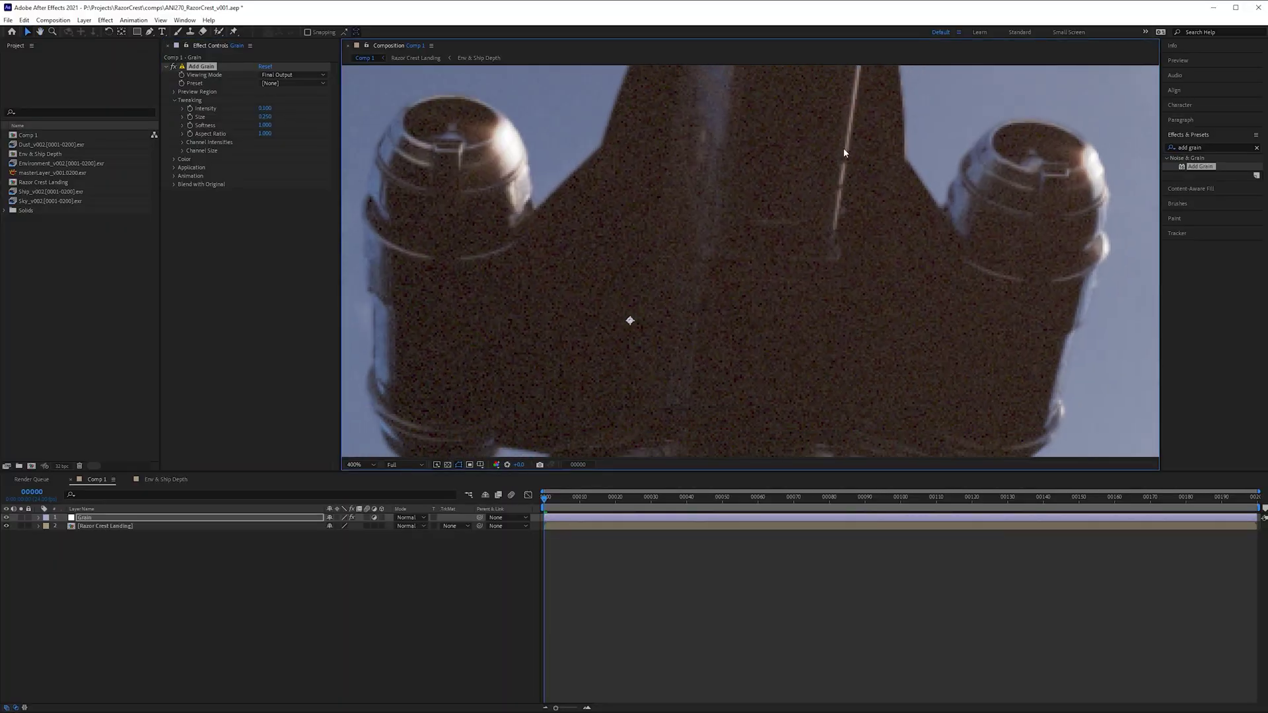
# - Set the Grain layer's Add Grain Tweaking Intensity to 0.050
pyautogui.click(265, 108)
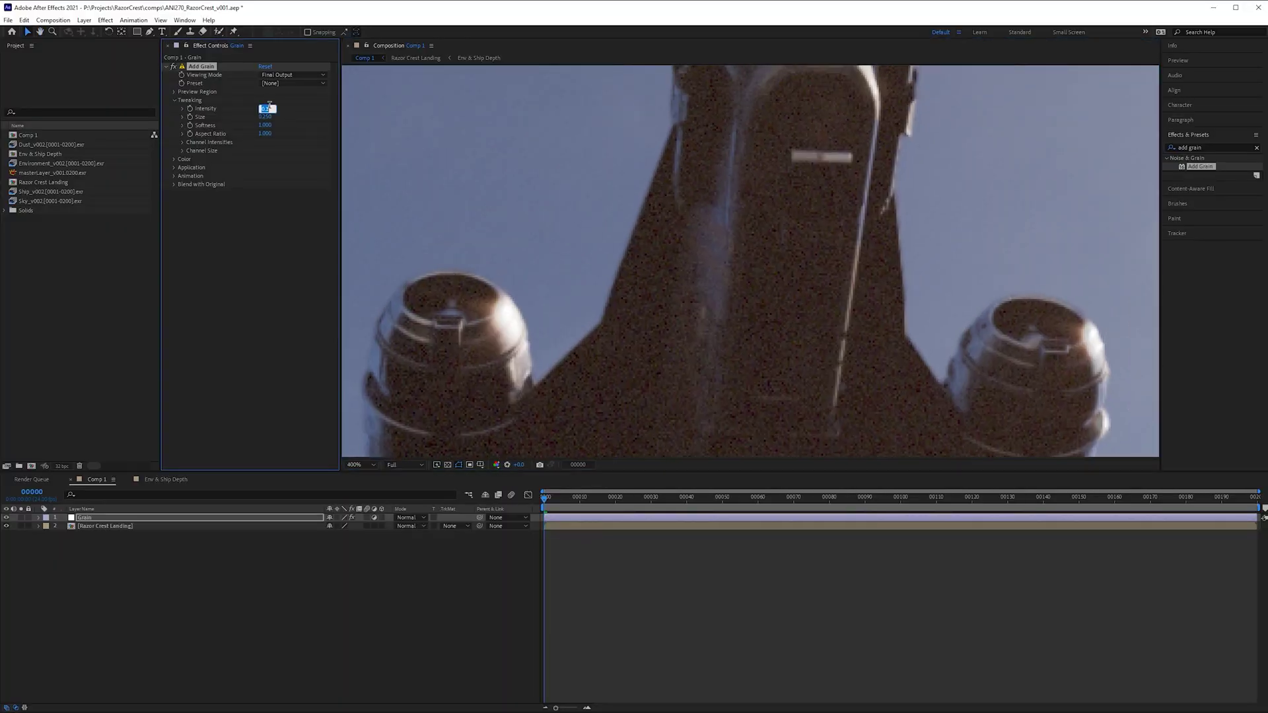
pyautogui.write('0.050')
pyautogui.scroll(-2, 720, 279)
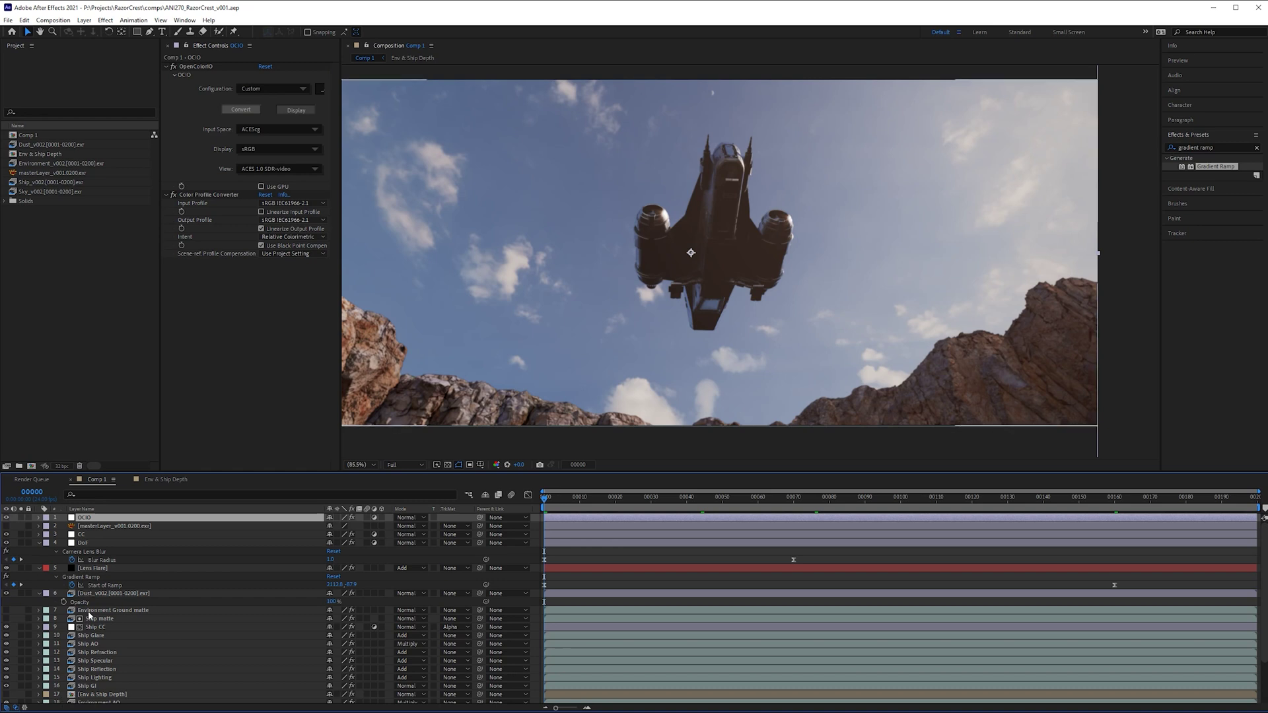
# - Select all Comp 1 layers with Ctrl+A, from OCIO down to the sky plate
pyautogui.scroll(-3, 168, 673)
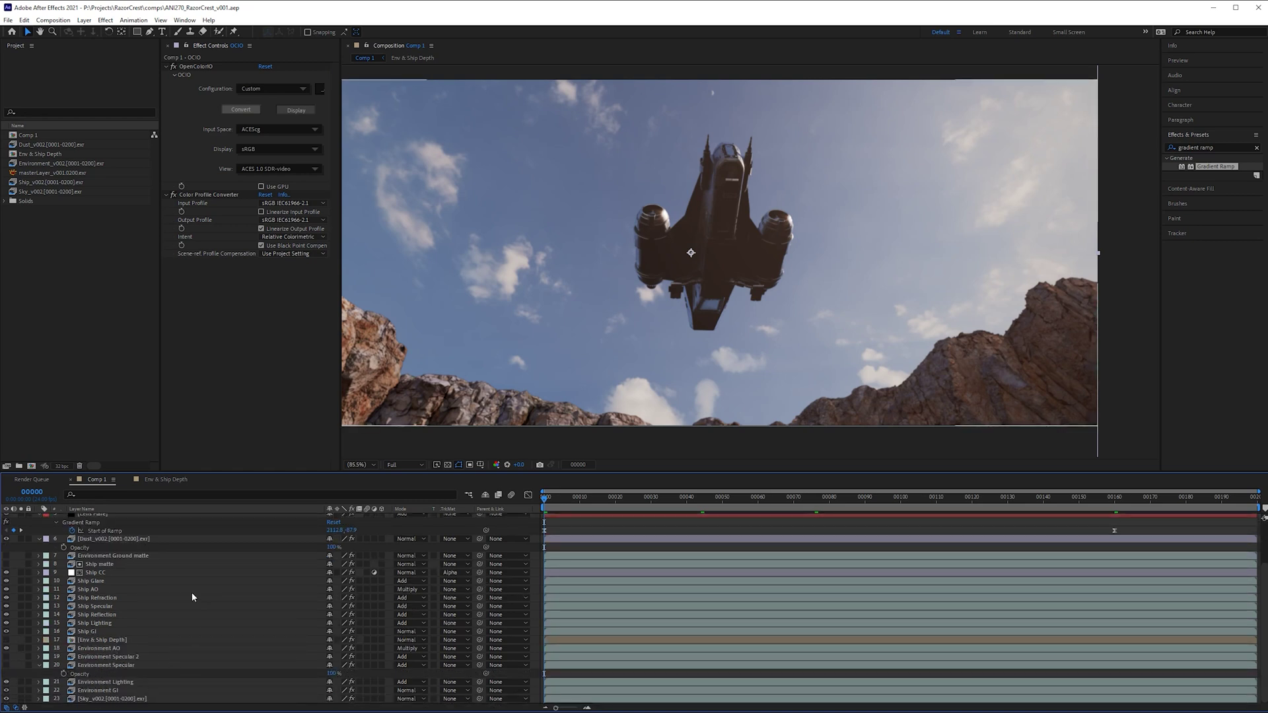
pyautogui.scroll(3, 150, 533)
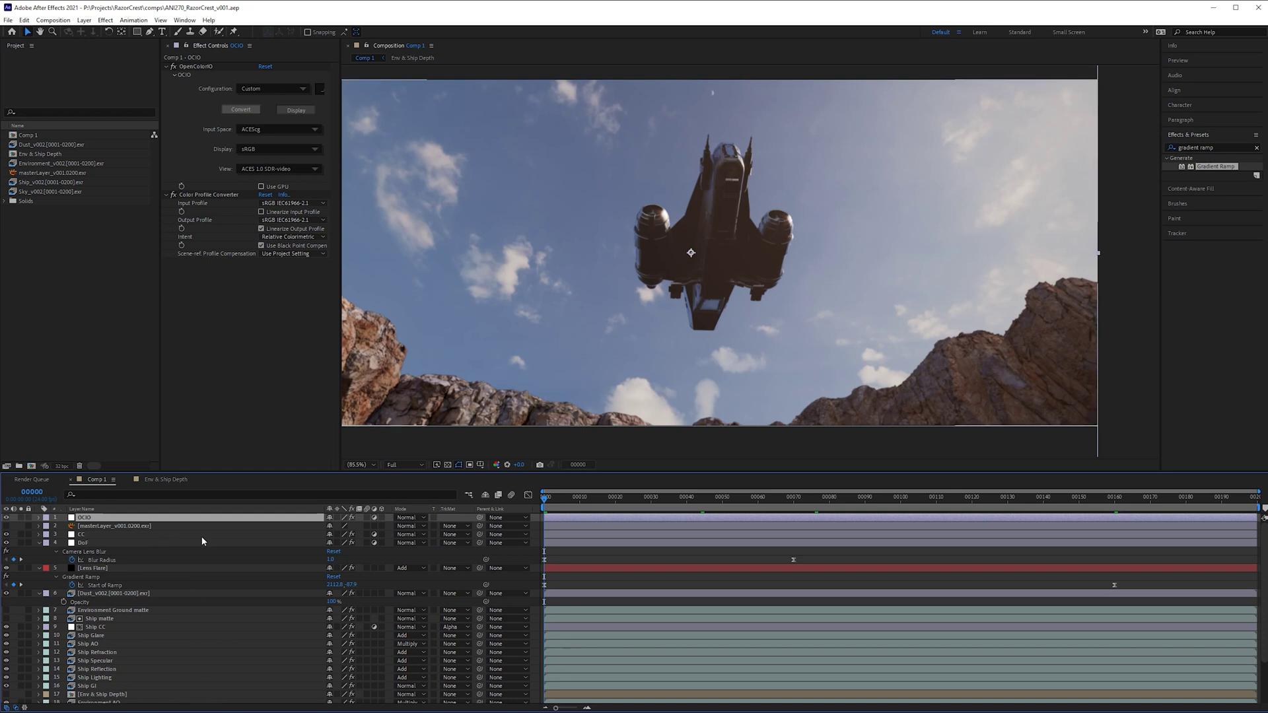
pyautogui.scroll(-3, 152, 541)
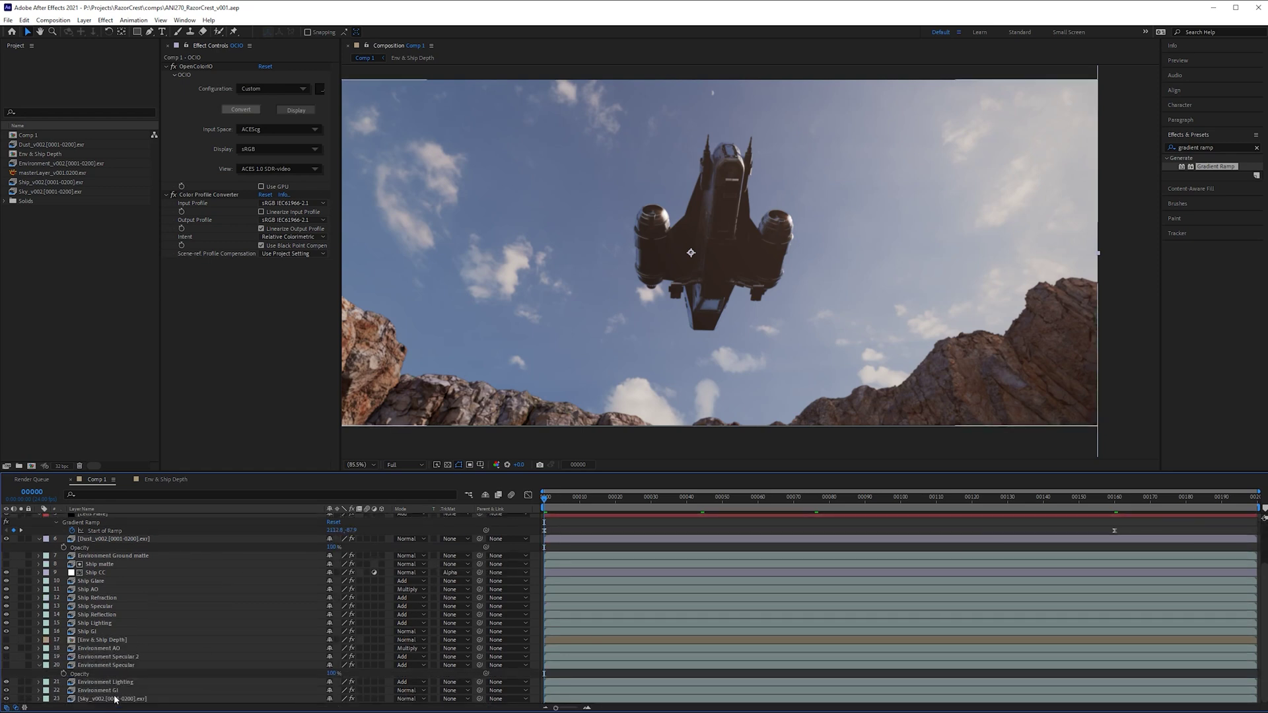
pyautogui.hotkey('ctrl', 'a')
pyautogui.scroll(3, 193, 662)
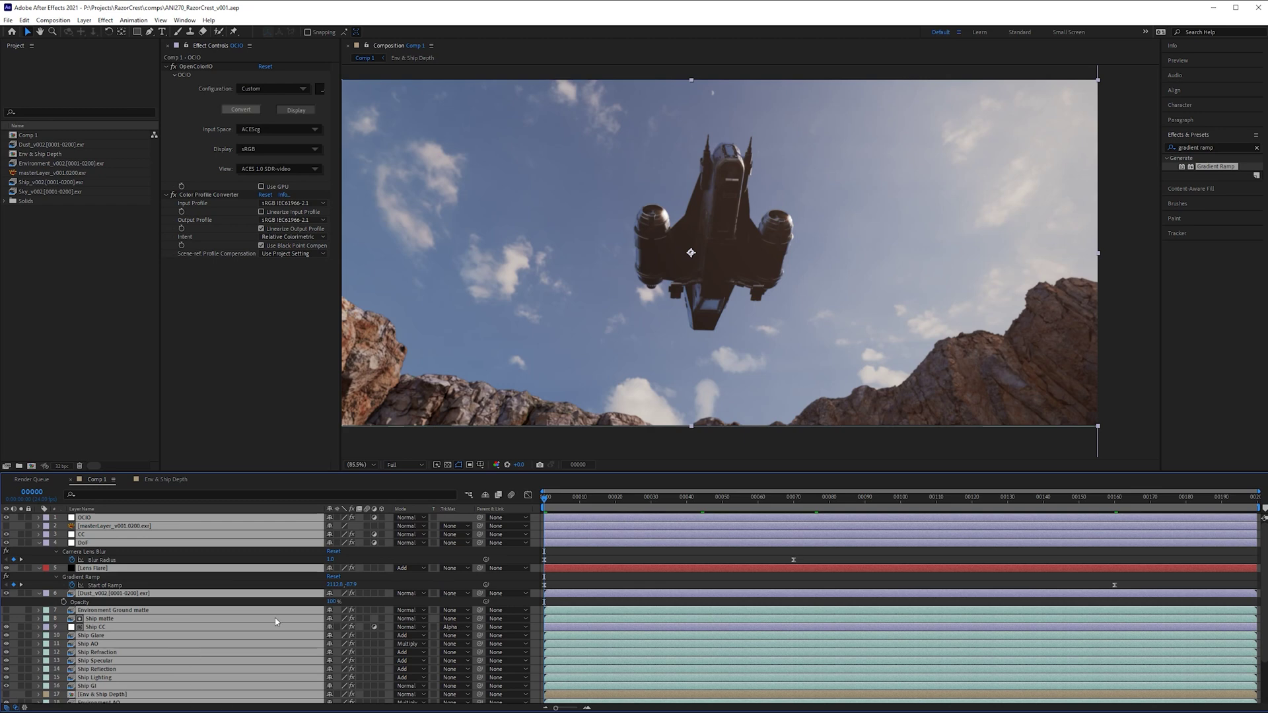
# - Pre-compose all selected Comp 1 layers into a new precomp named 'Razor Crest Landing'
pyautogui.click(279, 586)
pyautogui.hotkey('ctrl', 'a')
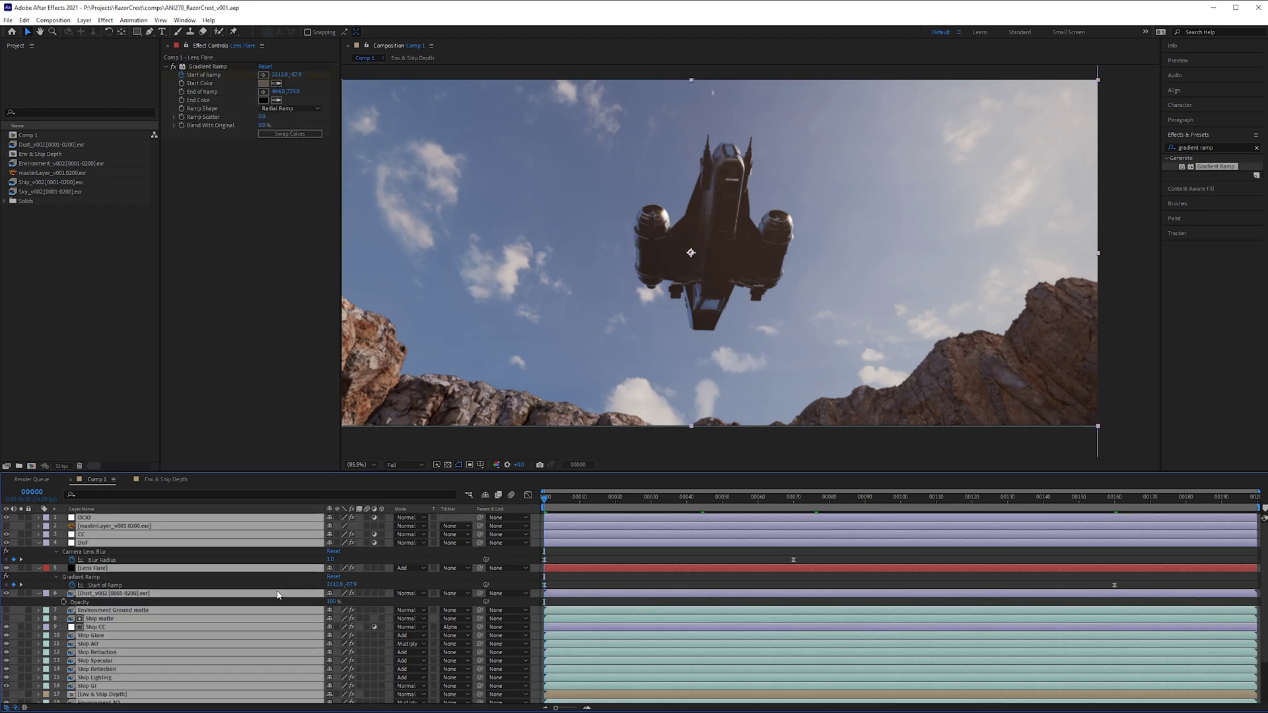
pyautogui.scroll(-3, 269, 607)
pyautogui.scroll(3, 269, 608)
pyautogui.hotkey('ctrl', 'shift', 'c')
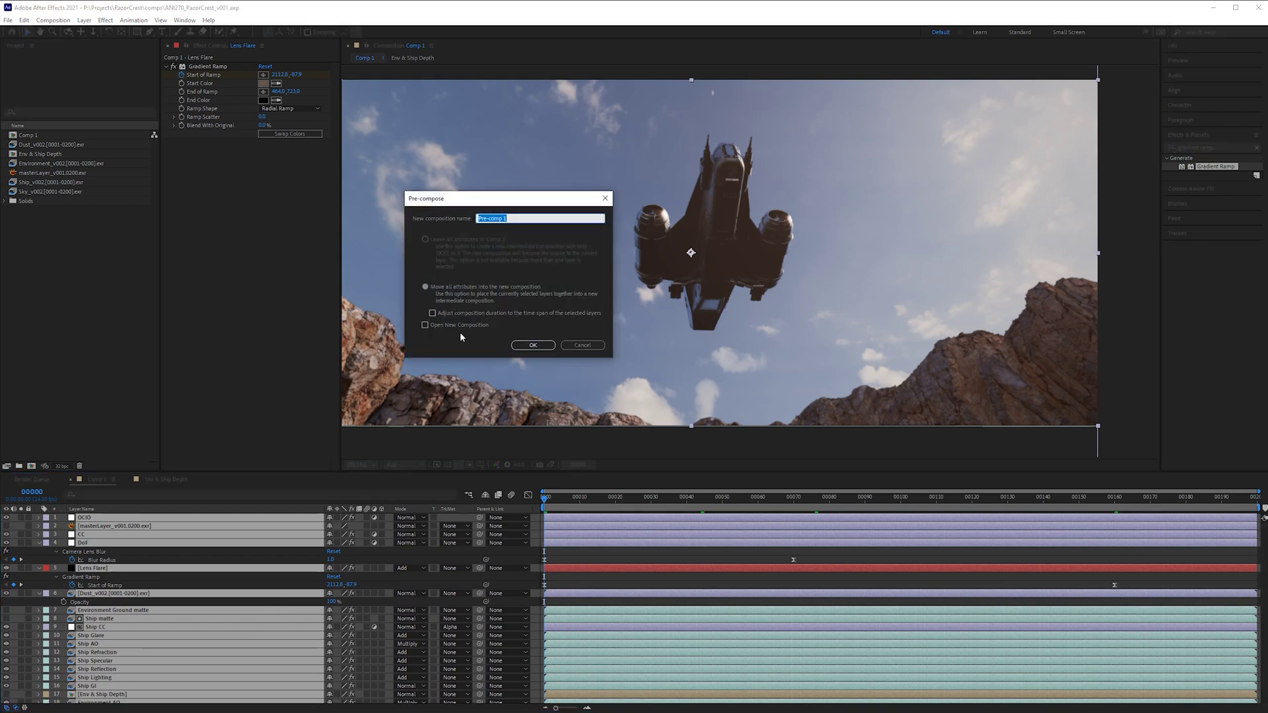
pyautogui.write('Razor Crest Landing')
pyautogui.click(540, 345)
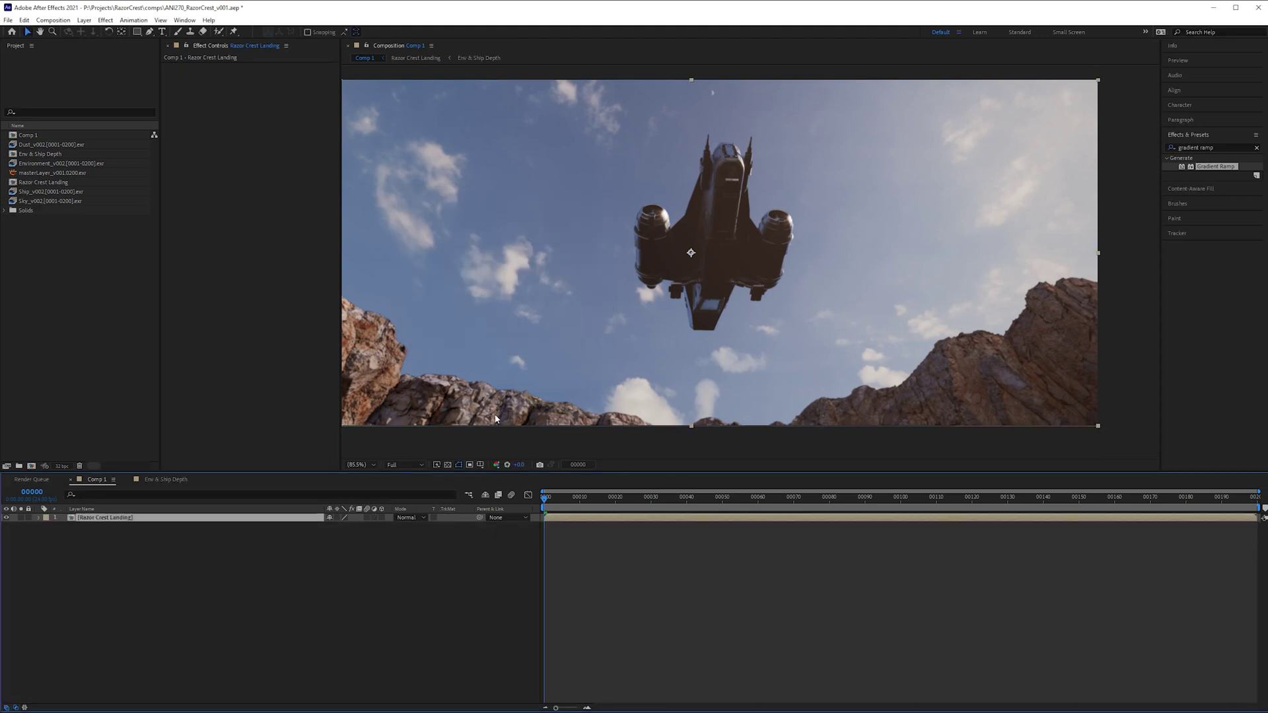
pyautogui.click(218, 518)
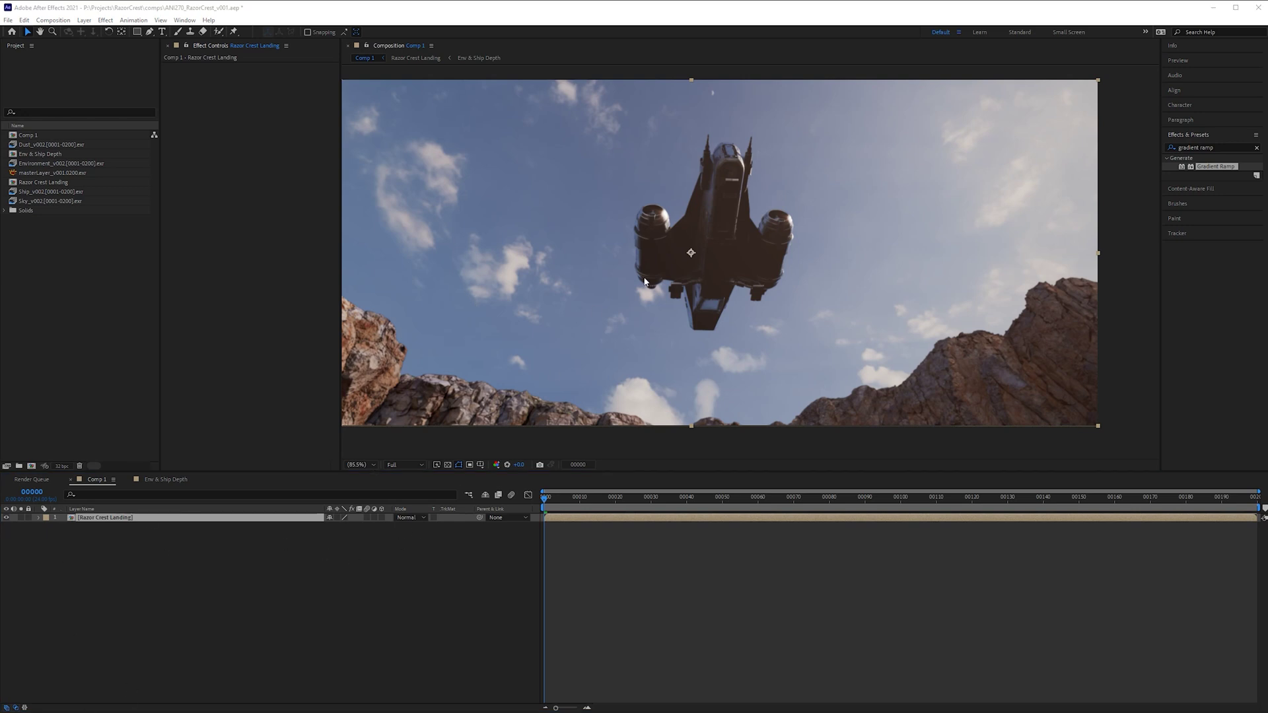
pyautogui.click(349, 556)
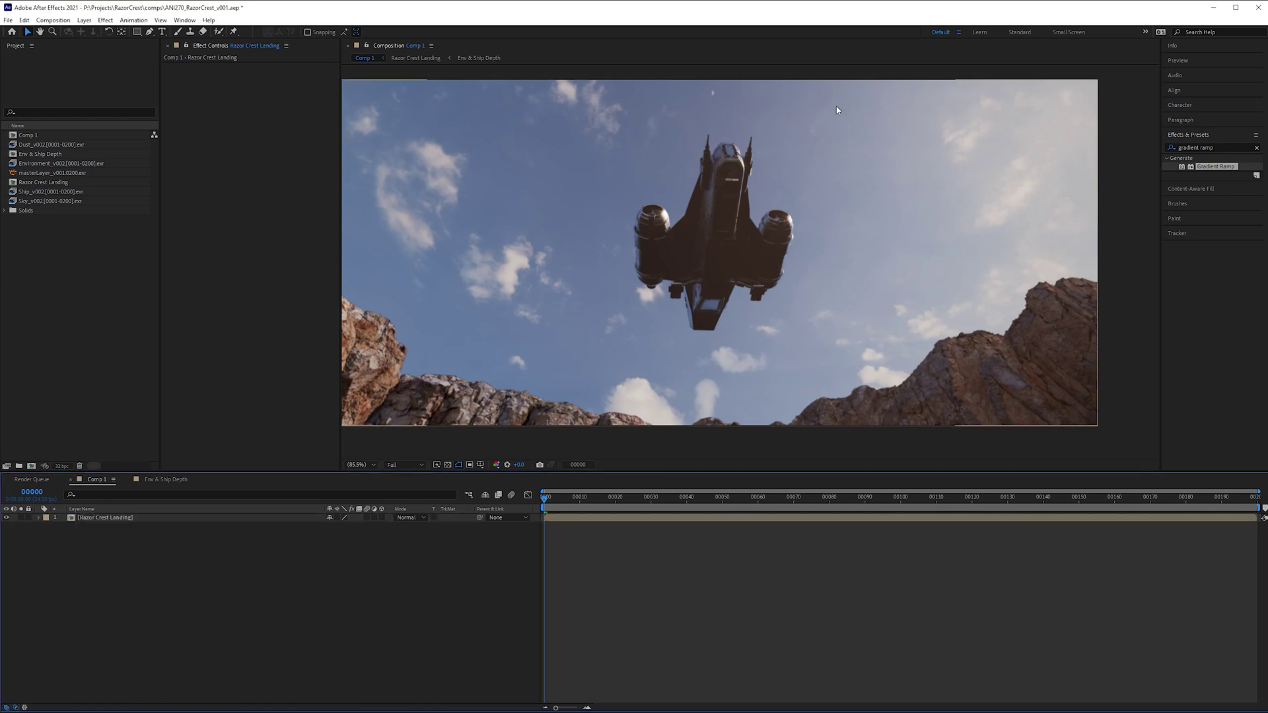
pyautogui.scroll(1, 801, 86)
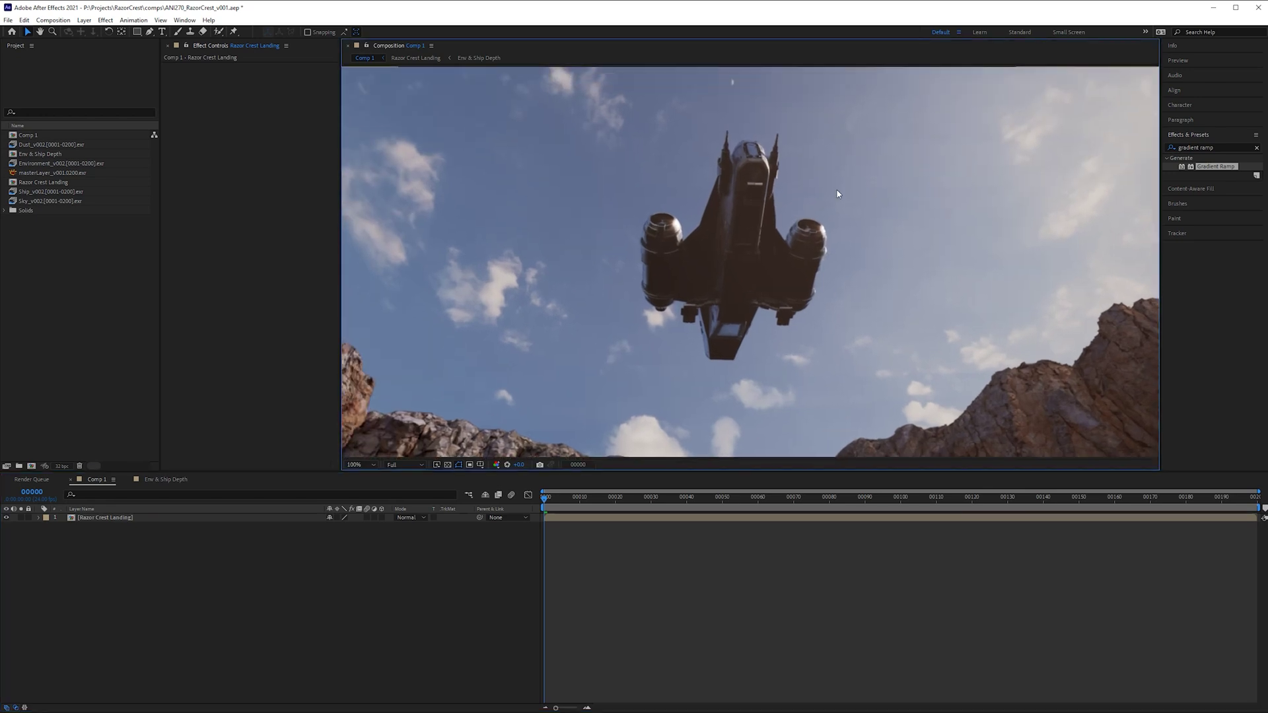
pyautogui.scroll(1, 699, 224)
pyautogui.moveTo(751, 200); pyautogui.dragTo(753, 221, button='middle')
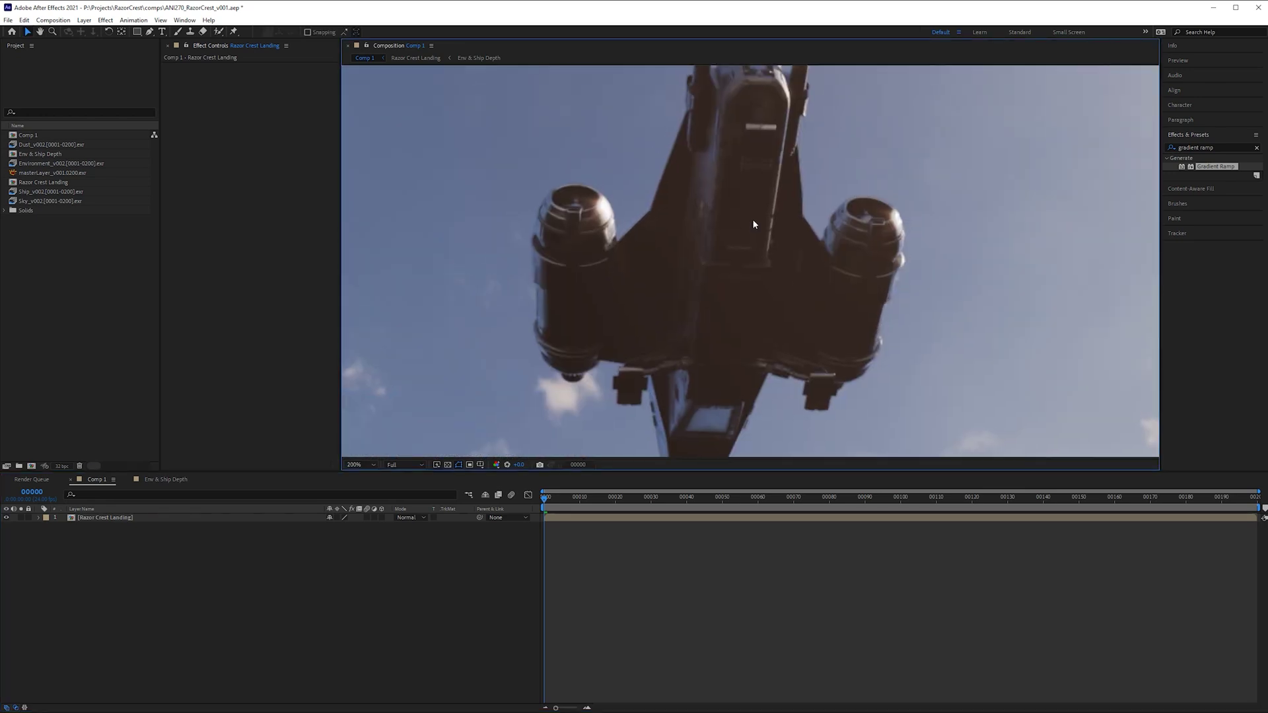
pyautogui.scroll(2, 665, 220)
pyautogui.moveTo(666, 219); pyautogui.dragTo(786, 476, button='middle')
pyautogui.moveTo(863, 190); pyautogui.dragTo(713, 541, button='middle')
pyautogui.scroll(-1, 800, 282)
pyautogui.moveTo(843, 252); pyautogui.dragTo(802, 27, button='middle')
pyautogui.moveTo(810, 282); pyautogui.dragTo(758, 210, button='middle')
pyautogui.scroll(-2, 760, 210)
pyautogui.moveTo(550, 265); pyautogui.dragTo(803, 188, button='middle')
pyautogui.scroll(2, 786, 192)
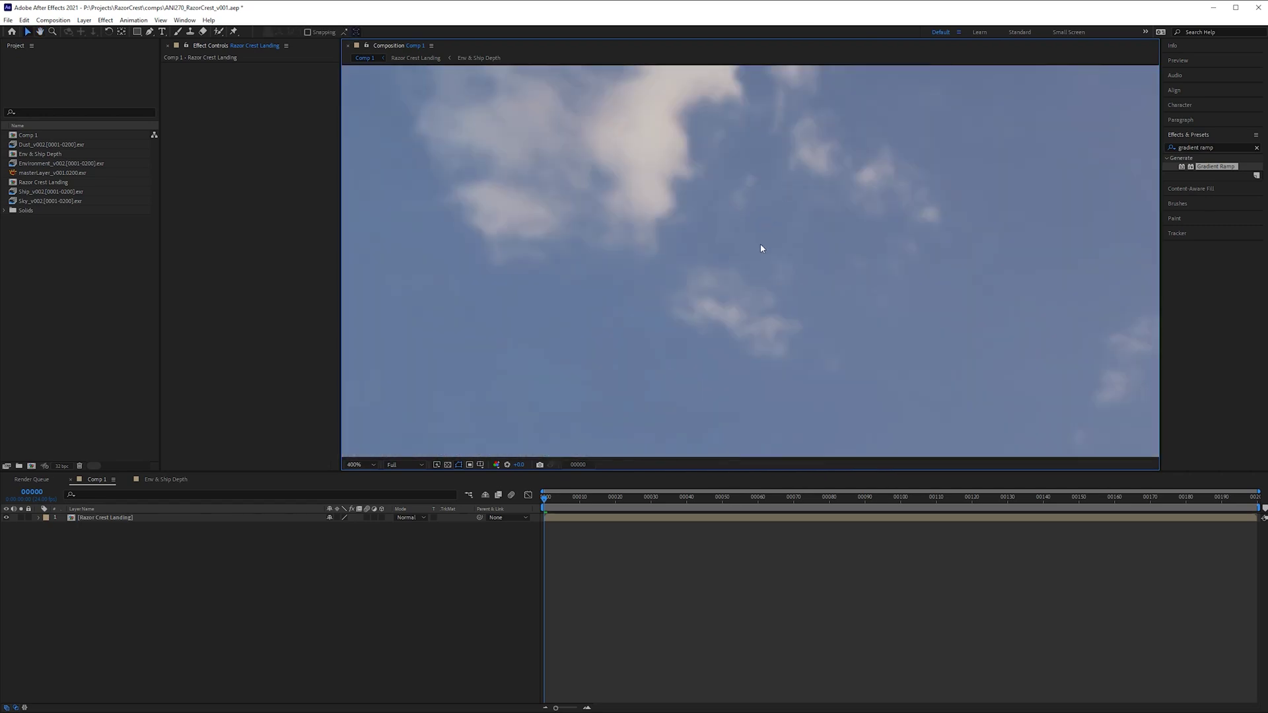
pyautogui.moveTo(756, 285); pyautogui.dragTo(588, 73, button='middle')
pyautogui.moveTo(568, 390); pyautogui.dragTo(746, 73, button='middle')
pyautogui.moveTo(716, 256); pyautogui.dragTo(1137, 421, button='middle')
pyautogui.scroll(1, 608, 192)
pyautogui.scroll(-2, 684, 181)
pyautogui.scroll(2, 798, 214)
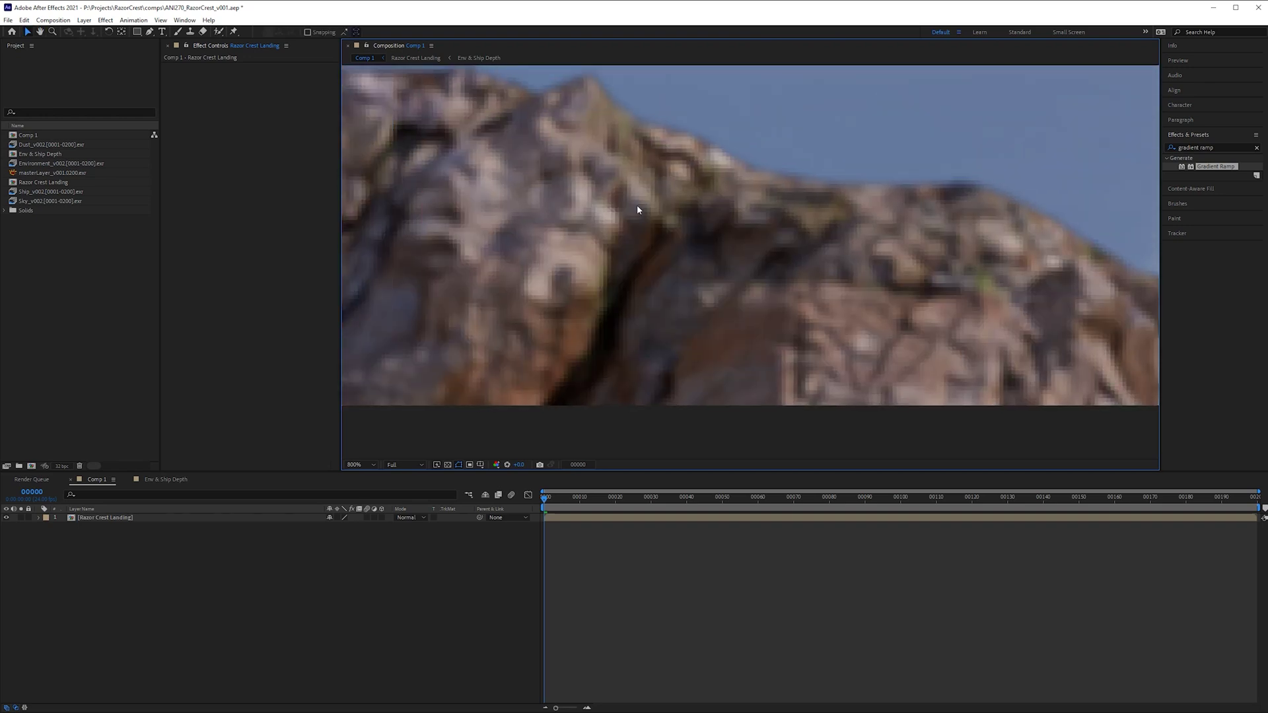
pyautogui.moveTo(637, 207); pyautogui.dragTo(1050, 290, button='middle')
pyautogui.scroll(-2, 983, 187)
pyautogui.moveTo(987, 185); pyautogui.dragTo(523, 431, button='middle')
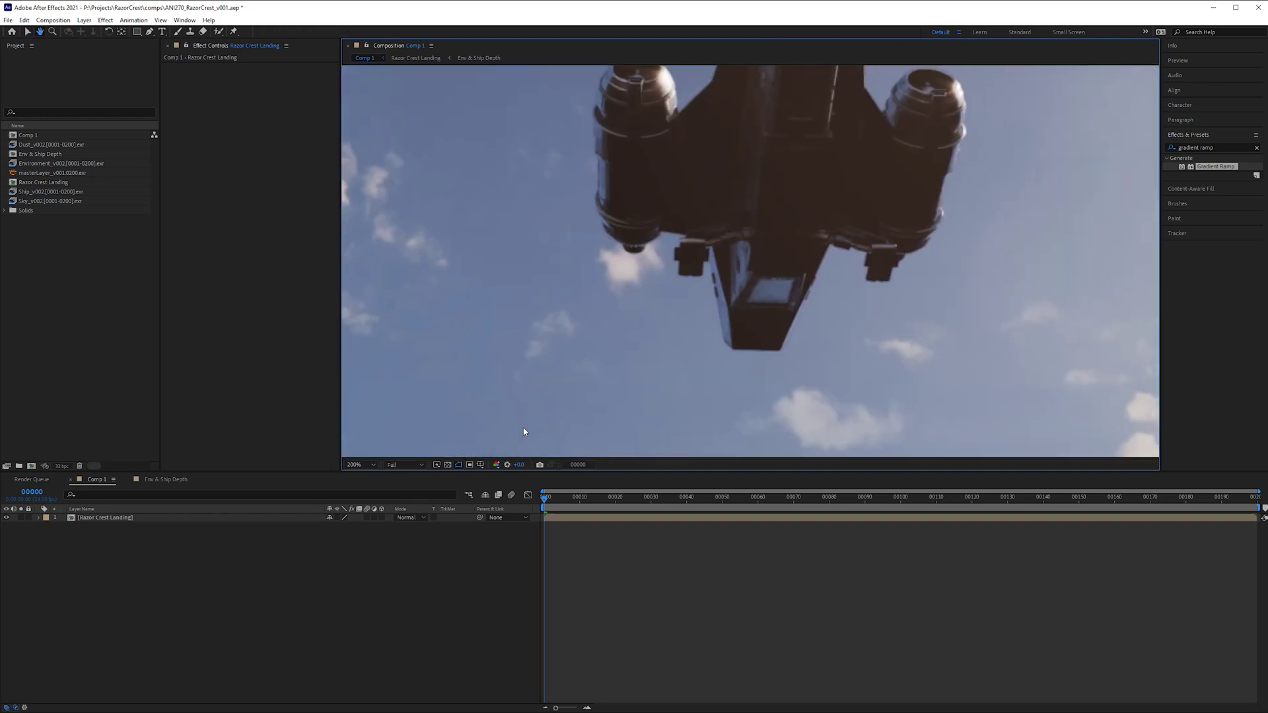
pyautogui.moveTo(651, 318); pyautogui.dragTo(670, 392, button='middle')
pyautogui.scroll(-1, 859, 222)
pyautogui.moveTo(859, 224); pyautogui.dragTo(807, 302)
pyautogui.scroll(1, 853, 243)
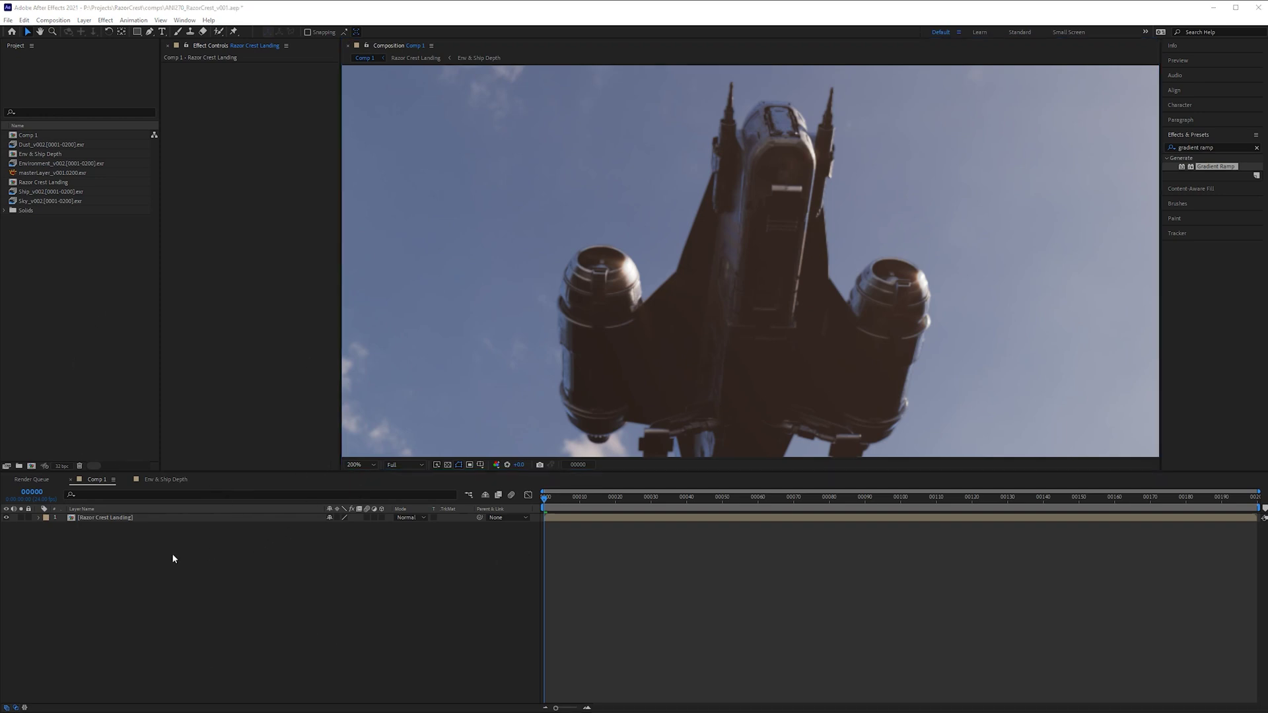
pyautogui.click(138, 517)
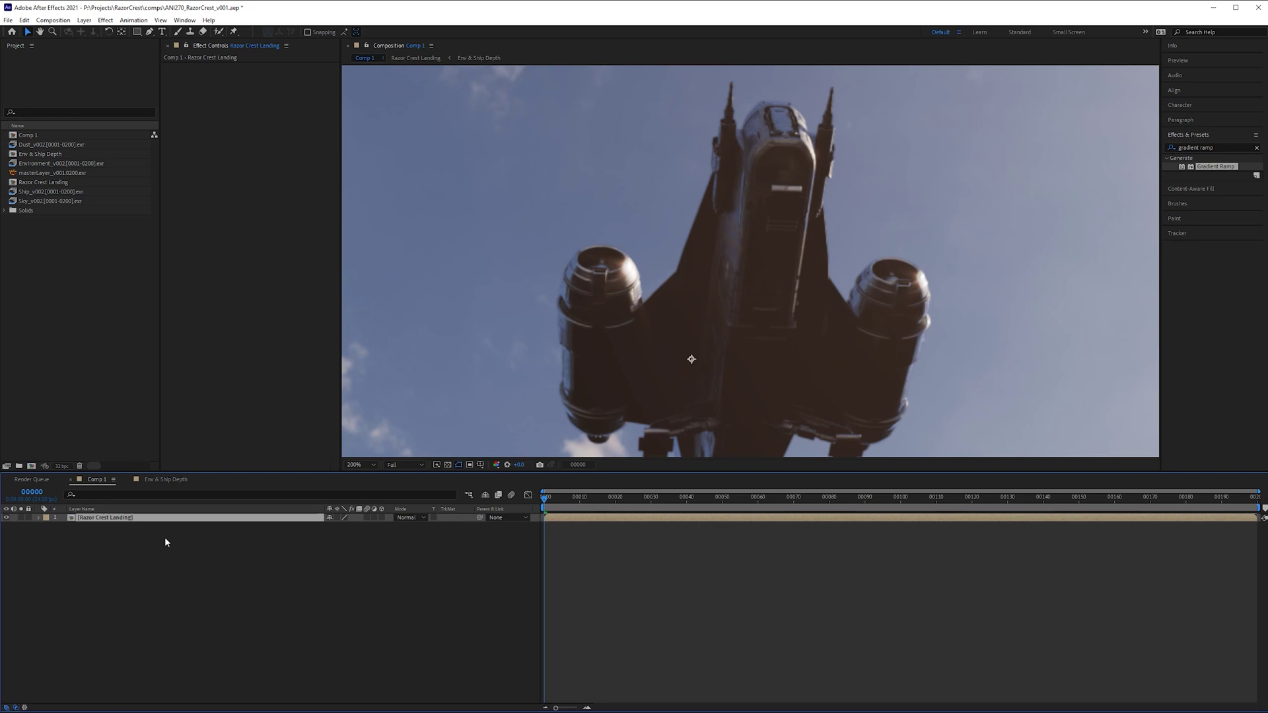
# - Add a new adjustment layer to the composition and name it 'Grain'
pyautogui.rightClick(270, 551)
pyautogui.moveTo(297, 558)
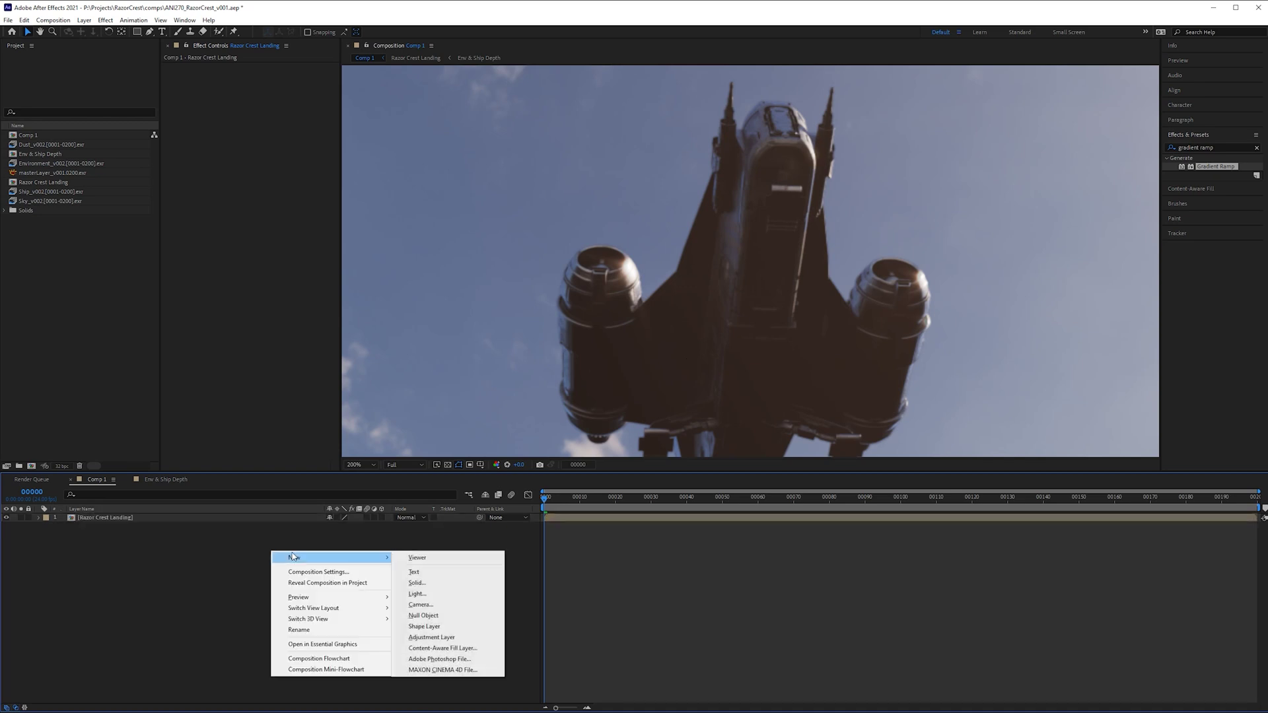
pyautogui.click(432, 638)
pyautogui.press('Return')
pyautogui.write('Gra')
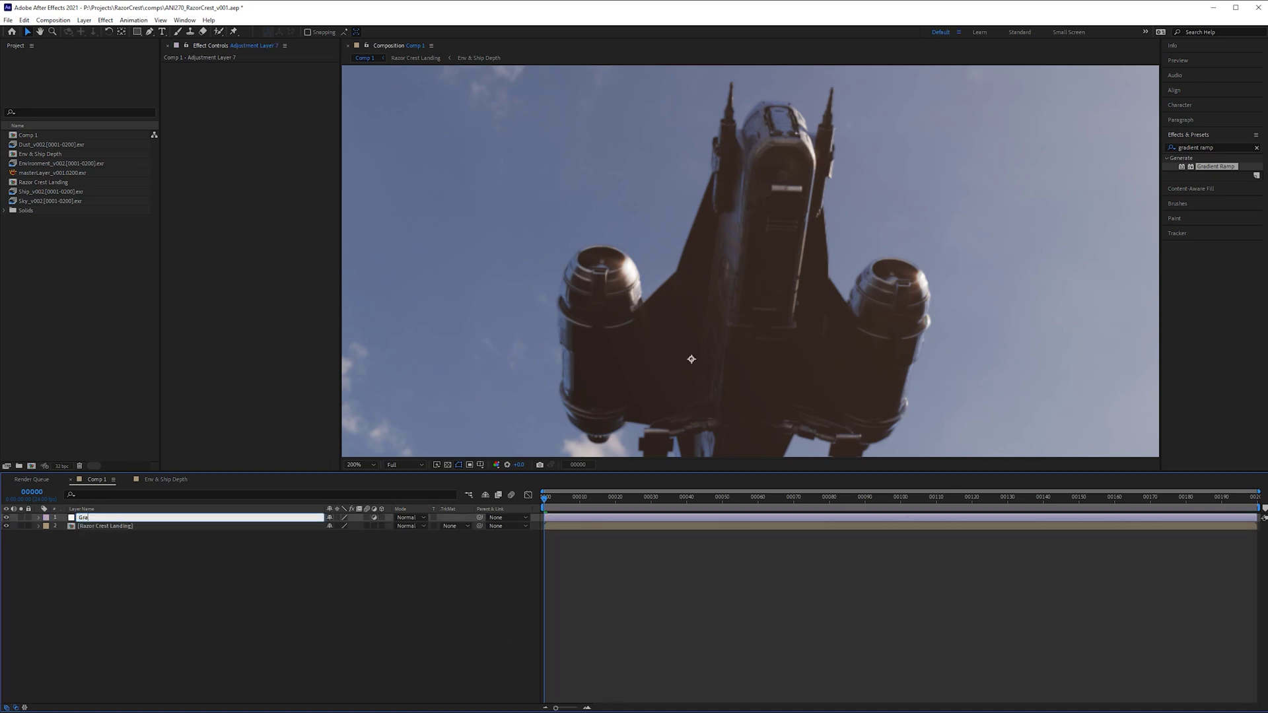
pyautogui.write('in')
pyautogui.press('Return')
# - Apply Add Grain to the Grain layer and set its Viewing Mode to Final Output
pyautogui.click(1231, 148)
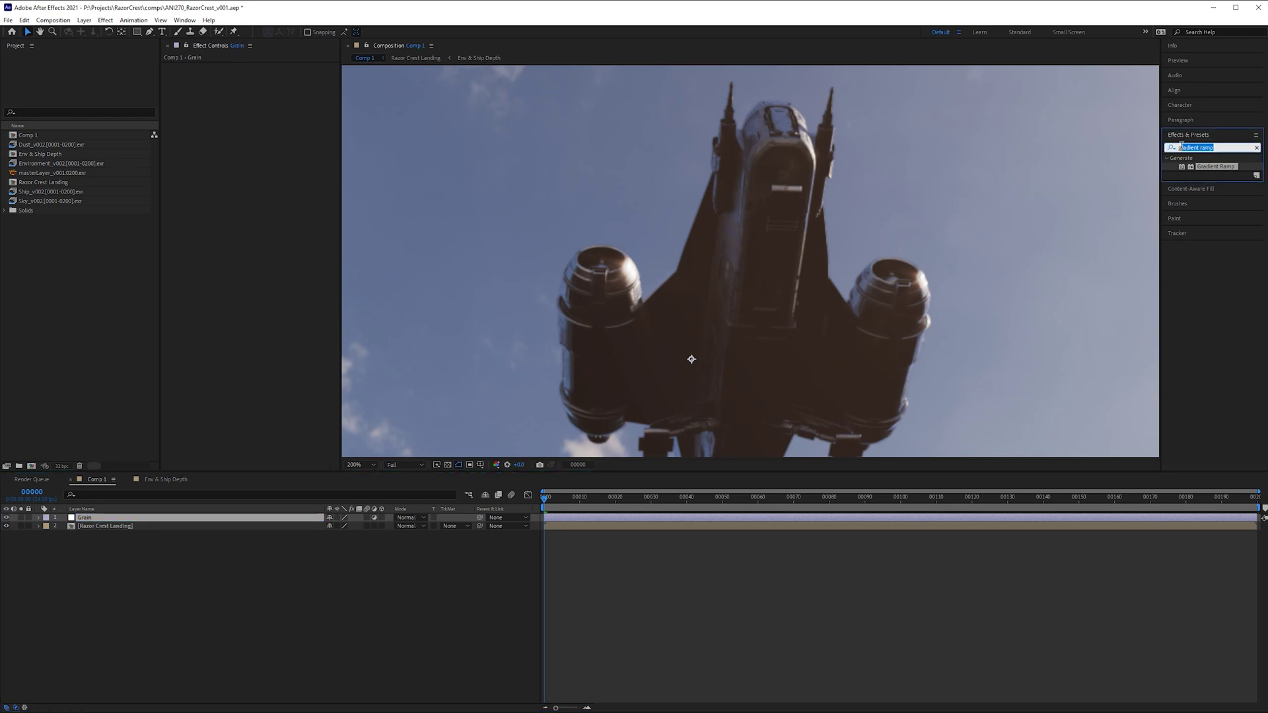
pyautogui.write('add grain')
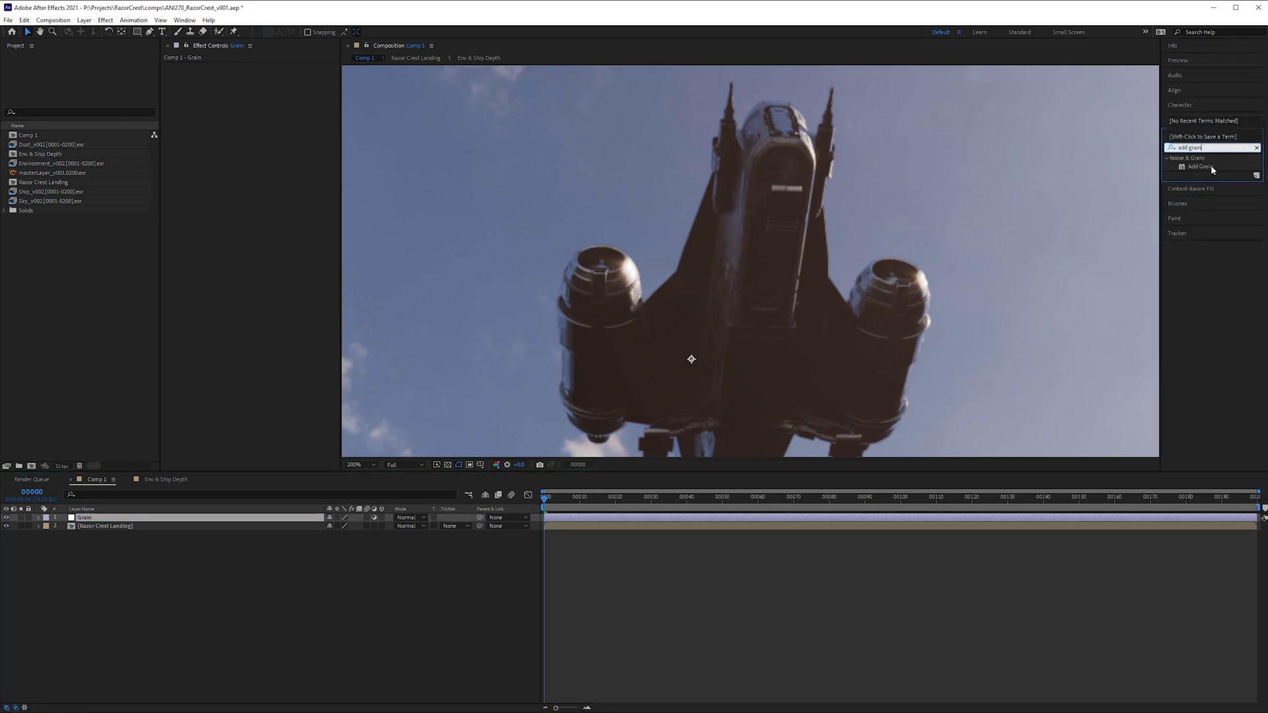
pyautogui.moveTo(1212, 168); pyautogui.dragTo(272, 116)
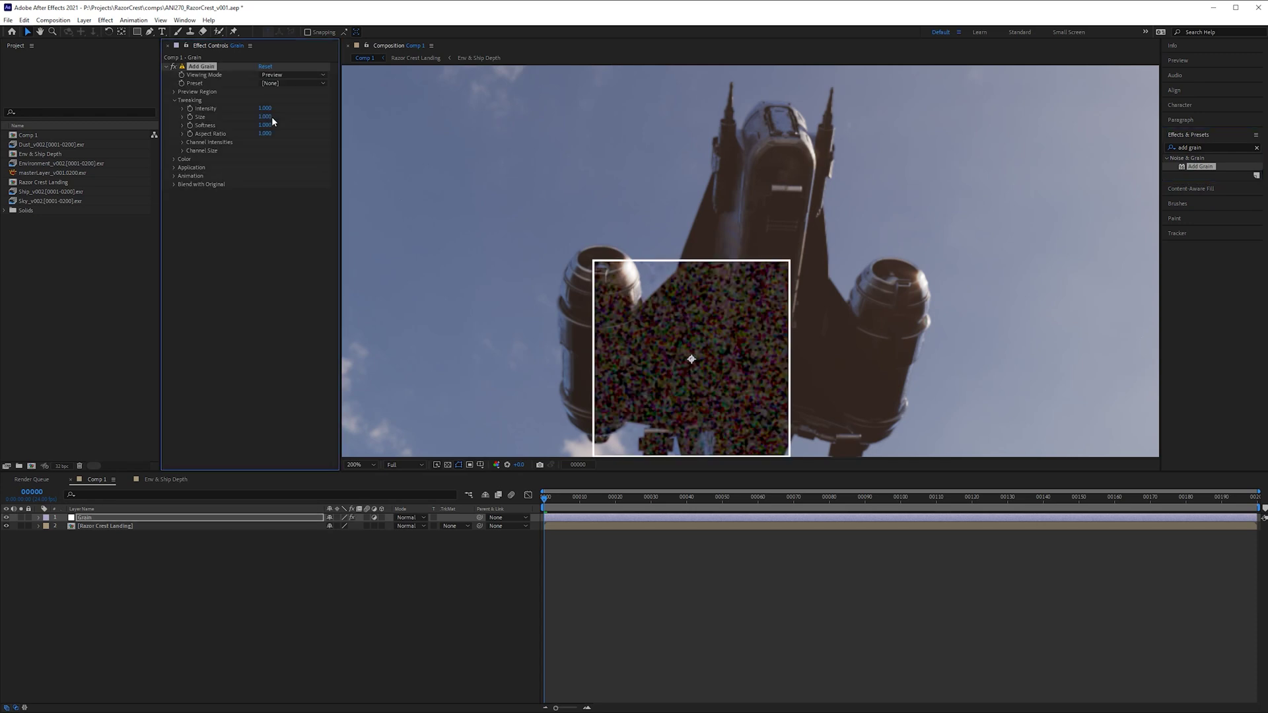
pyautogui.click(291, 75)
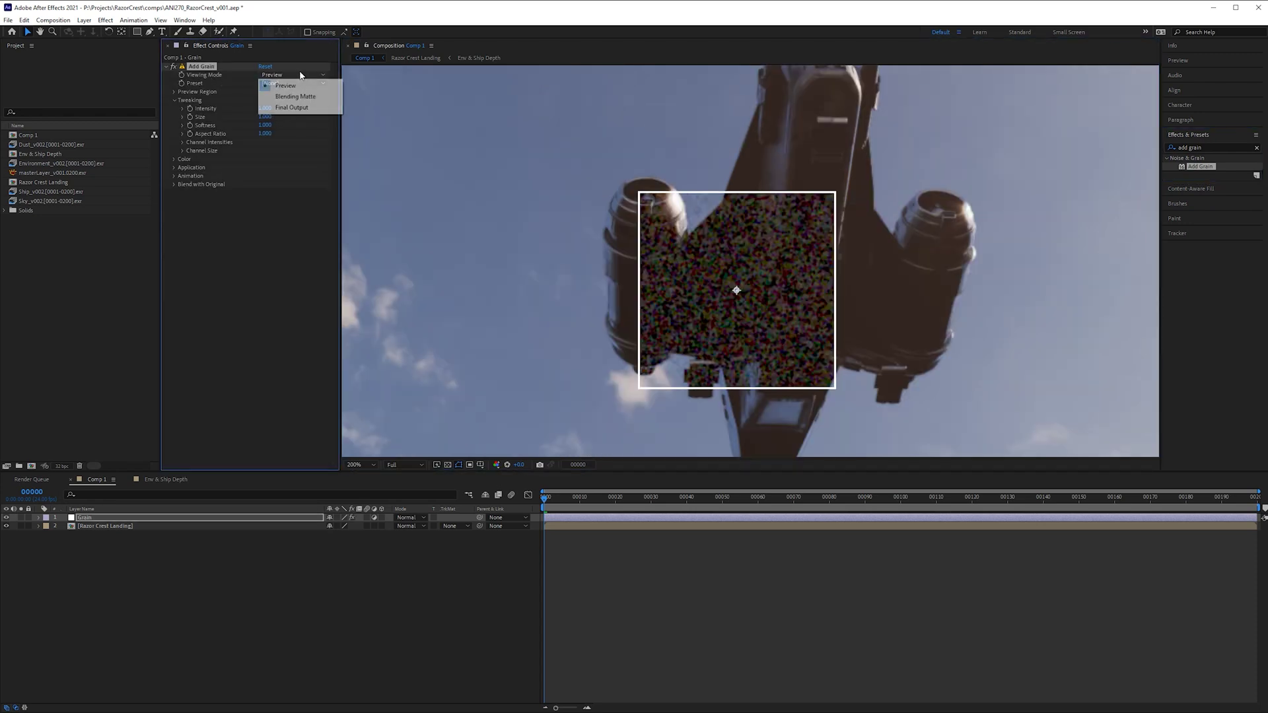
pyautogui.click(327, 110)
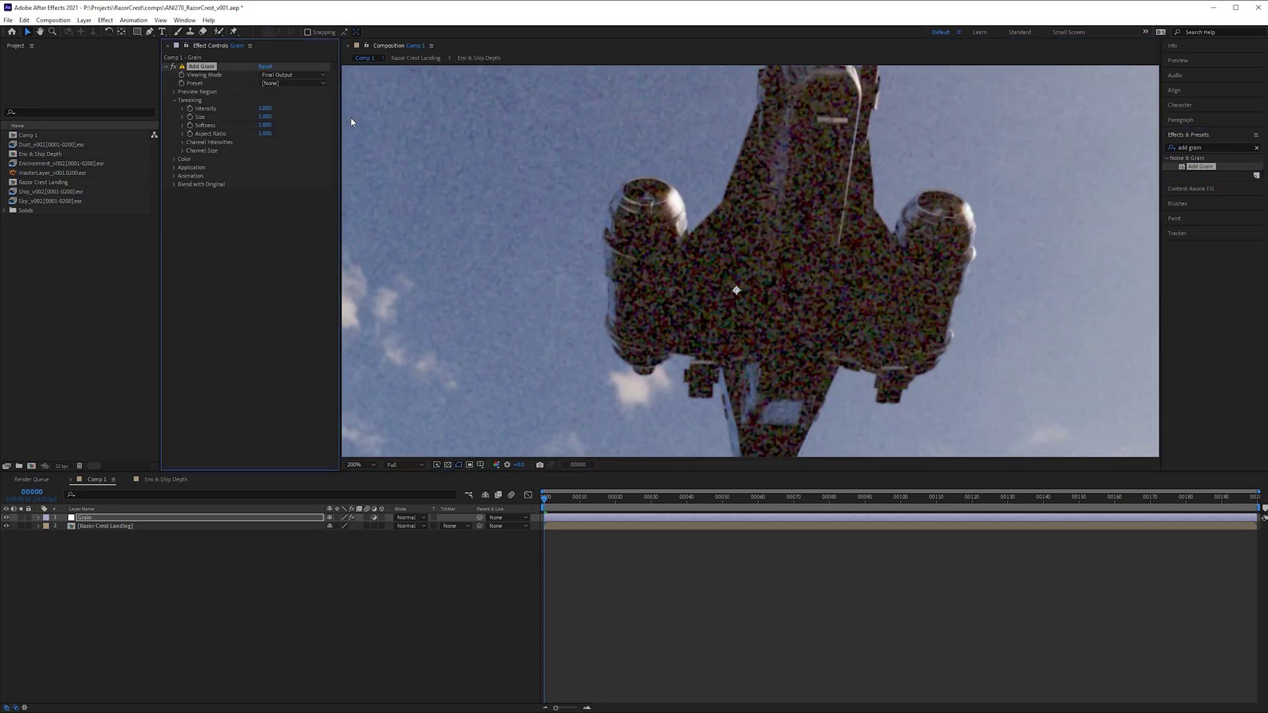
pyautogui.scroll(-3, 687, 134)
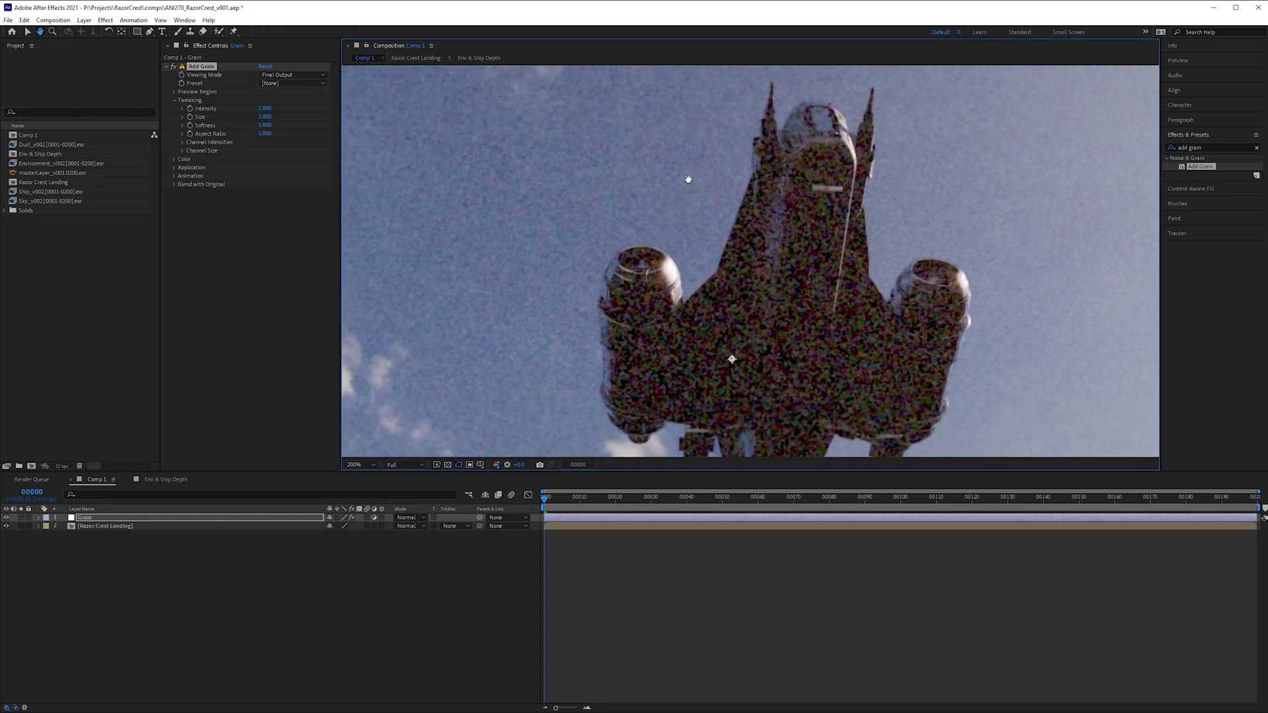
pyautogui.moveTo(689, 155); pyautogui.dragTo(693, 107, button='middle')
pyautogui.scroll(1, 772, 89)
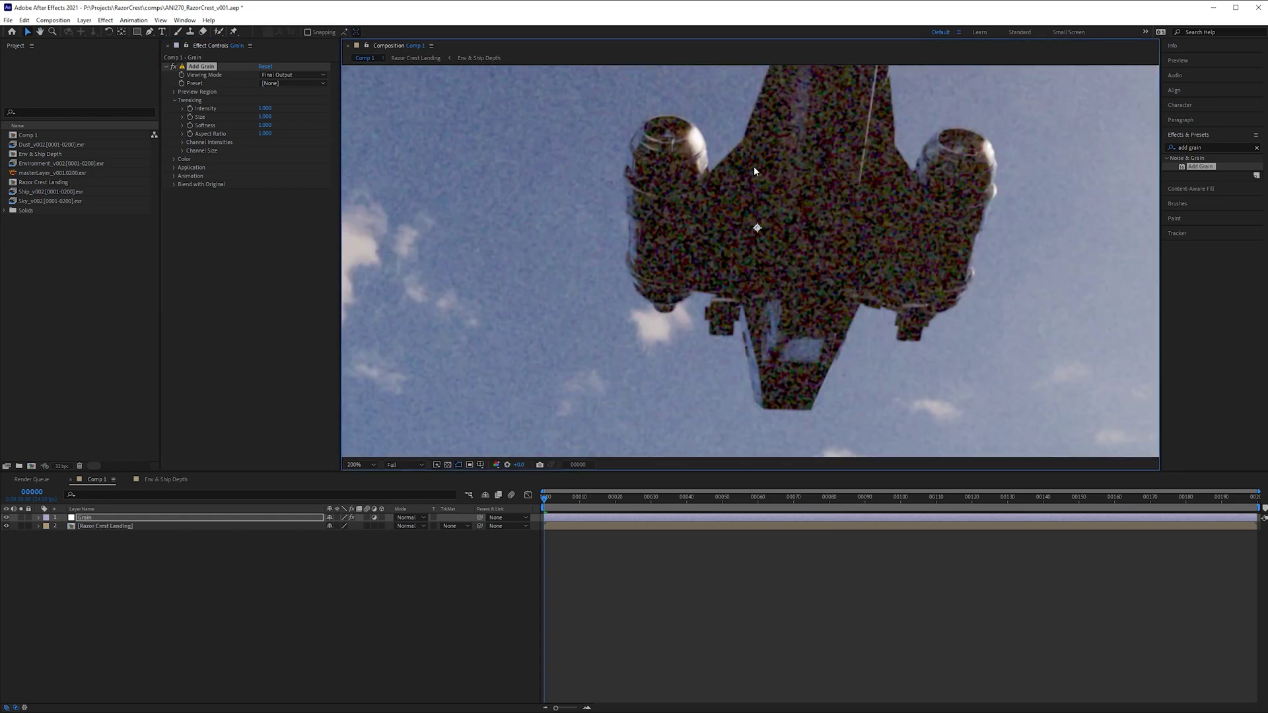
pyautogui.moveTo(735, 197); pyautogui.dragTo(679, 296, button='middle')
pyautogui.moveTo(679, 295); pyautogui.dragTo(669, 332)
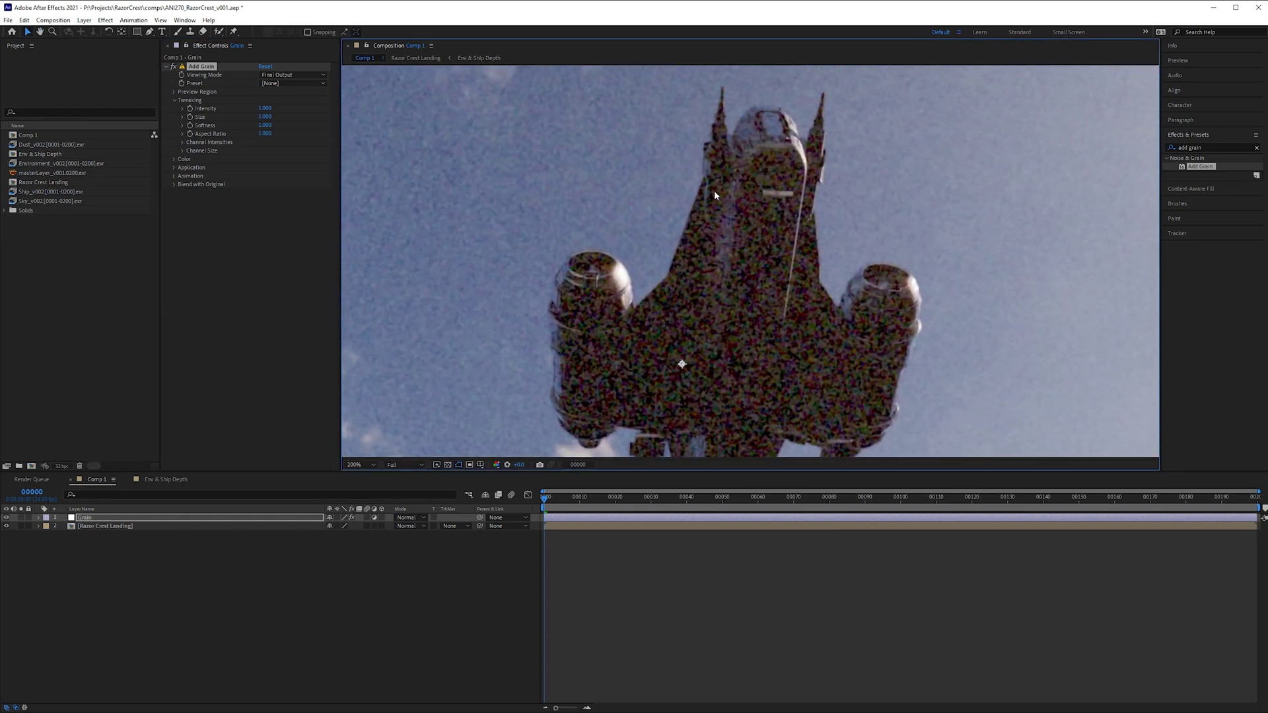
pyautogui.moveTo(705, 191); pyautogui.dragTo(464, 135)
pyautogui.moveTo(464, 136); pyautogui.dragTo(881, 270, button='middle')
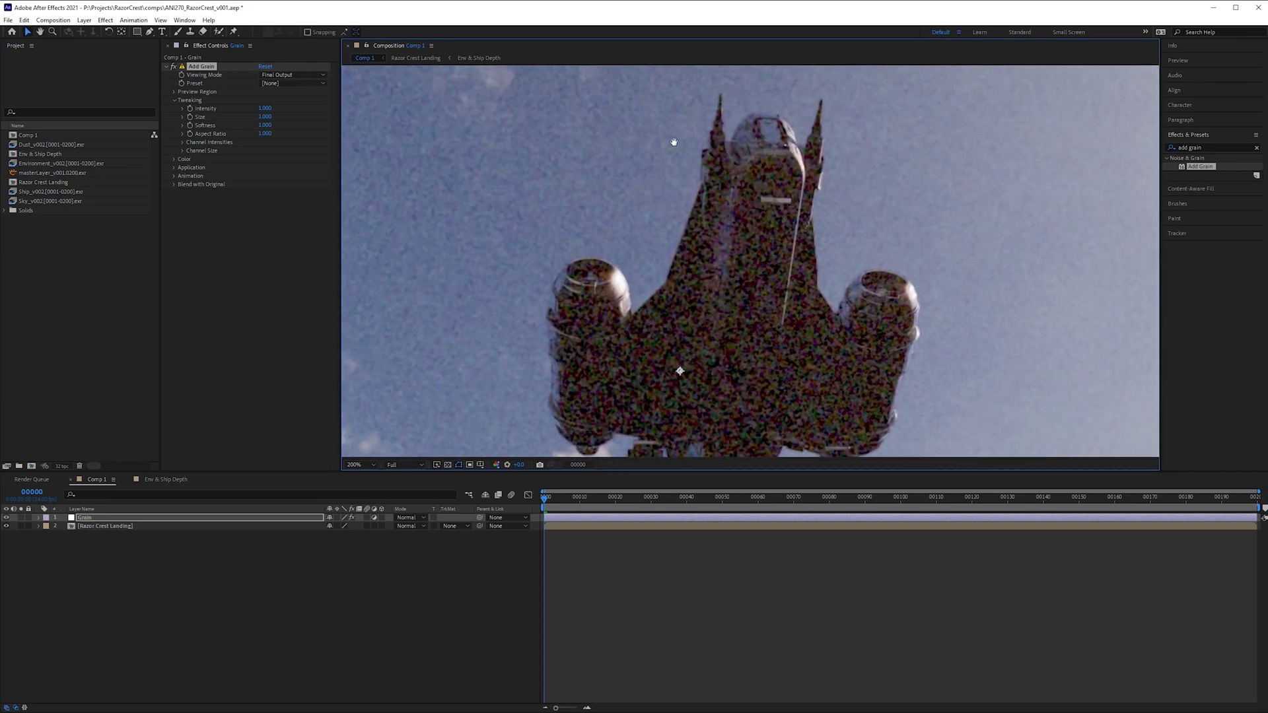
pyautogui.moveTo(673, 139); pyautogui.dragTo(702, 156)
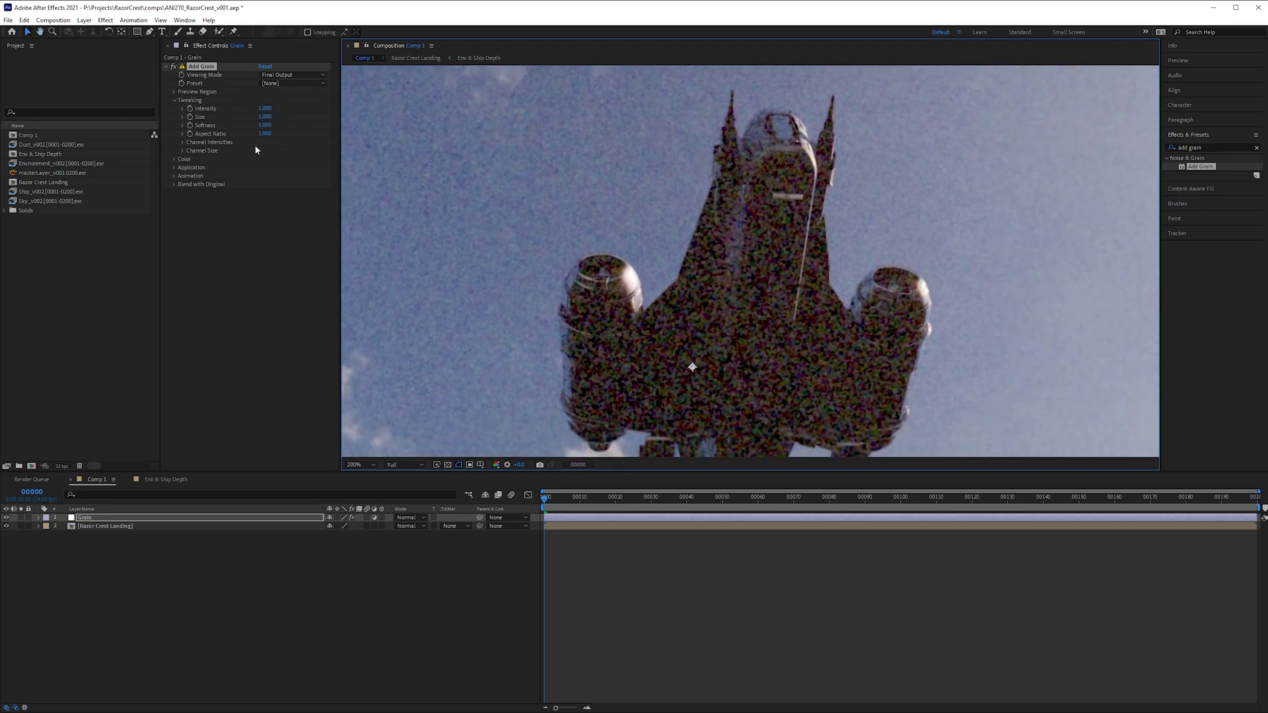
pyautogui.moveTo(615, 201); pyautogui.dragTo(609, 232, button='middle')
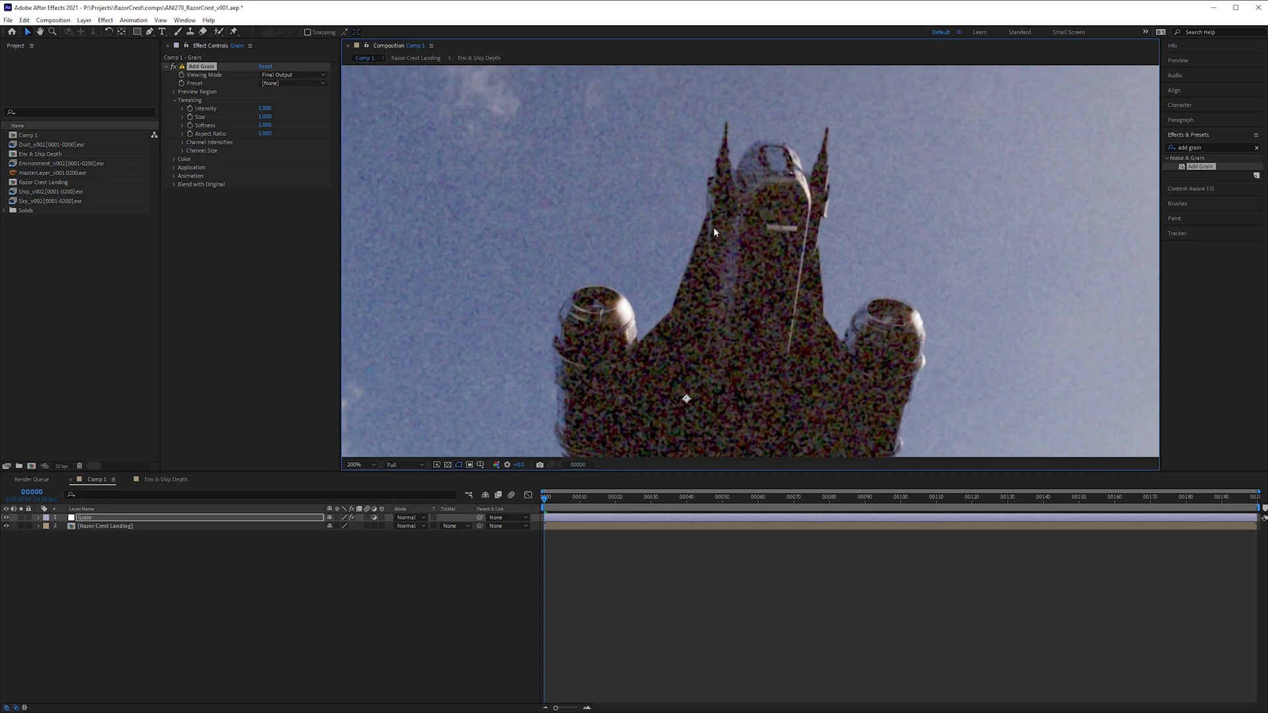
pyautogui.moveTo(714, 229); pyautogui.dragTo(734, 237, button='middle')
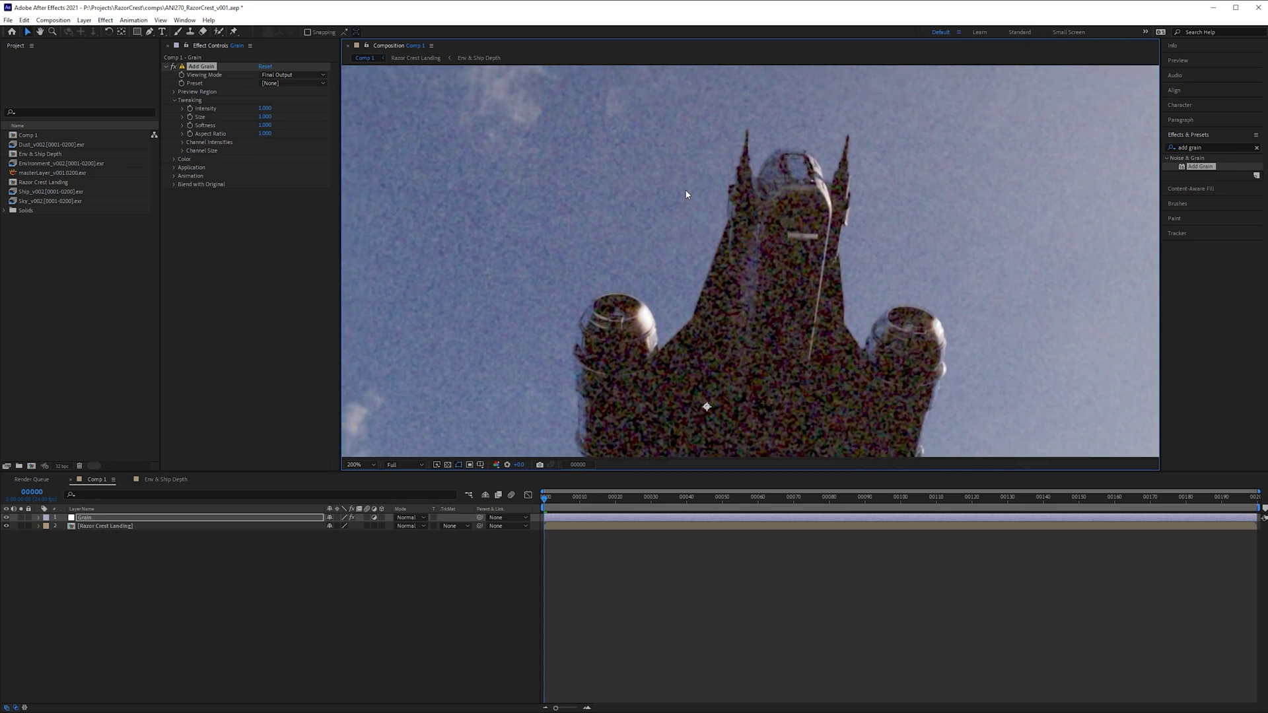
pyautogui.scroll(-4, 683, 205)
pyautogui.scroll(1, 669, 251)
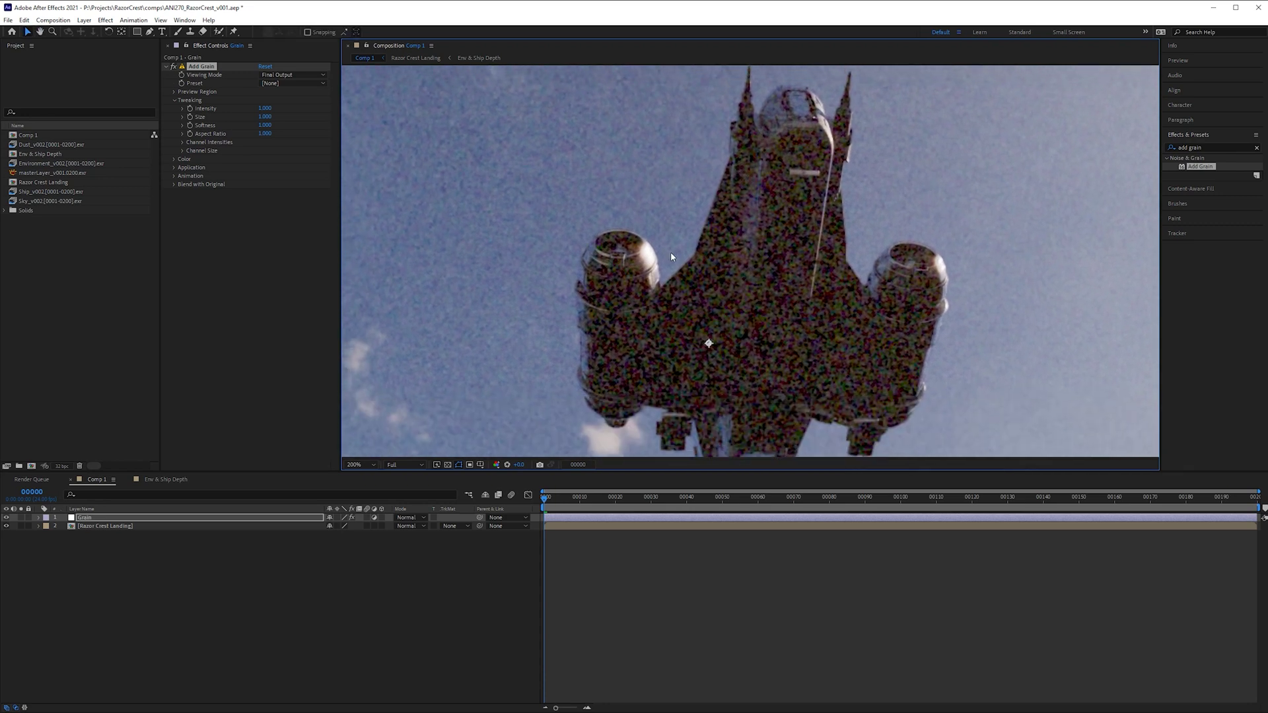
pyautogui.moveTo(605, 213); pyautogui.dragTo(638, 213, button='middle')
pyautogui.moveTo(784, 239); pyautogui.dragTo(735, 258, button='middle')
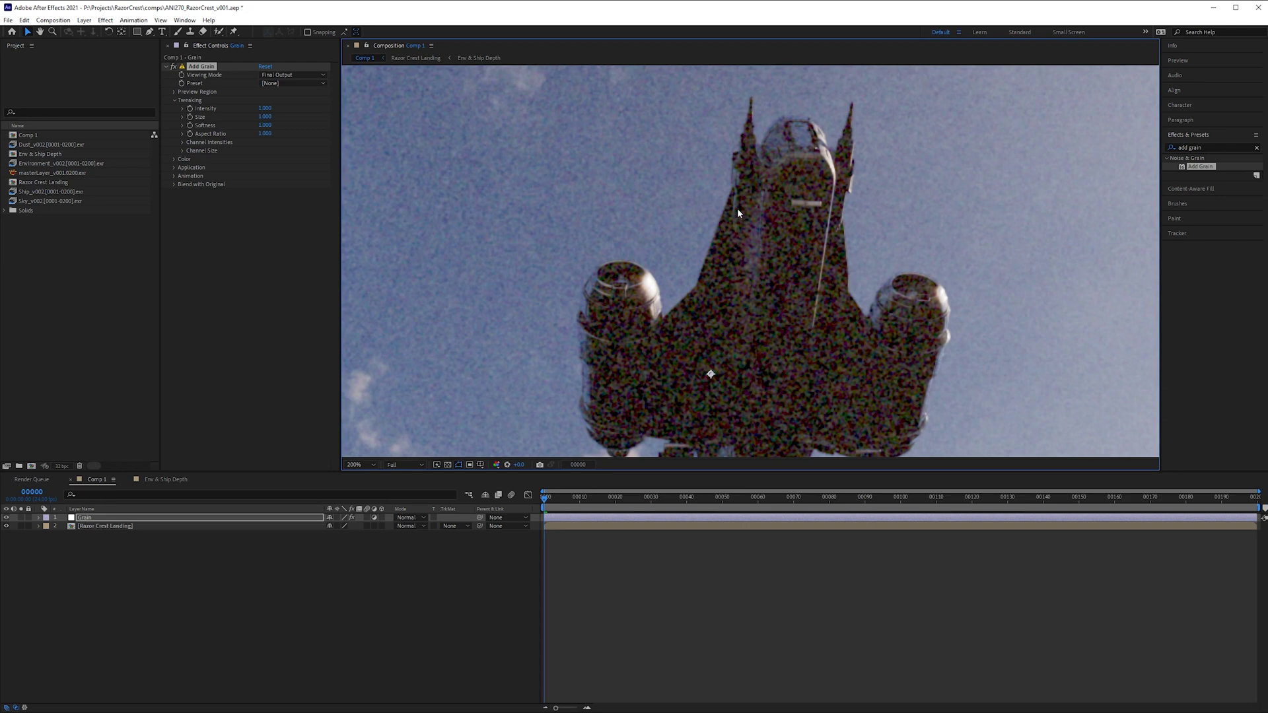
pyautogui.moveTo(532, 208); pyautogui.dragTo(589, 230, button='middle')
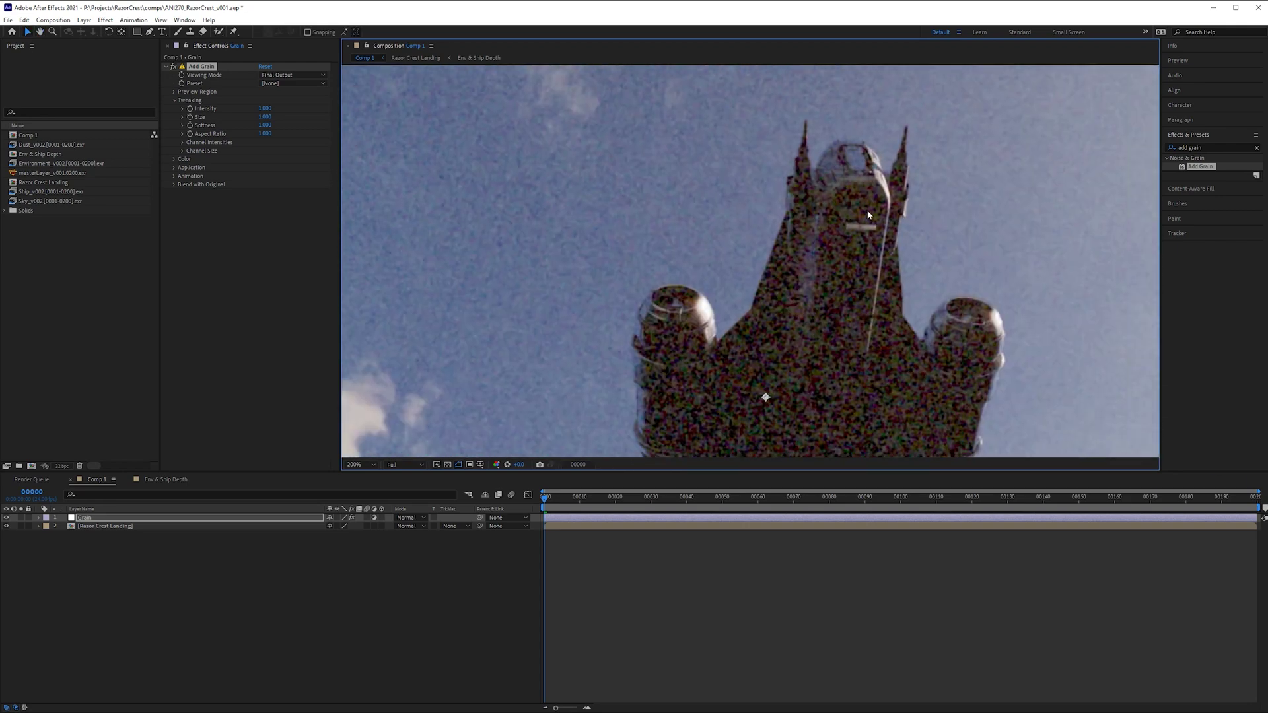
pyautogui.moveTo(867, 215); pyautogui.dragTo(882, 149)
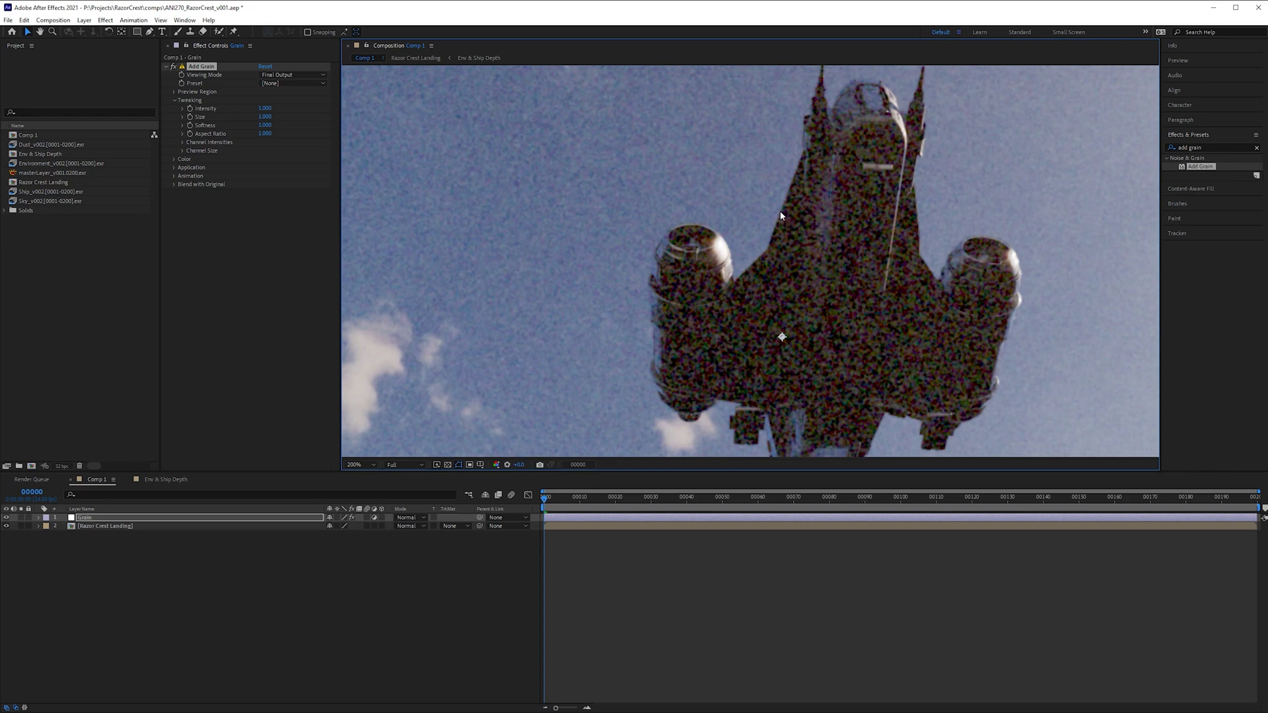
# - Set the Add Grain Intensity to 0.100, then inspect the grain up close across the ship's engines and hull
pyautogui.click(264, 108)
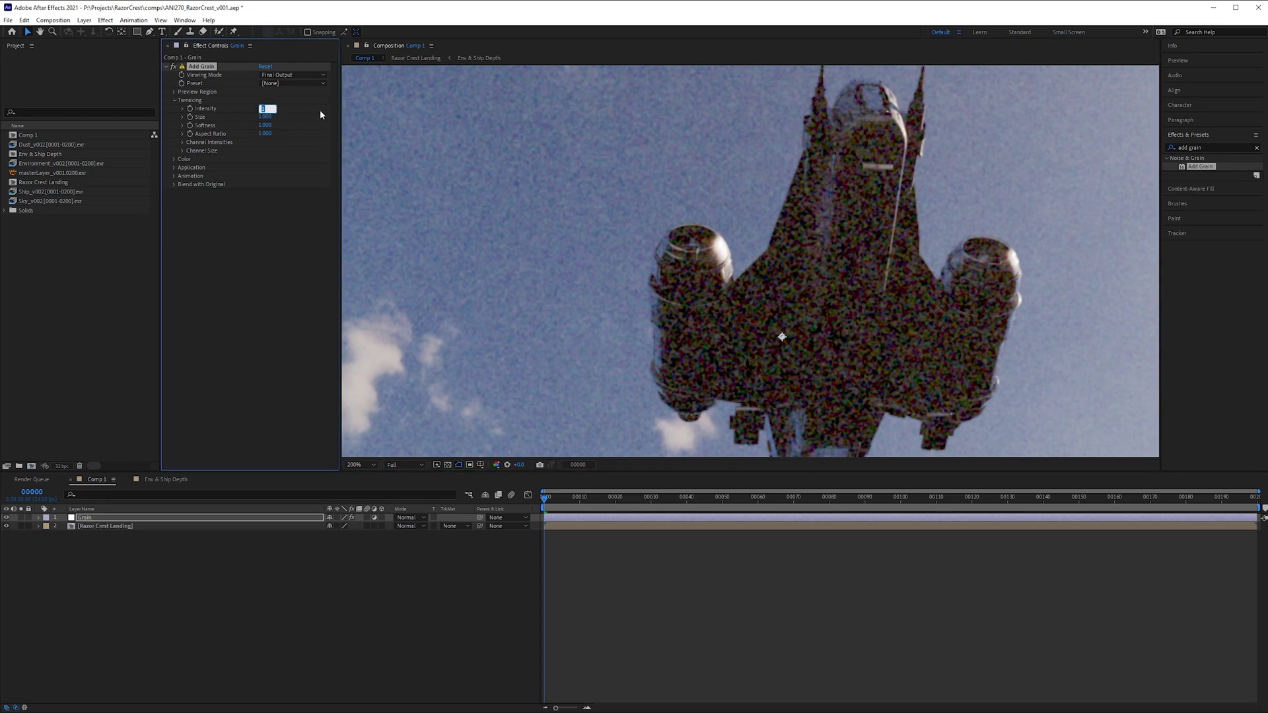
pyautogui.write('.1')
pyautogui.press('Return')
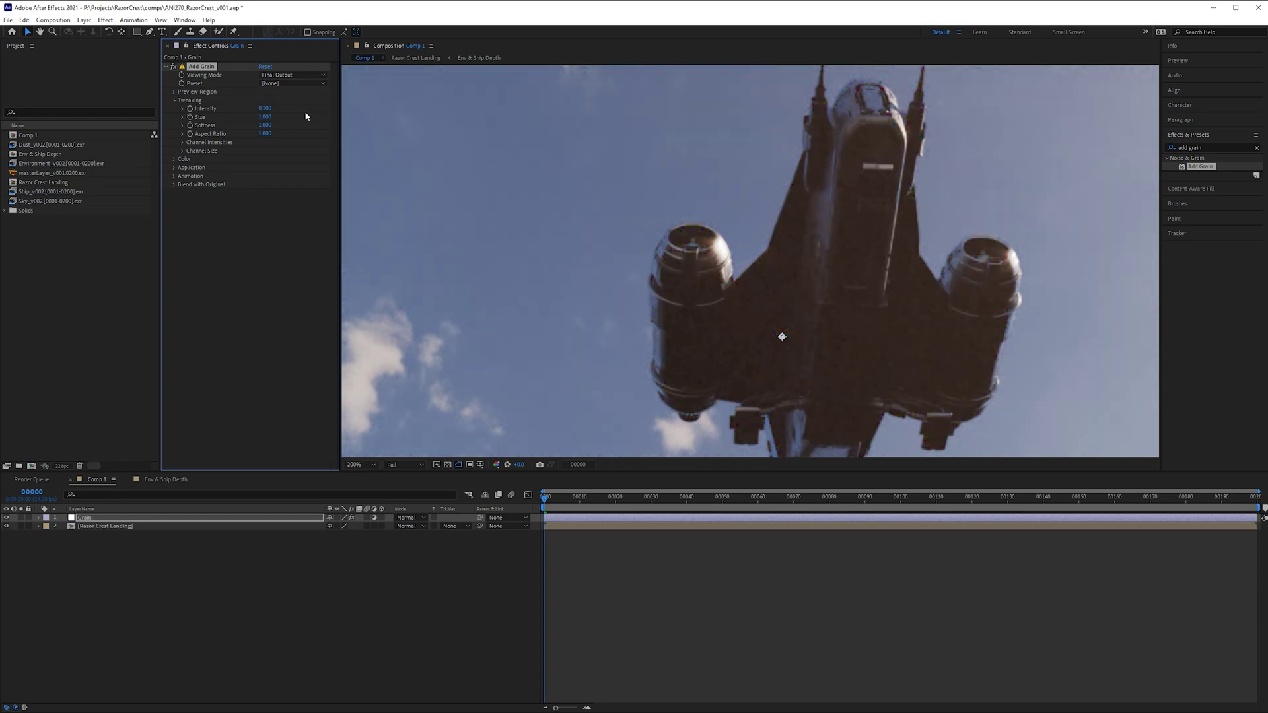
pyautogui.scroll(1, 870, 273)
pyautogui.moveTo(867, 270); pyautogui.dragTo(719, 238, button='middle')
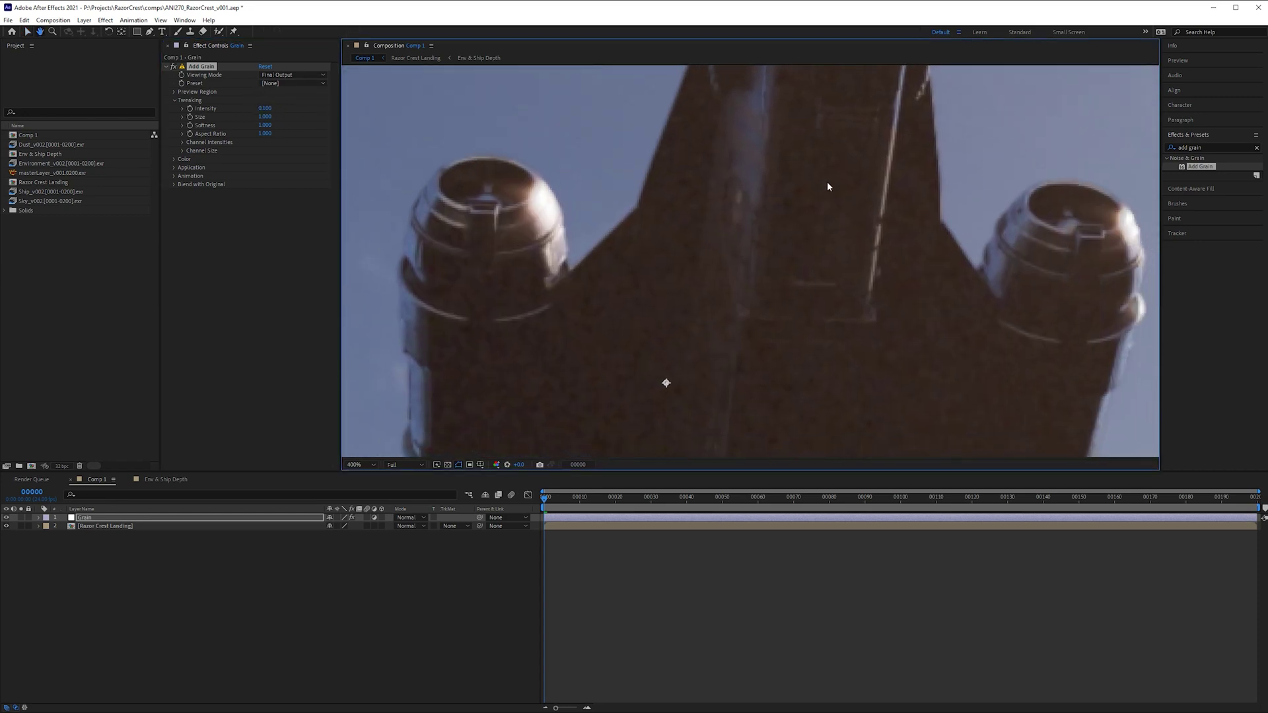
pyautogui.moveTo(840, 197); pyautogui.dragTo(707, 122, button='middle')
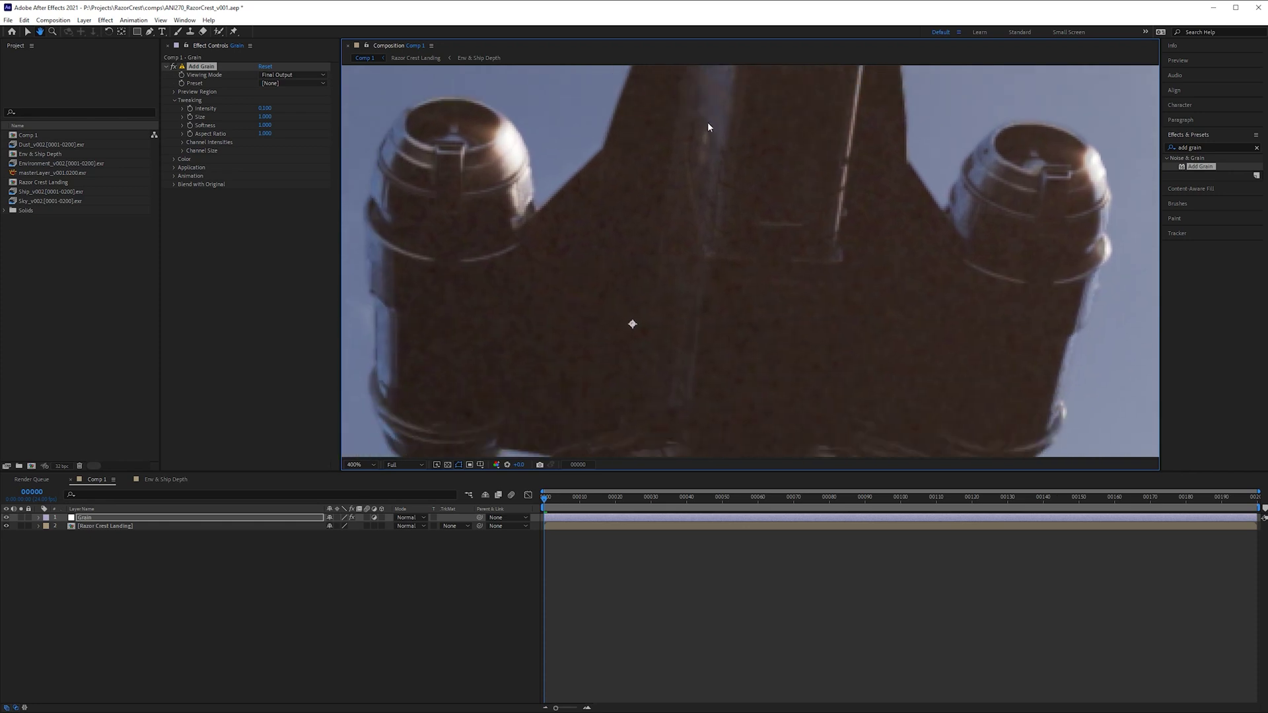
pyautogui.scroll(1, 701, 232)
pyautogui.moveTo(731, 226); pyautogui.dragTo(871, 392, button='middle')
pyautogui.moveTo(871, 392); pyautogui.dragTo(902, 388)
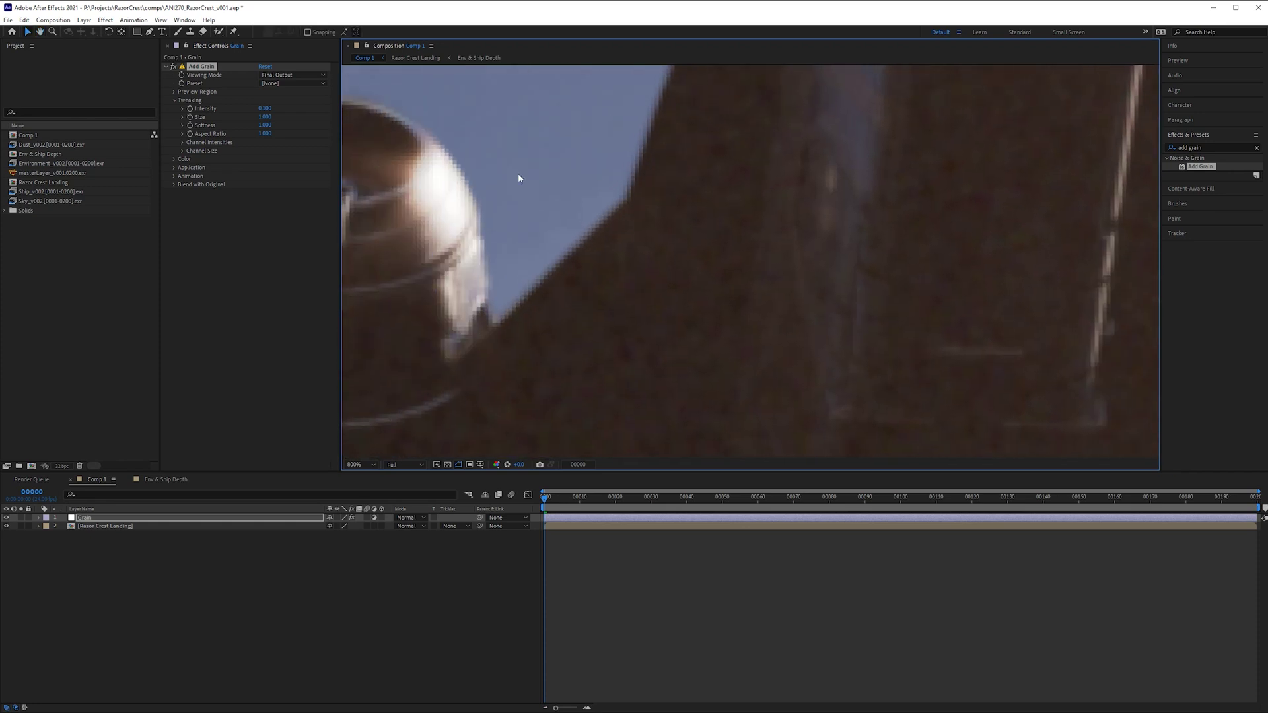
# - Set the Add Grain Size to 0.250 and check the finer grain over the ship
pyautogui.click(265, 116)
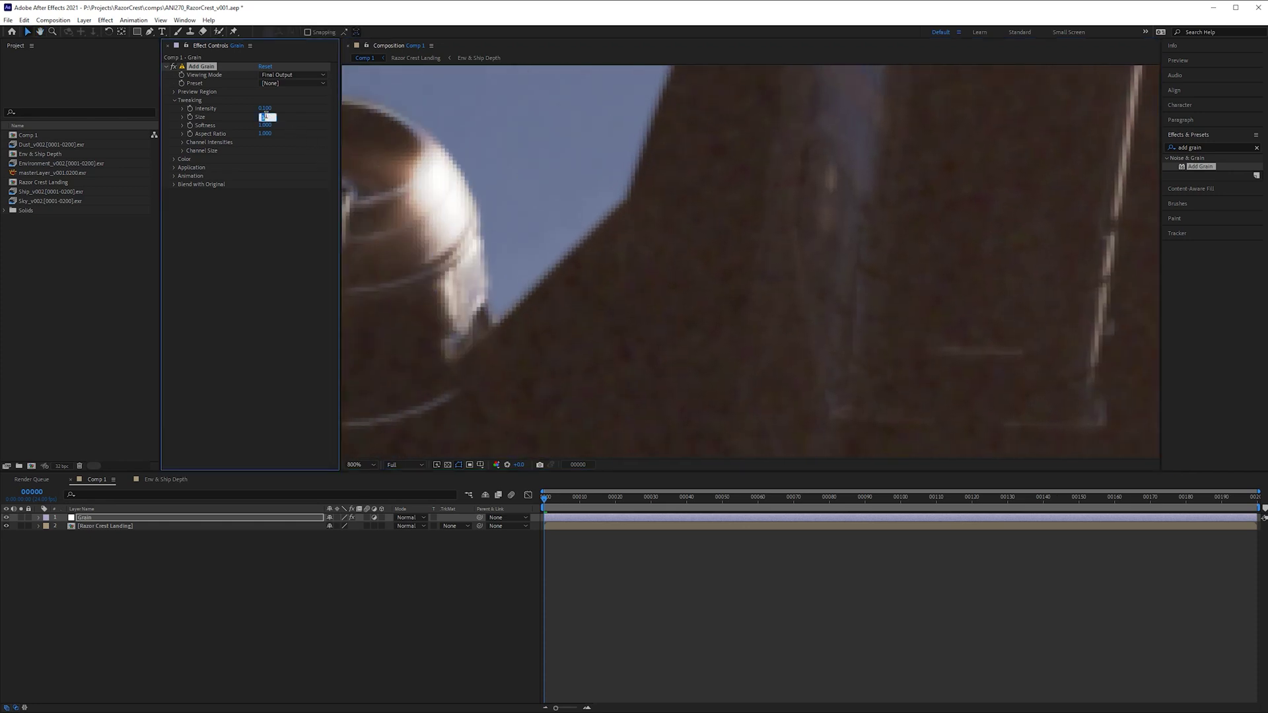
pyautogui.write('.25')
pyautogui.press('Return')
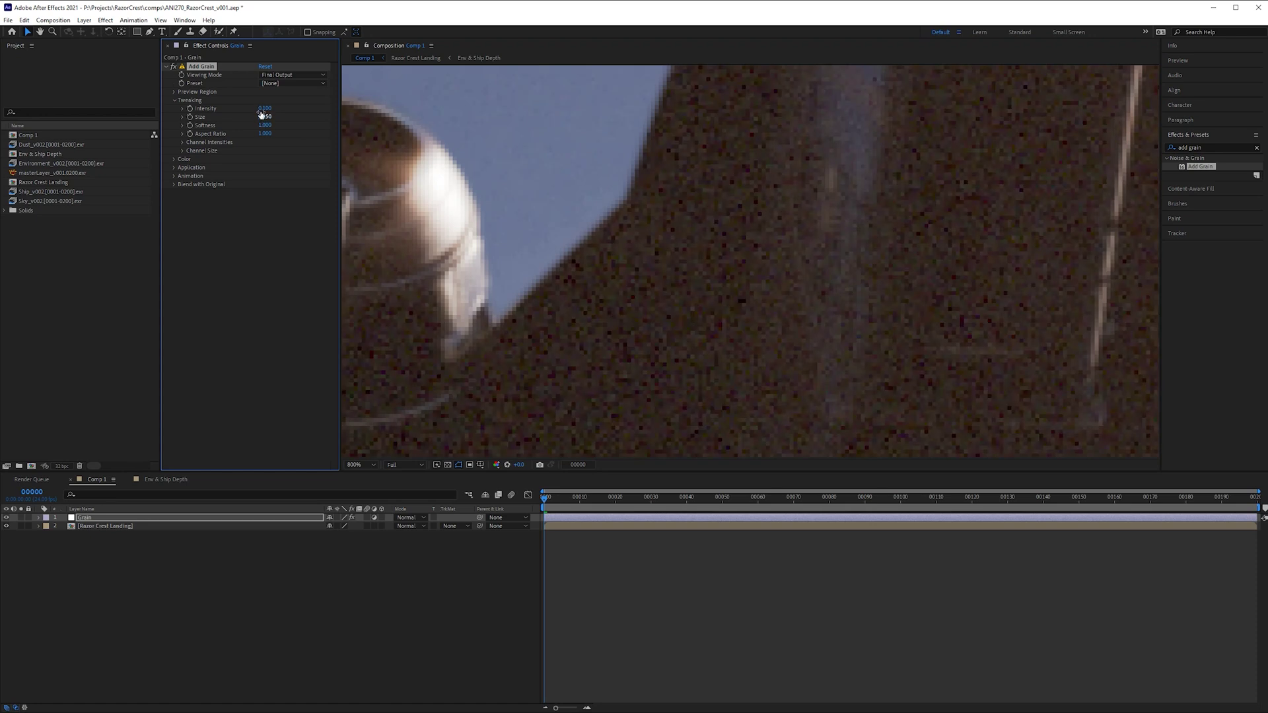
pyautogui.press(',')
pyautogui.moveTo(899, 152); pyautogui.dragTo(810, 68, button='middle')
pyautogui.scroll(-1, 846, 158)
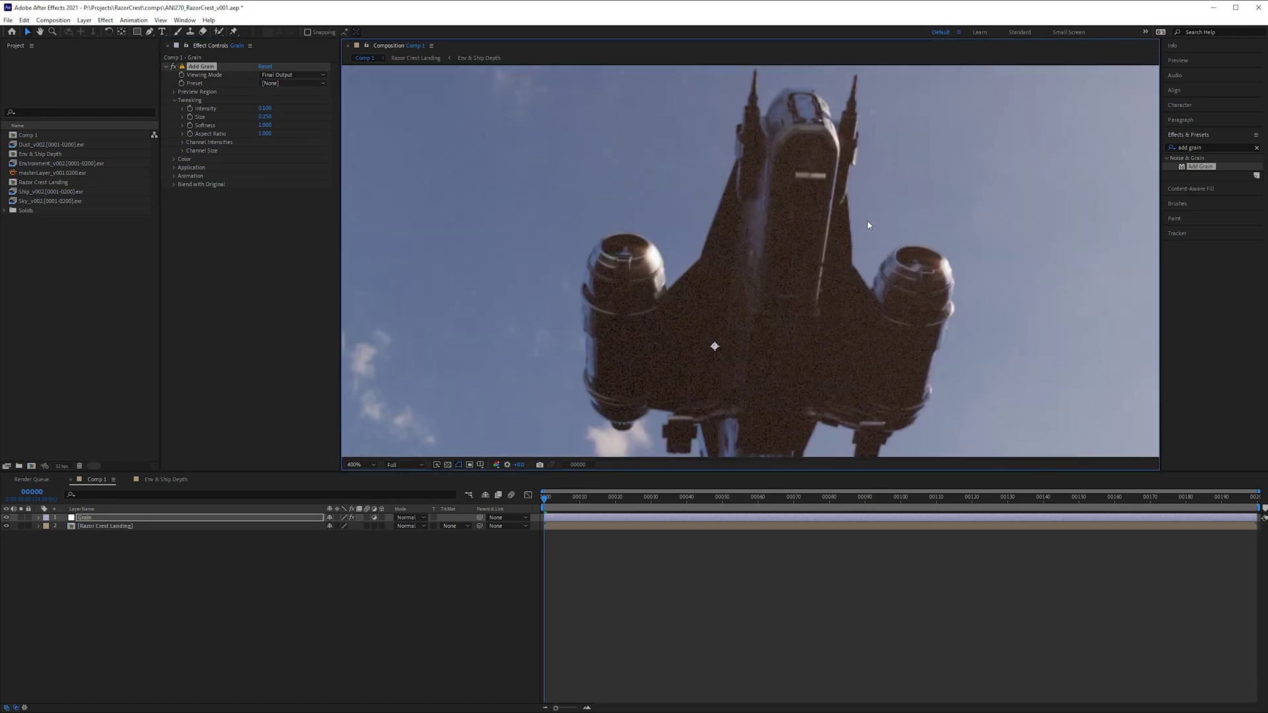
pyautogui.press('.')
# - Lower the Add Grain Intensity to 0.050 and inspect it over the lower engines
pyautogui.click(269, 107)
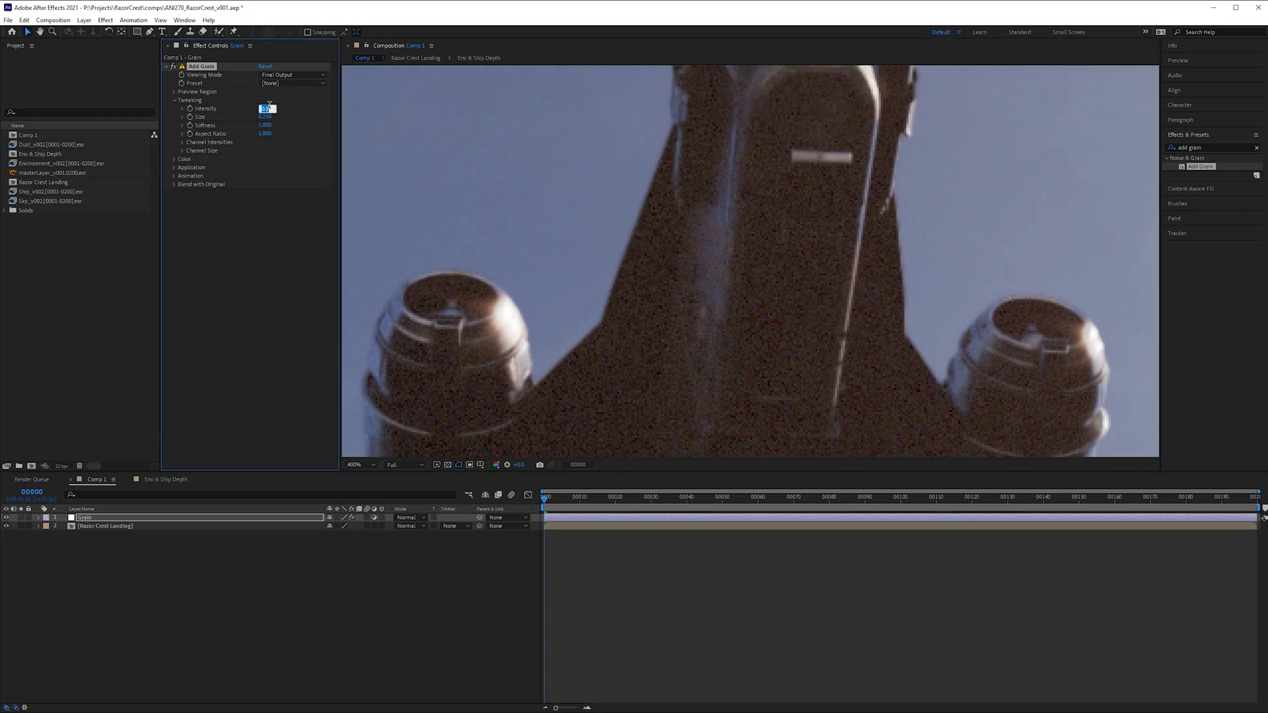
pyautogui.write('.05')
pyautogui.press('Return')
pyautogui.moveTo(707, 275); pyautogui.dragTo(766, 50)
pyautogui.moveTo(704, 196); pyautogui.dragTo(768, 221)
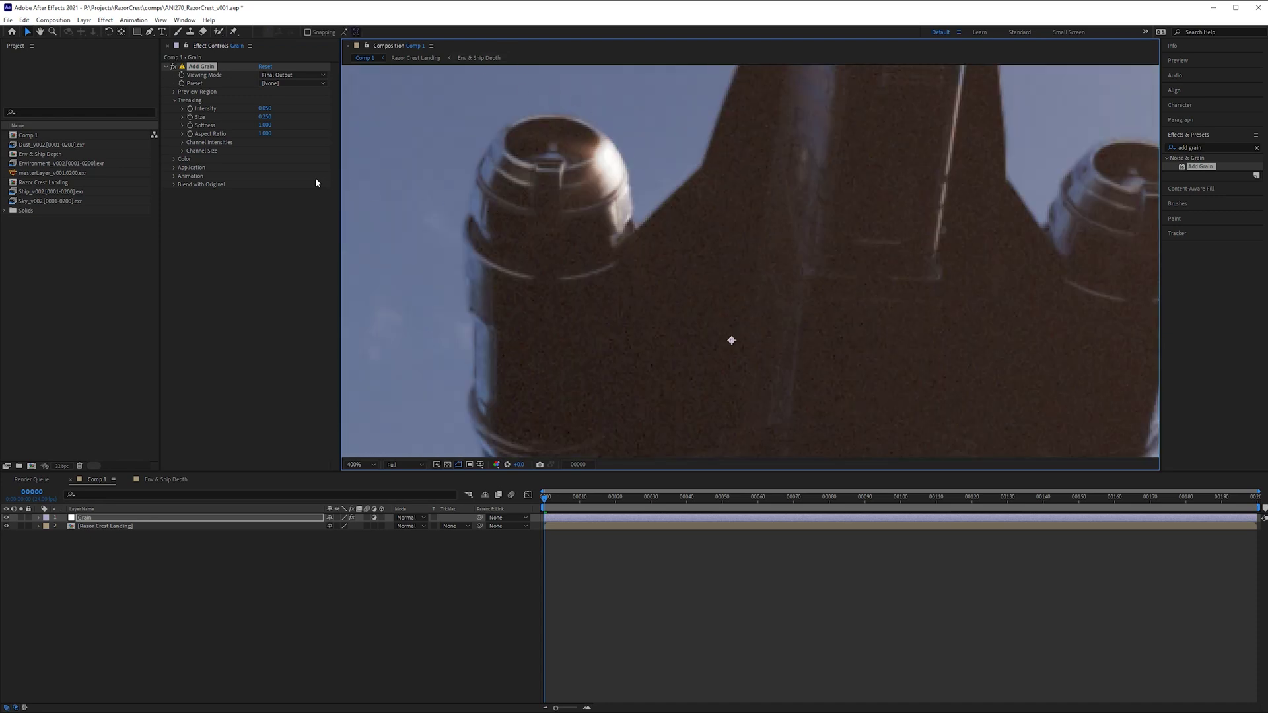
# - In Add Grain Color, compare Monochromatic, leave it off, and set Saturation to 0.500
pyautogui.click(175, 159)
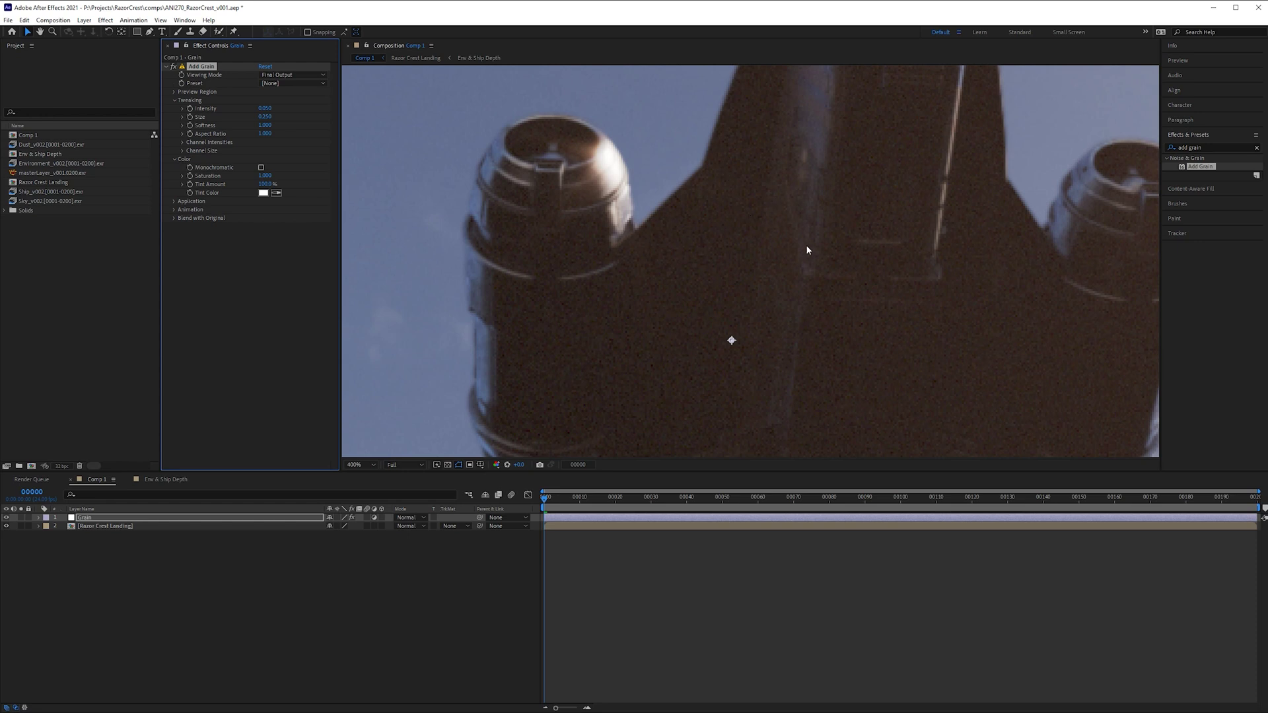
pyautogui.scroll(-1, 767, 222)
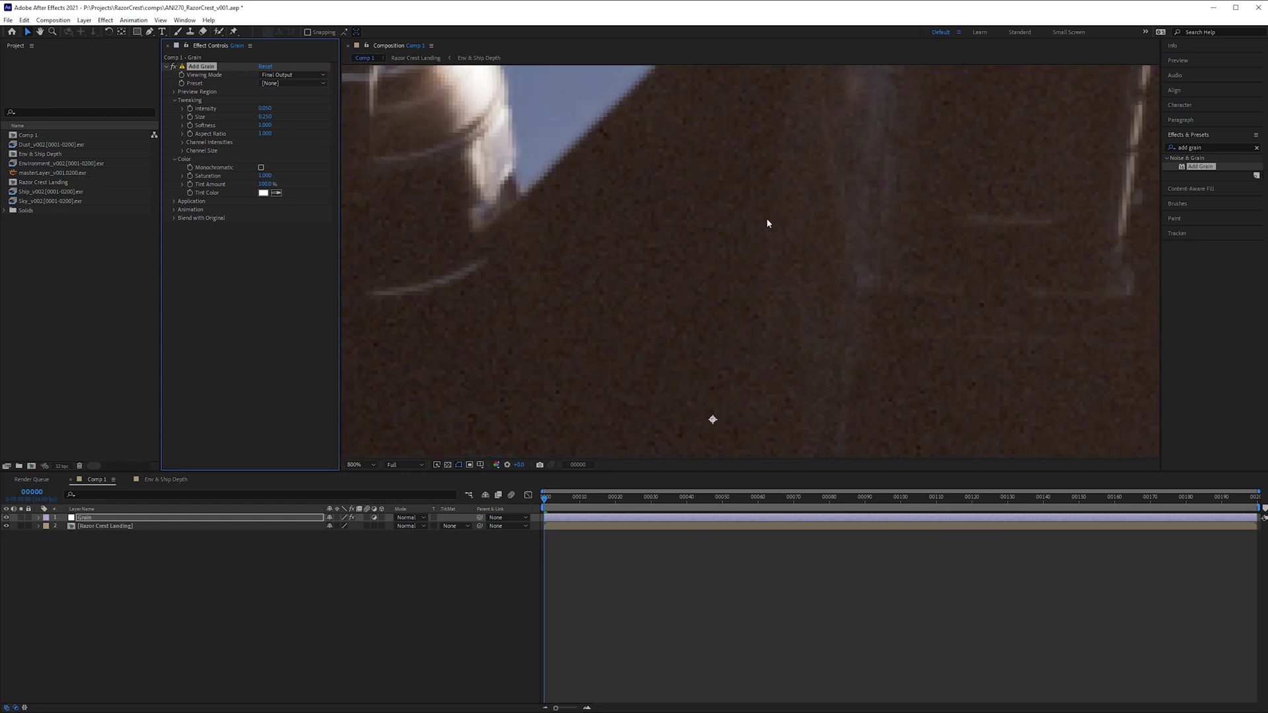
pyautogui.scroll(1, 767, 222)
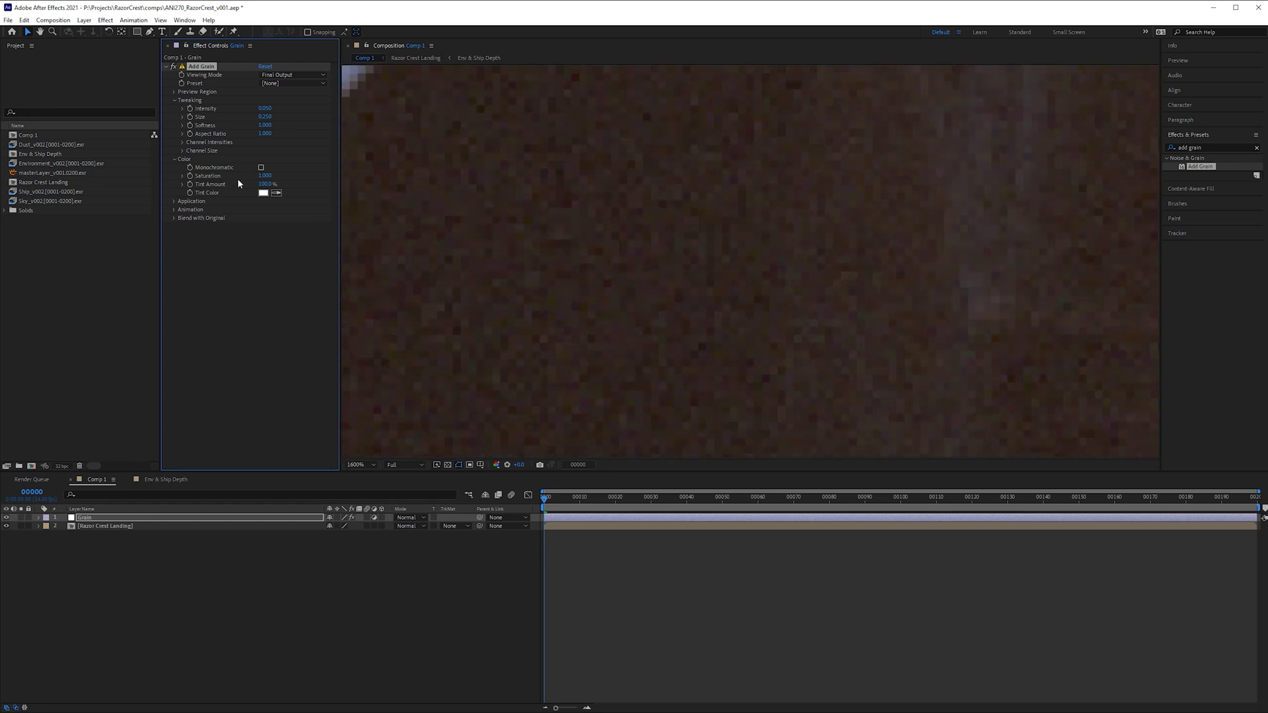
pyautogui.click(261, 168)
pyautogui.click(261, 167)
pyautogui.click(261, 168)
pyautogui.click(261, 167)
pyautogui.click(268, 176)
pyautogui.click(271, 251)
pyautogui.press(',')
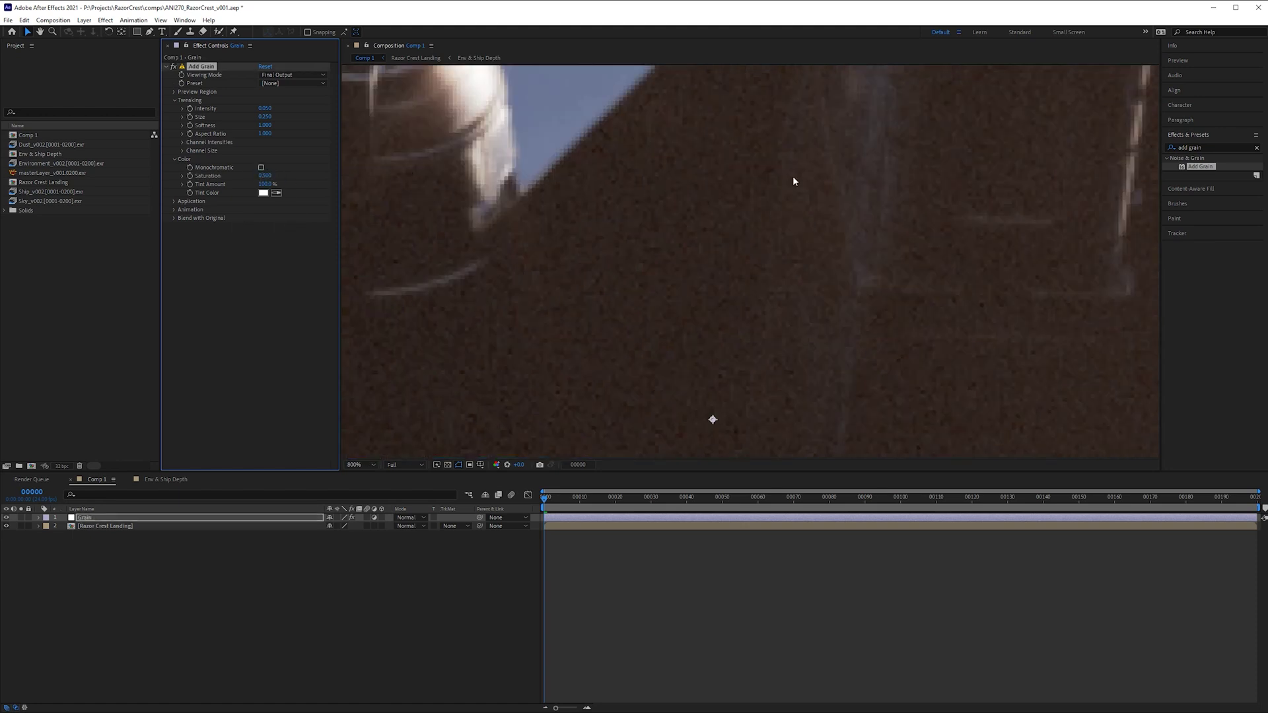
# - Under Add Grain Application, inspect the sky clouds and set Midtones to 0.500
pyautogui.click(174, 201)
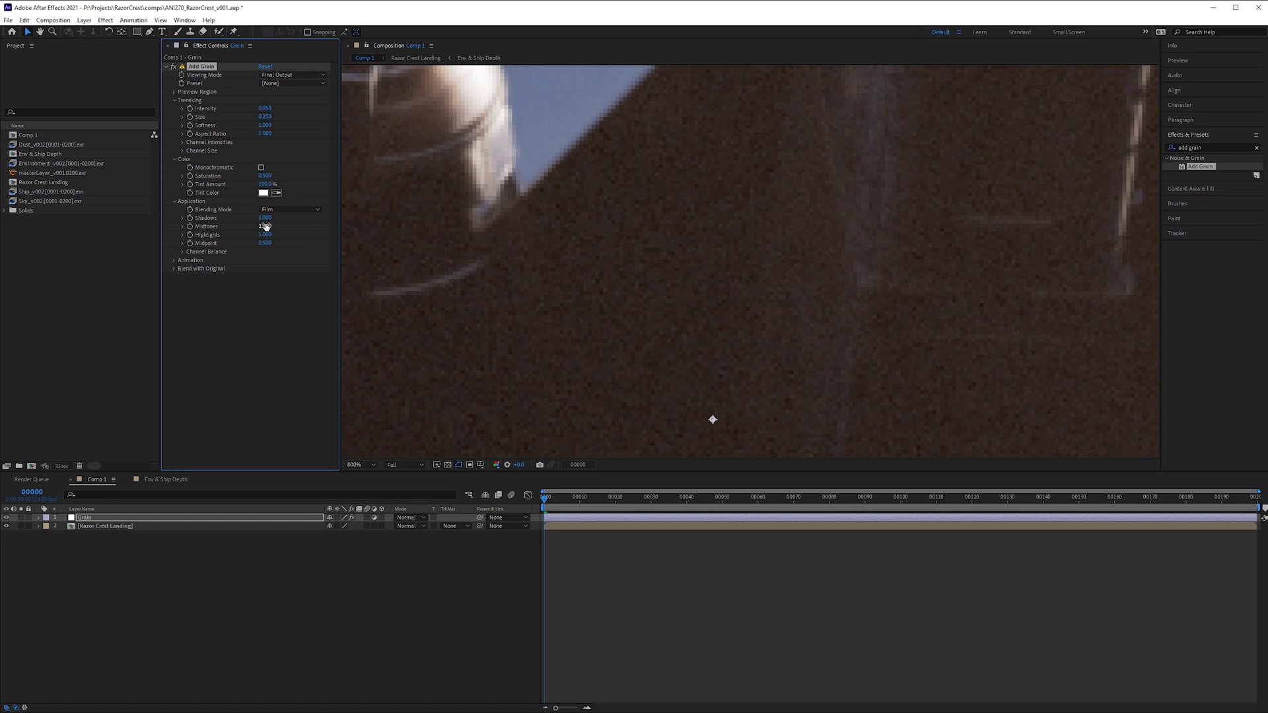
pyautogui.scroll(-1, 489, 185)
pyautogui.moveTo(488, 185)
pyautogui.mouseDown(button='middle')
pyautogui.moveTo(682, 244)
pyautogui.moveTo(977, 154)
pyautogui.mouseUp(button='middle')
pyautogui.moveTo(528, 139)
pyautogui.mouseDown(button='middle')
pyautogui.moveTo(864, 103)
pyautogui.moveTo(913, 86)
pyautogui.mouseUp(button='middle')
pyautogui.scroll(1, 699, 197)
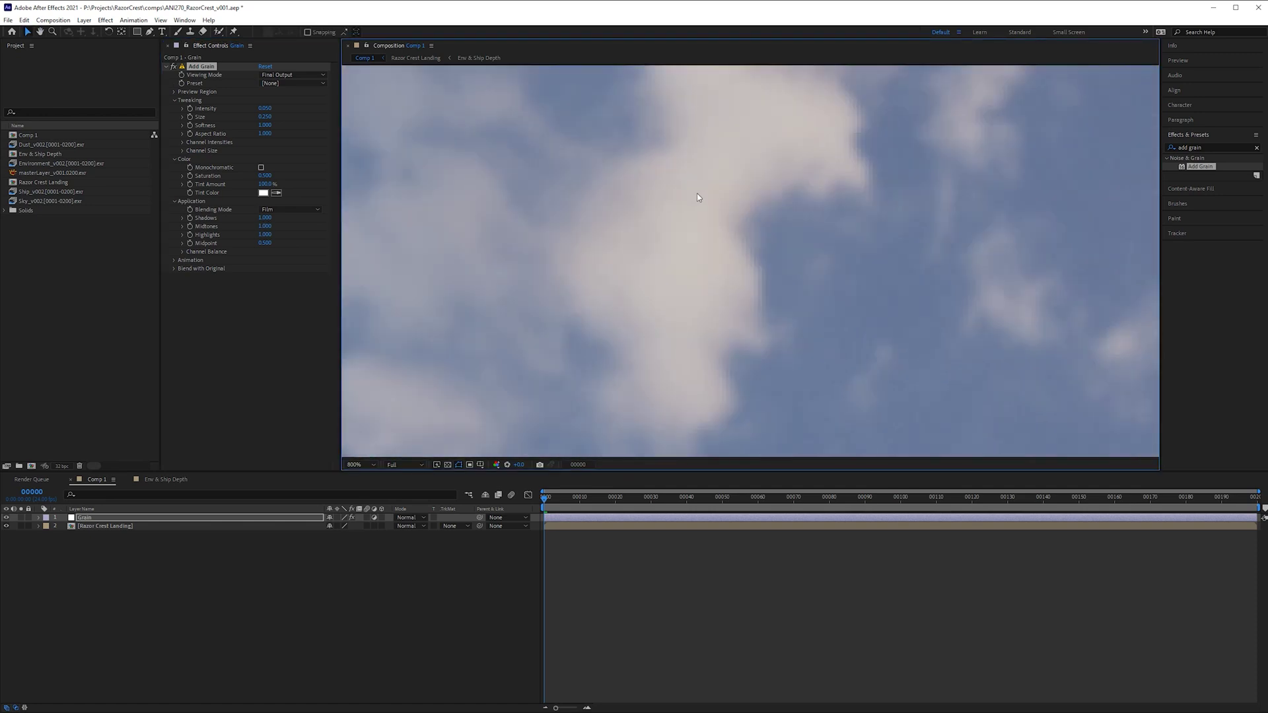
pyautogui.moveTo(1116, 222); pyautogui.dragTo(749, 247, button='middle')
pyautogui.scroll(-2, 828, 98)
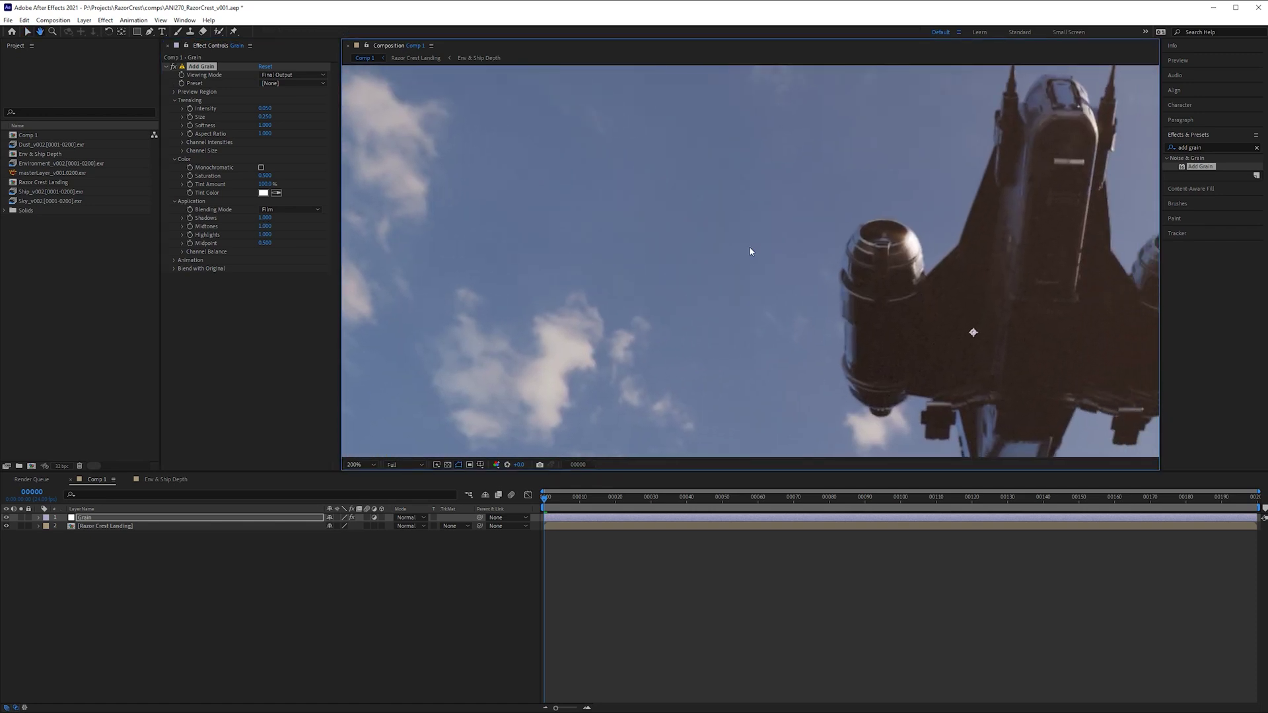
pyautogui.scroll(1, 749, 247)
pyautogui.click(268, 226)
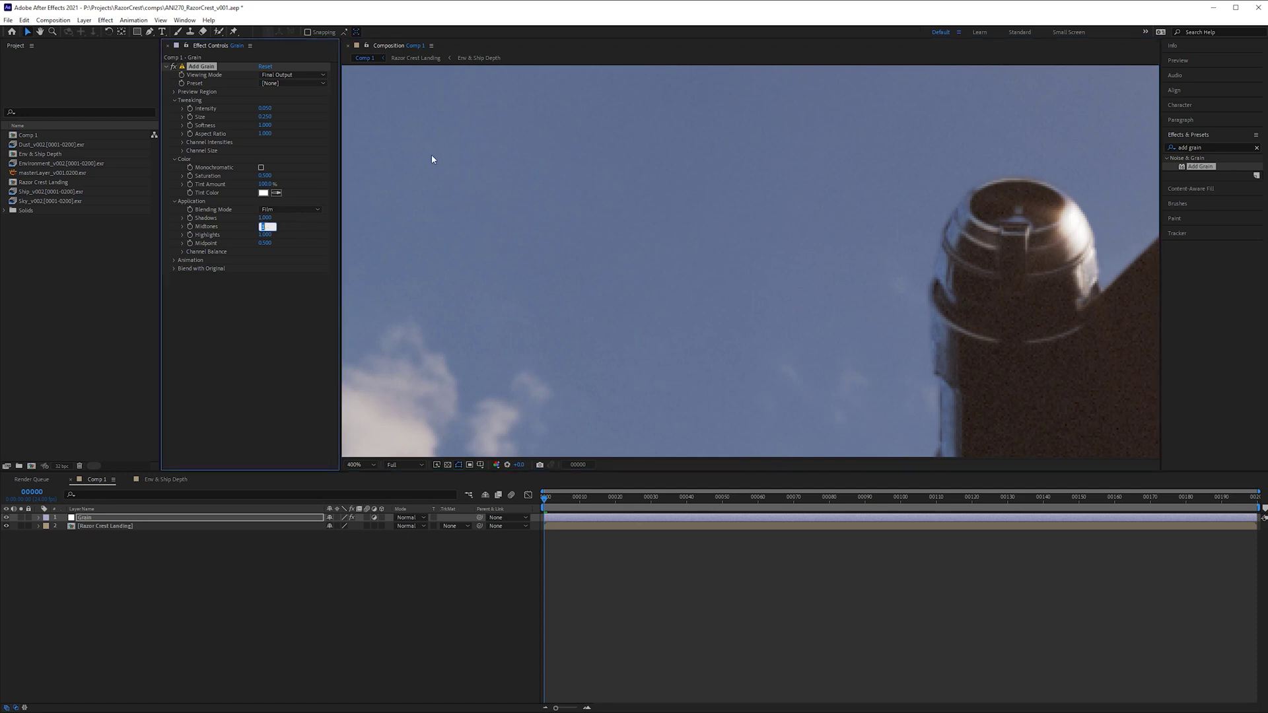
pyautogui.write('.5')
pyautogui.press('Return')
# - Check the sky around the engine and set Application Highlights to 0.100
pyautogui.moveTo(849, 239); pyautogui.dragTo(870, 300, button='middle')
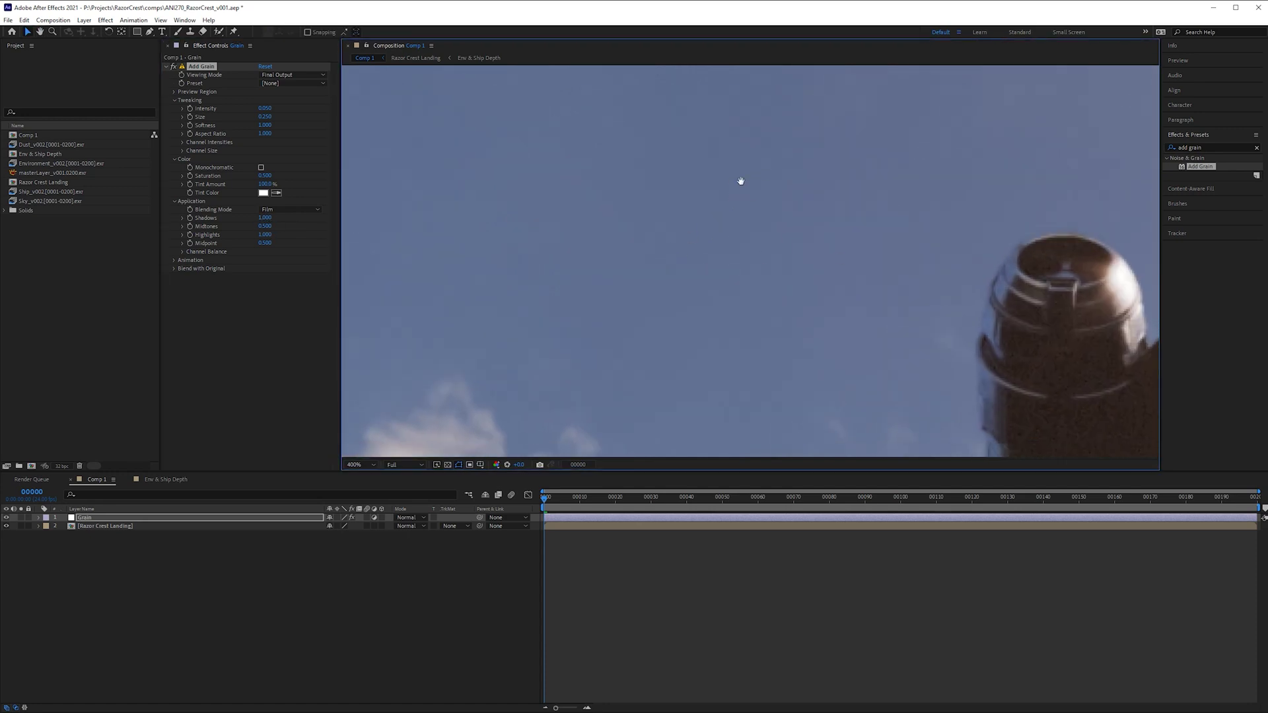
pyautogui.scroll(1, 769, 238)
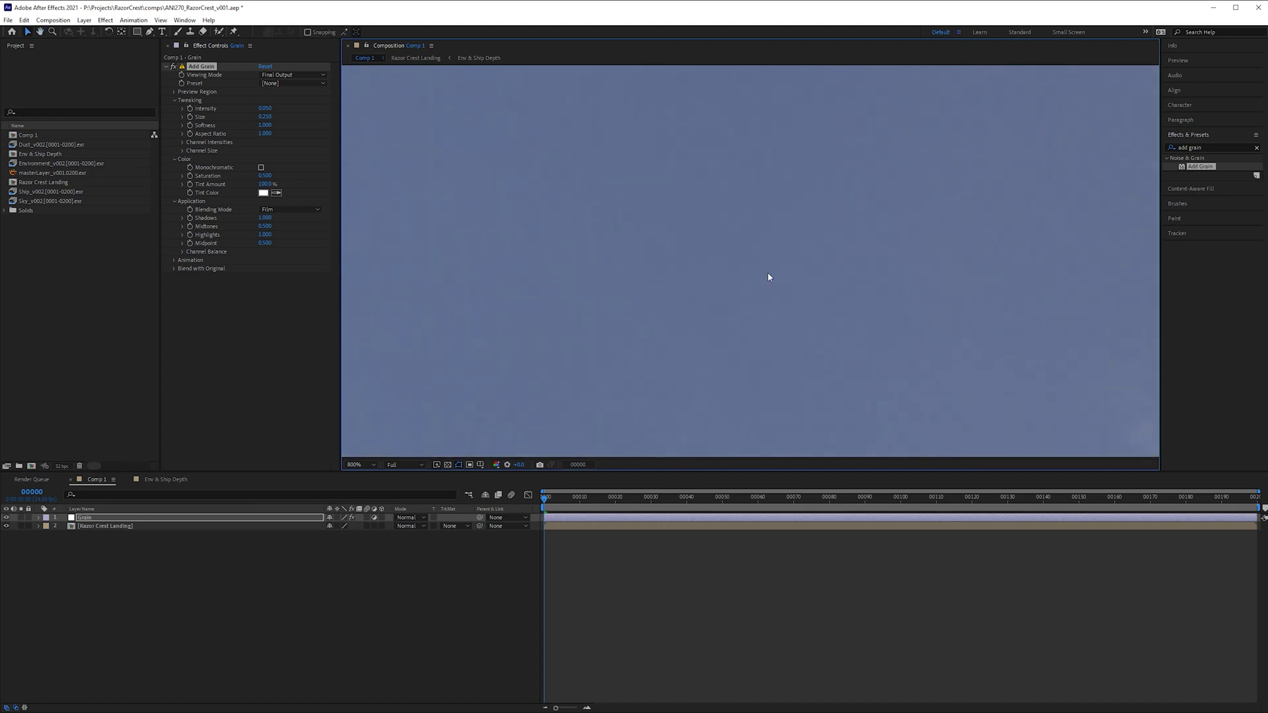
pyautogui.moveTo(863, 286); pyautogui.dragTo(851, 263)
pyautogui.scroll(-1, 770, 268)
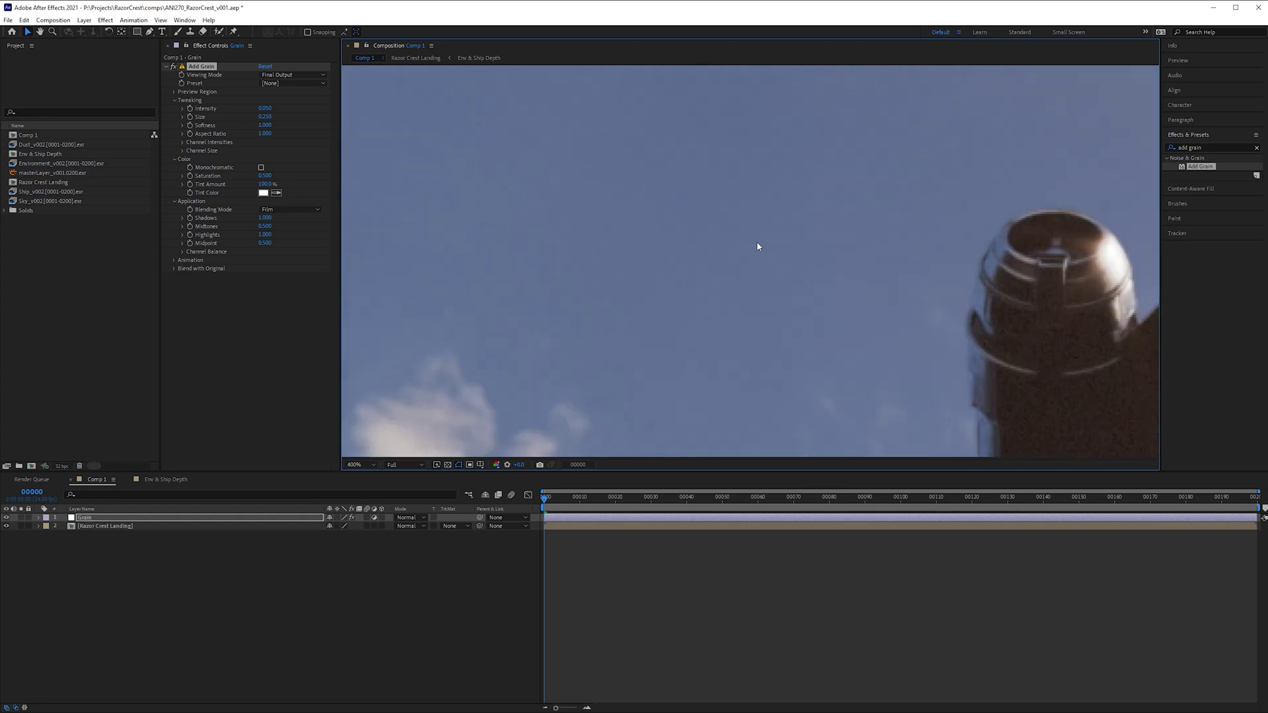
pyautogui.press('v')
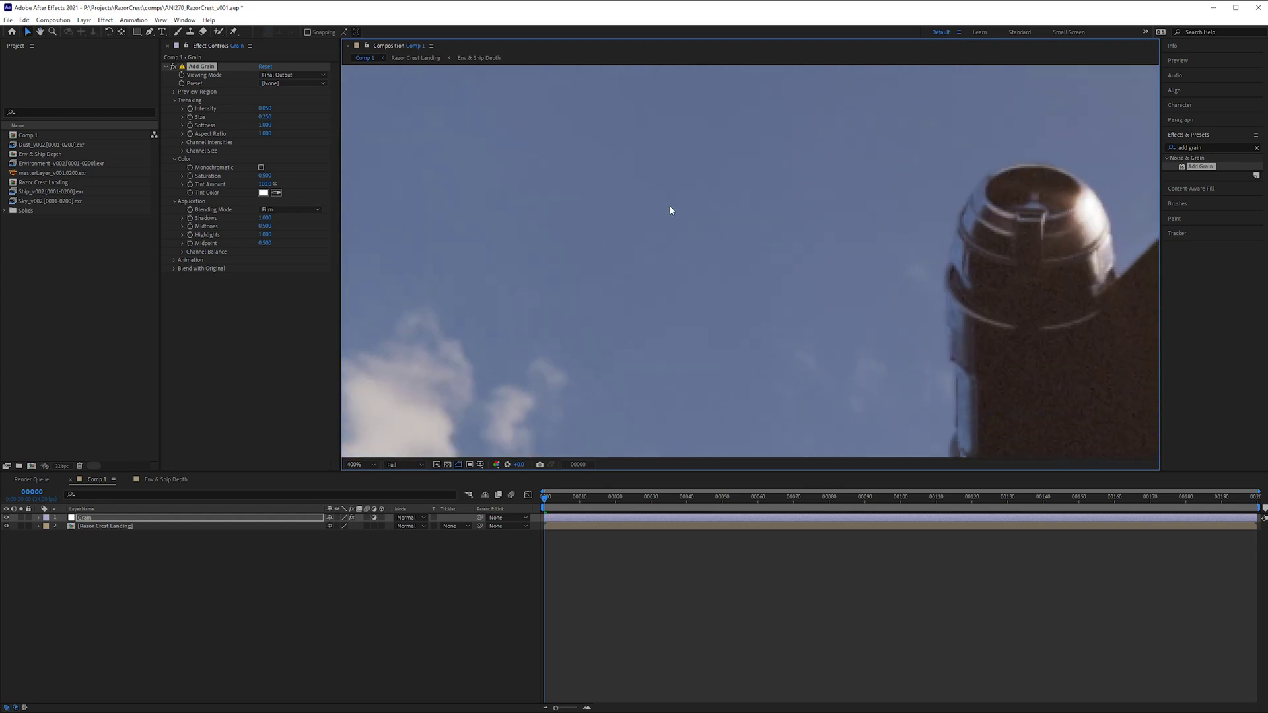
pyautogui.click(267, 235)
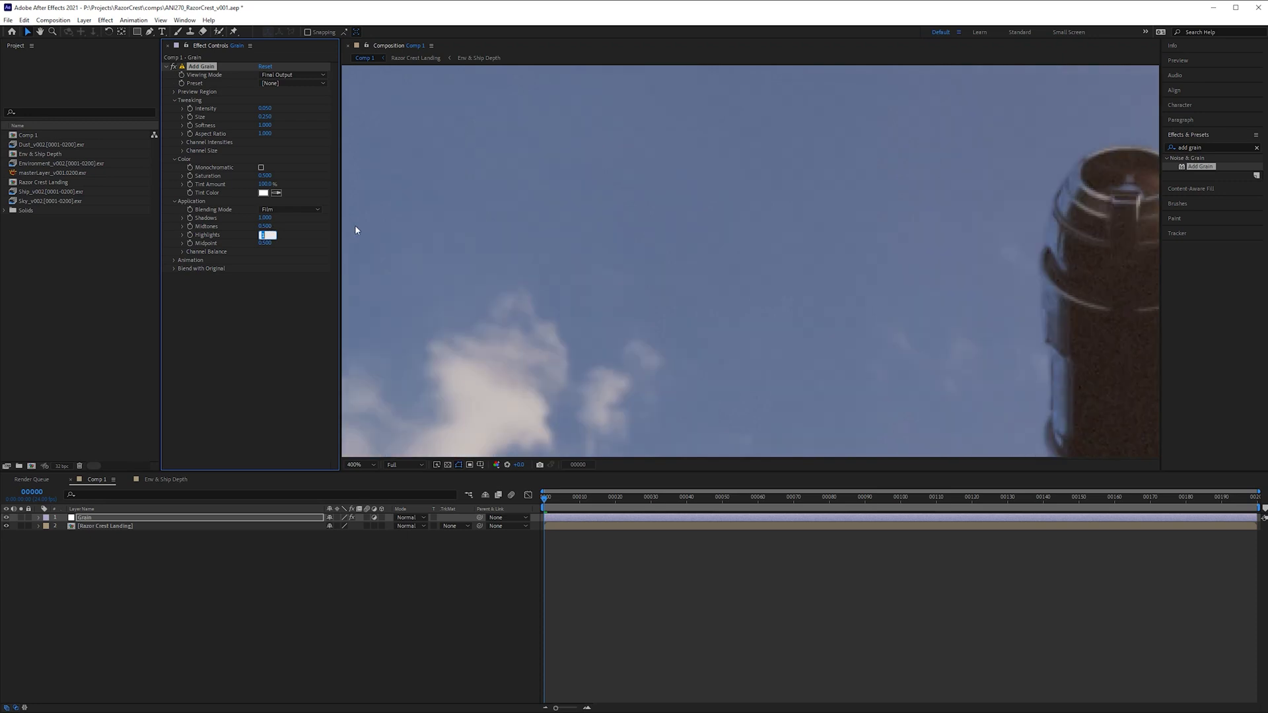
pyautogui.write('0.1')
pyautogui.press('Return')
pyautogui.press('h')
pyautogui.moveTo(682, 252); pyautogui.dragTo(736, 101)
pyautogui.moveTo(911, 255); pyautogui.dragTo(594, 250)
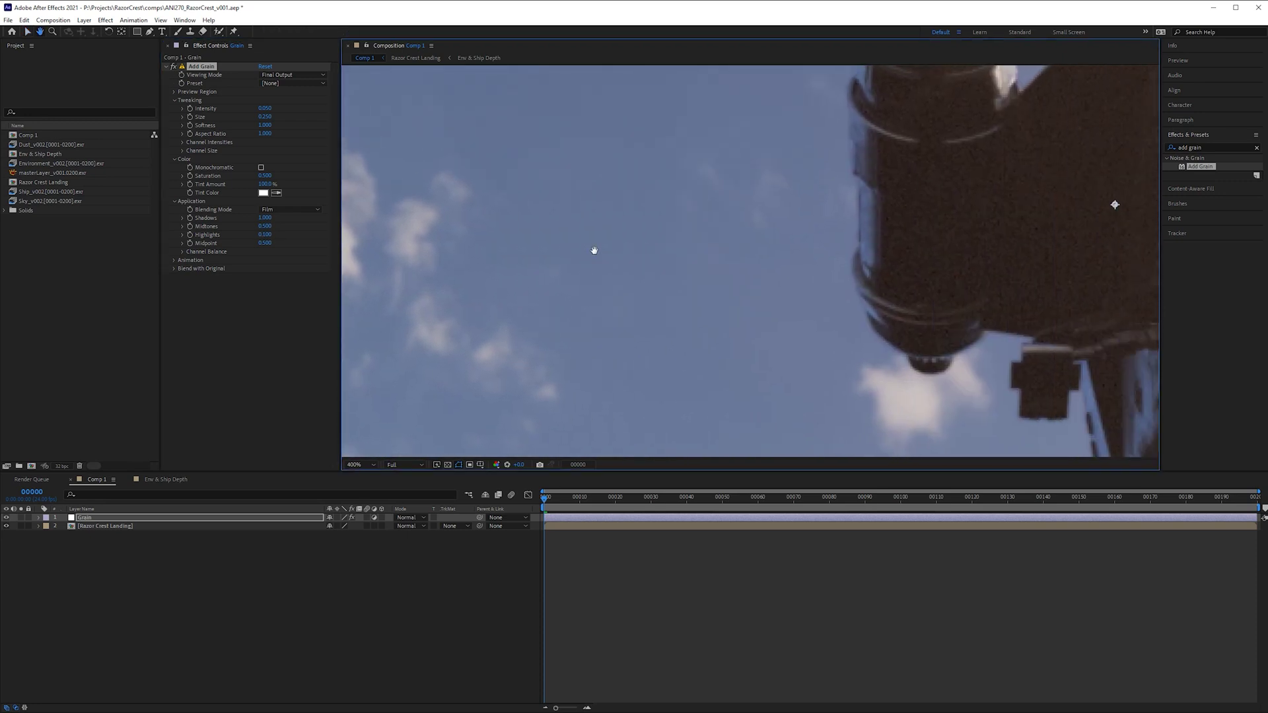
pyautogui.scroll(-1, 595, 251)
pyautogui.press('v')
pyautogui.moveTo(677, 263); pyautogui.dragTo(541, 357, button='middle')
pyautogui.scroll(1, 809, 136)
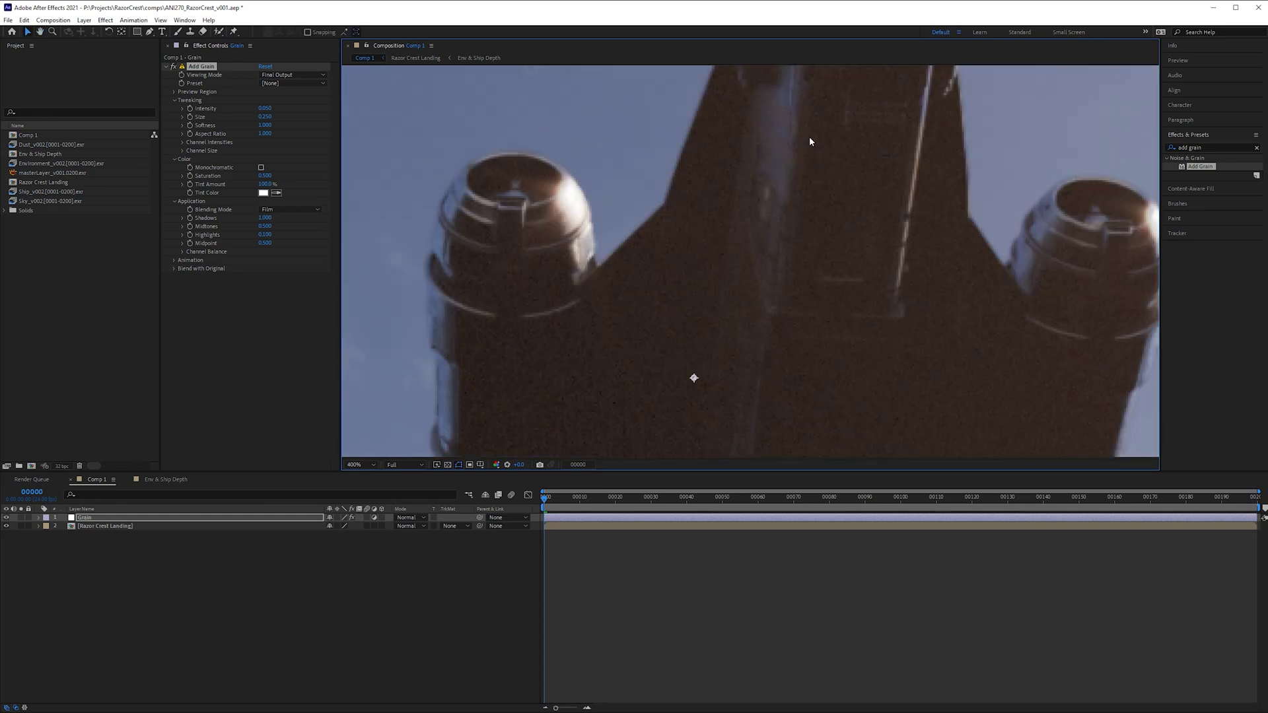
pyautogui.moveTo(809, 136); pyautogui.dragTo(738, 352, button='middle')
pyautogui.press('.')
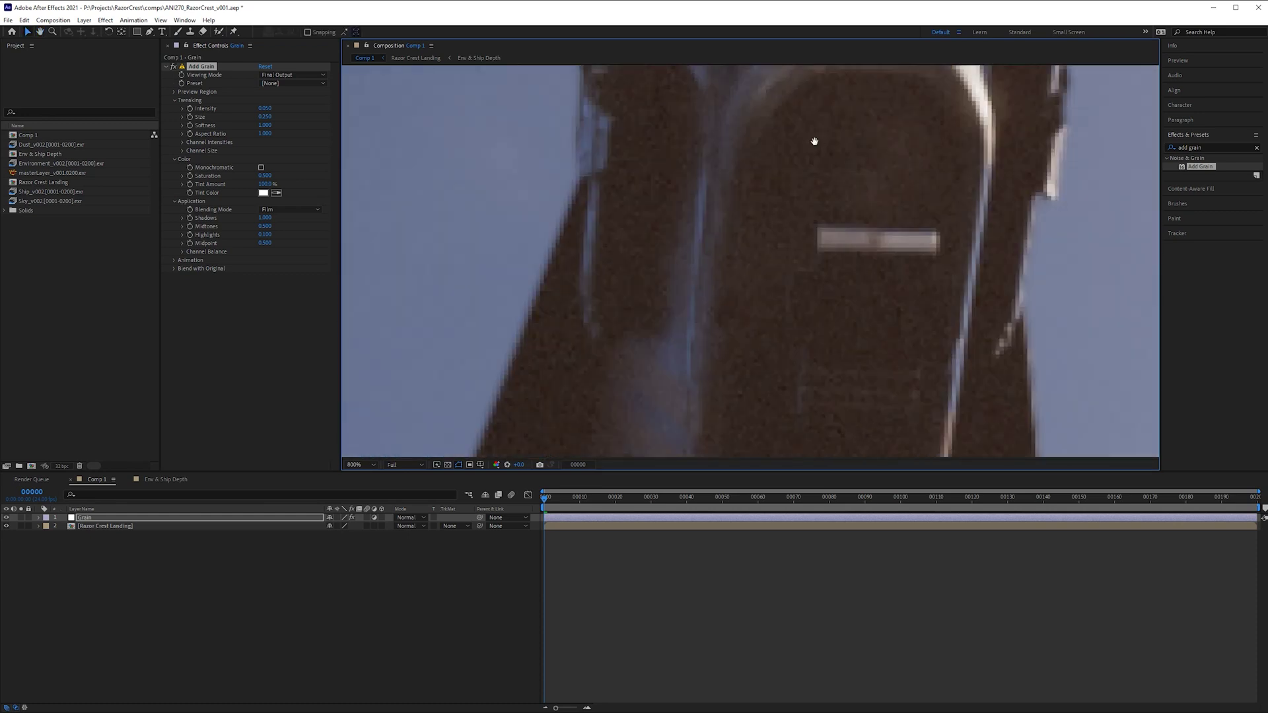
pyautogui.moveTo(814, 141); pyautogui.dragTo(725, 269)
pyautogui.scroll(-6, 599, 233)
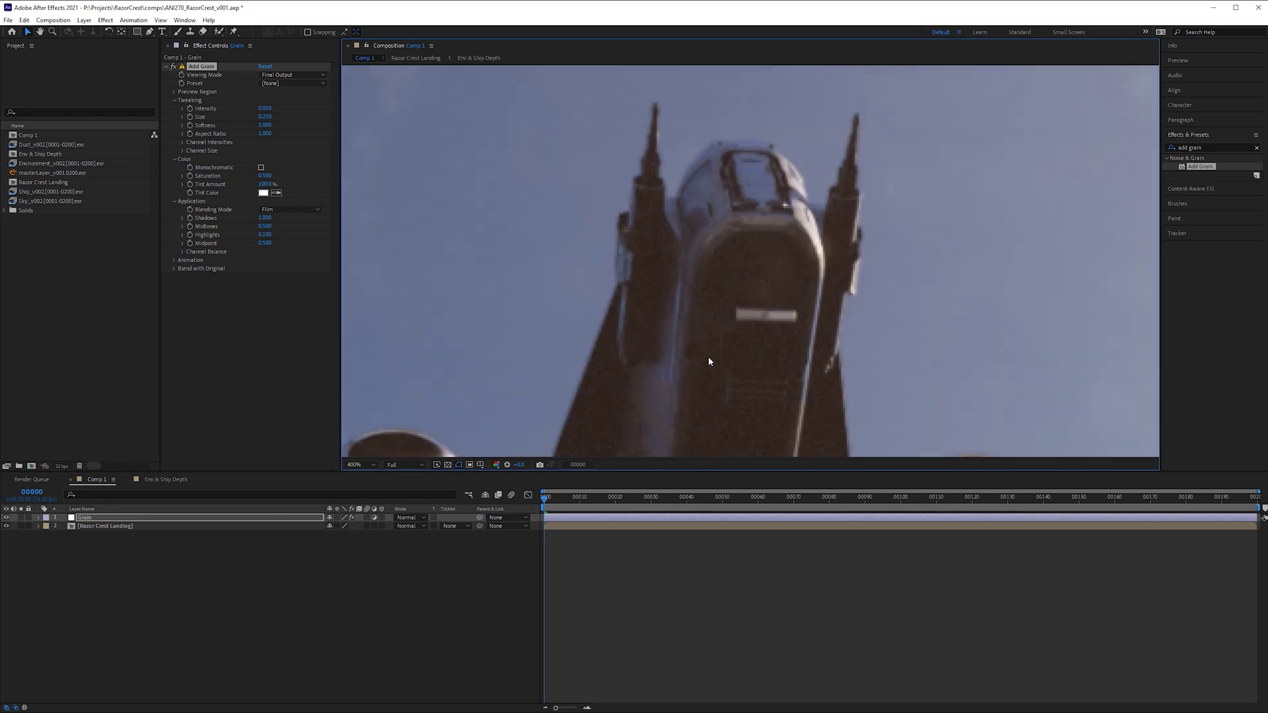
pyautogui.scroll(6, 664, 252)
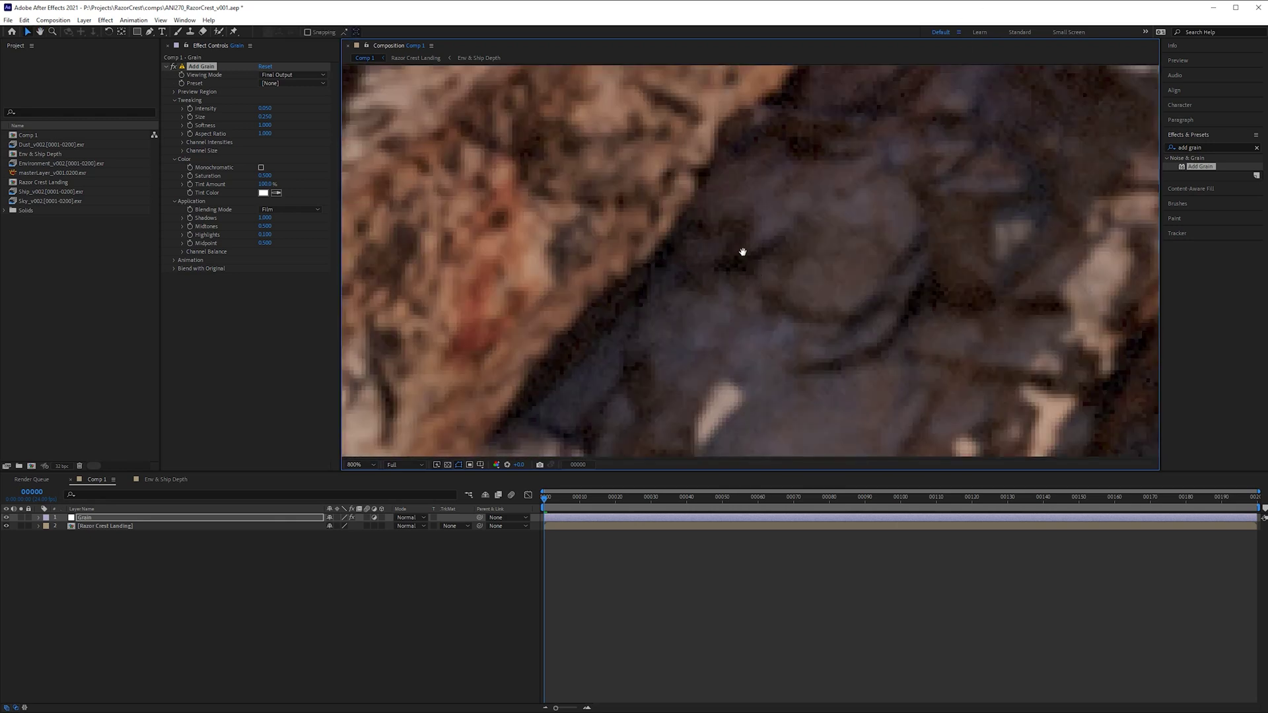
pyautogui.moveTo(742, 252); pyautogui.dragTo(715, 212, button='middle')
pyautogui.click(173, 67)
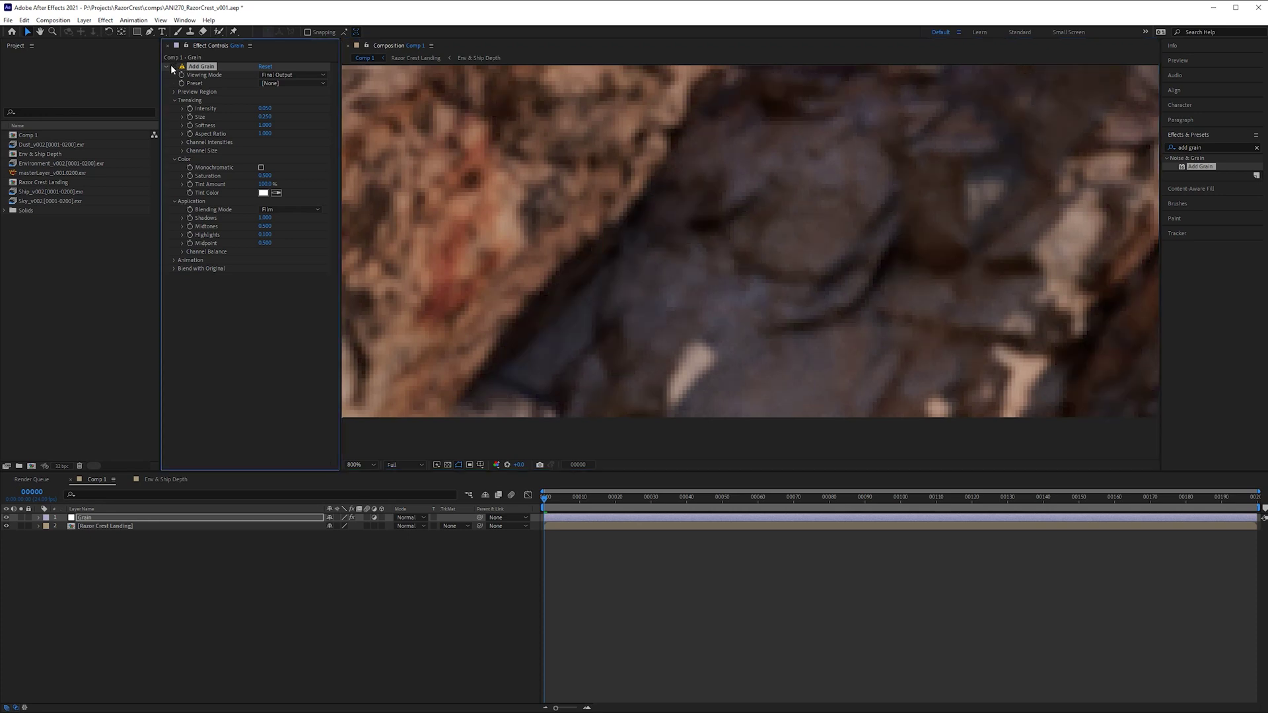
pyautogui.click(173, 66)
pyautogui.scroll(1, 830, 349)
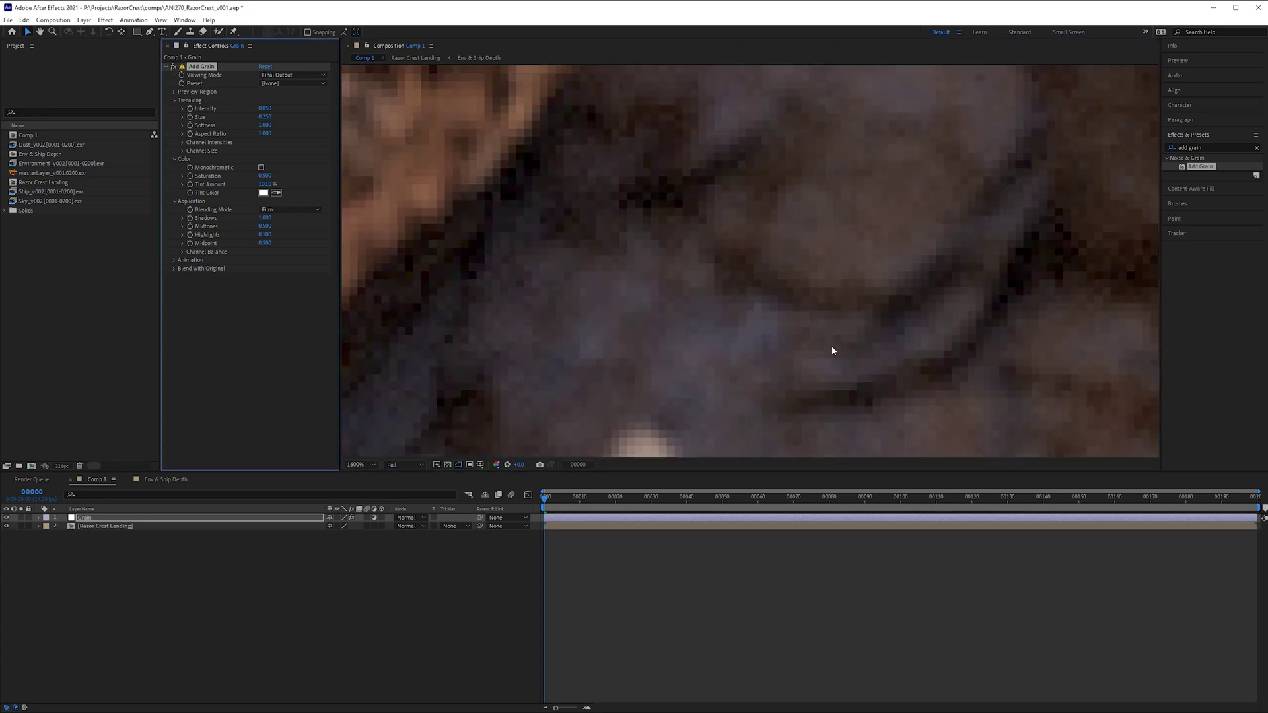
pyautogui.click(173, 67)
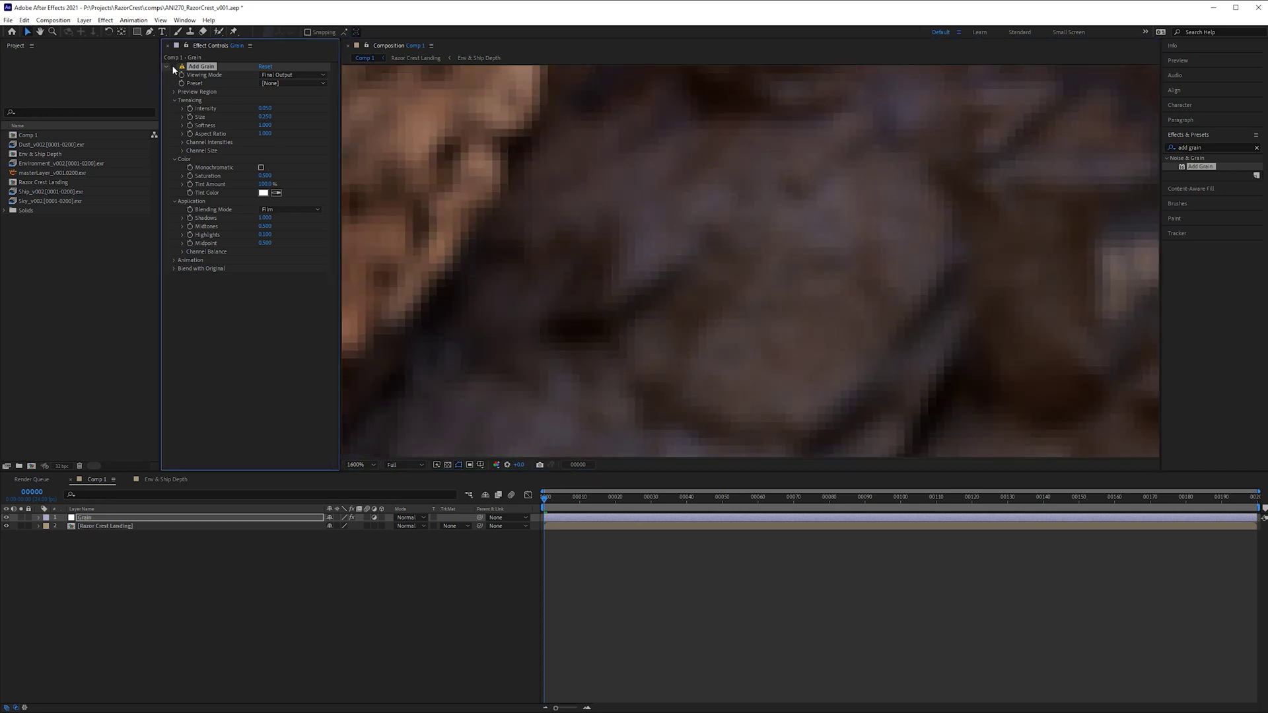
pyautogui.scroll(-5, 850, 231)
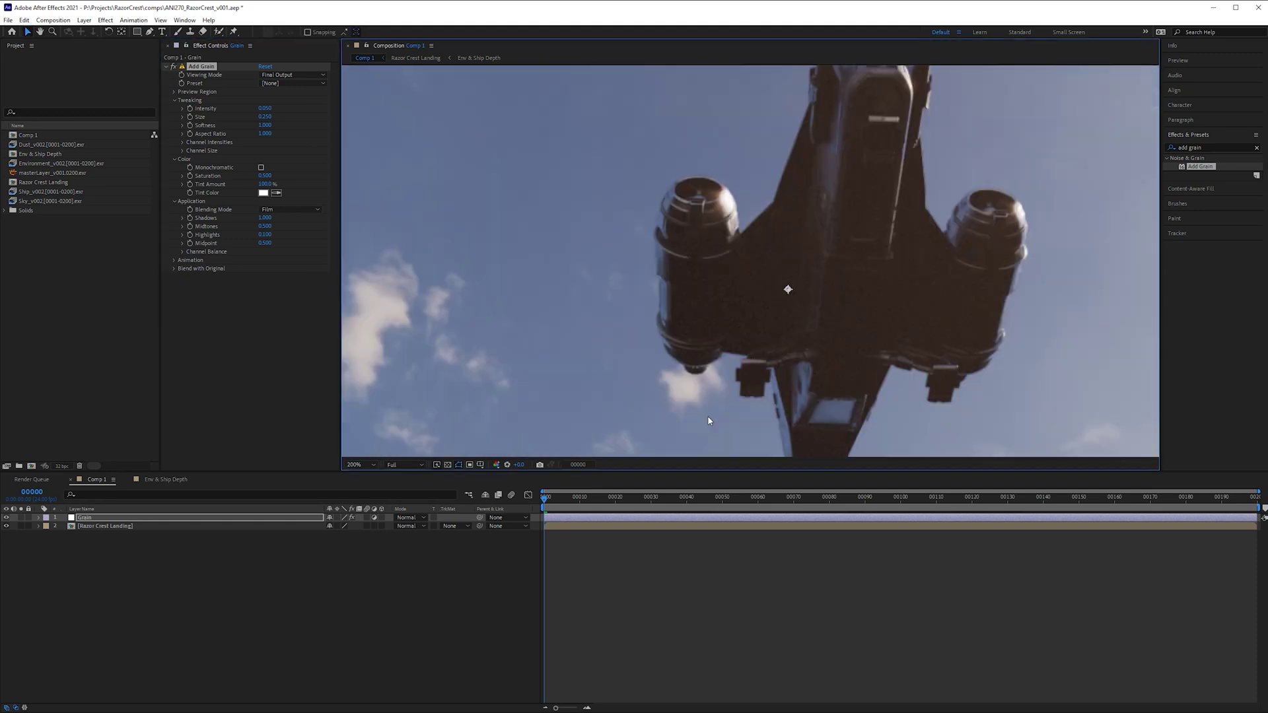
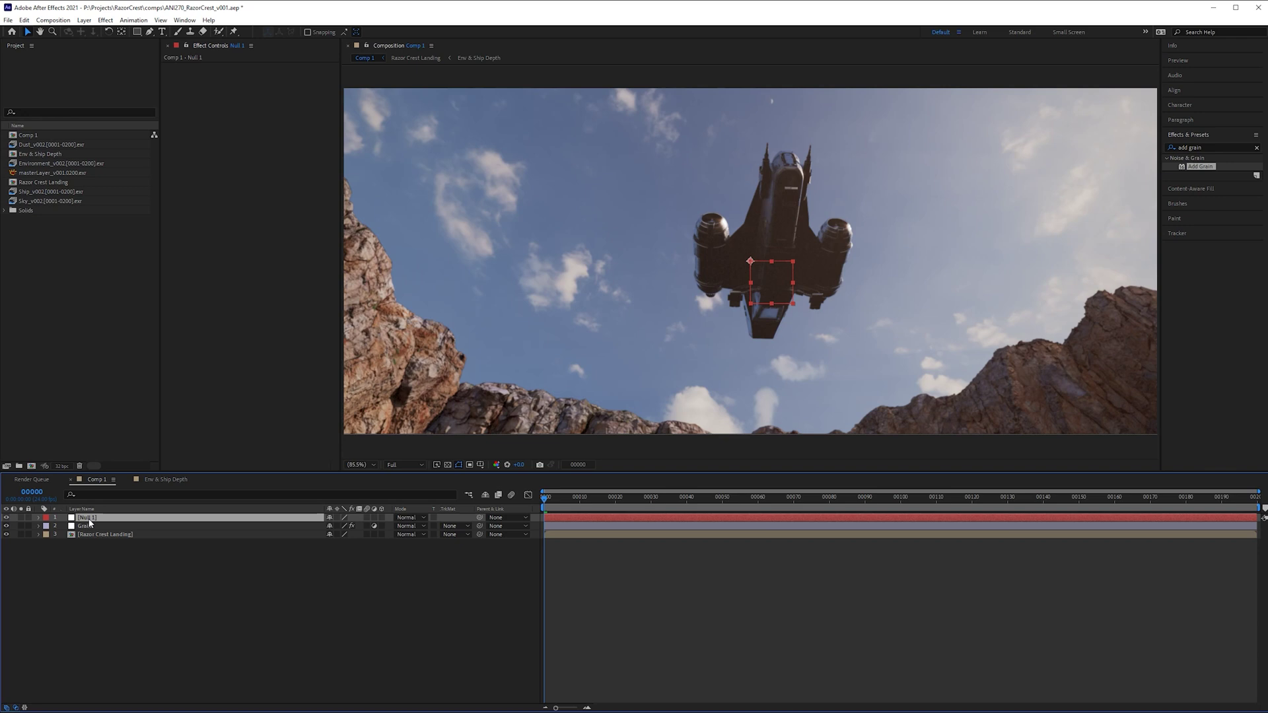
# - Rename the null to 'Camera Shake' and move it below the Grain layer
pyautogui.press('Return')
pyautogui.write('Camera Shake')
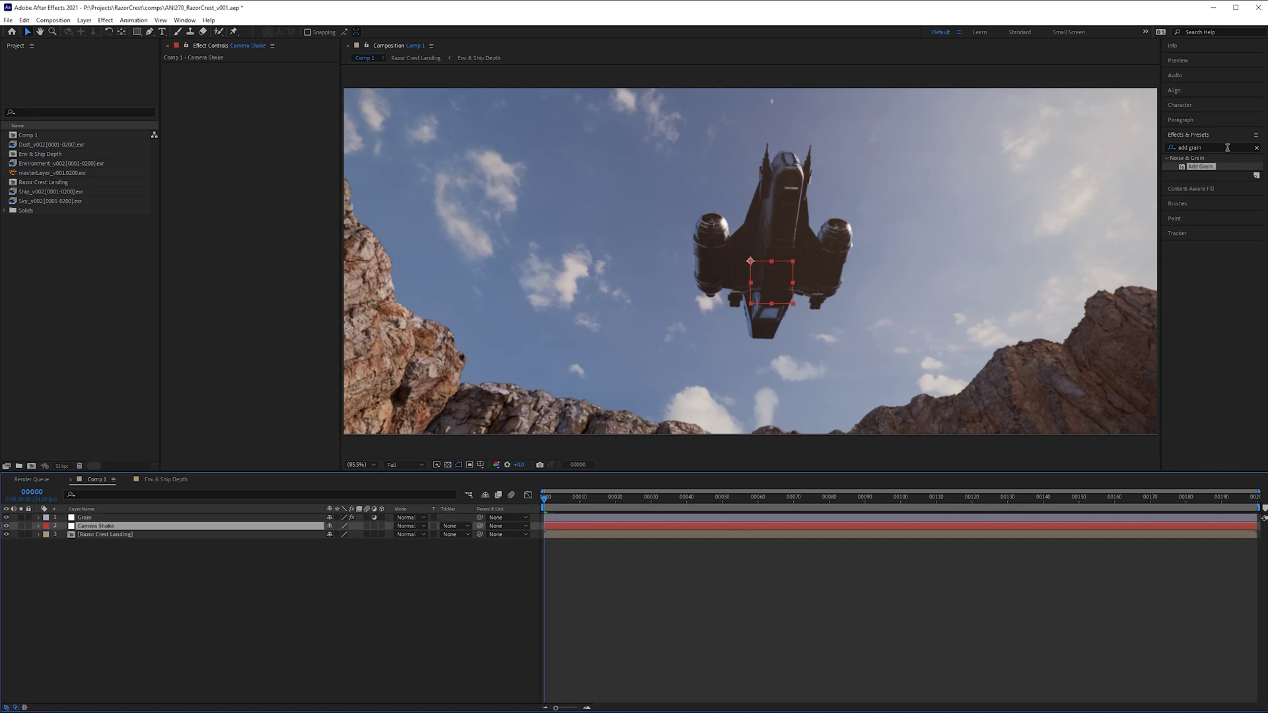
pyautogui.moveTo(1227, 149); pyautogui.dragTo(1060, 140)
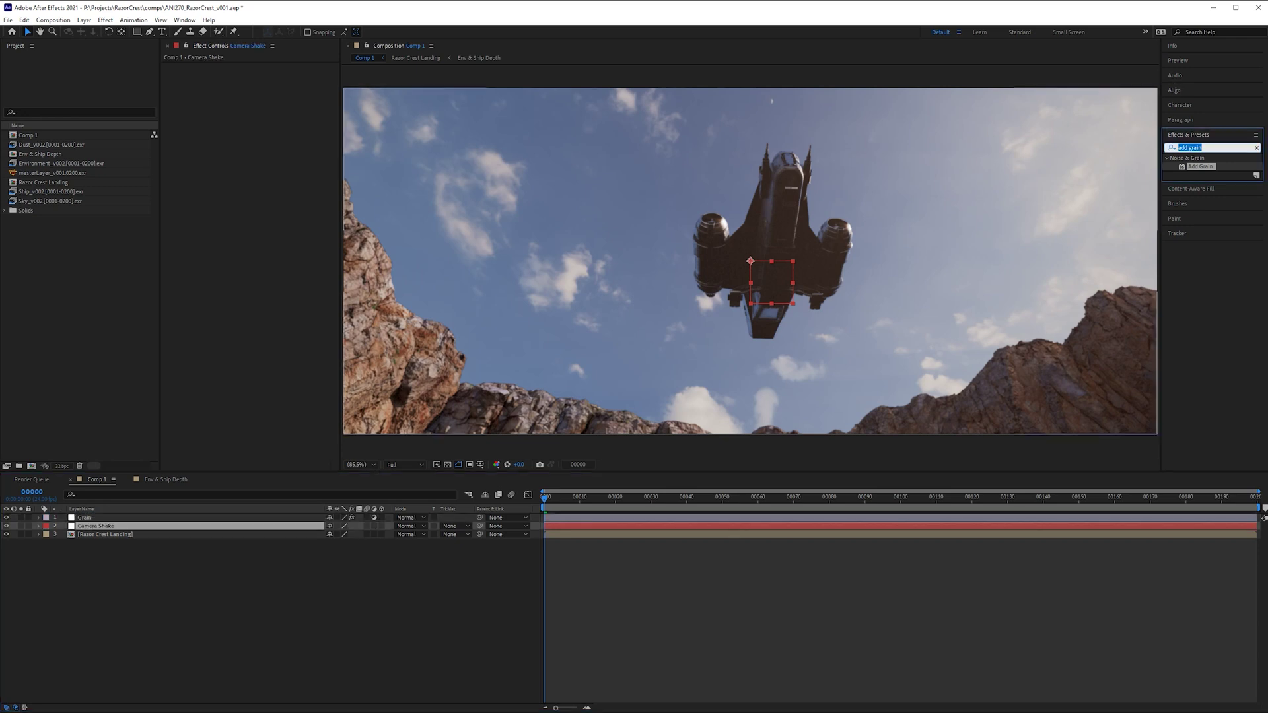
# - Add a Slider Control to Camera Shake and duplicate it into four sliders
pyautogui.write('slider')
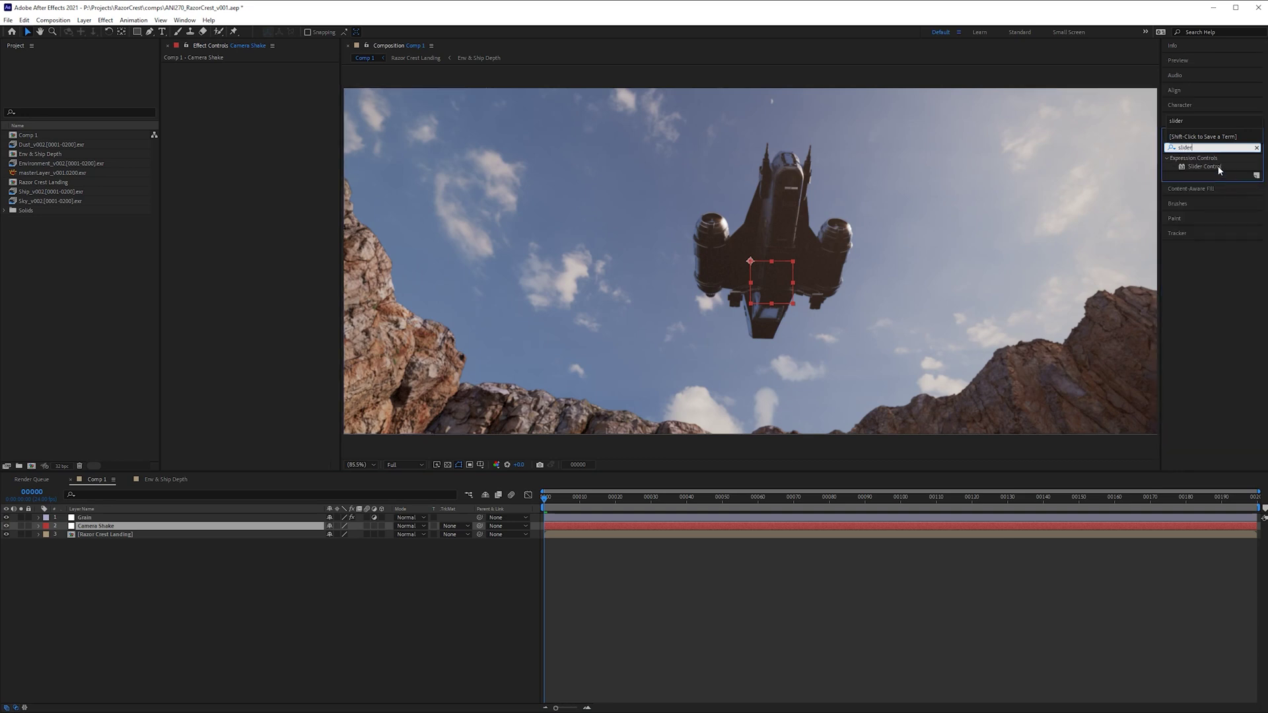
pyautogui.moveTo(1218, 170); pyautogui.dragTo(202, 71)
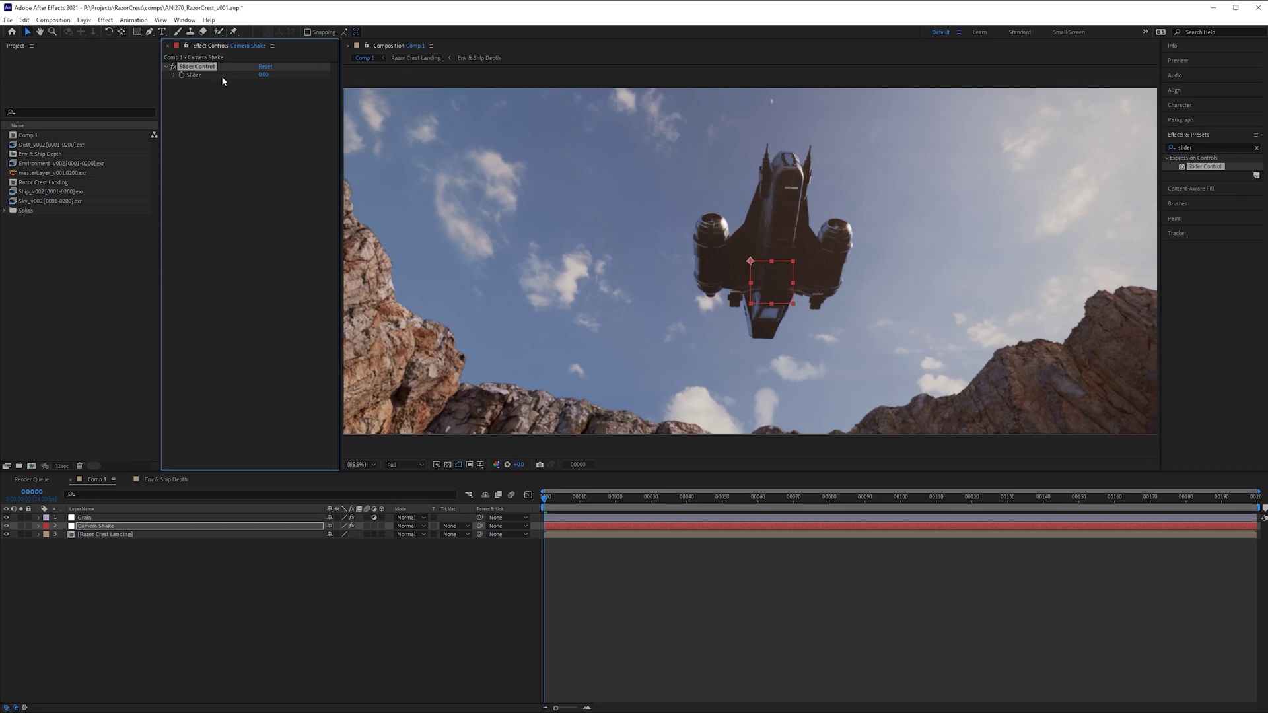
pyautogui.hotkey('ctrl', 'd')
pyautogui.hotkey('ctrl', 'd')
pyautogui.hotkey('ctrl', 'd')
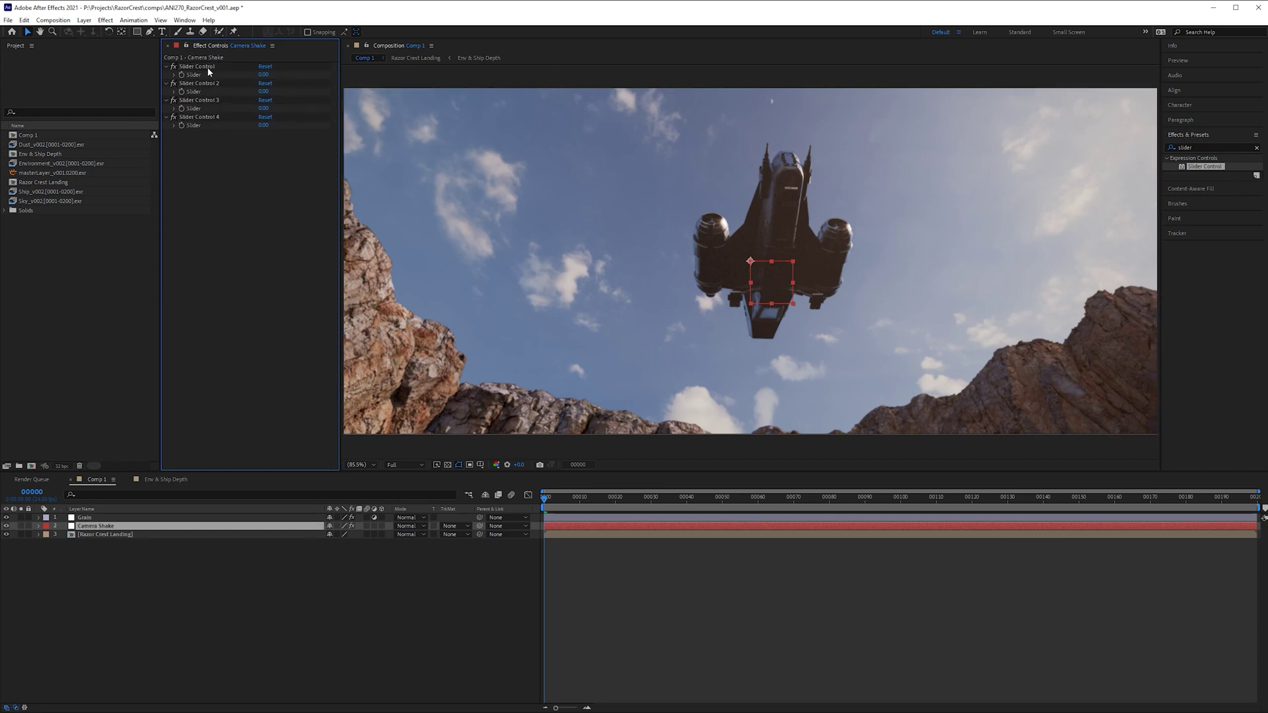
pyautogui.press('Return')
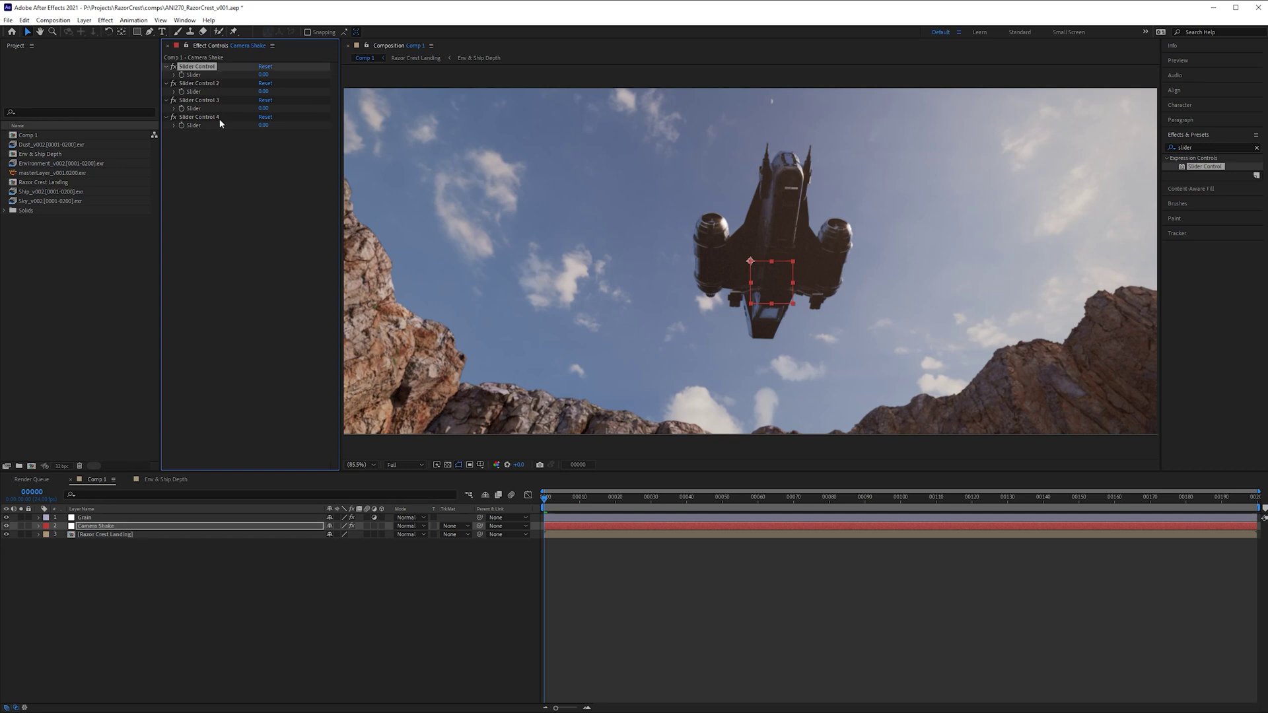
pyautogui.press('Return')
# - Name the first two sliders 'Shake Position Frequency' and 'Shake Position Intensity'
pyautogui.write('Shake Position Frequency')
pyautogui.press('Return')
pyautogui.click(220, 86)
pyautogui.press('Return')
pyautogui.write('Shake Po')
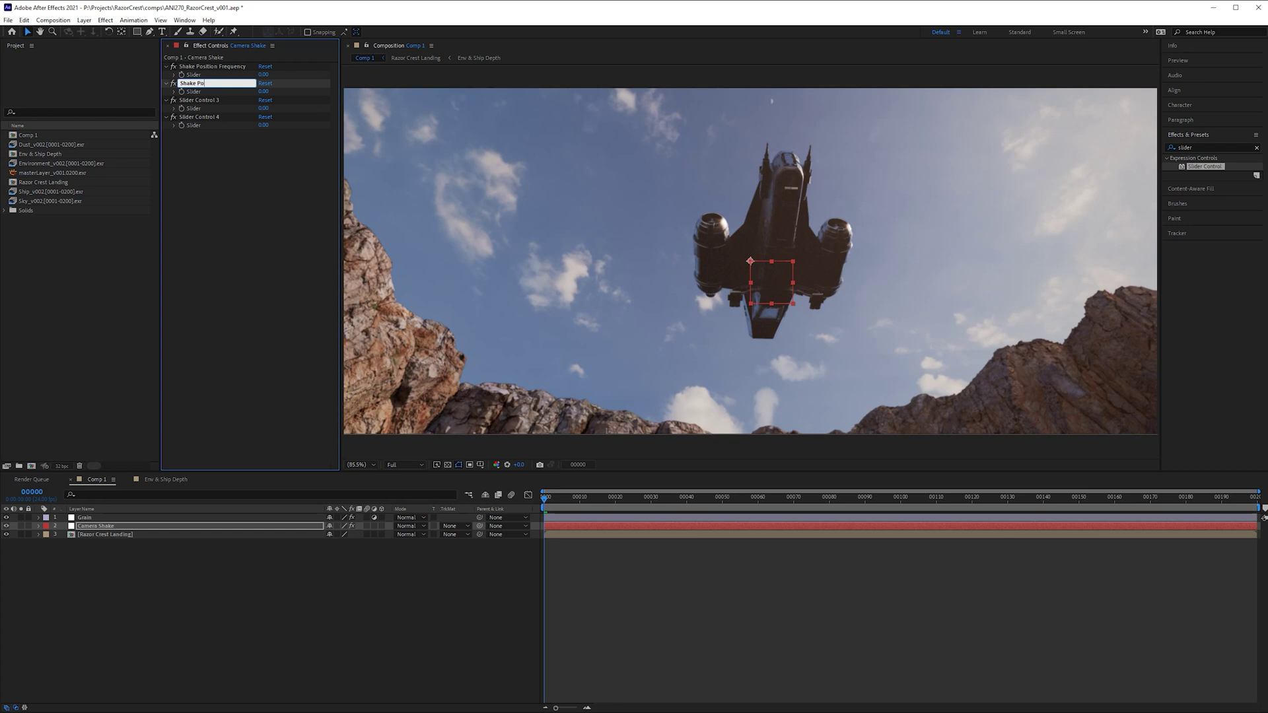
pyautogui.write('sition Intensity')
pyautogui.press('Return')
# - Name the third and fourth sliders 'Shake Rotation Frequency' and 'Shake Rotation Intensity'
pyautogui.click(222, 102)
pyautogui.press('Return')
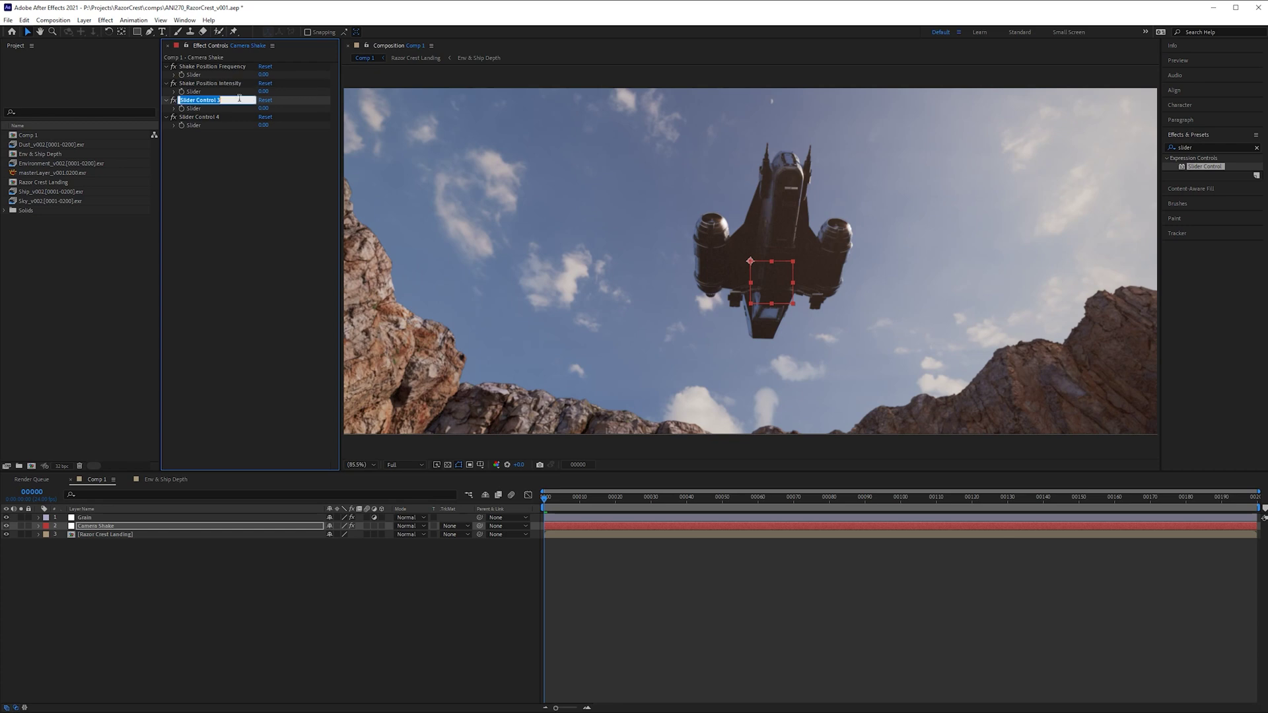
pyautogui.write('Shake Rotation Frequency')
pyautogui.press('Return')
pyautogui.click(229, 117)
pyautogui.press('Return')
pyautogui.write('Shake')
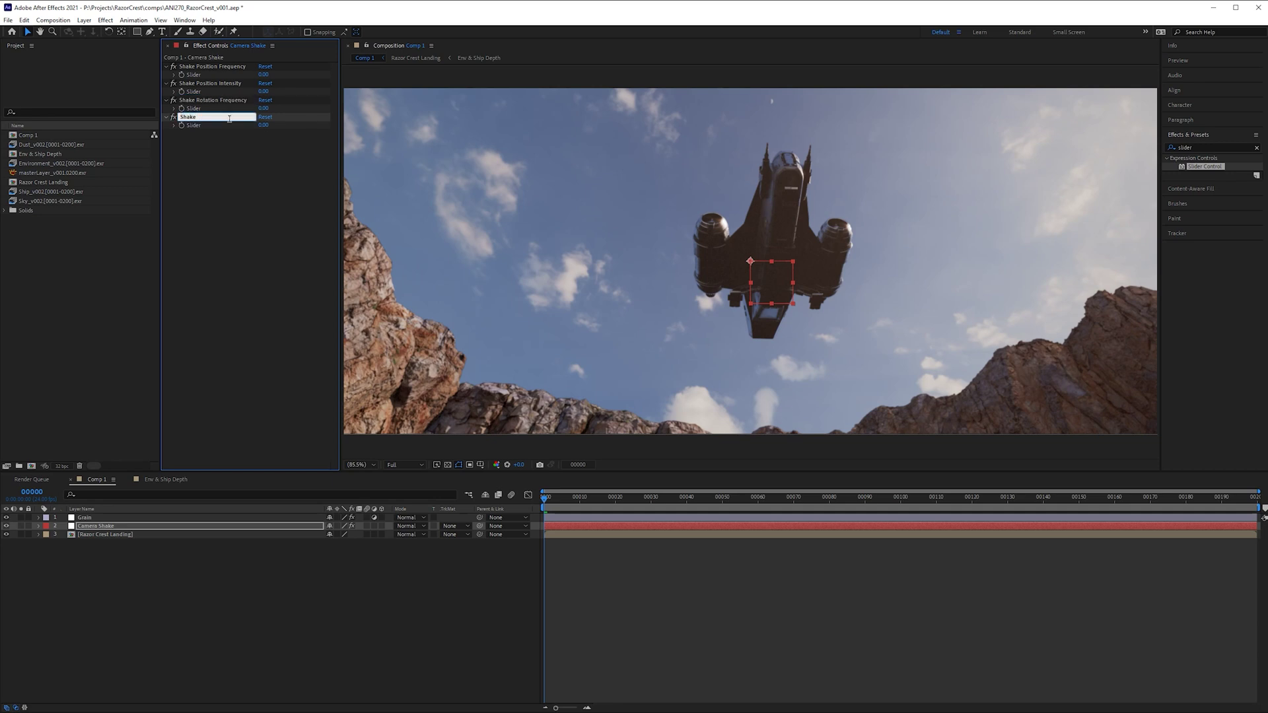
pyautogui.write(' Rotation Intensity')
pyautogui.press('Return')
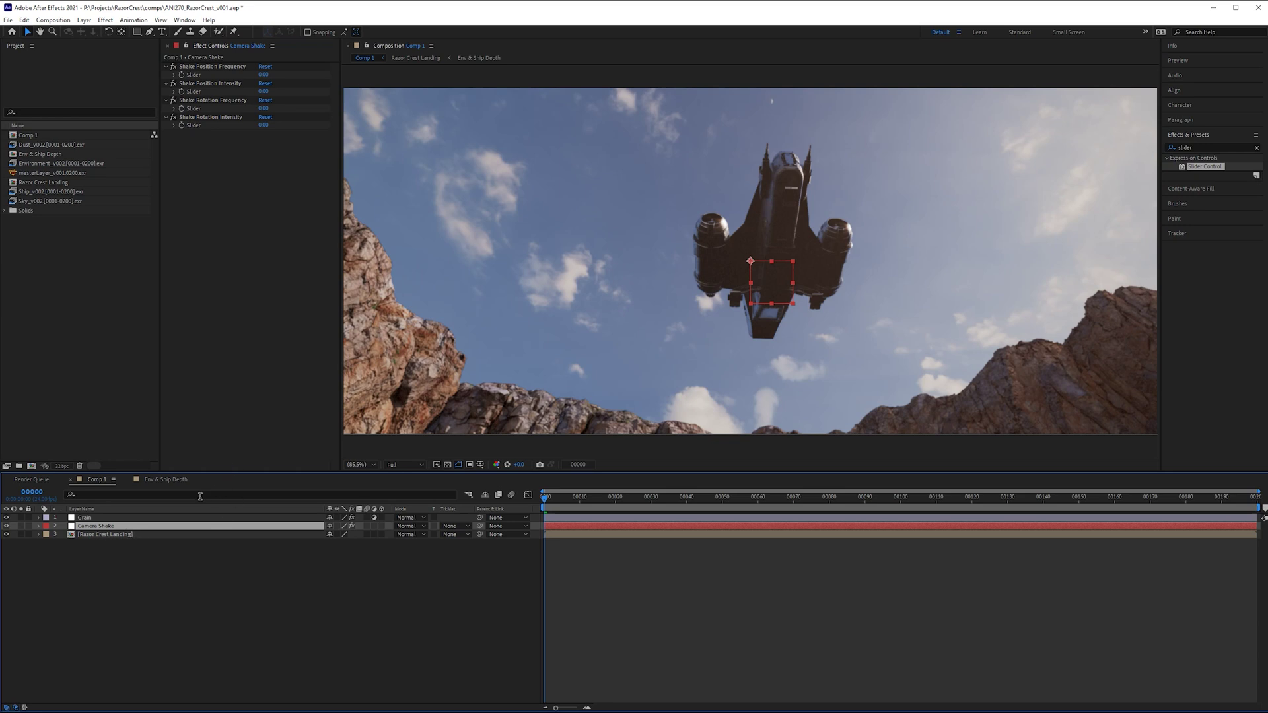
# - Try the P, R, S, T and U property shortcuts, ending with Position and Rotation shown
pyautogui.press('p')
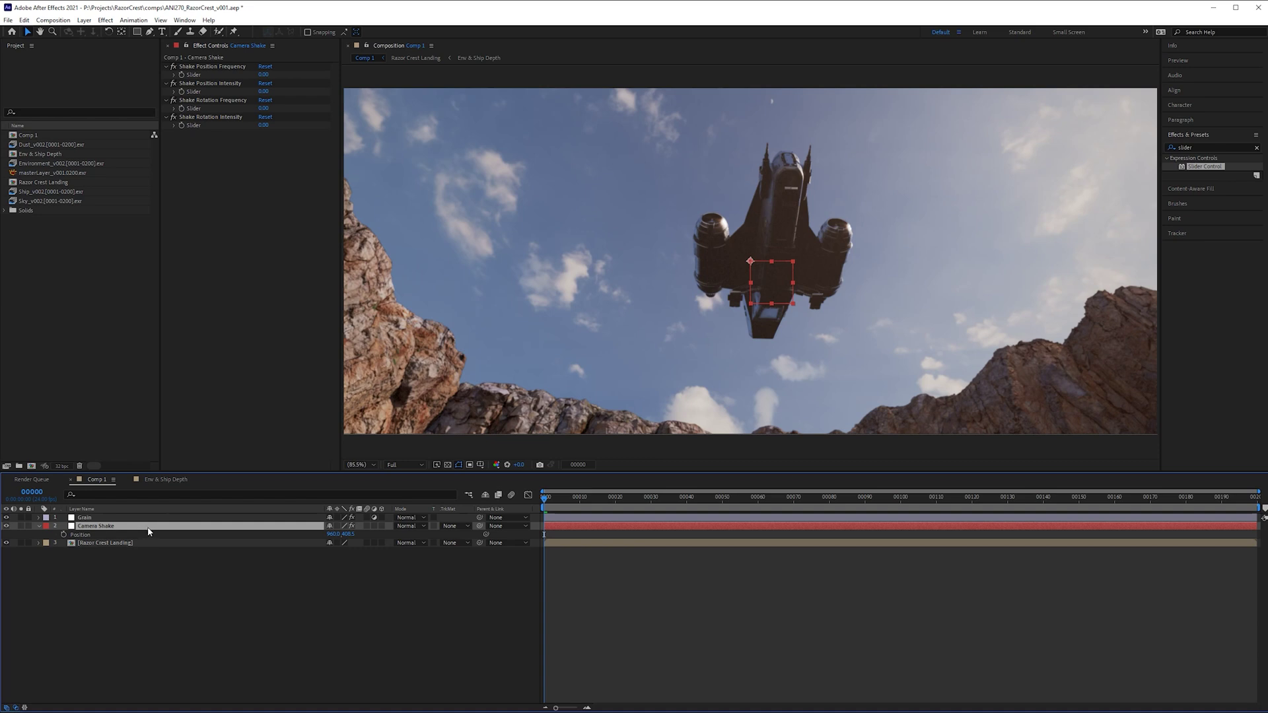
pyautogui.hotkey('shift', 'r')
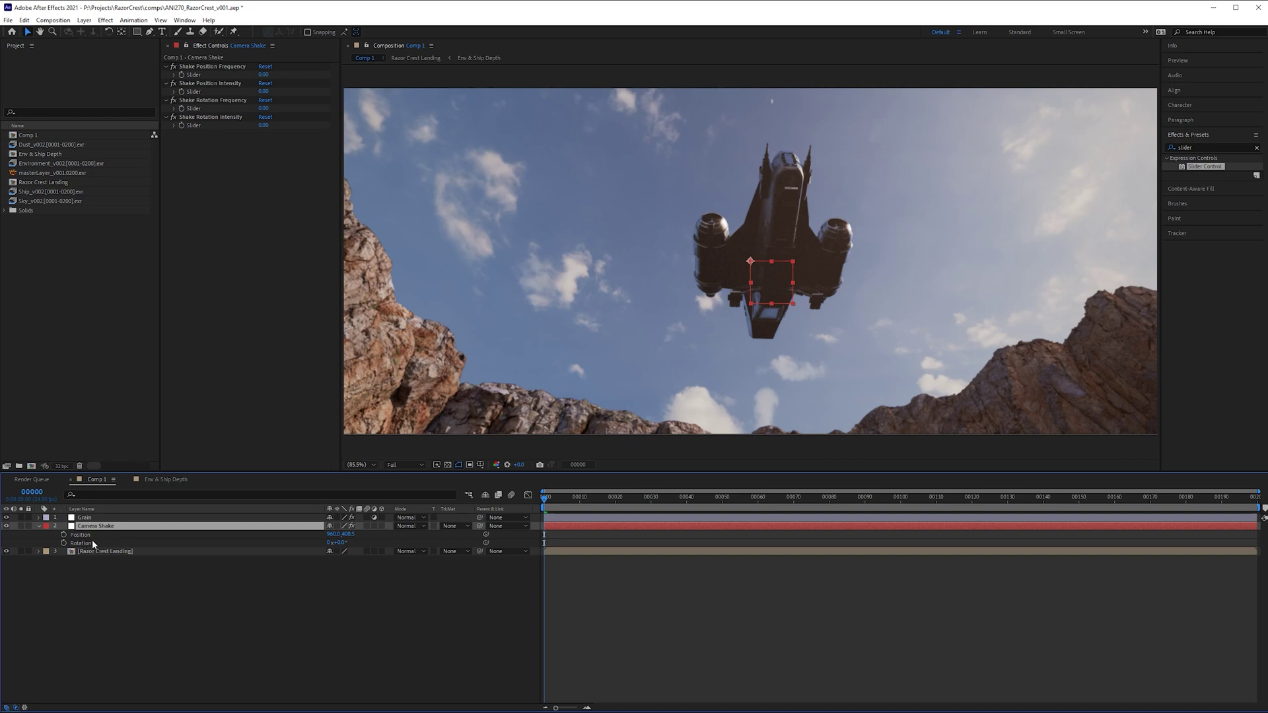
pyautogui.press('r')
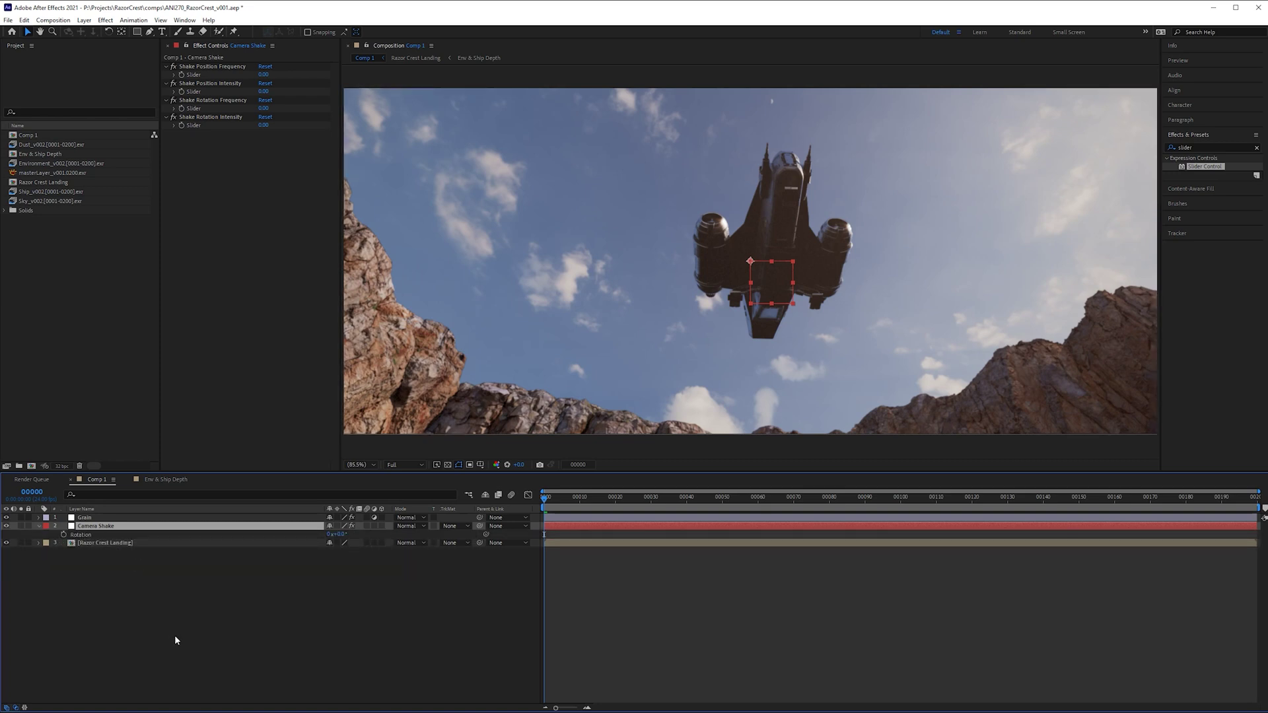
pyautogui.hotkey('shift', 'p')
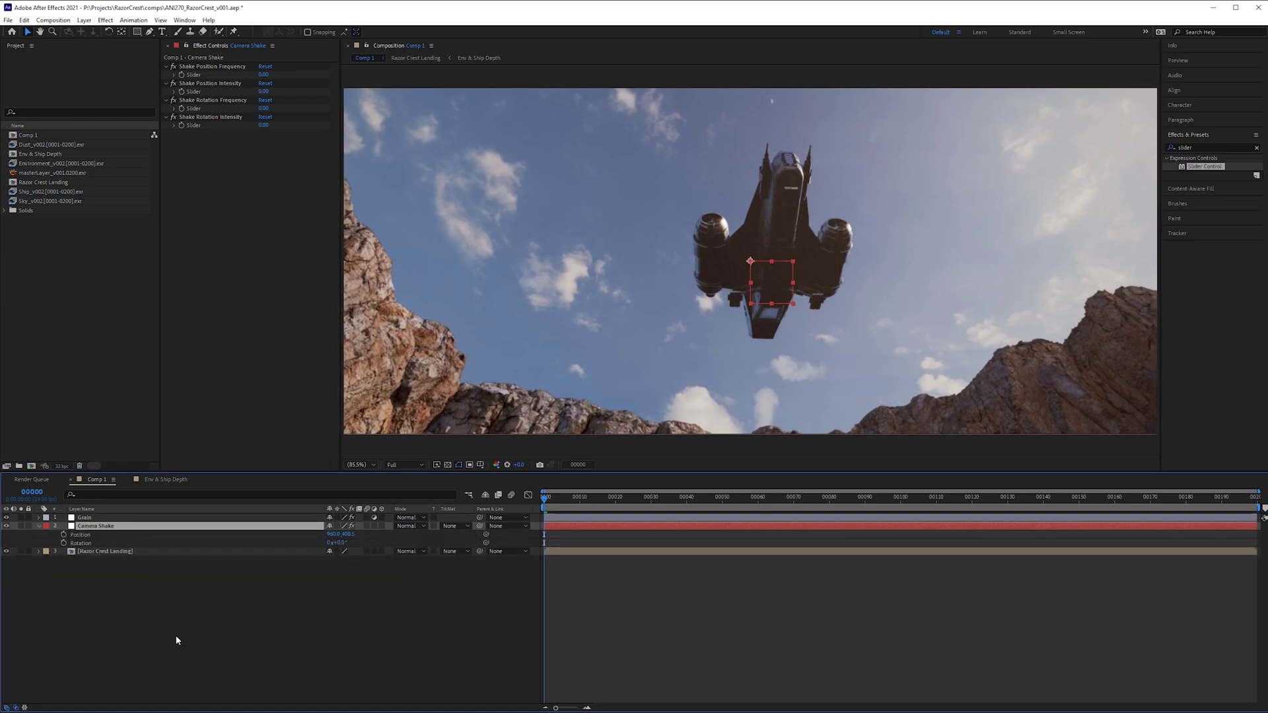
pyautogui.hotkey('shift', 's')
pyautogui.hotkey('shift', 't')
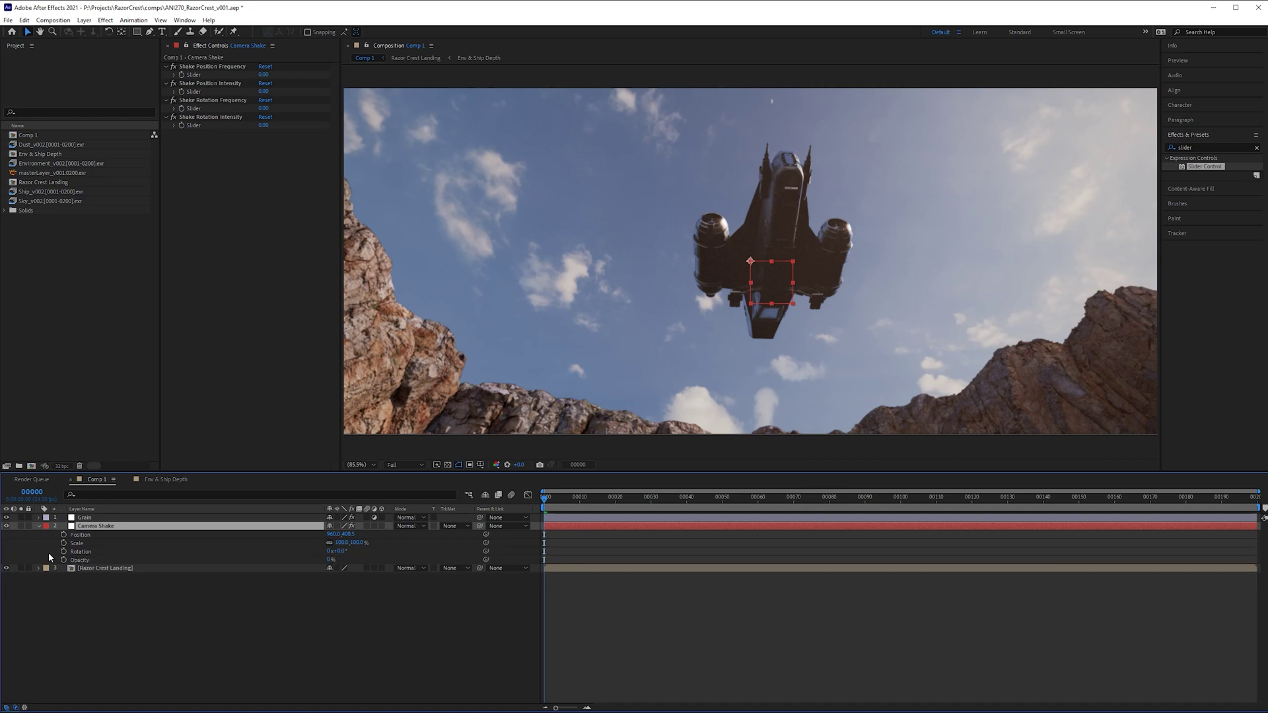
pyautogui.press('u')
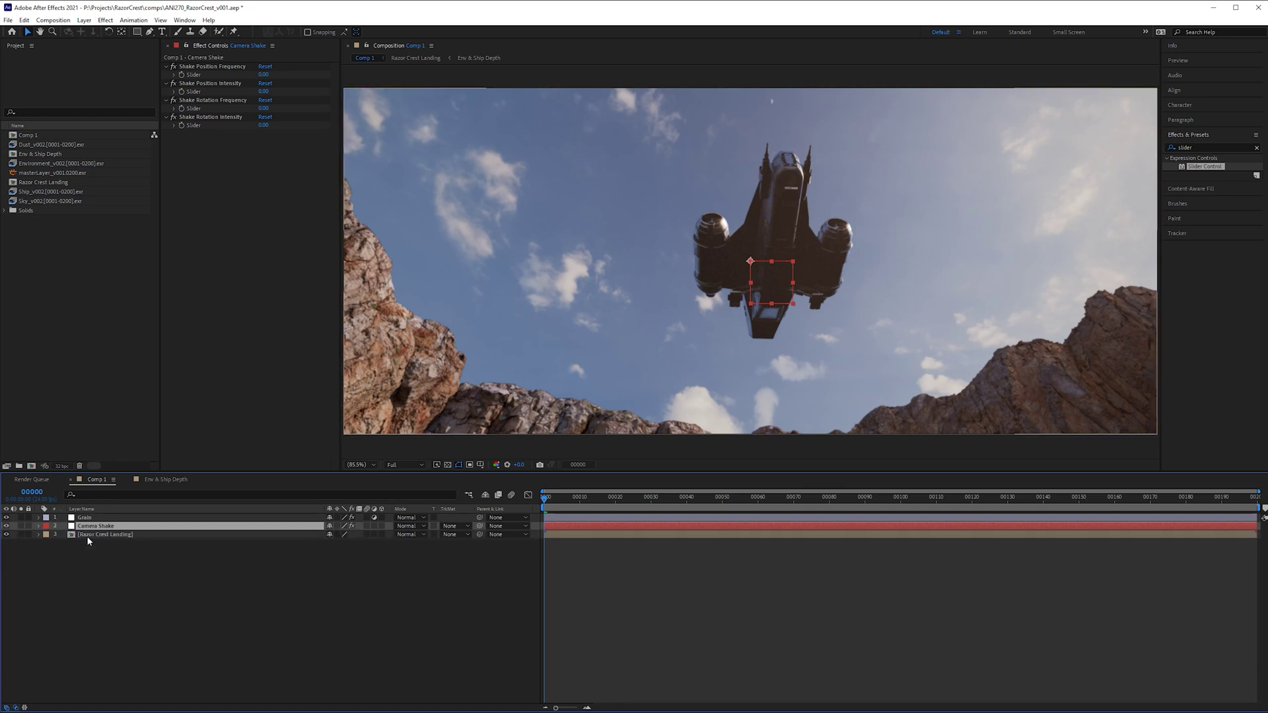
pyautogui.press('t')
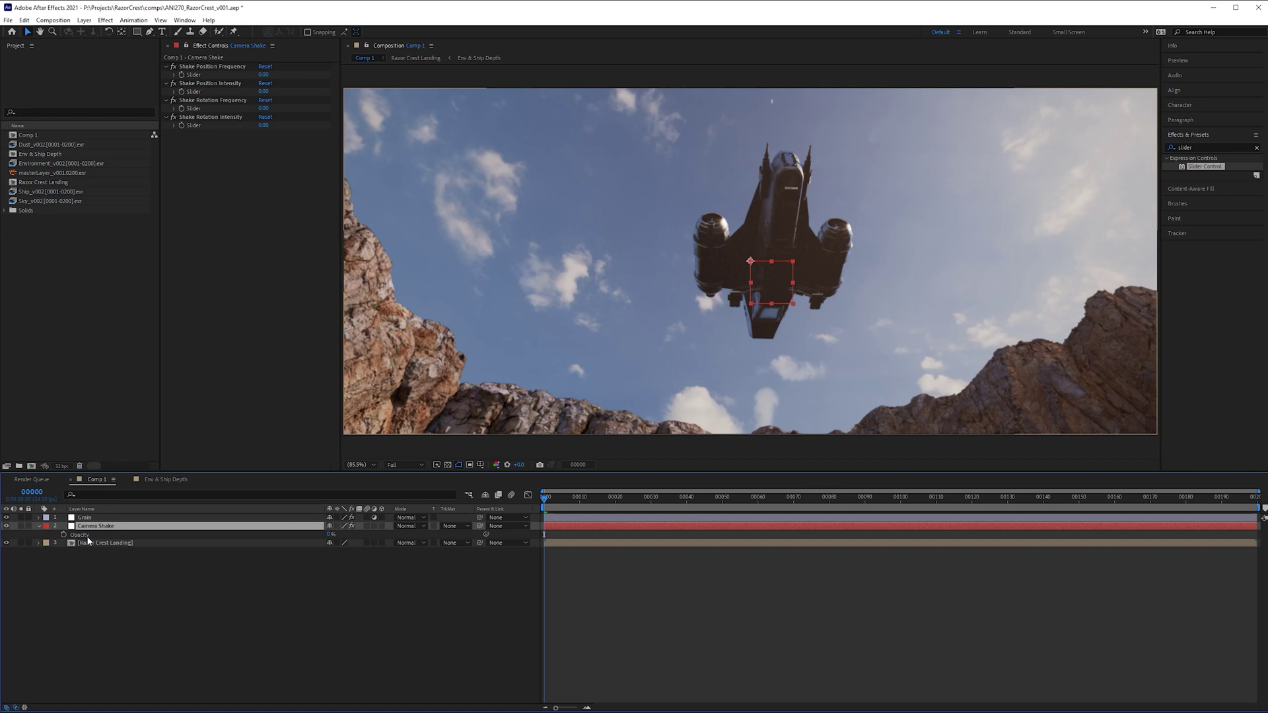
pyautogui.press('p')
pyautogui.hotkey('shift', 'r')
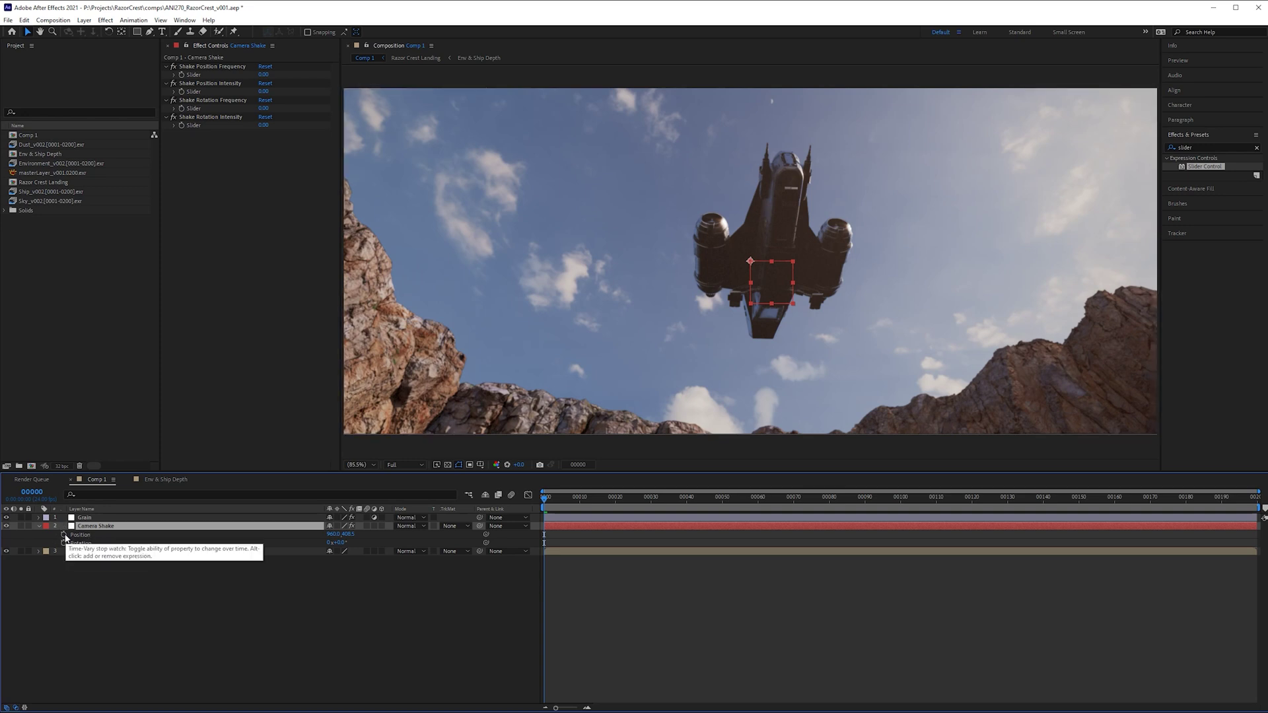
# - Give Position the expression wiggle(Shake Position Frequency, Shake Position Intensity) via pick-whipped sliders
pyautogui.keyDown('alt'); pyautogui.click(64, 535); pyautogui.keyUp('alt')
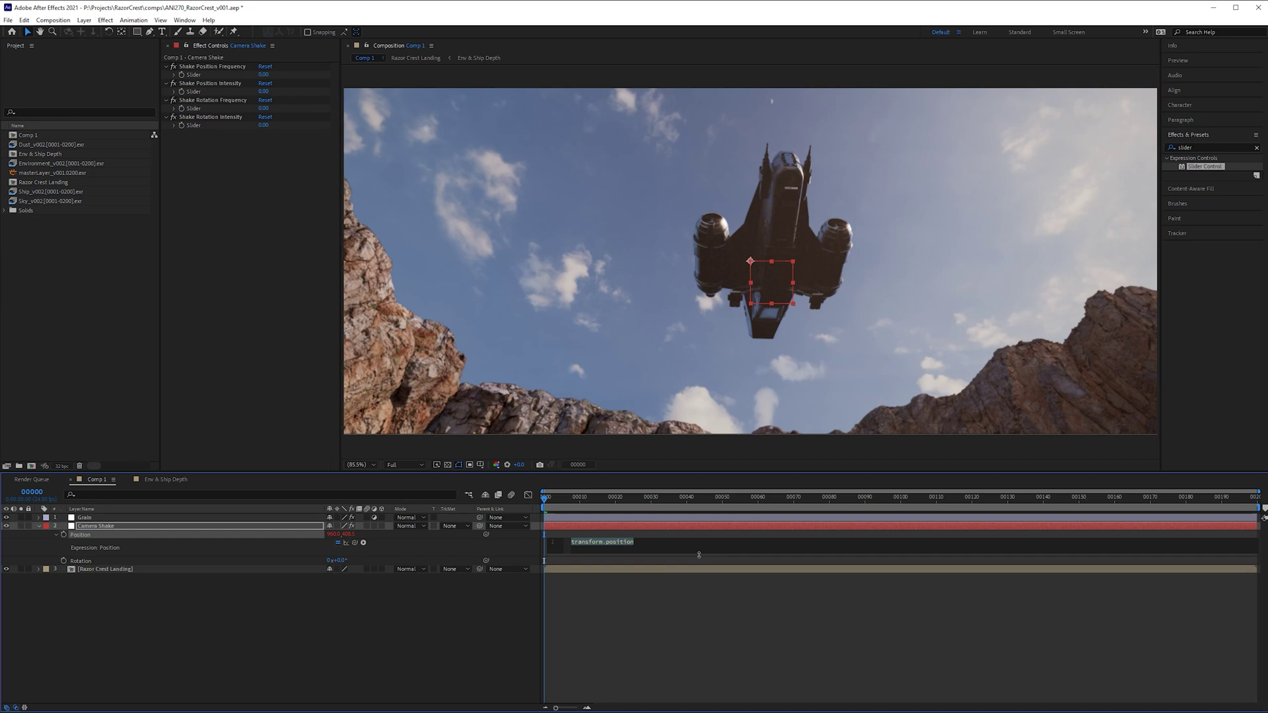
pyautogui.moveTo(699, 554); pyautogui.dragTo(698, 670)
pyautogui.keyDown('ctrl'); pyautogui.scroll(5, 667, 561); pyautogui.keyUp('ctrl')
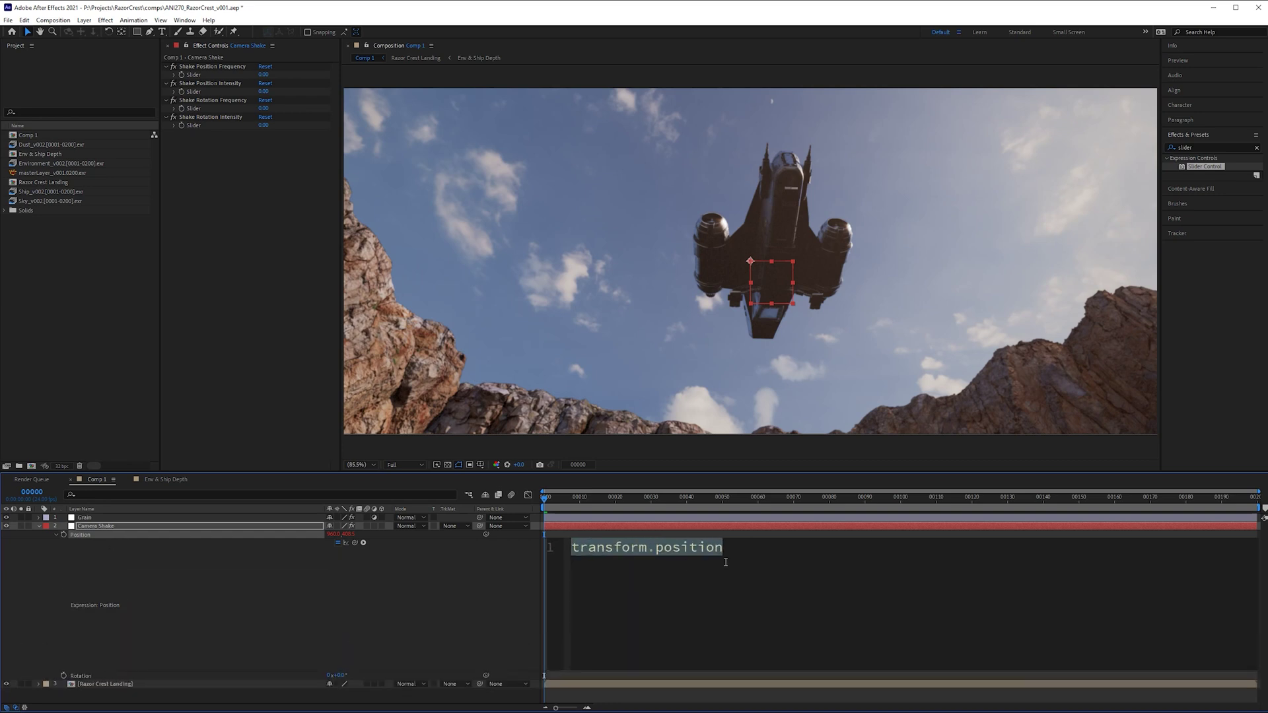
pyautogui.moveTo(725, 561); pyautogui.dragTo(553, 550)
pyautogui.write('wiggle')
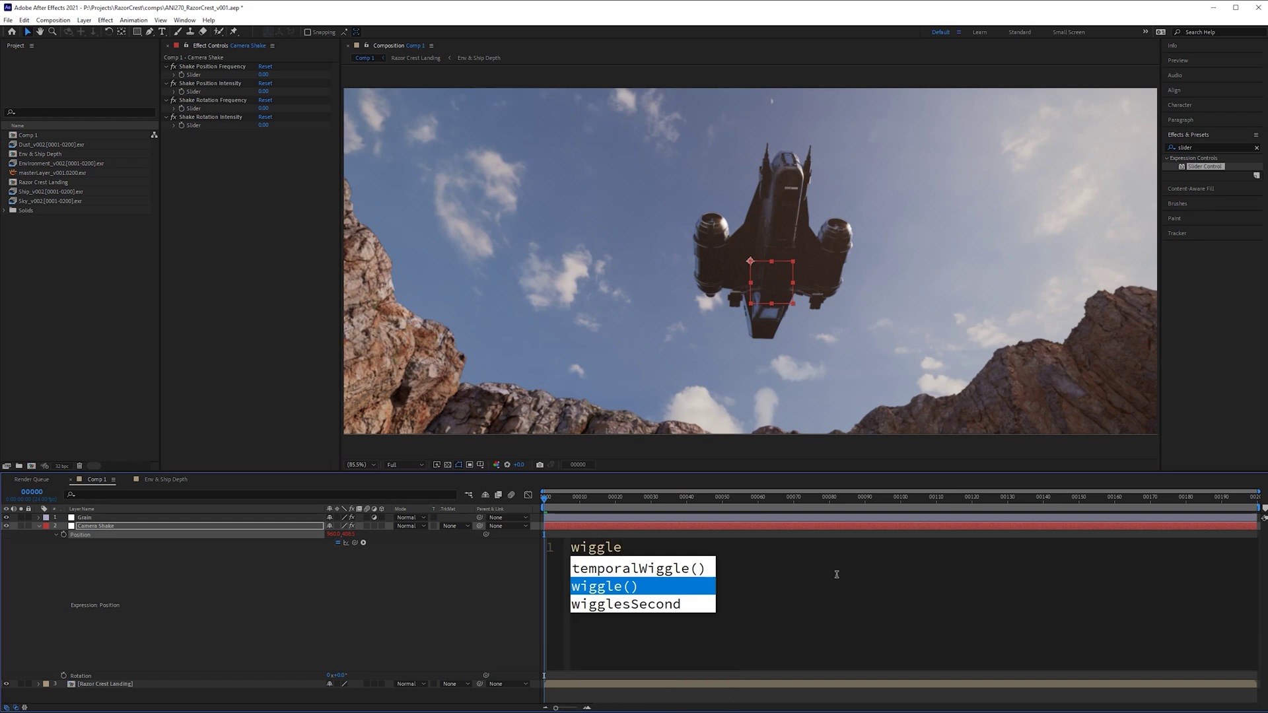
pyautogui.press('Return')
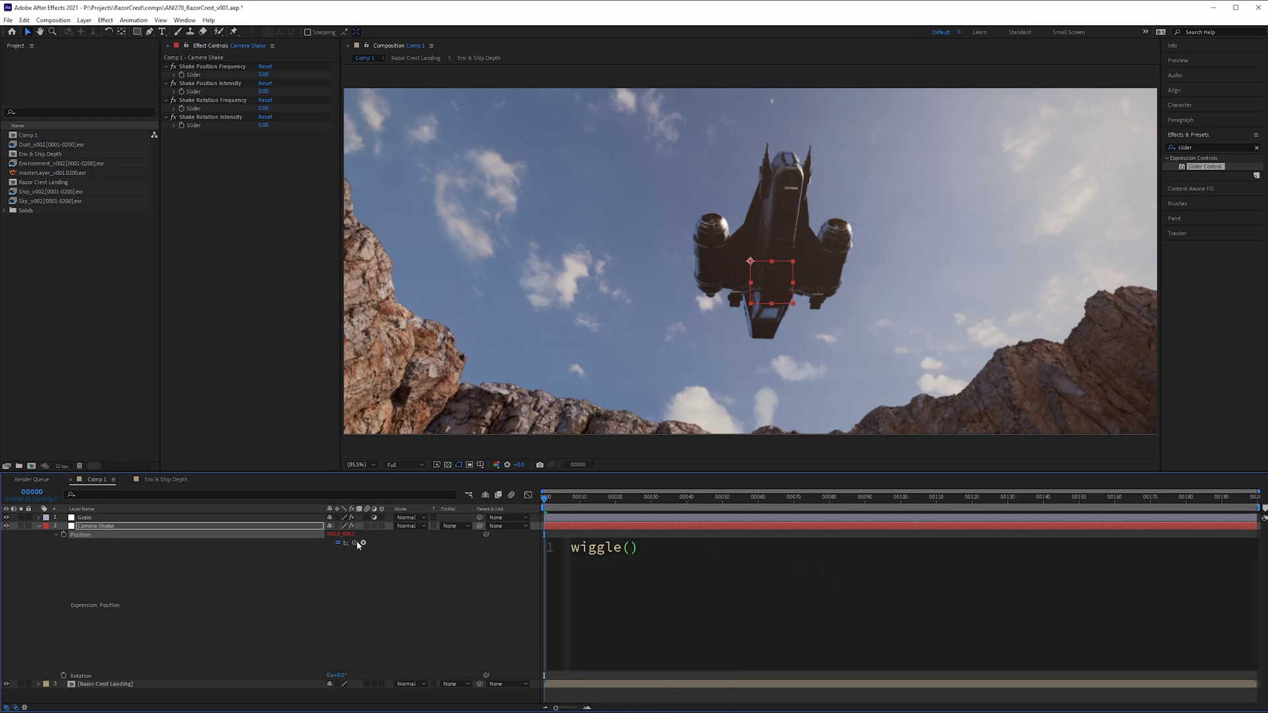
pyautogui.moveTo(392, 571); pyautogui.dragTo(211, 77)
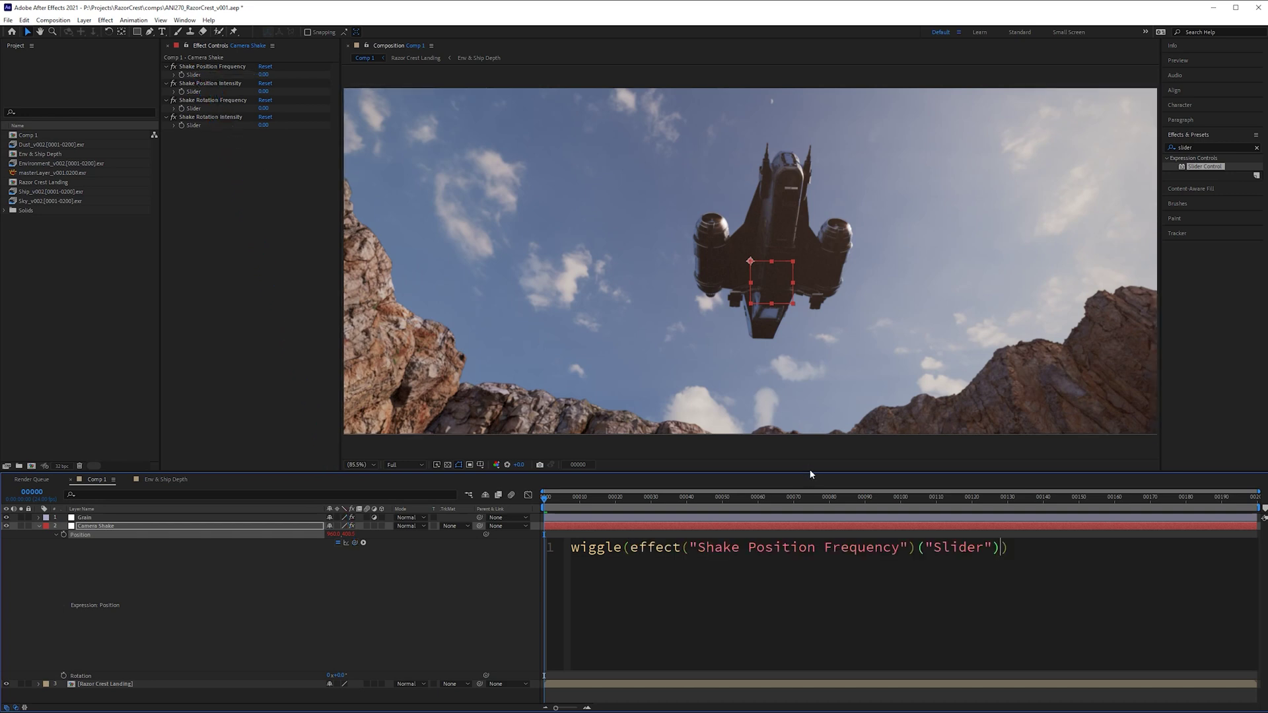
pyautogui.write(',')
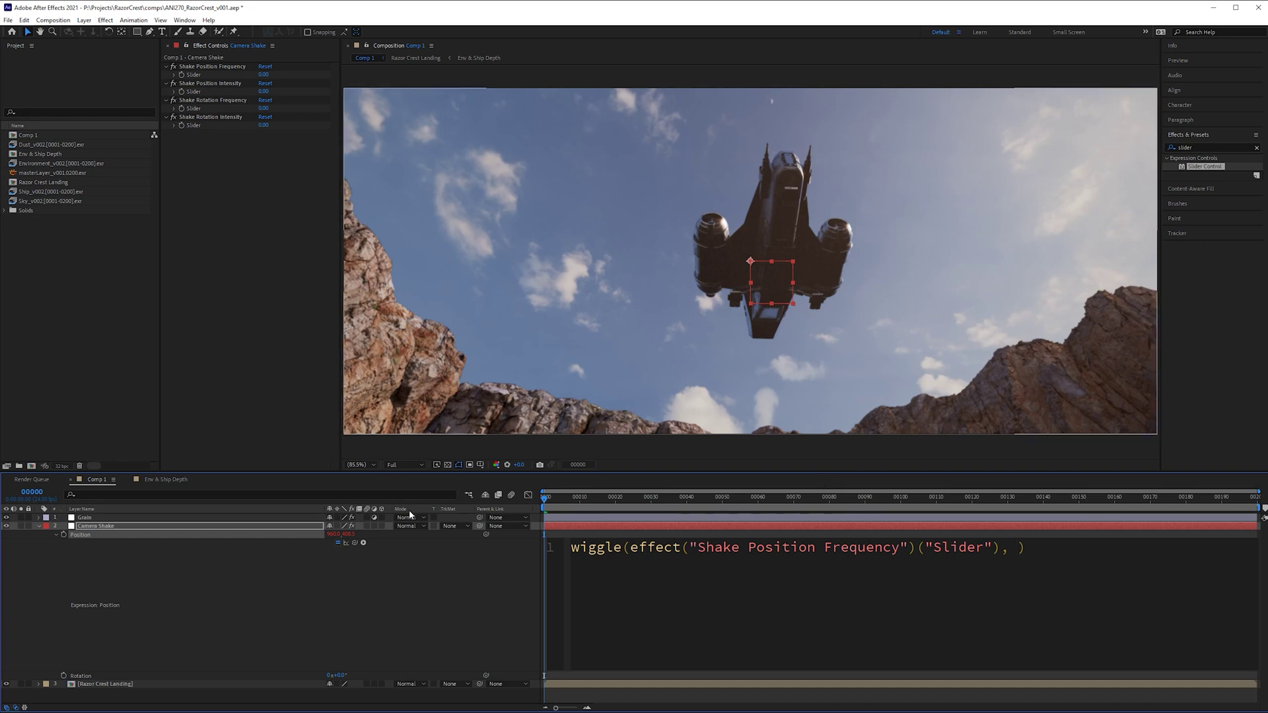
pyautogui.moveTo(358, 541); pyautogui.dragTo(221, 95)
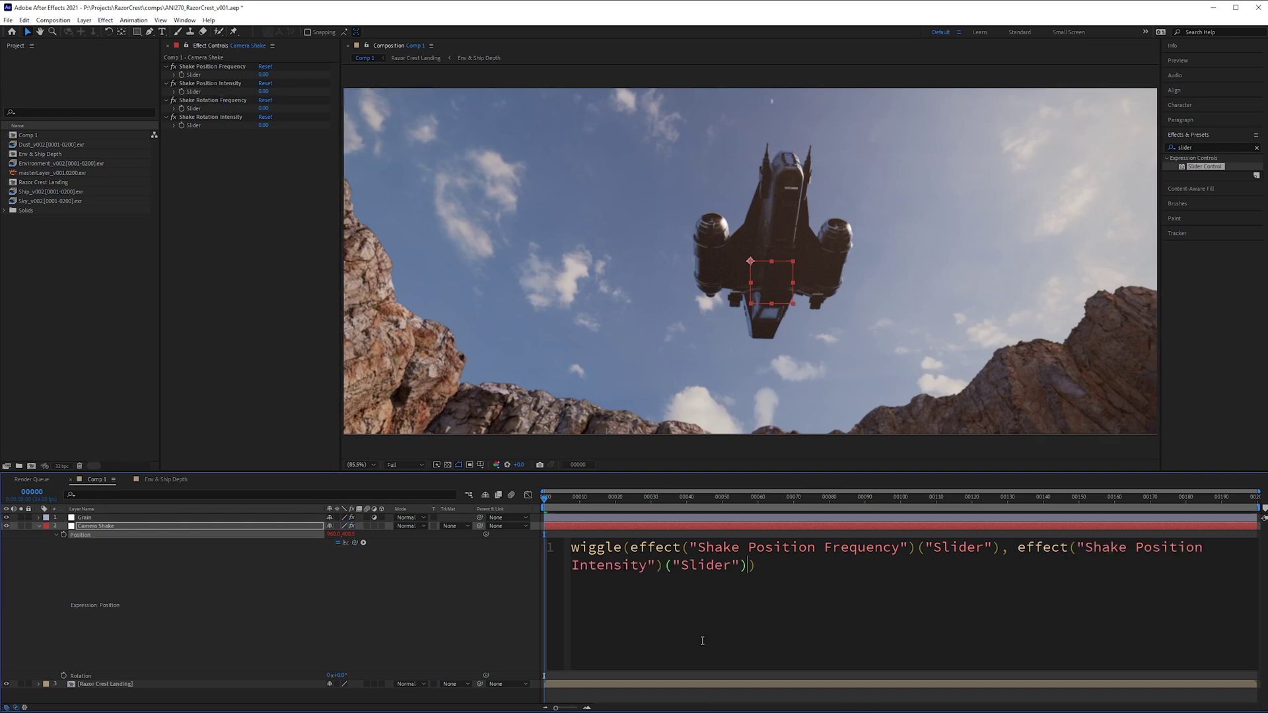
pyautogui.click(368, 577)
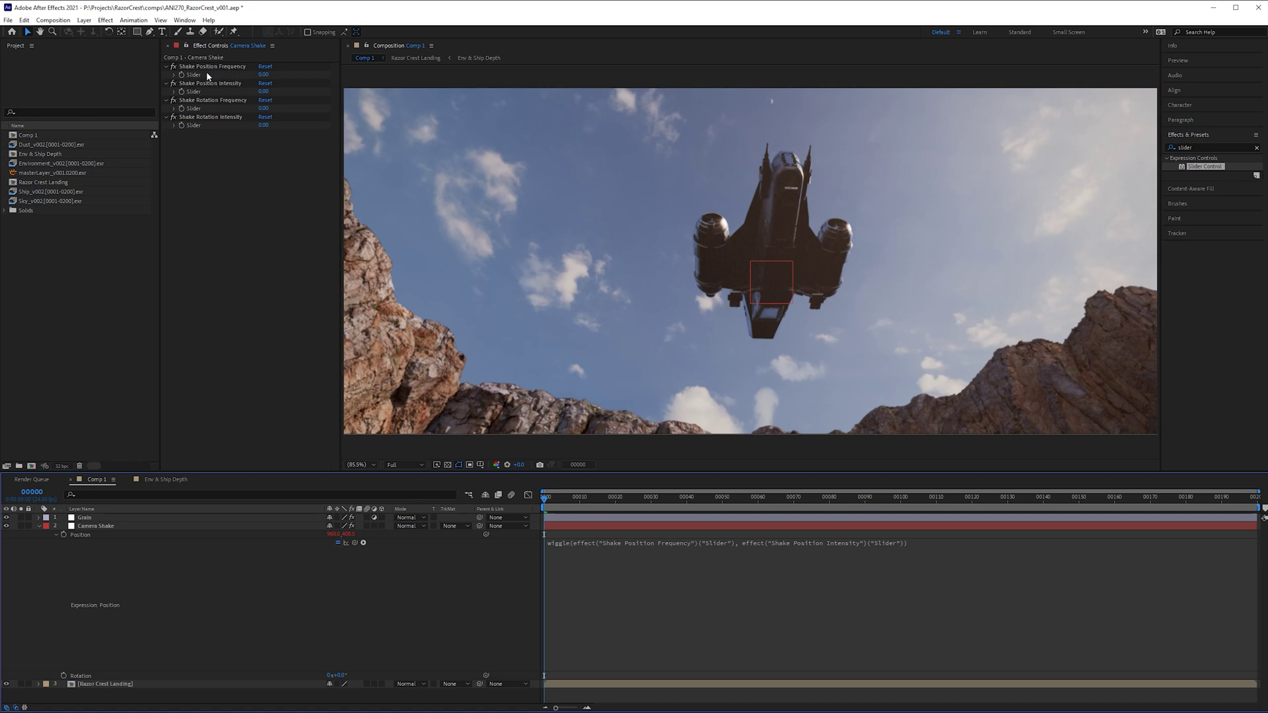
# - Parent the Razor Crest Landing layer to the Camera Shake null
pyautogui.click(174, 75)
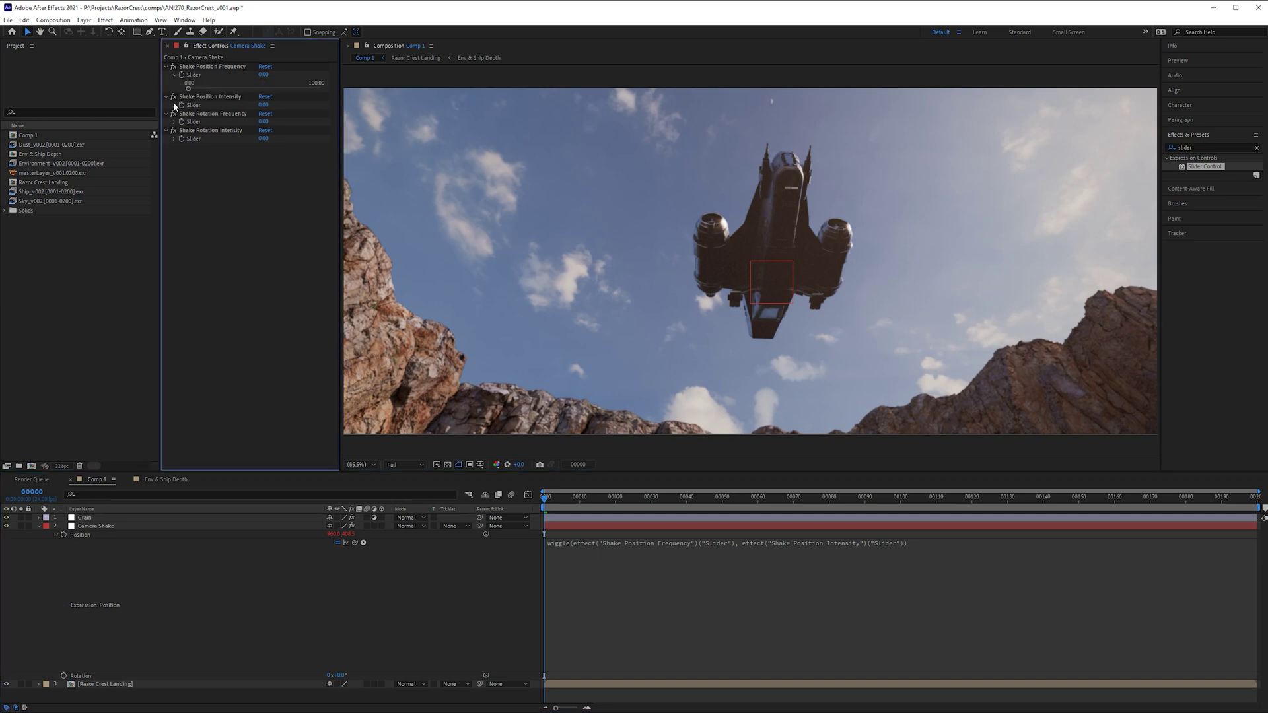
pyautogui.click(174, 105)
pyautogui.click(211, 66)
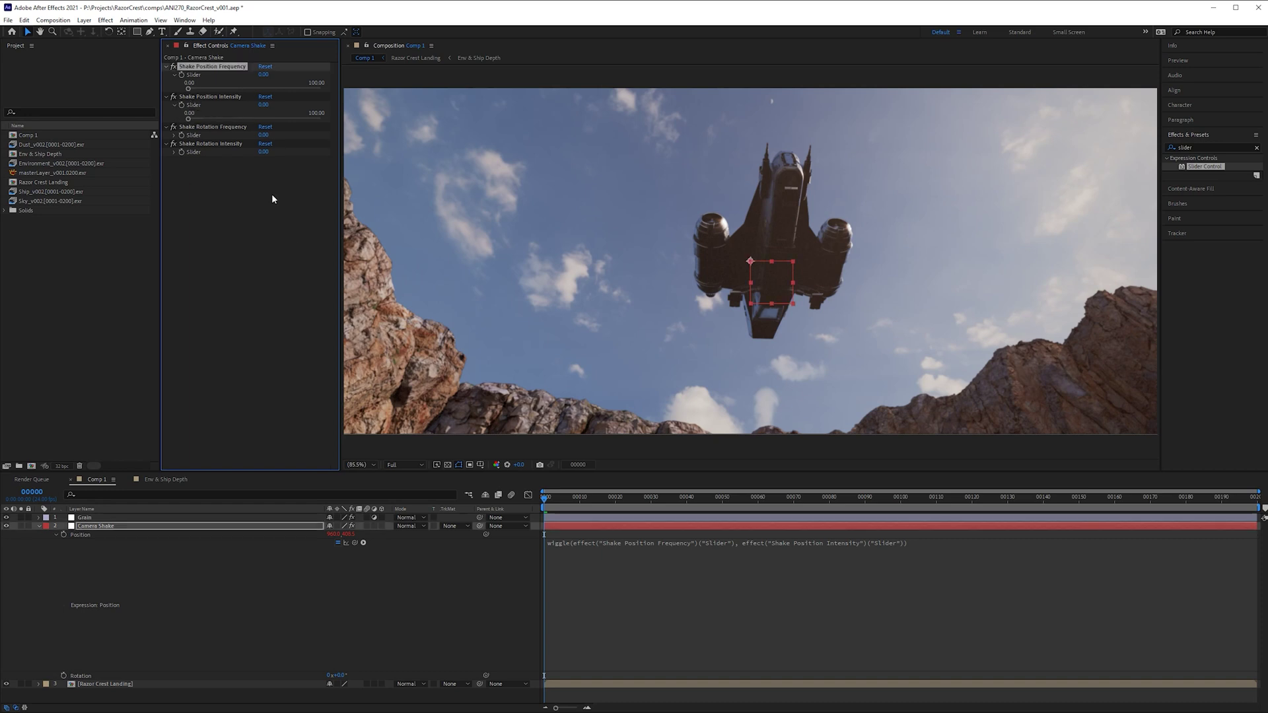
pyautogui.click(86, 683)
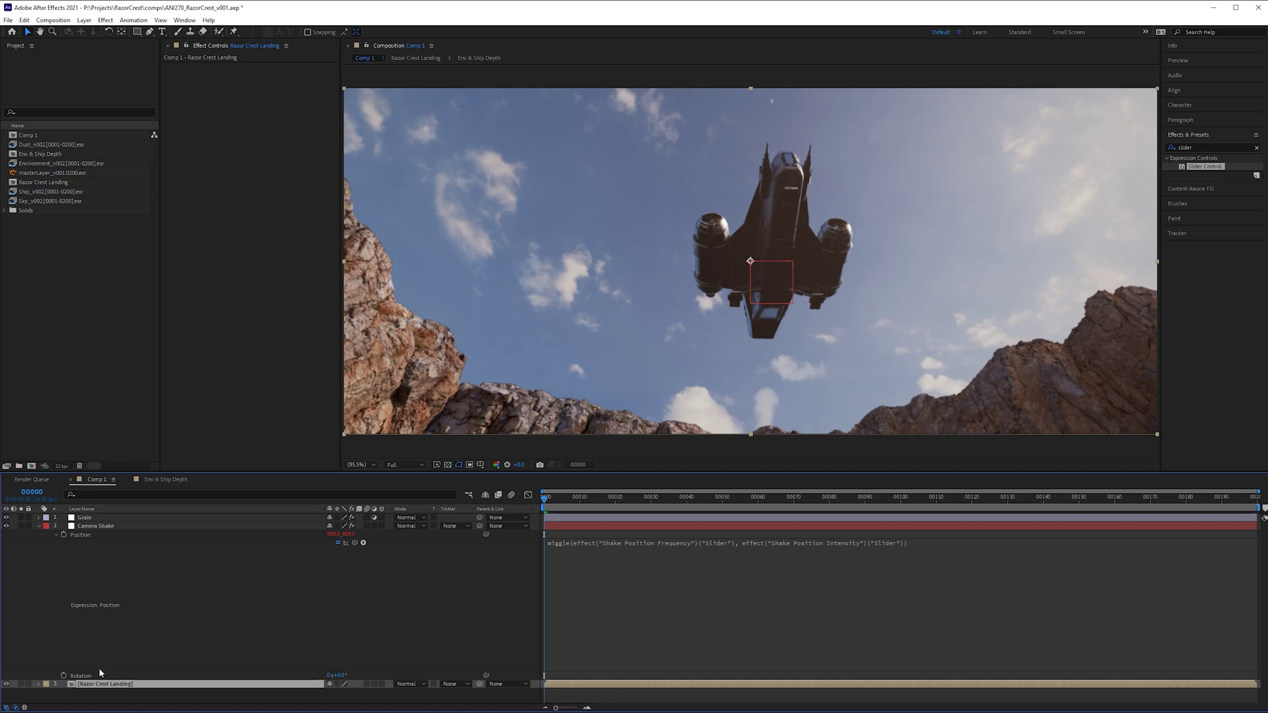
pyautogui.moveTo(478, 683); pyautogui.dragTo(526, 694)
pyautogui.click(510, 684)
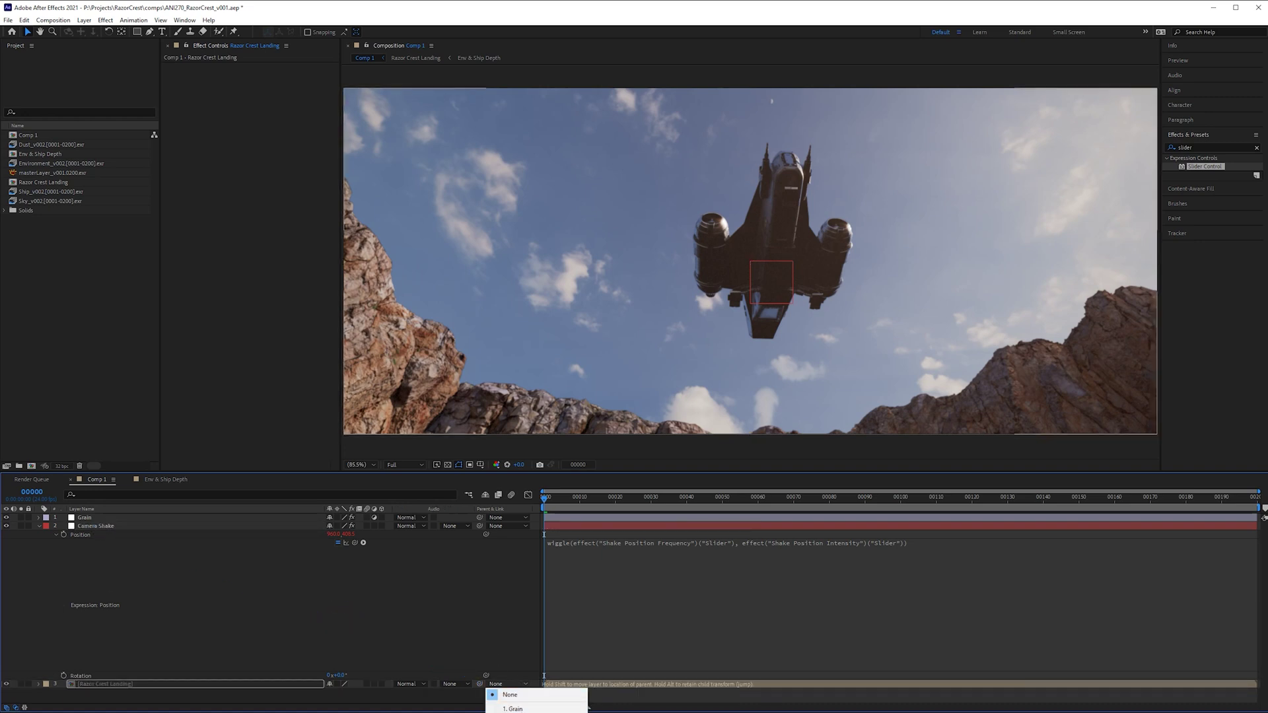
pyautogui.click(494, 651)
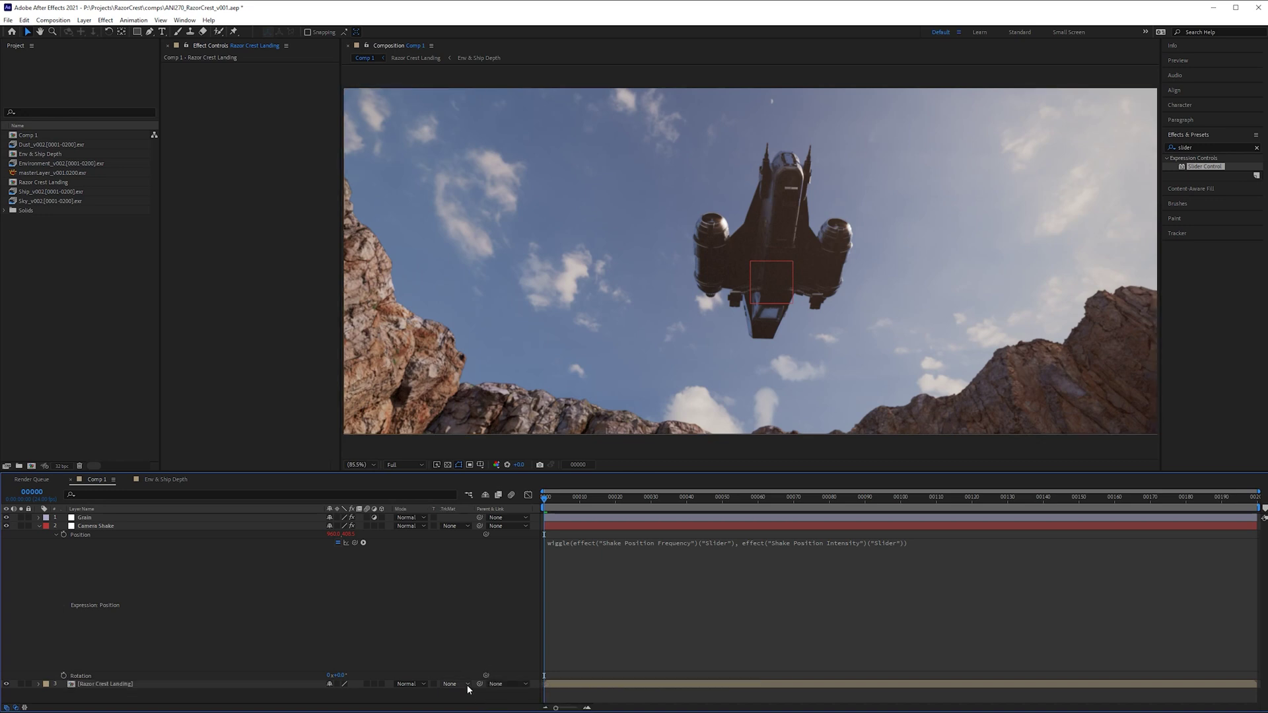
pyautogui.moveTo(479, 684); pyautogui.dragTo(129, 527)
# - Set Shake Position Frequency to 4.49 and Shake Position Intensity to 32.21
pyautogui.click(109, 526)
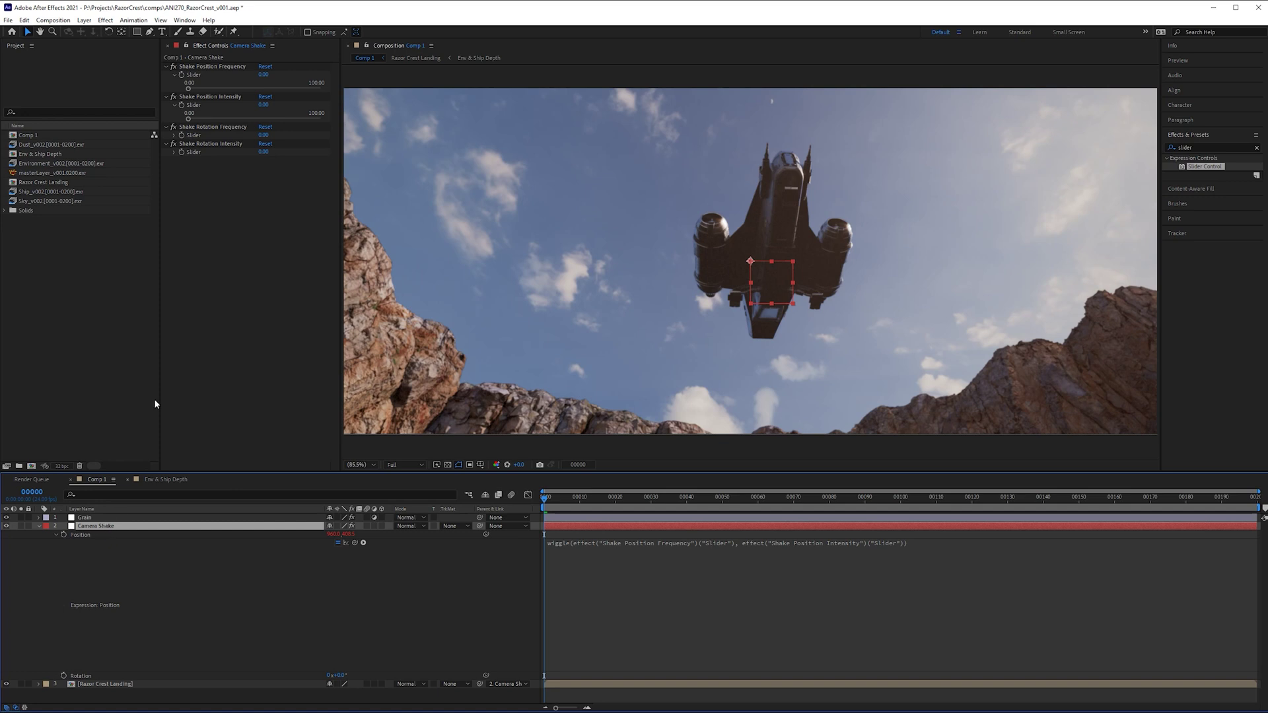
pyautogui.moveTo(190, 89); pyautogui.dragTo(247, 96)
pyautogui.moveTo(203, 95); pyautogui.dragTo(263, 117)
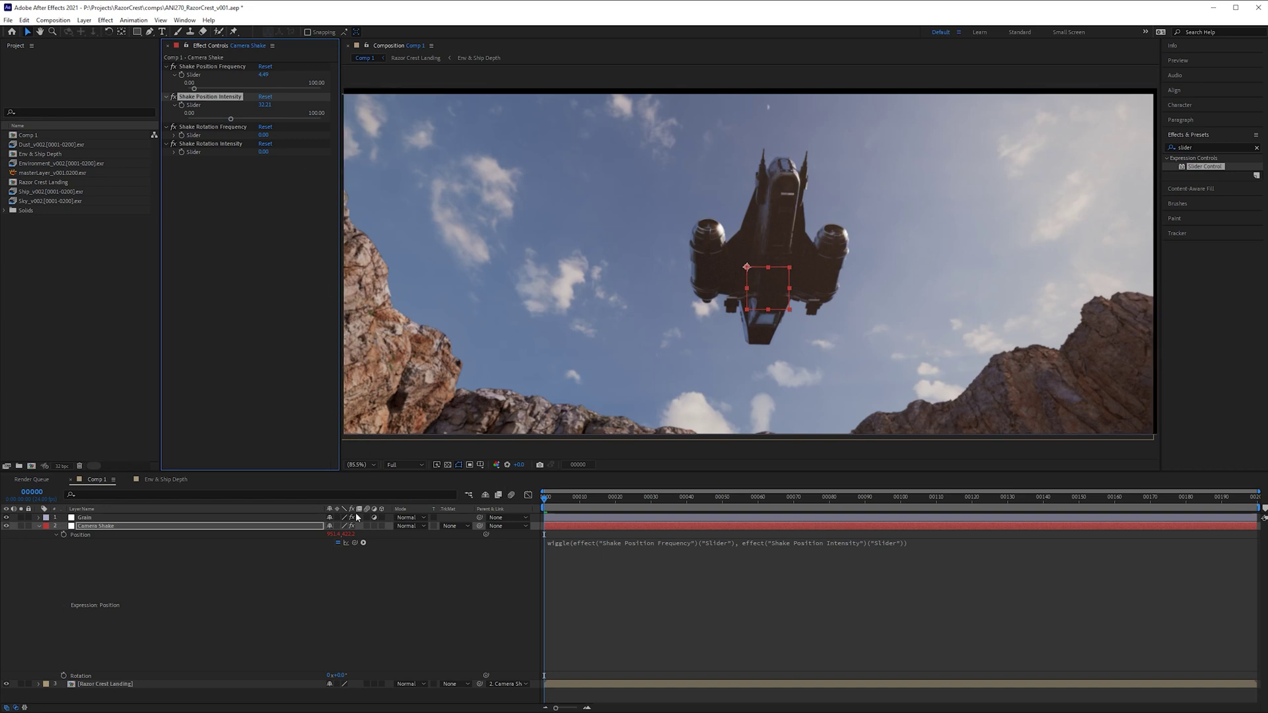
# - Give Rotation the expression wiggle(Shake Rotation Frequency, Shake Rotation Intensity) via pick-whipped sliders
pyautogui.click(83, 677)
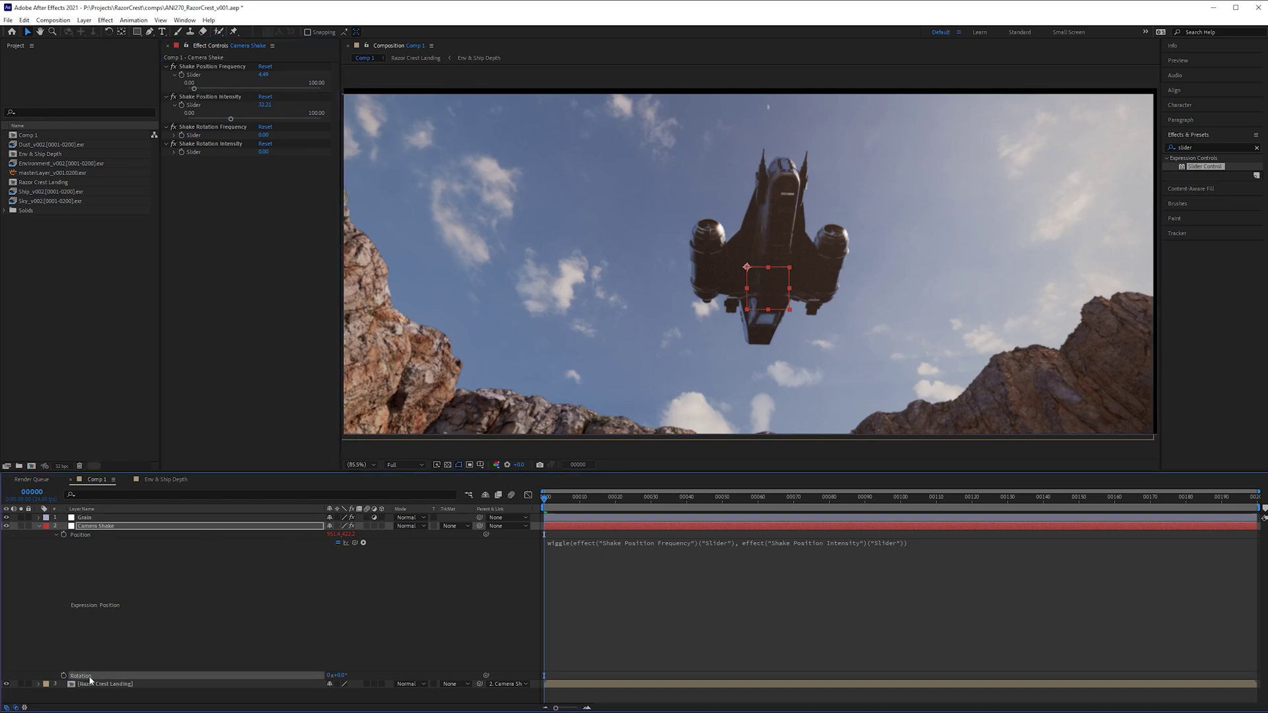
pyautogui.click(56, 534)
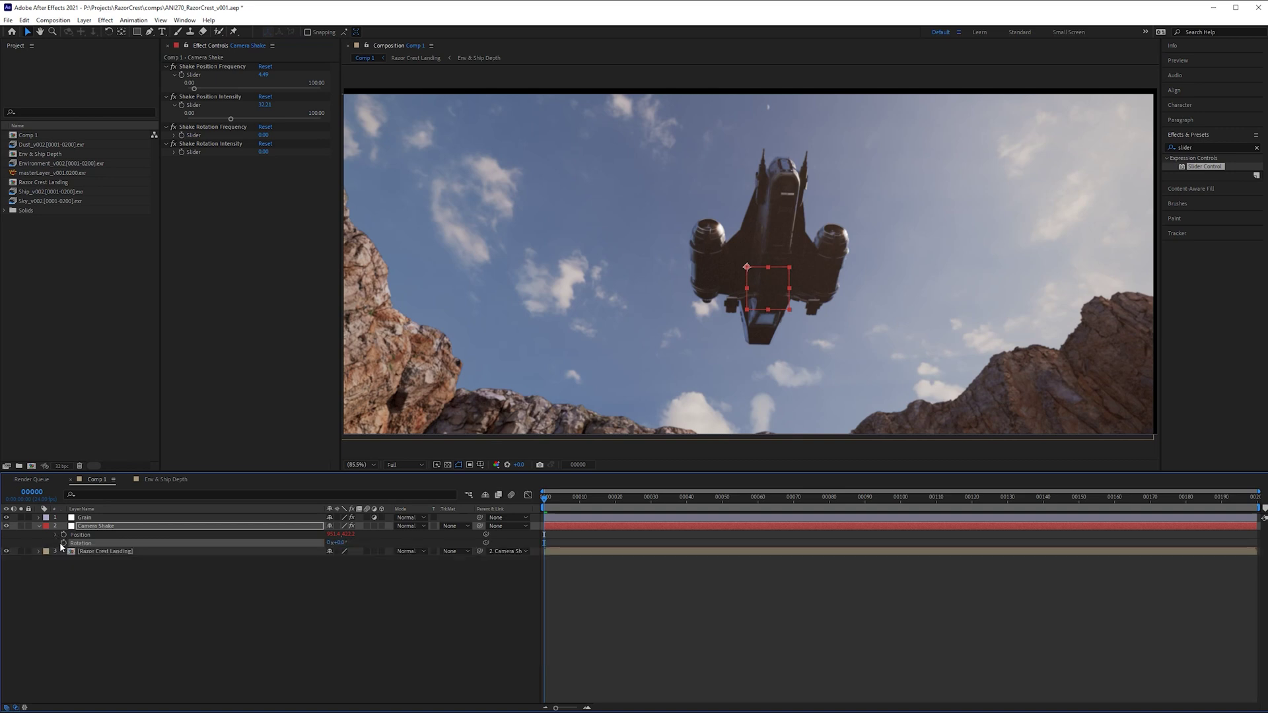
pyautogui.hotkey('alt', 'shift', '=')
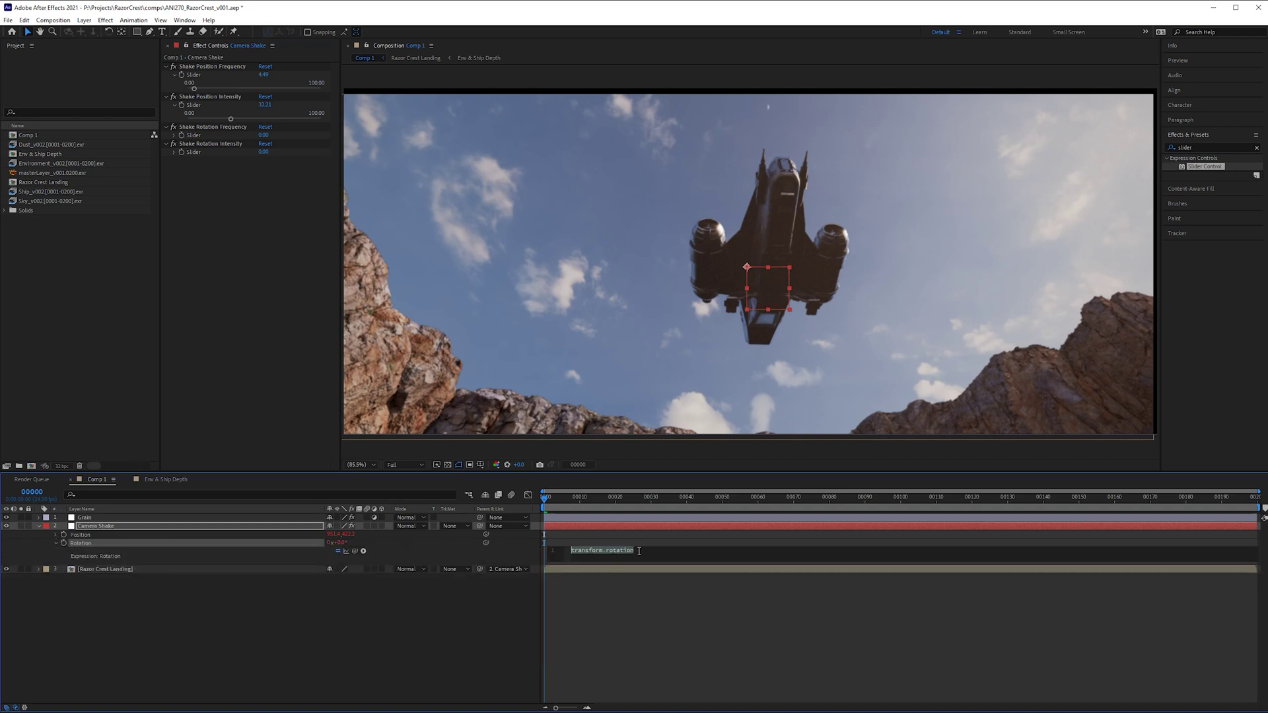
pyautogui.moveTo(629, 564); pyautogui.dragTo(623, 649)
pyautogui.keyDown('ctrl'); pyautogui.scroll(10, 632, 581); pyautogui.keyUp('ctrl')
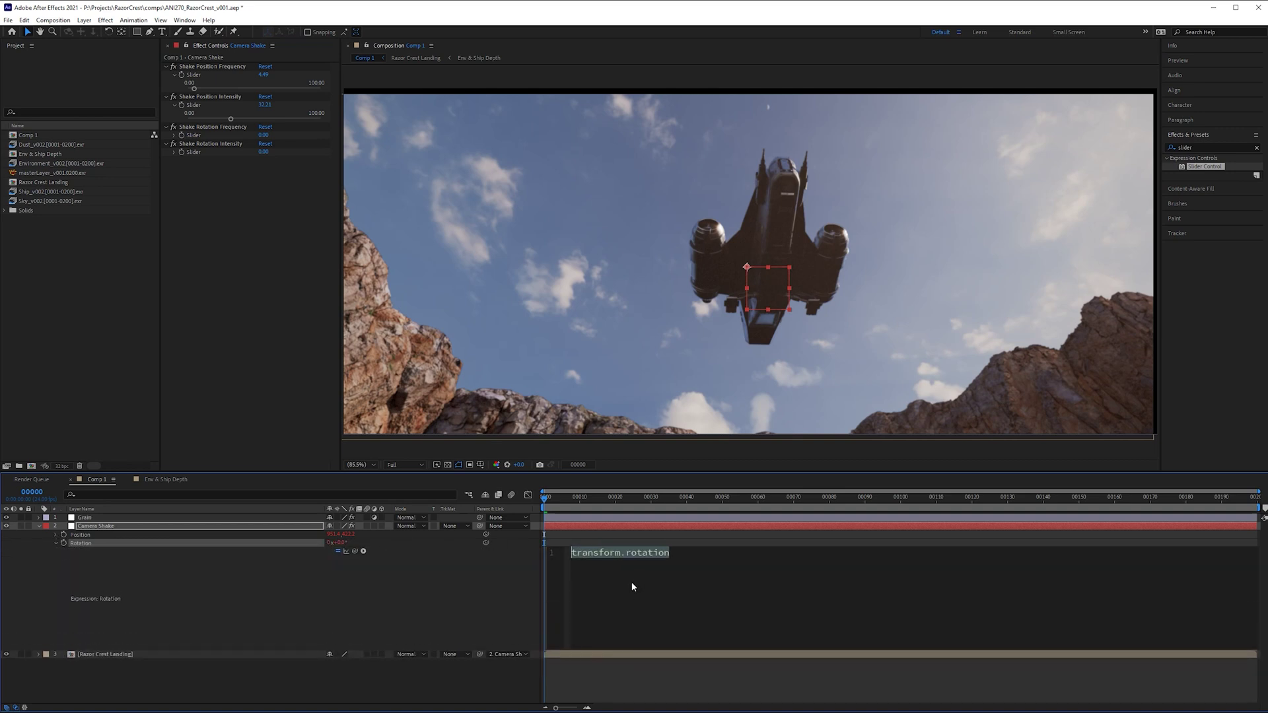
pyautogui.write('wiggl')
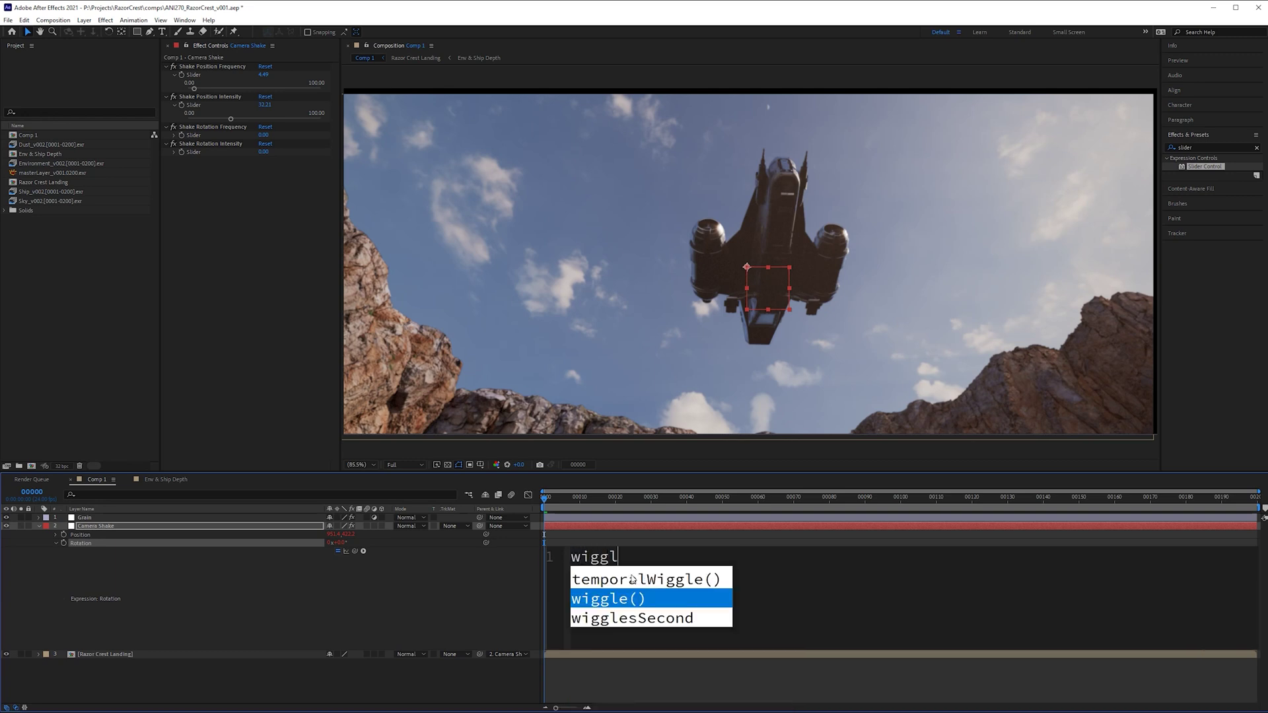
pyautogui.press('Return')
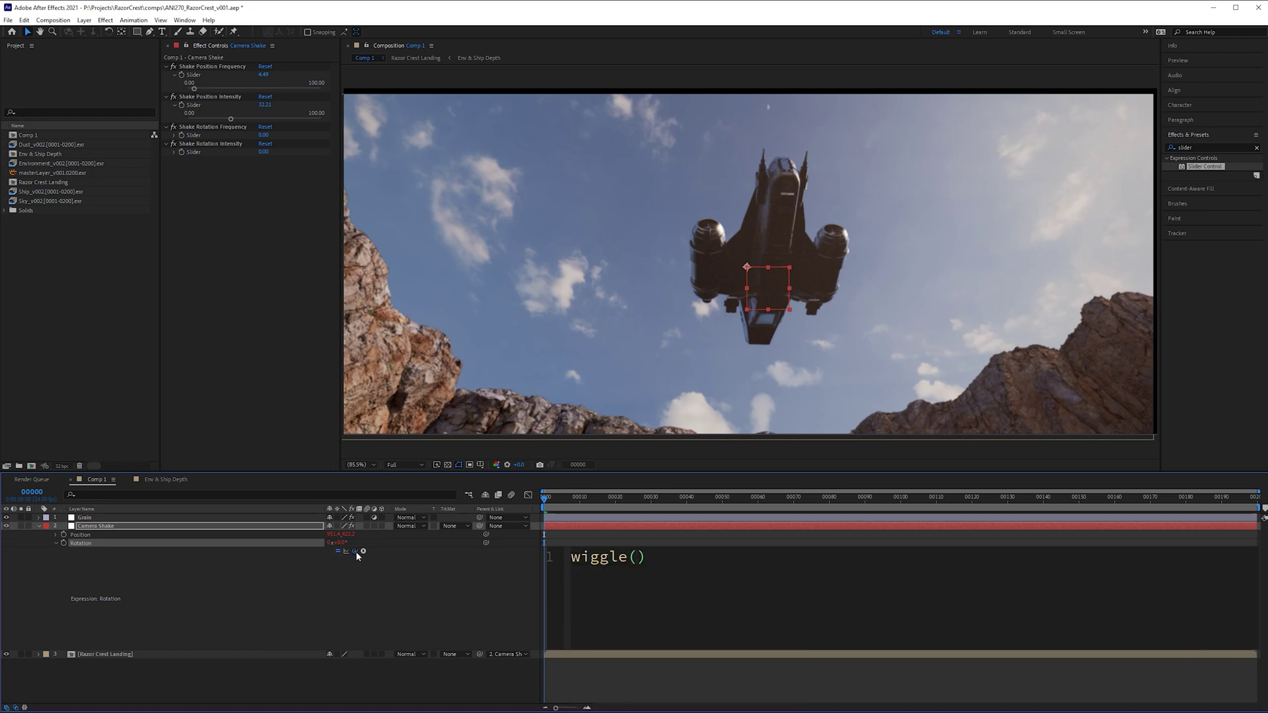
pyautogui.moveTo(354, 550); pyautogui.dragTo(202, 132)
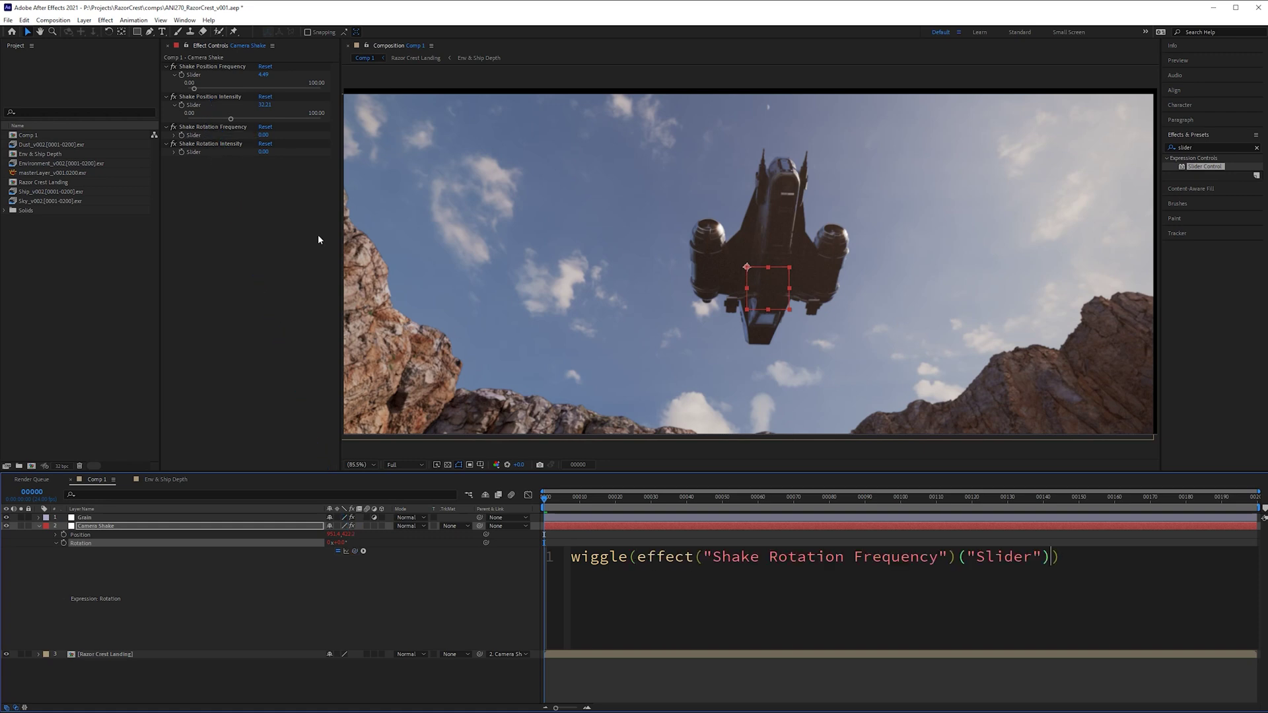
pyautogui.write(',')
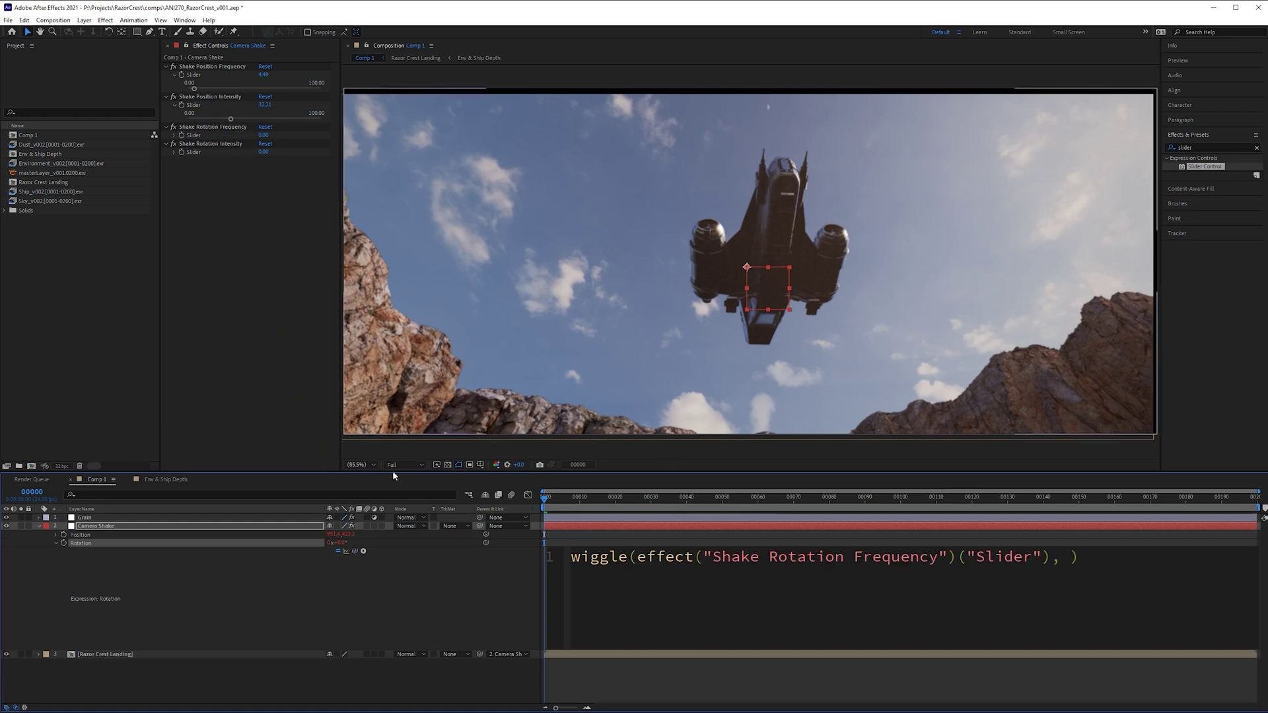
pyautogui.moveTo(355, 551); pyautogui.dragTo(196, 153)
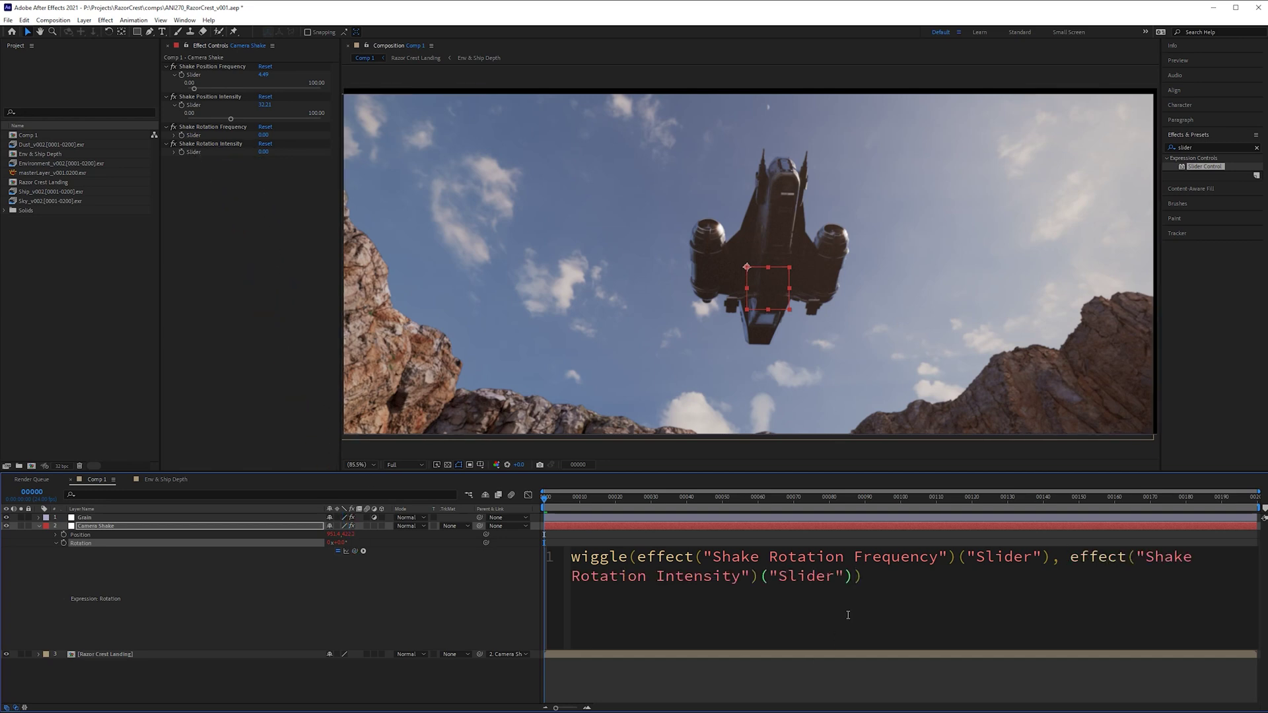
pyautogui.press('KP_Enter')
pyautogui.click(329, 604)
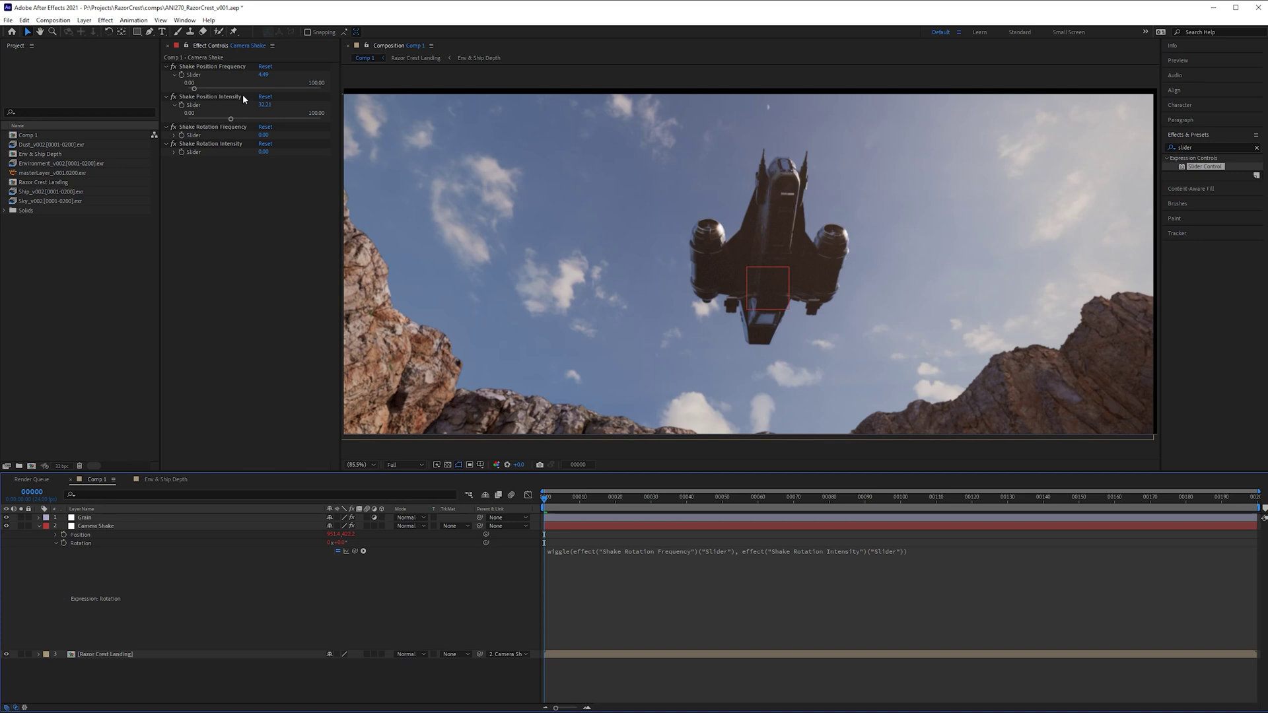
# - Raise rotation shake frequency and intensity (about 77.53), then preview the shake
pyautogui.click(173, 152)
pyautogui.click(174, 135)
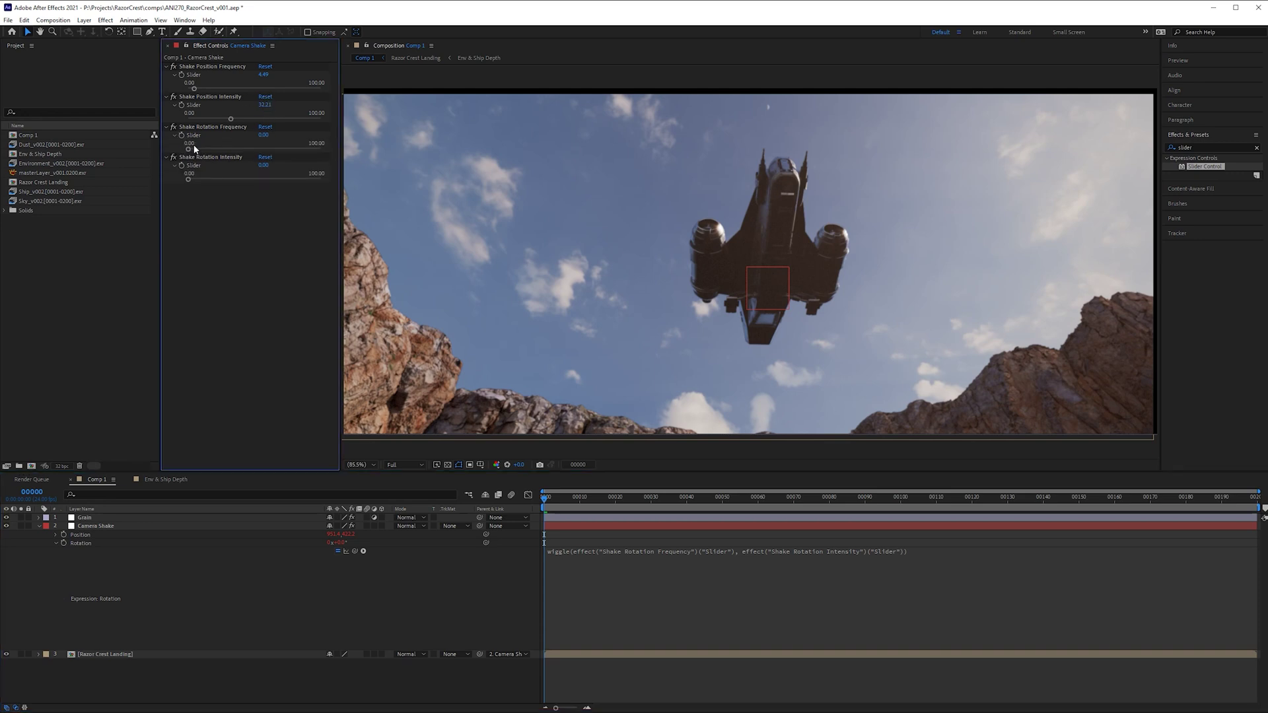
pyautogui.moveTo(192, 150); pyautogui.dragTo(384, 192)
pyautogui.hotkey('ctrl', 'z')
pyautogui.moveTo(242, 178); pyautogui.dragTo(289, 180)
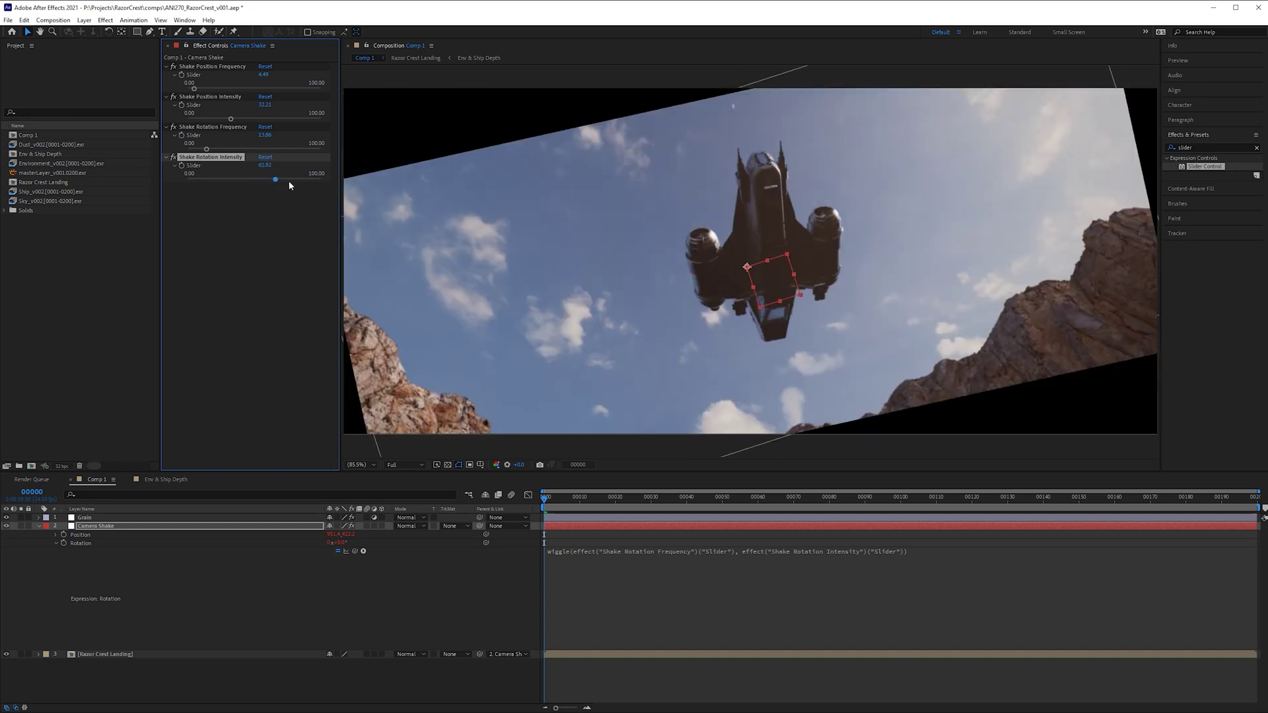
pyautogui.click(562, 500)
pyautogui.moveTo(575, 501); pyautogui.dragTo(602, 503)
pyautogui.press('space')
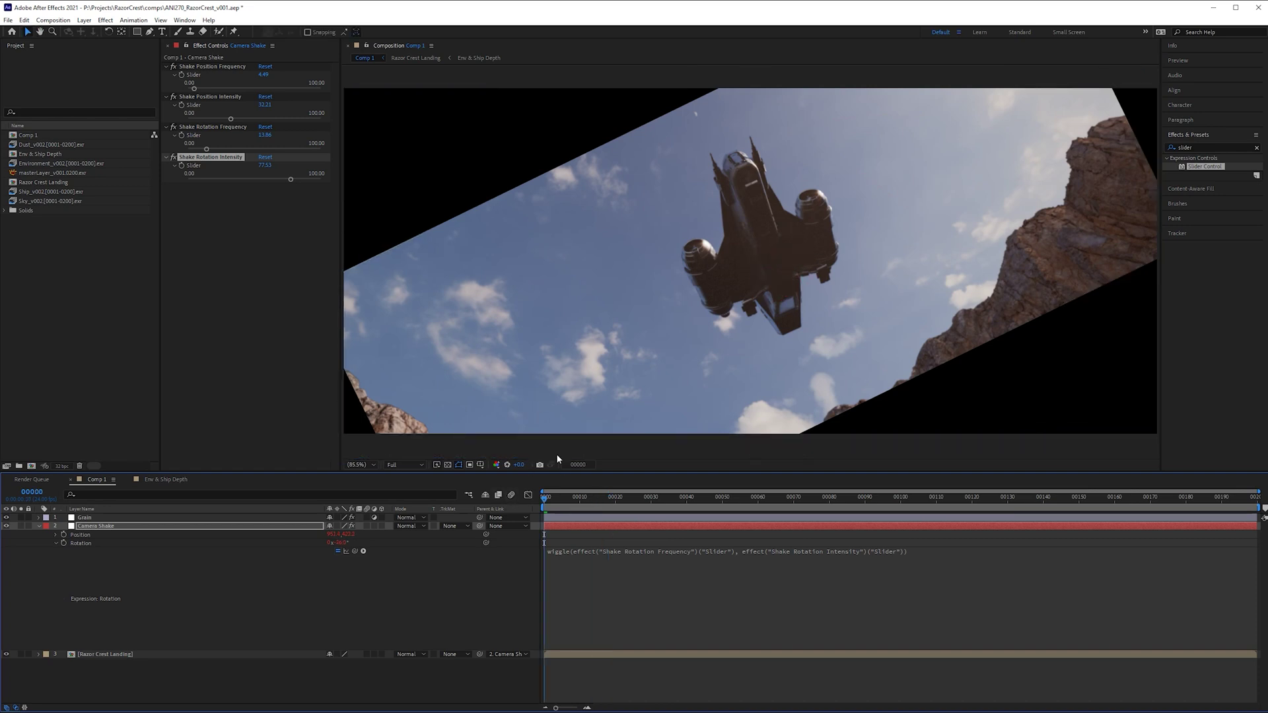
pyautogui.press('space')
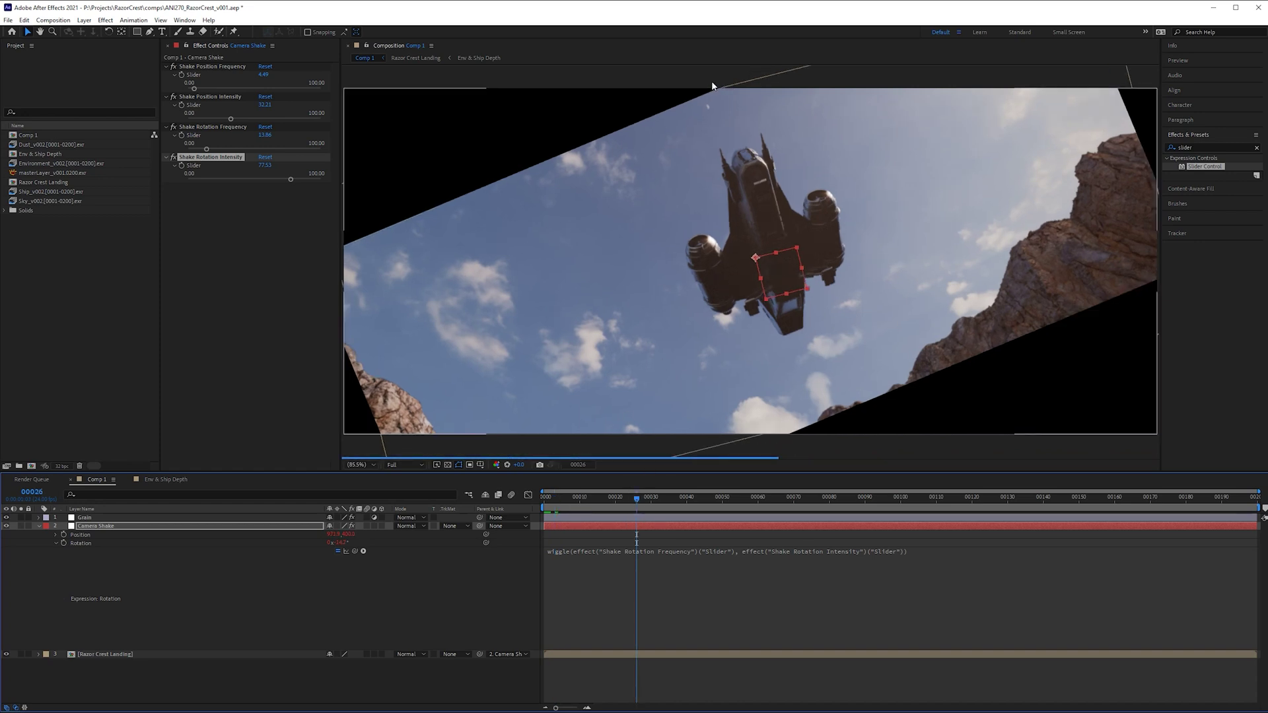
pyautogui.press('space')
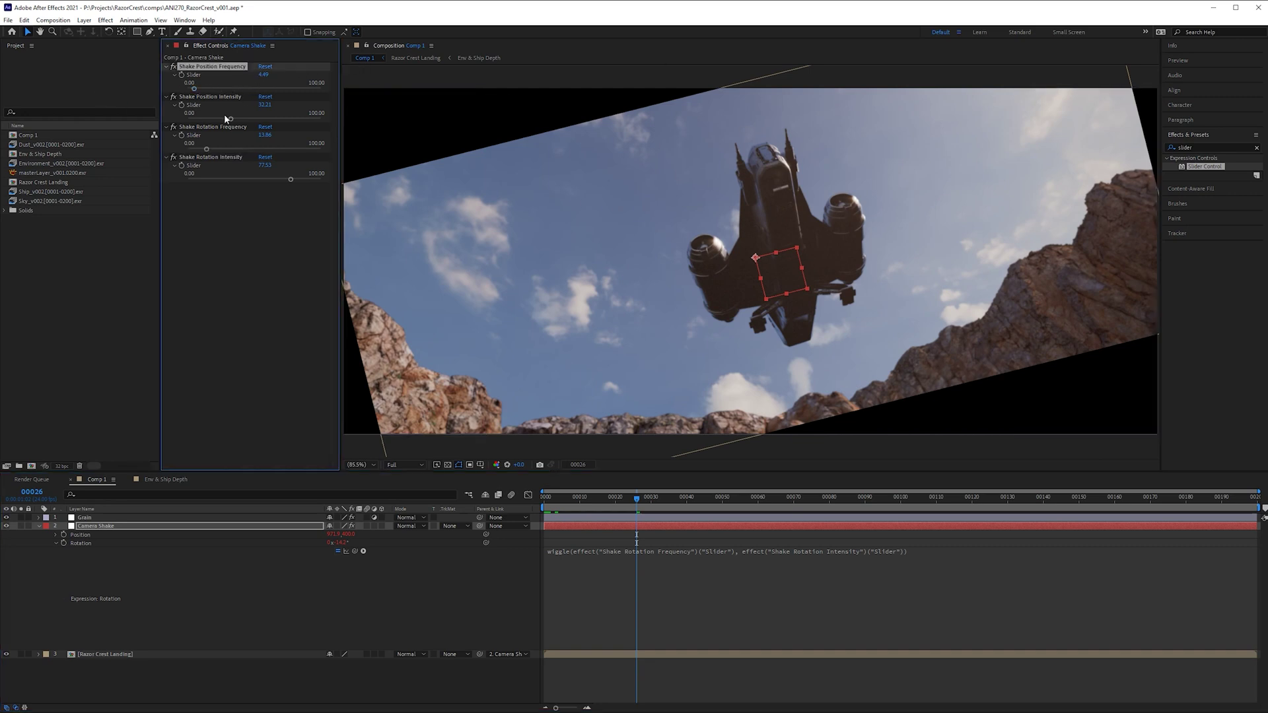
# - Return Shake Position Intensity and both rotation sliders to 0
pyautogui.moveTo(230, 118); pyautogui.dragTo(189, 150)
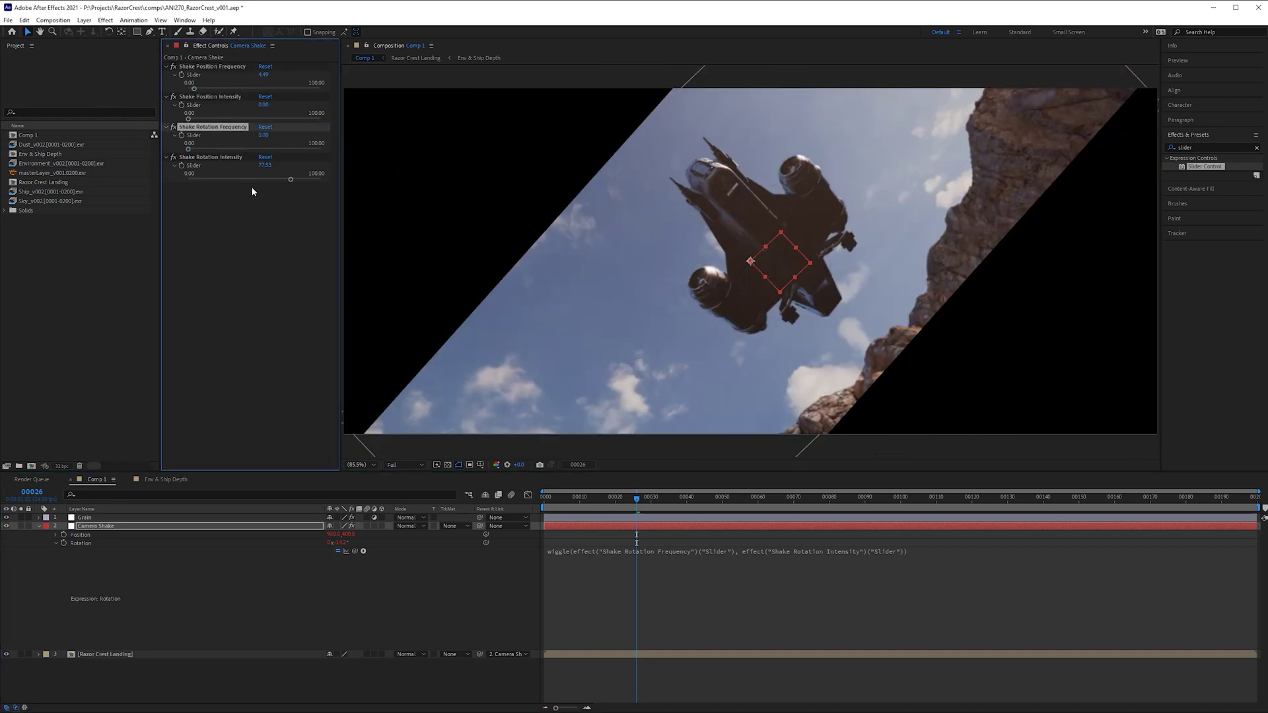
pyautogui.moveTo(291, 178); pyautogui.dragTo(152, 176)
pyautogui.click(174, 166)
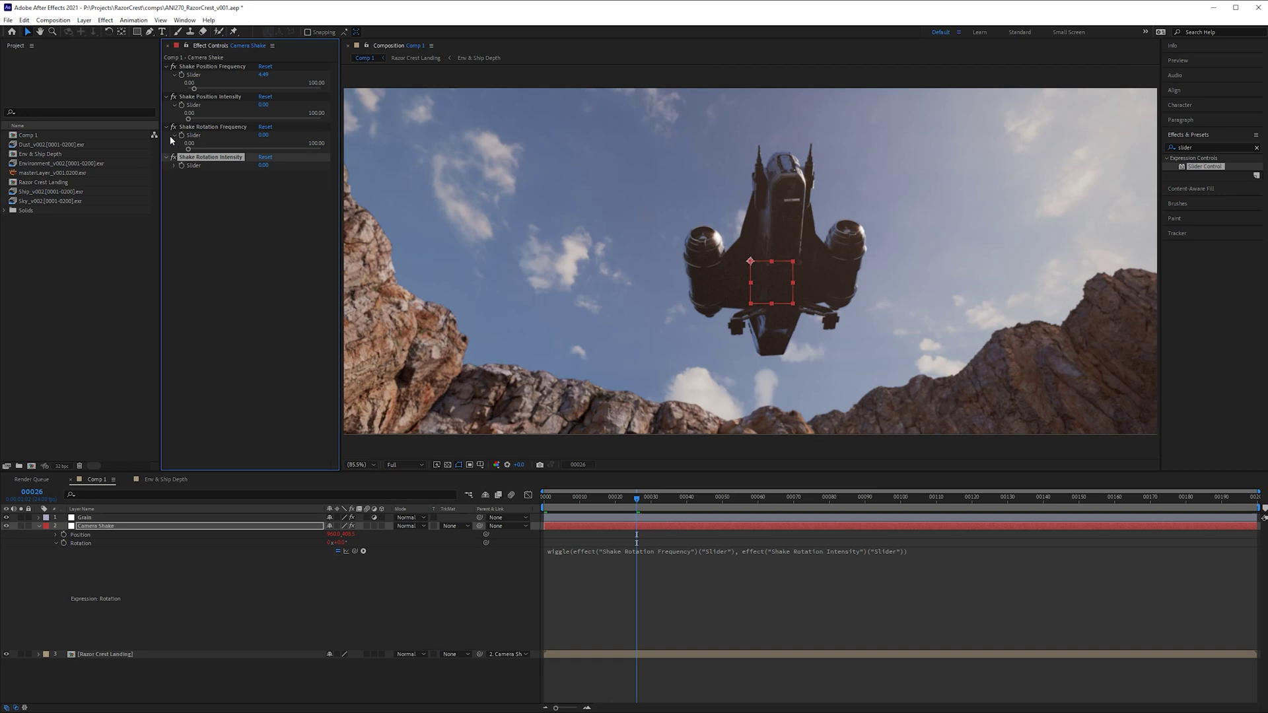
# - Set Shake Position Frequency to 0 so all four sliders read zero
pyautogui.click(175, 136)
pyautogui.click(174, 105)
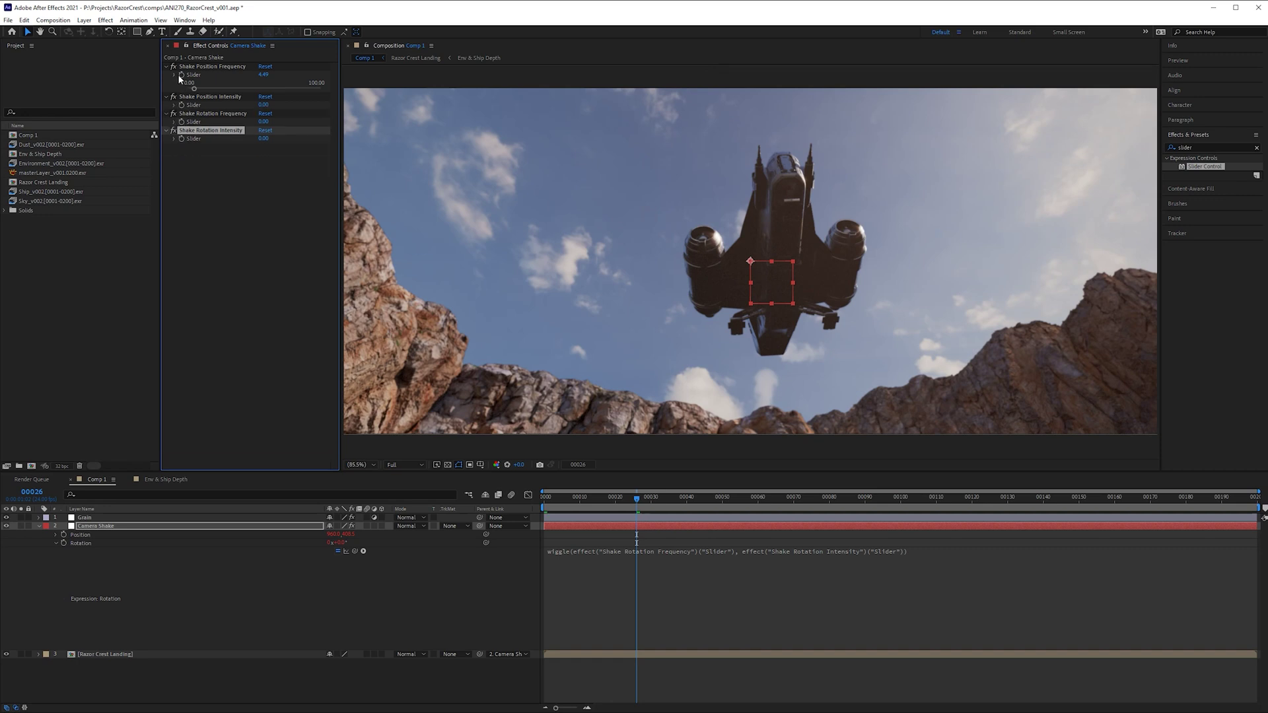
pyautogui.click(175, 75)
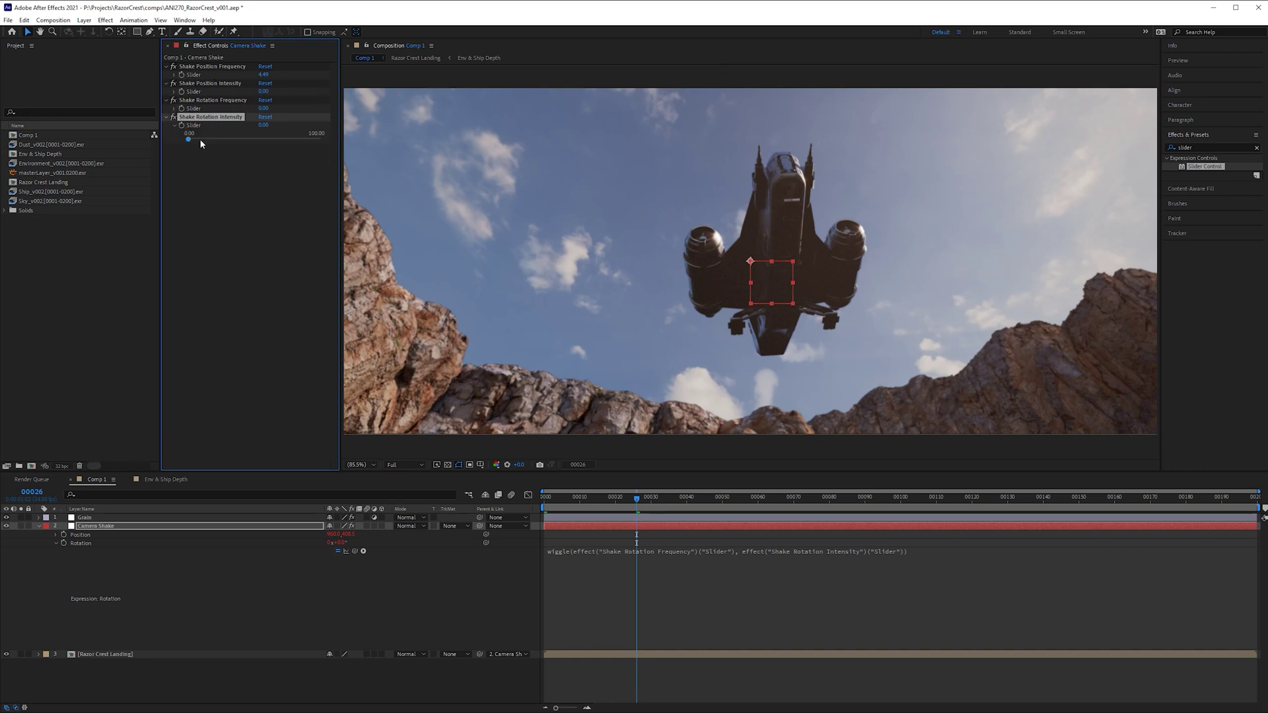
pyautogui.moveTo(189, 139); pyautogui.dragTo(142, 132)
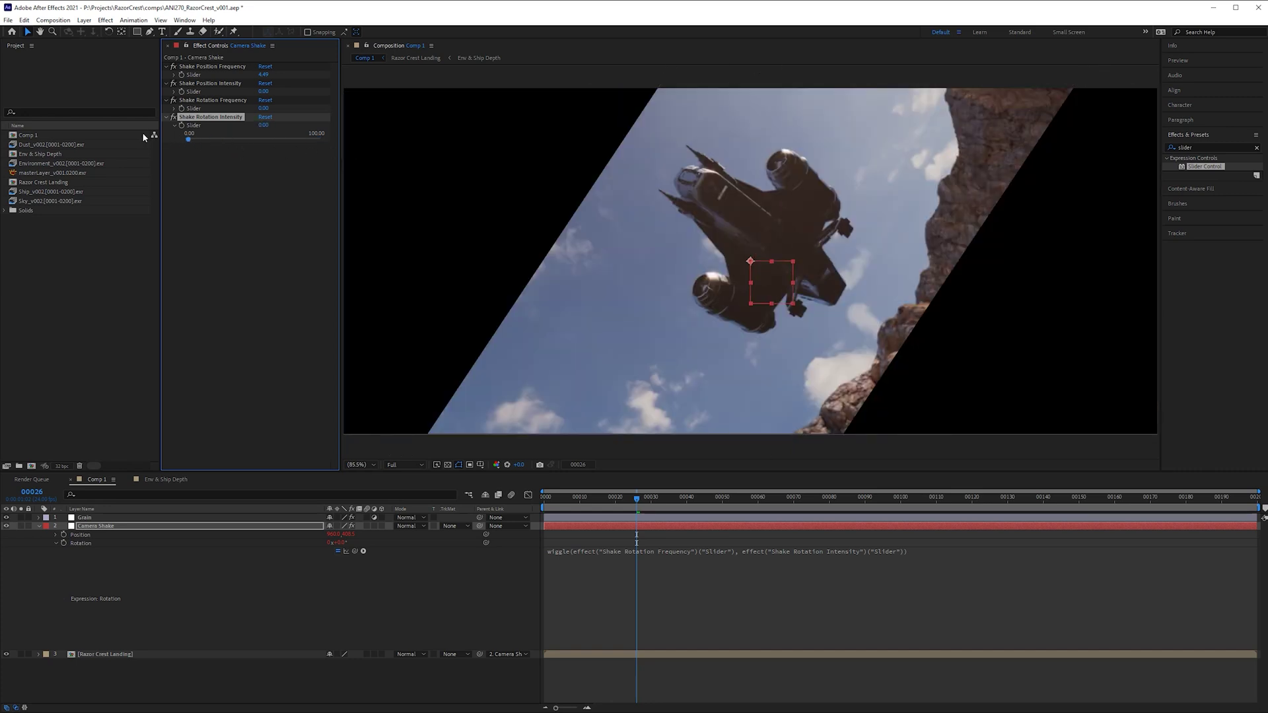
pyautogui.click(174, 126)
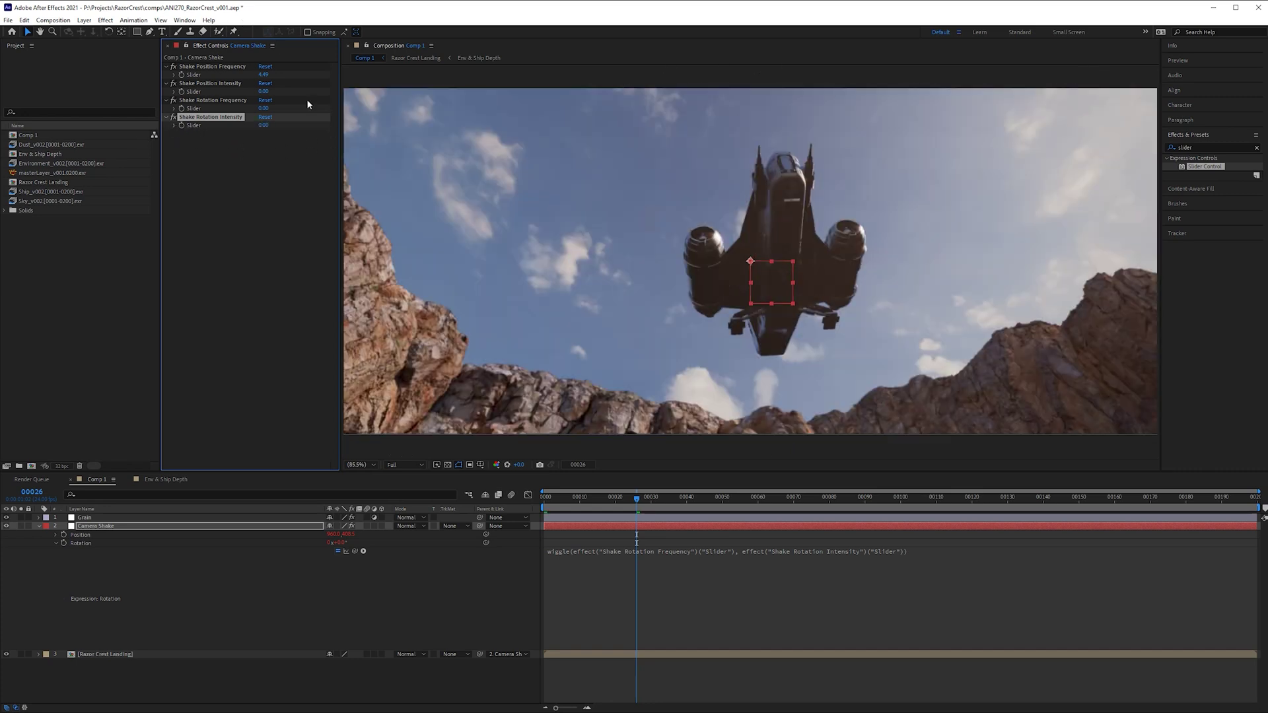
pyautogui.click(266, 75)
pyautogui.write('0')
pyautogui.press('Return')
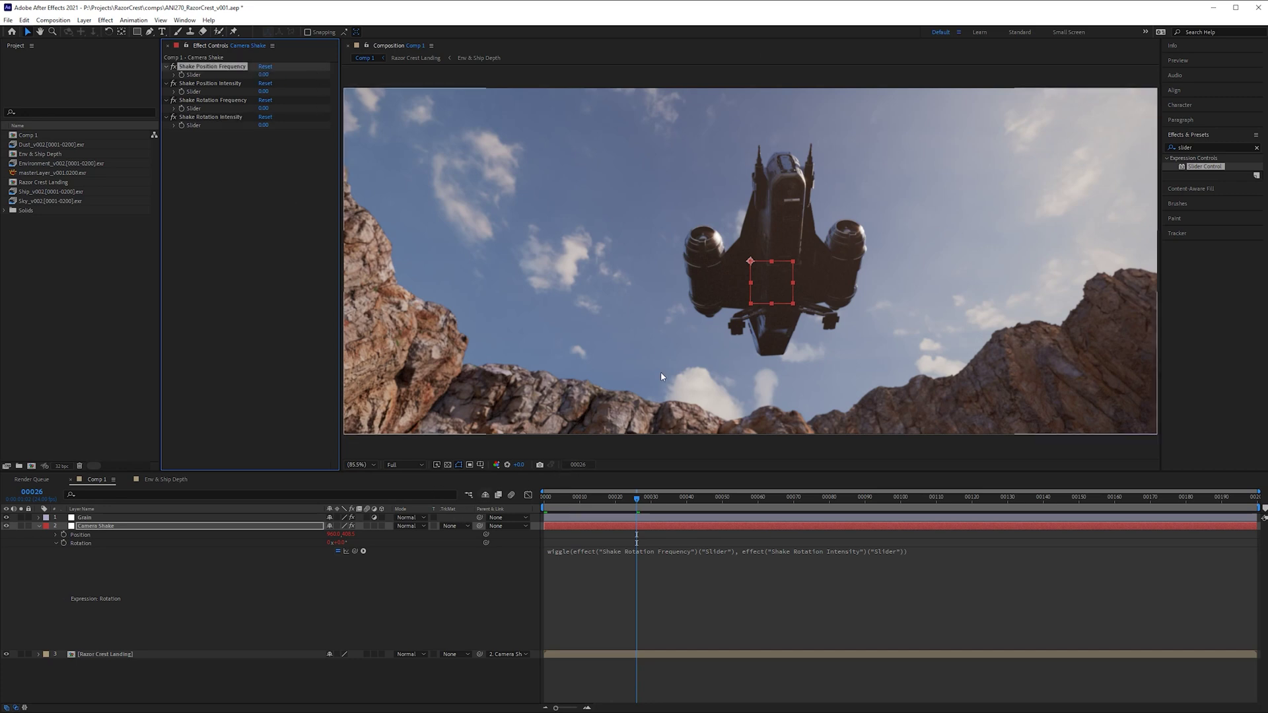
# - At frame 30, add keyframes on all four Camera Shake sliders
pyautogui.click(651, 500)
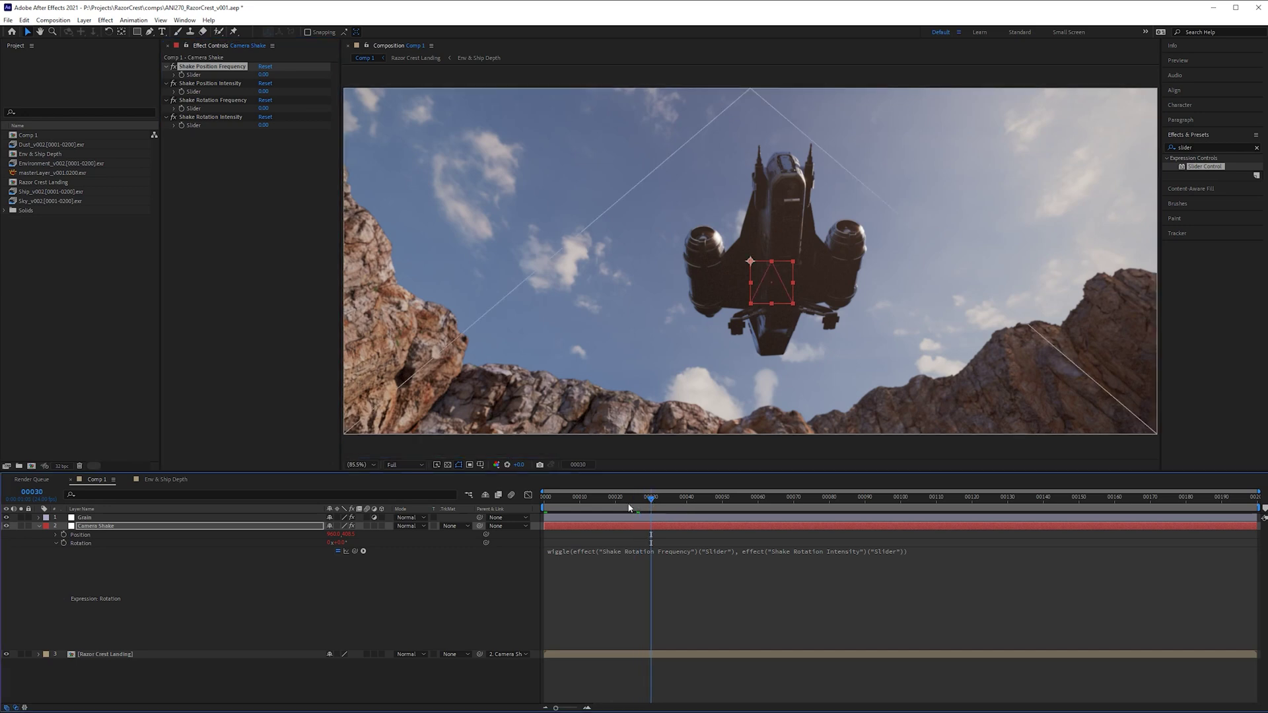
pyautogui.click(38, 526)
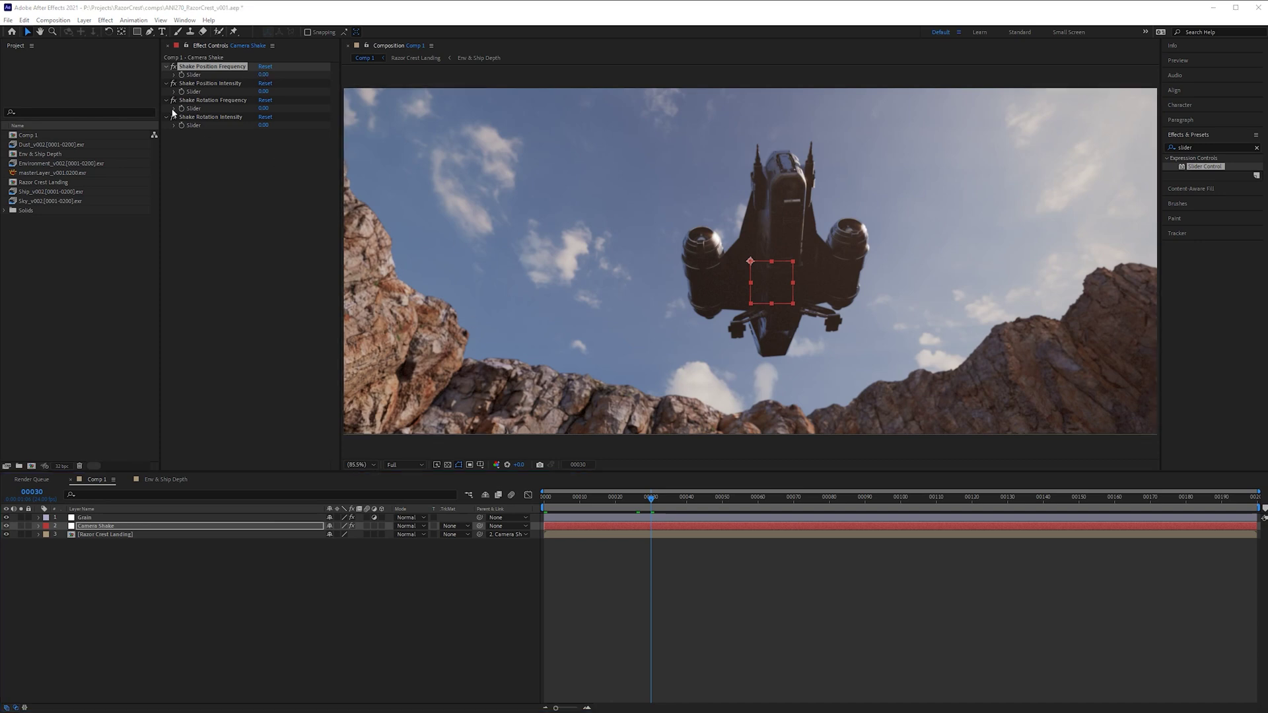
pyautogui.moveTo(182, 75); pyautogui.dragTo(184, 119)
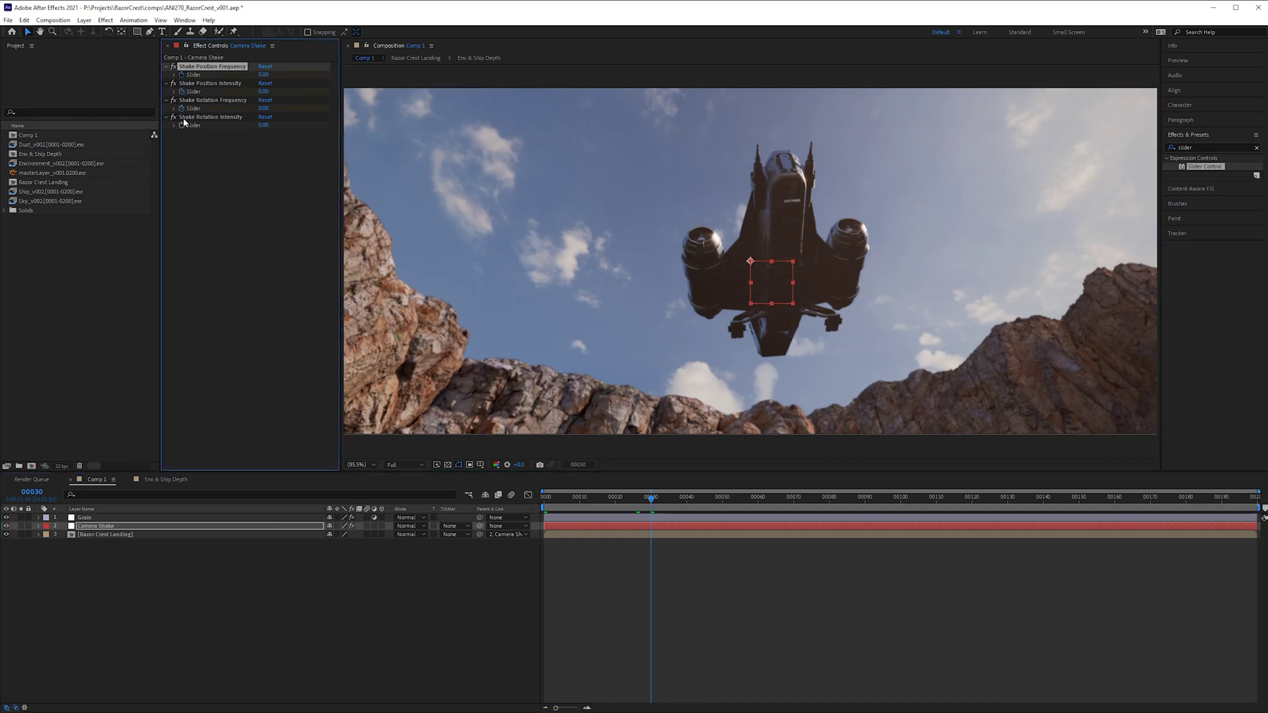
pyautogui.click(184, 118)
pyautogui.click(209, 526)
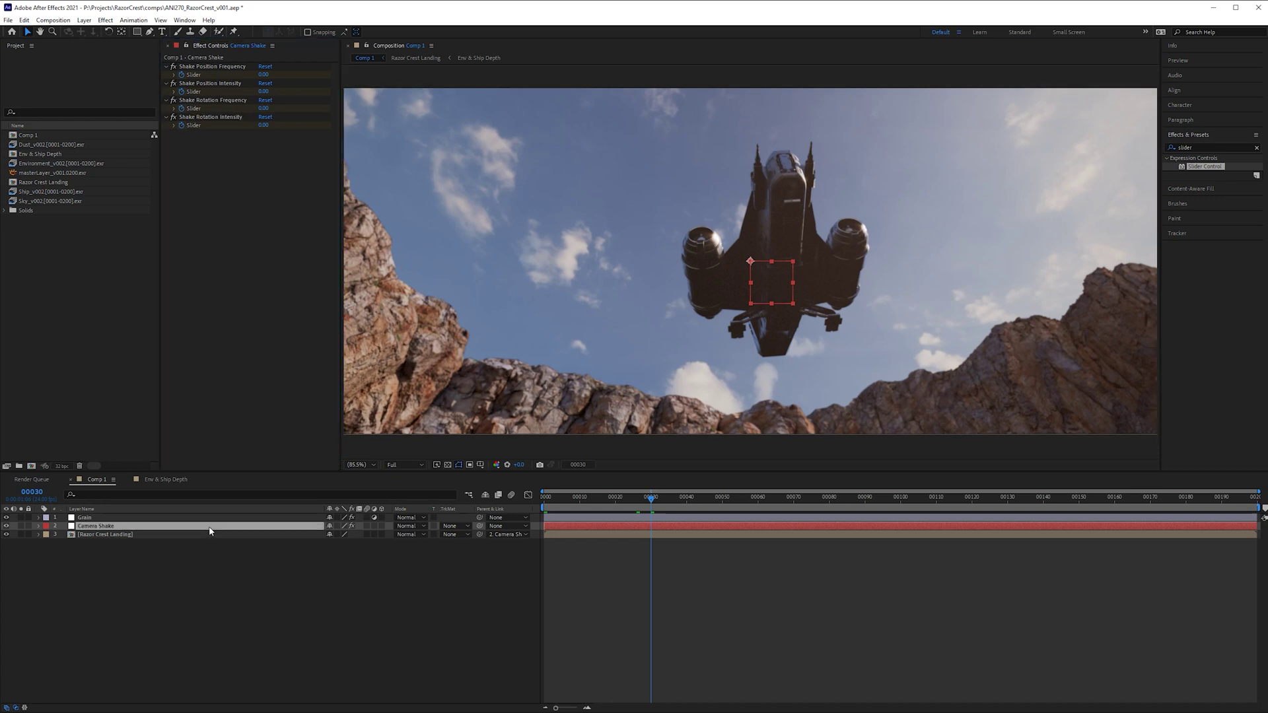
# - Apply Easy Ease to the four slider keyframes at frame 30
pyautogui.press('u')
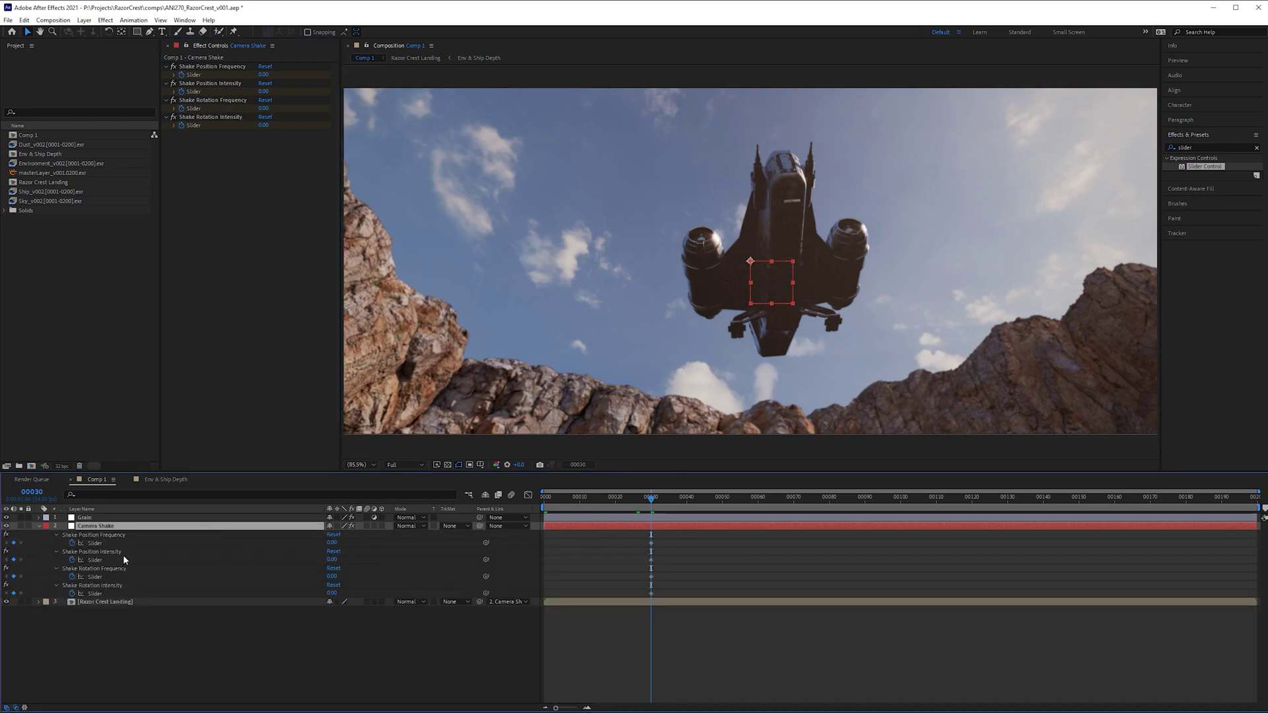
pyautogui.moveTo(703, 665); pyautogui.dragTo(620, 532)
pyautogui.press('F9')
pyautogui.click(704, 633)
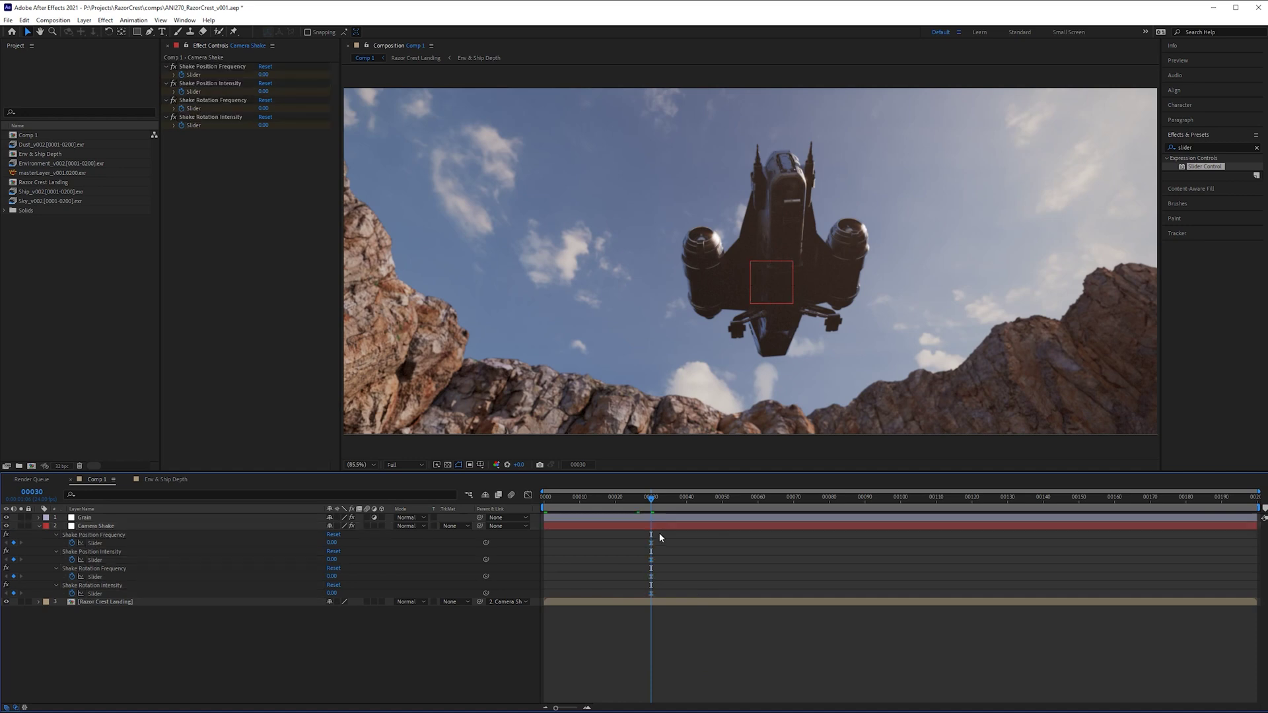
# - Move forward to frame 150, where the ship nears the rock
pyautogui.hotkey('shift', 'pagedown')
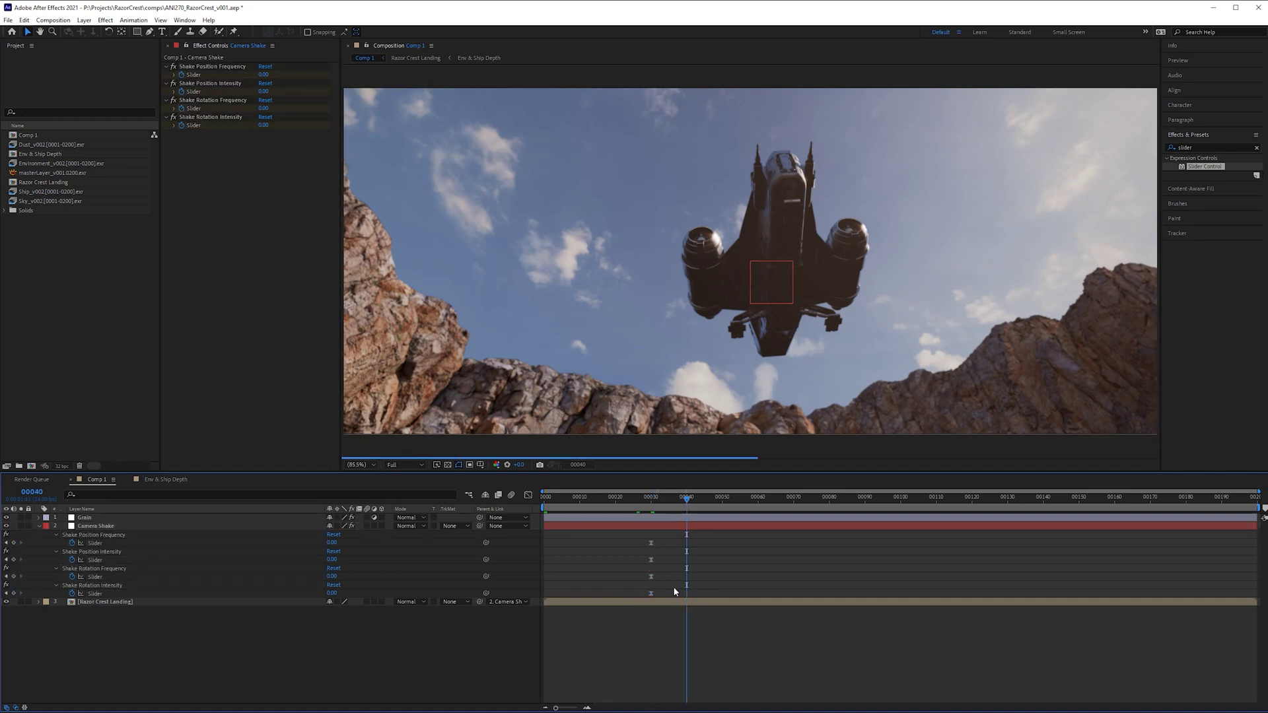
pyautogui.moveTo(939, 497); pyautogui.dragTo(1043, 498)
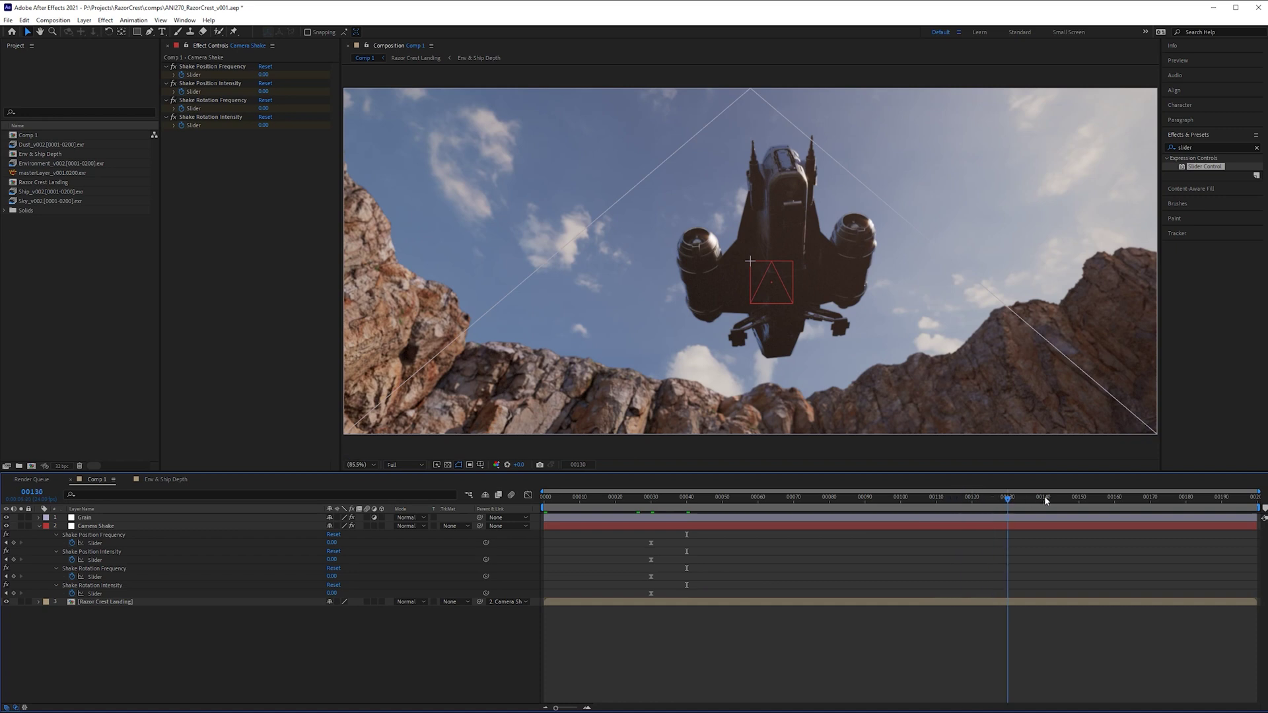
pyautogui.click(1081, 501)
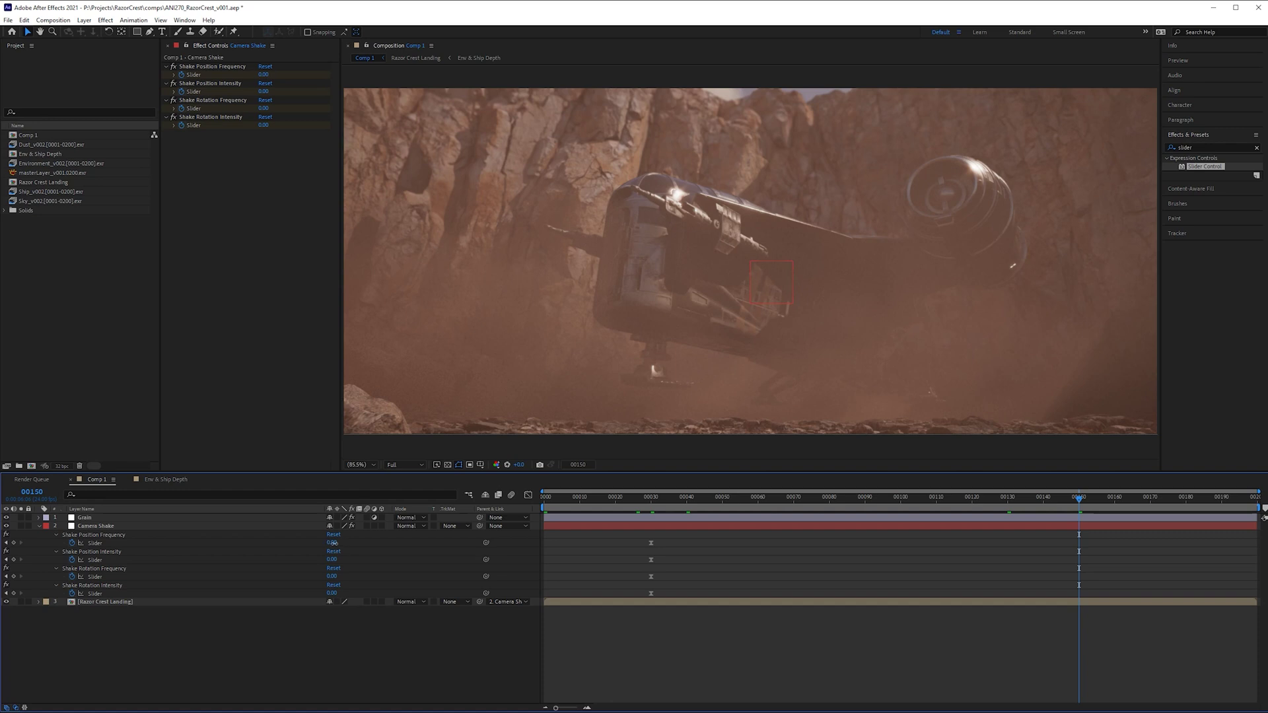
# - At frame 150, set Shake Position Frequency to 1 and Shake Position Intensity to 5
pyautogui.click(332, 543)
pyautogui.click(263, 75)
pyautogui.write('1')
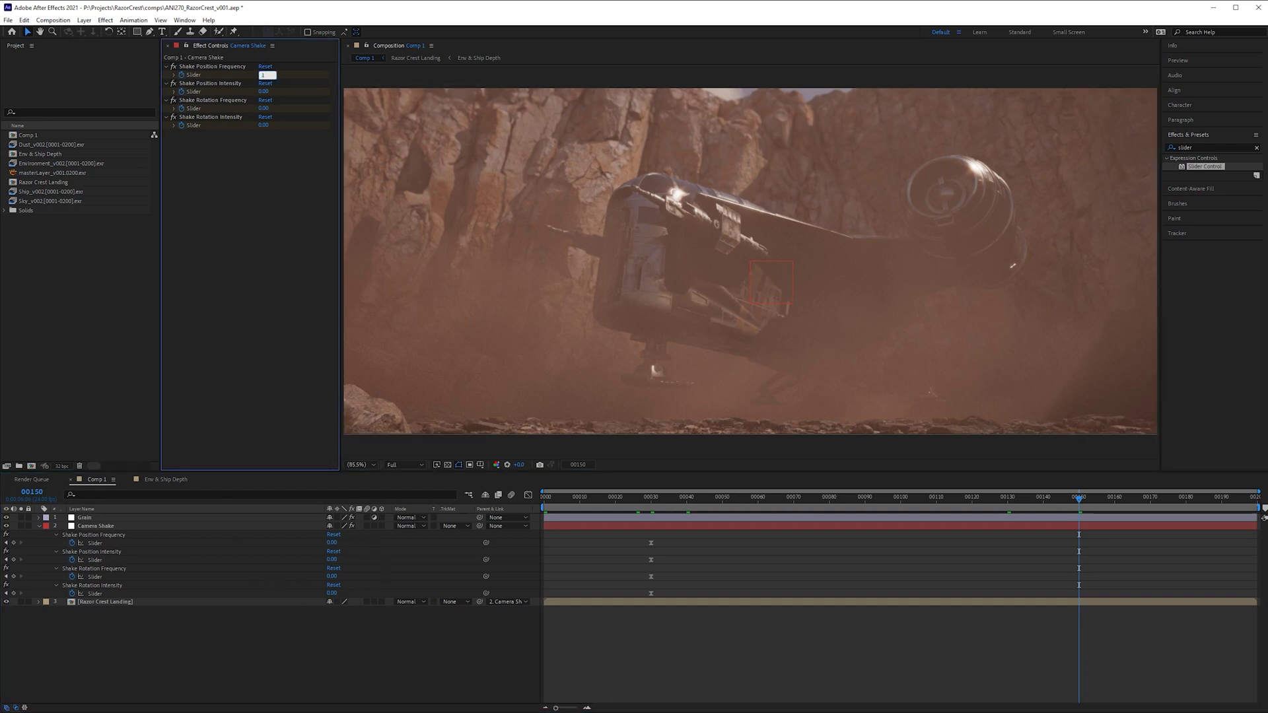
pyautogui.press('Return')
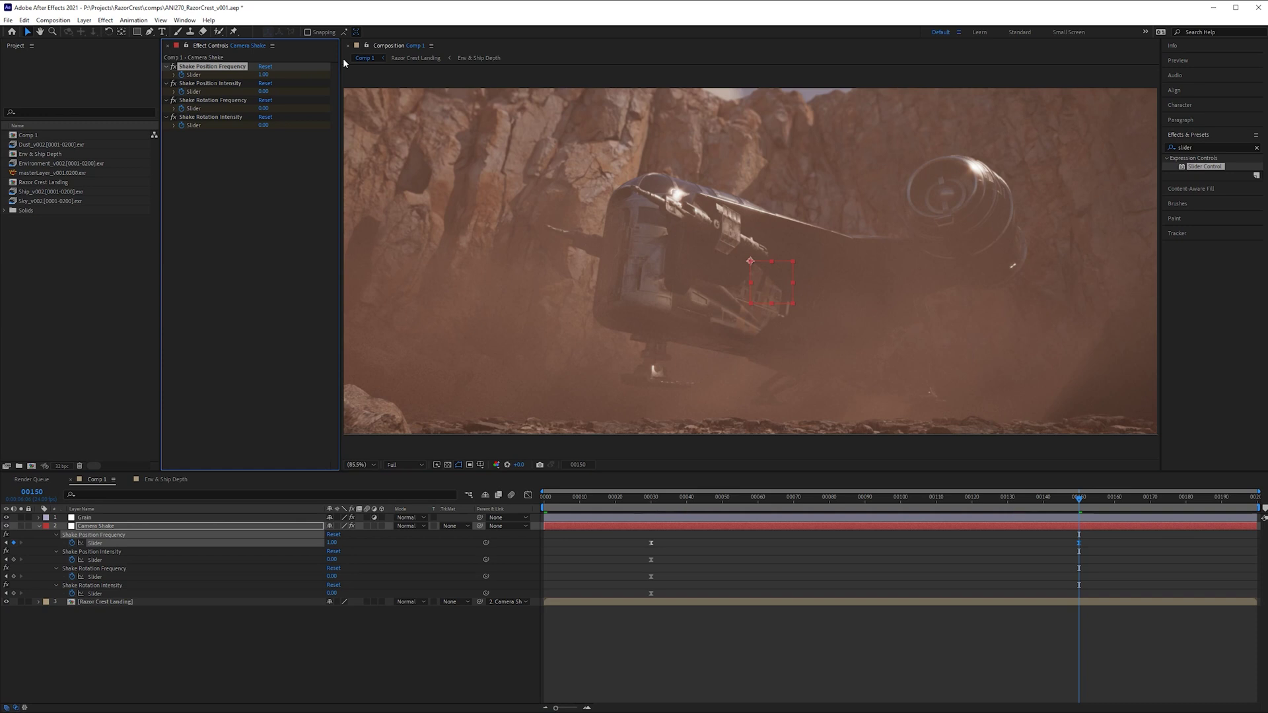
pyautogui.click(263, 91)
pyautogui.write('5')
pyautogui.press('Return')
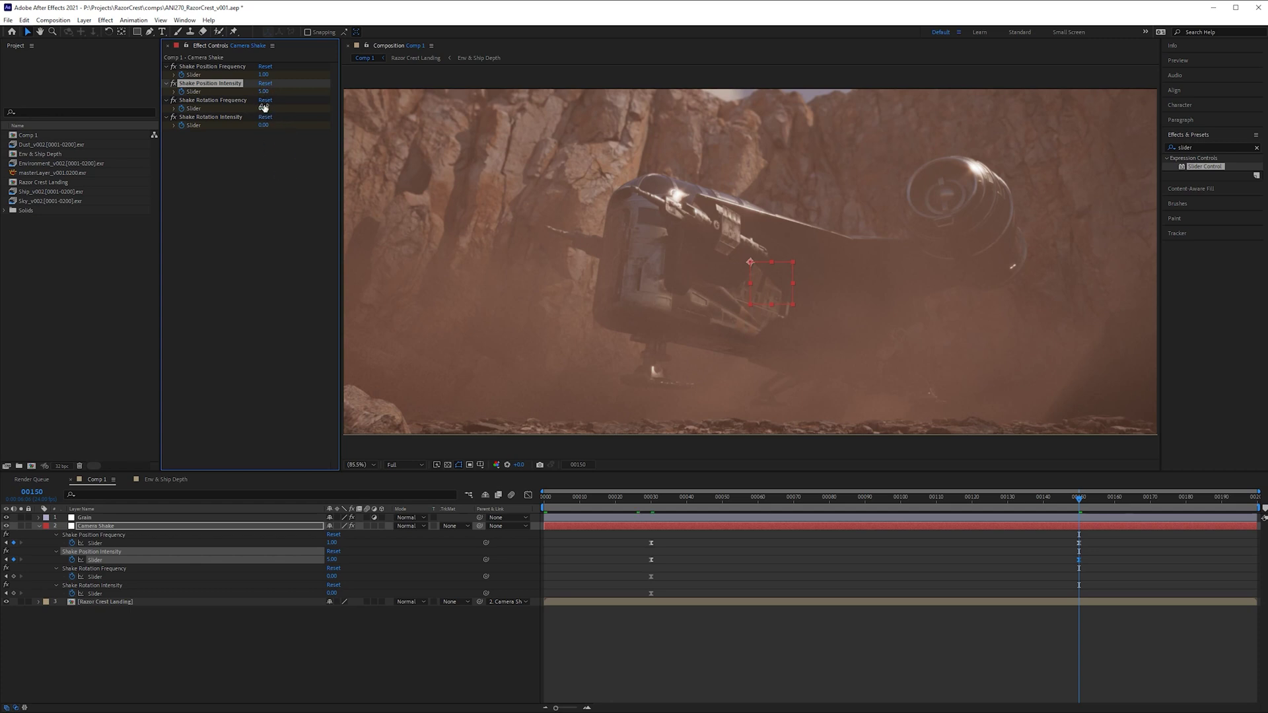
# - Set Shake Rotation Frequency and Intensity to 0.5 each, then go to frame 199
pyautogui.click(264, 107)
pyautogui.write('0.5')
pyautogui.press('Return')
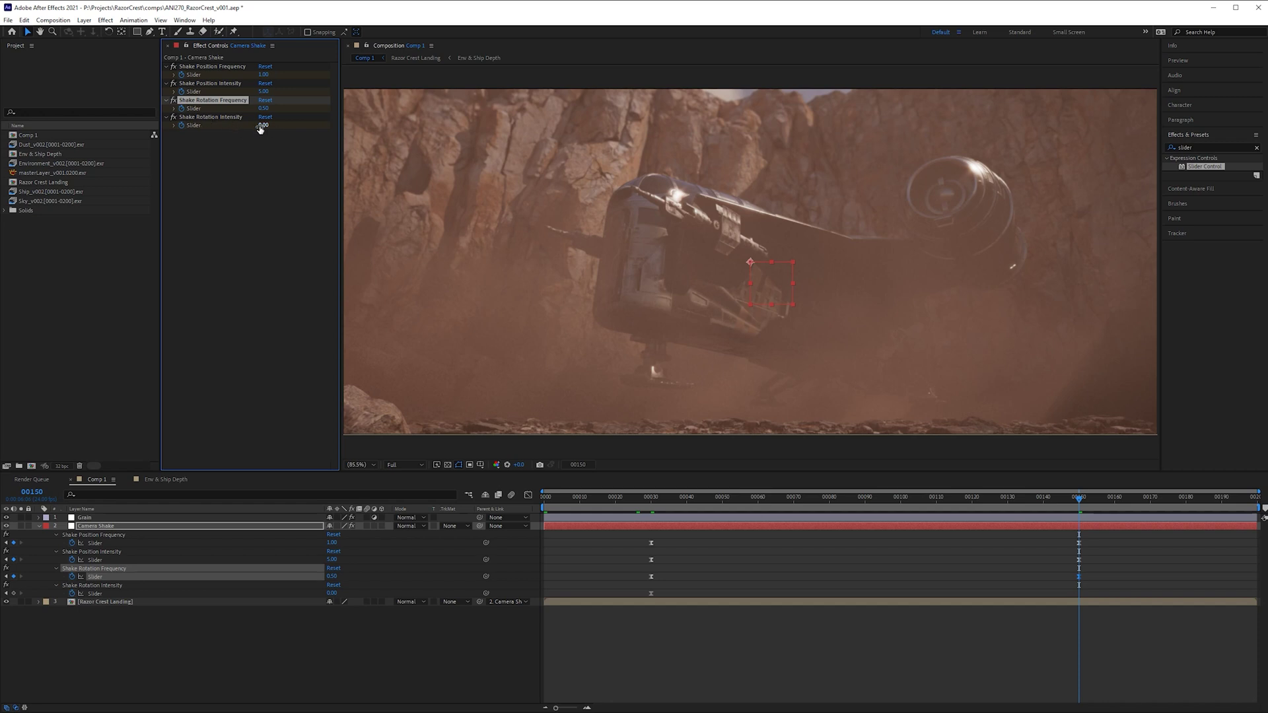
pyautogui.write('0.5')
pyautogui.press('Return')
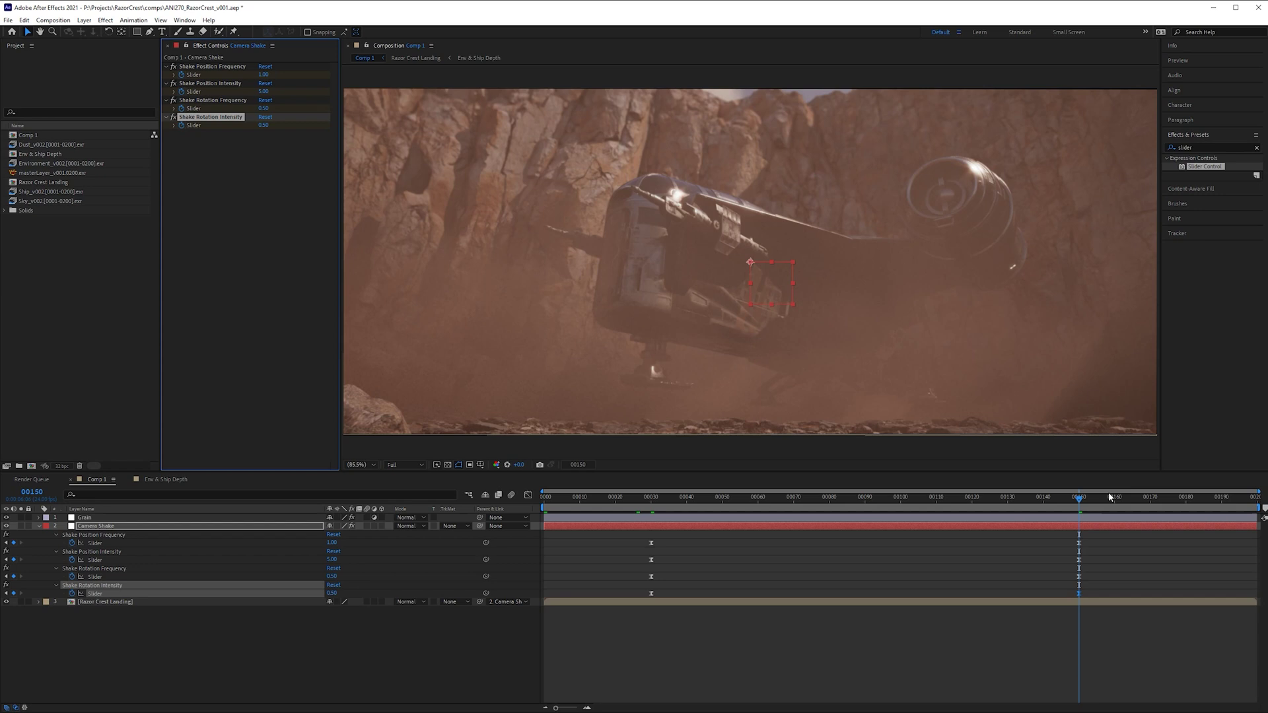
pyautogui.moveTo(1215, 500); pyautogui.dragTo(1256, 500)
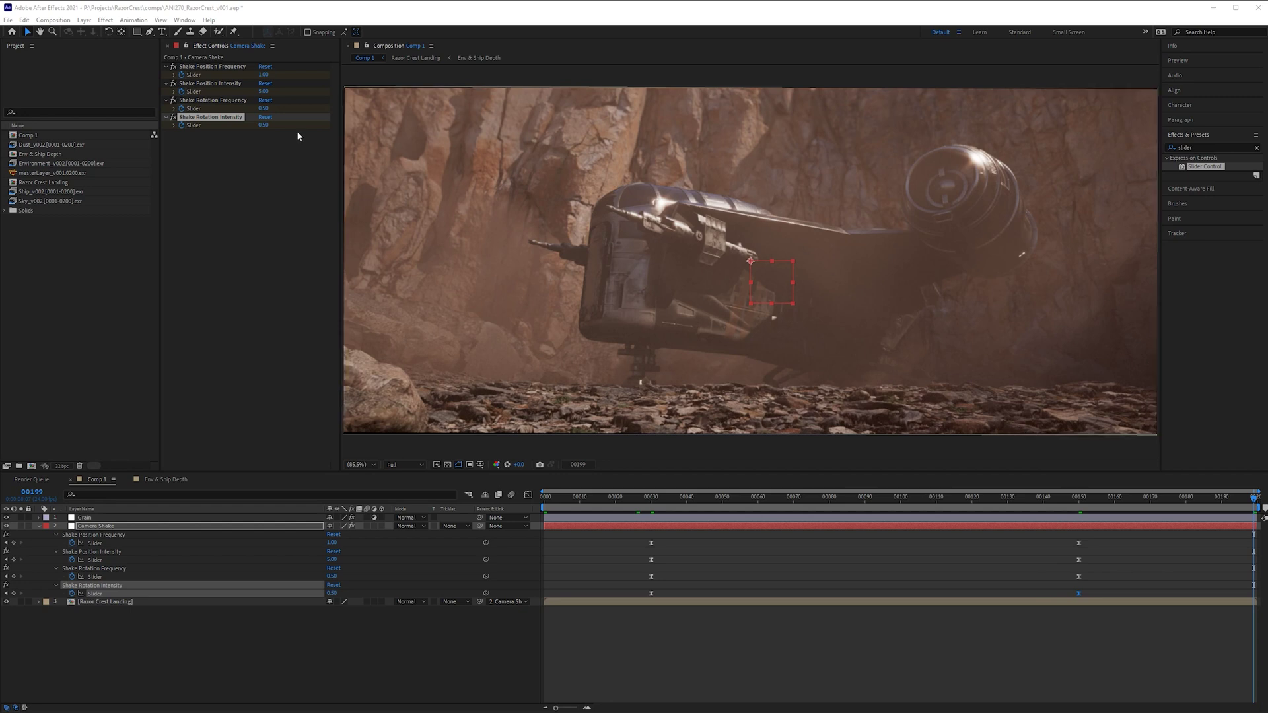
# - At frame 199, set Shake Position Frequency to 0.5 and Shake Position Intensity to 2
pyautogui.click(266, 74)
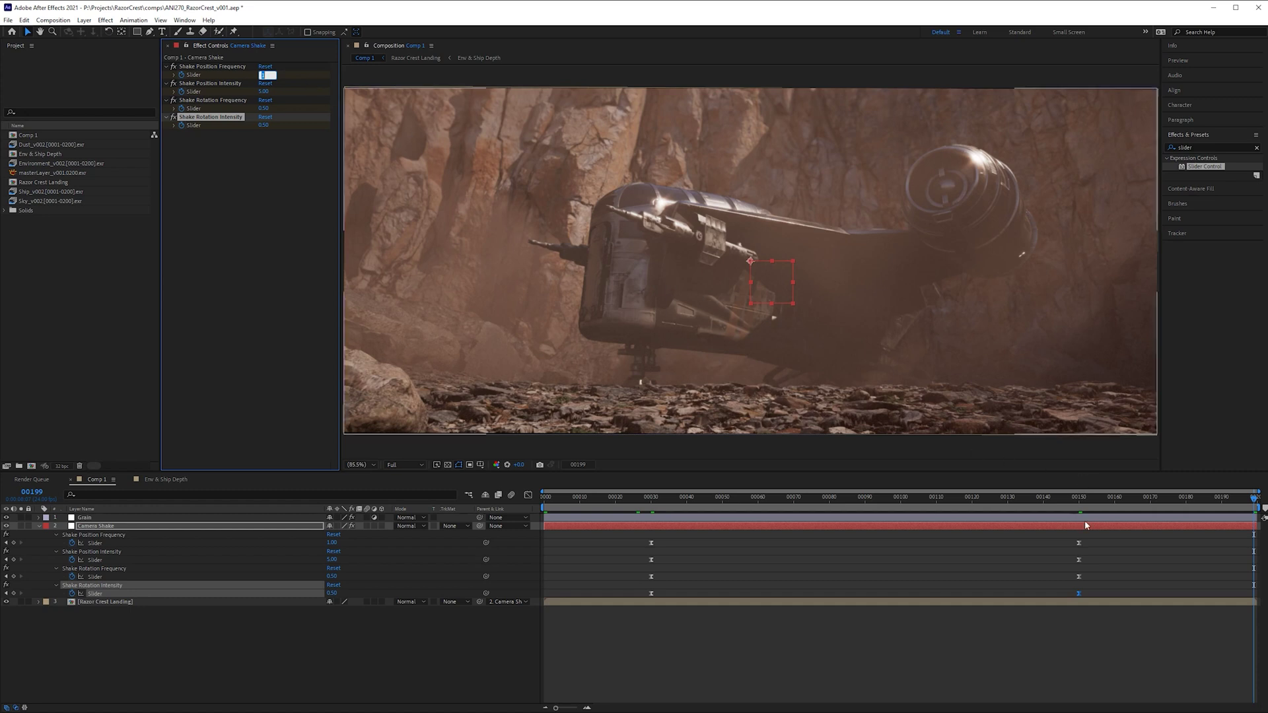
pyautogui.moveTo(1080, 498); pyautogui.dragTo(1255, 518)
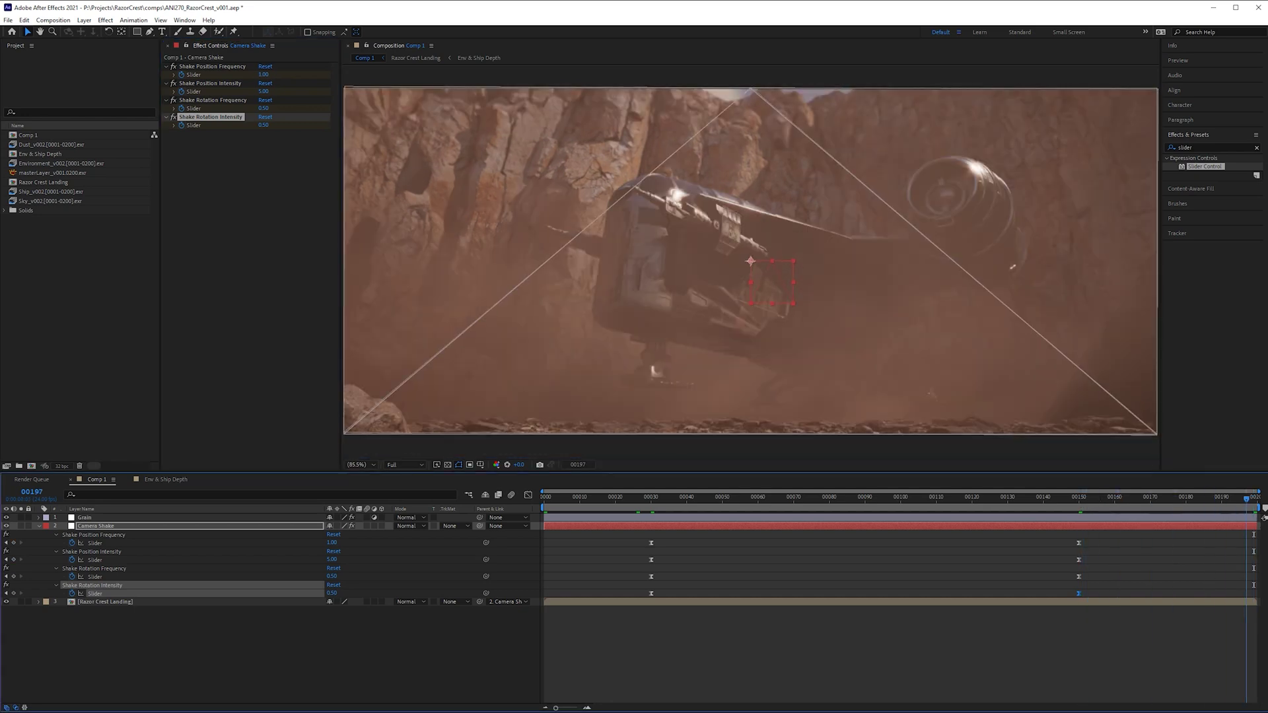
pyautogui.click(267, 74)
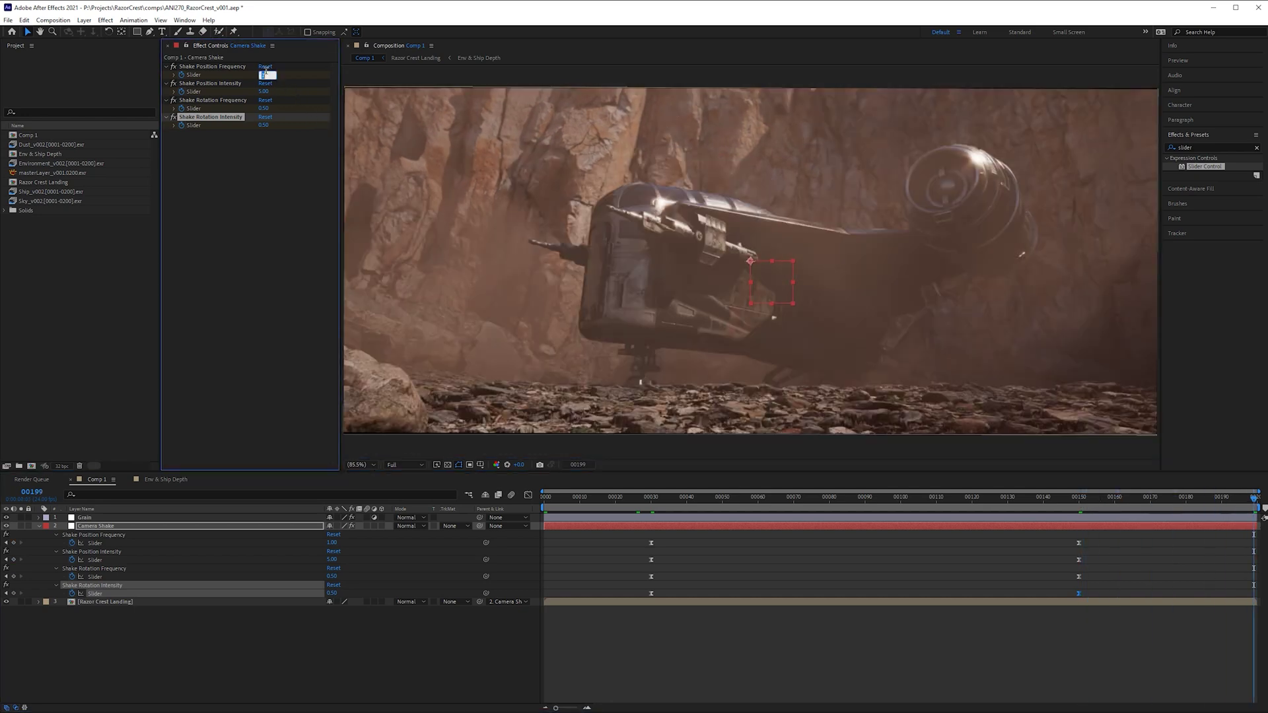
pyautogui.write('0.5')
pyautogui.press('Return')
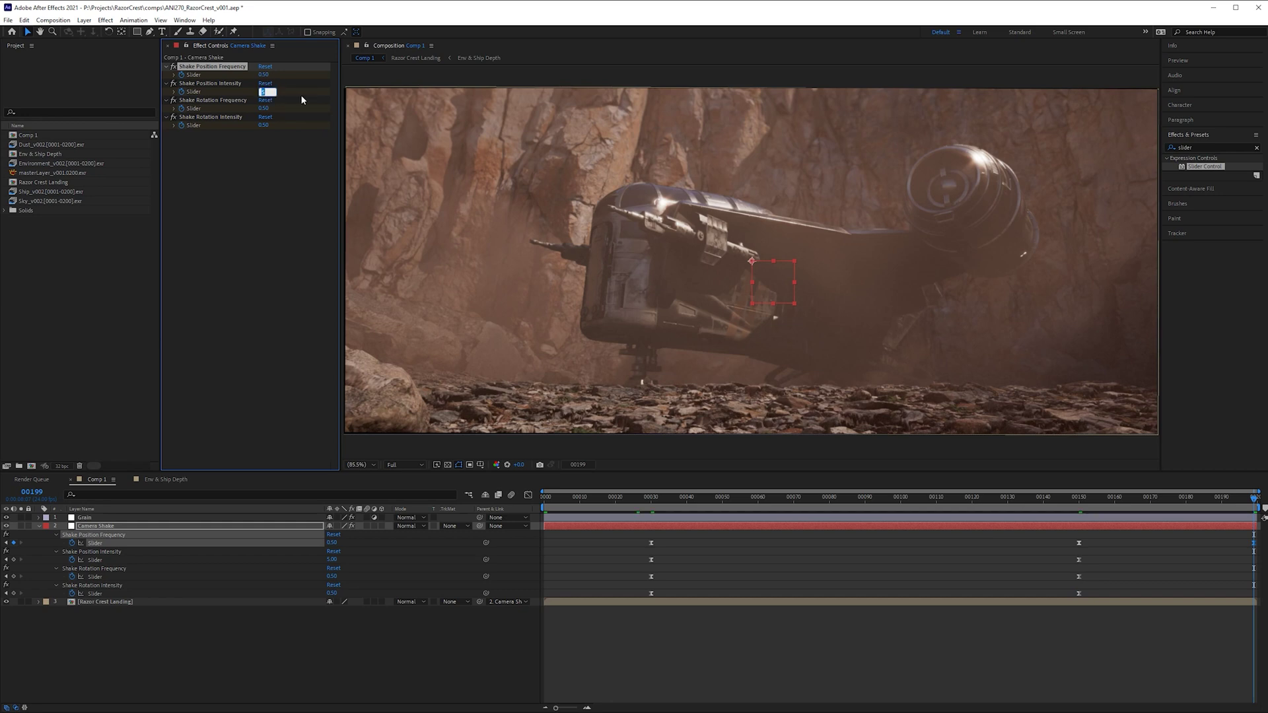
pyautogui.write('2')
pyautogui.press('Return')
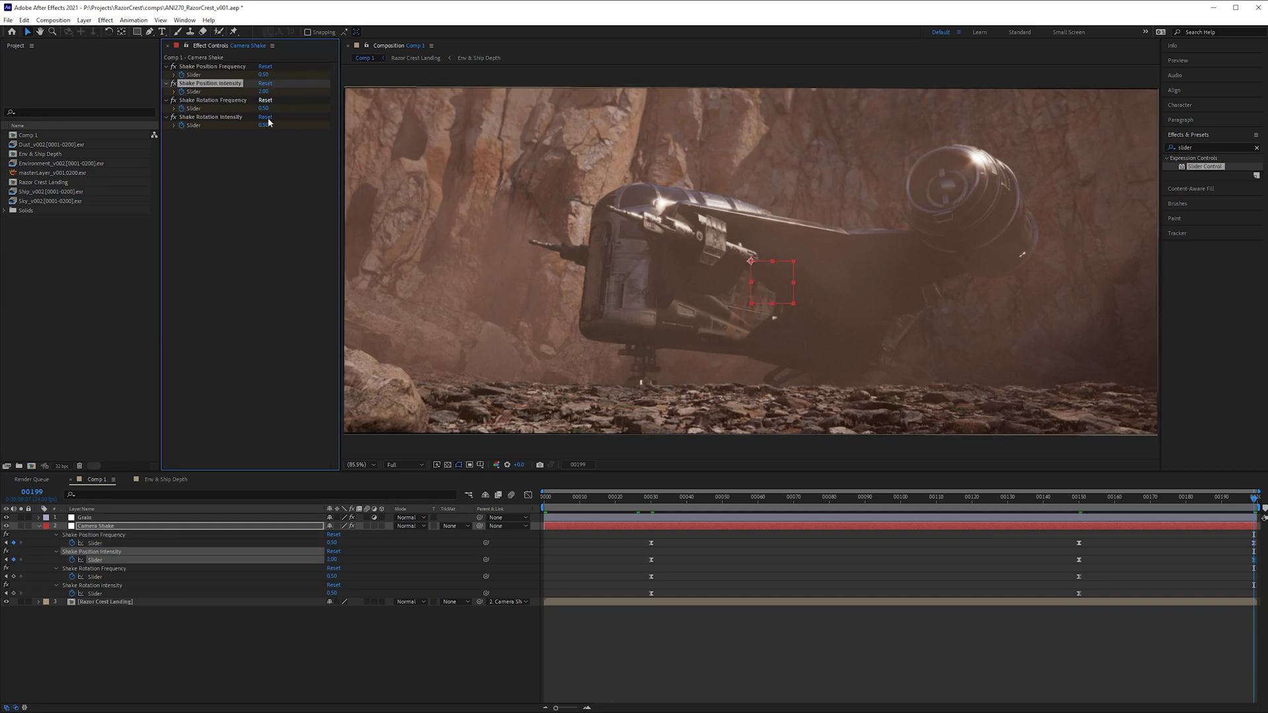
# - Set Shake Rotation Frequency to 0.1 and Shake Rotation Intensity to 0.15, then deselect the layer
pyautogui.write('0.1')
pyautogui.press('Return')
pyautogui.click(262, 125)
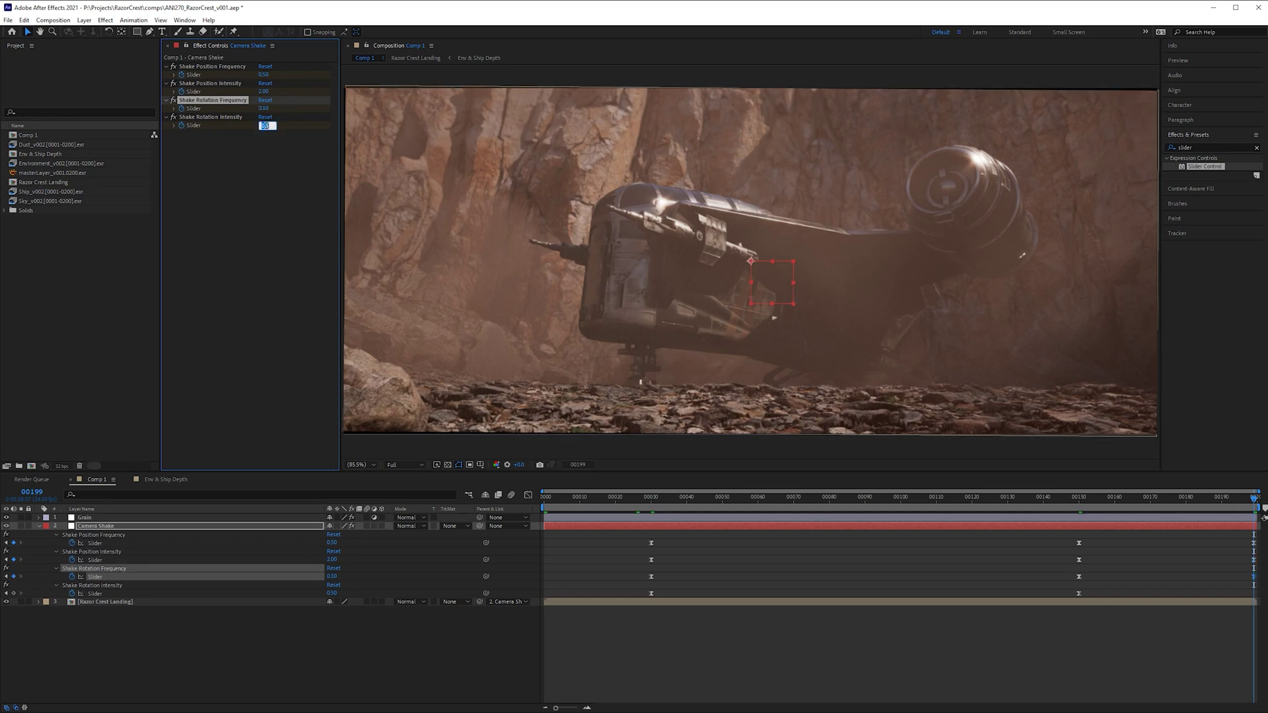
pyautogui.write('2')
pyautogui.press('Return')
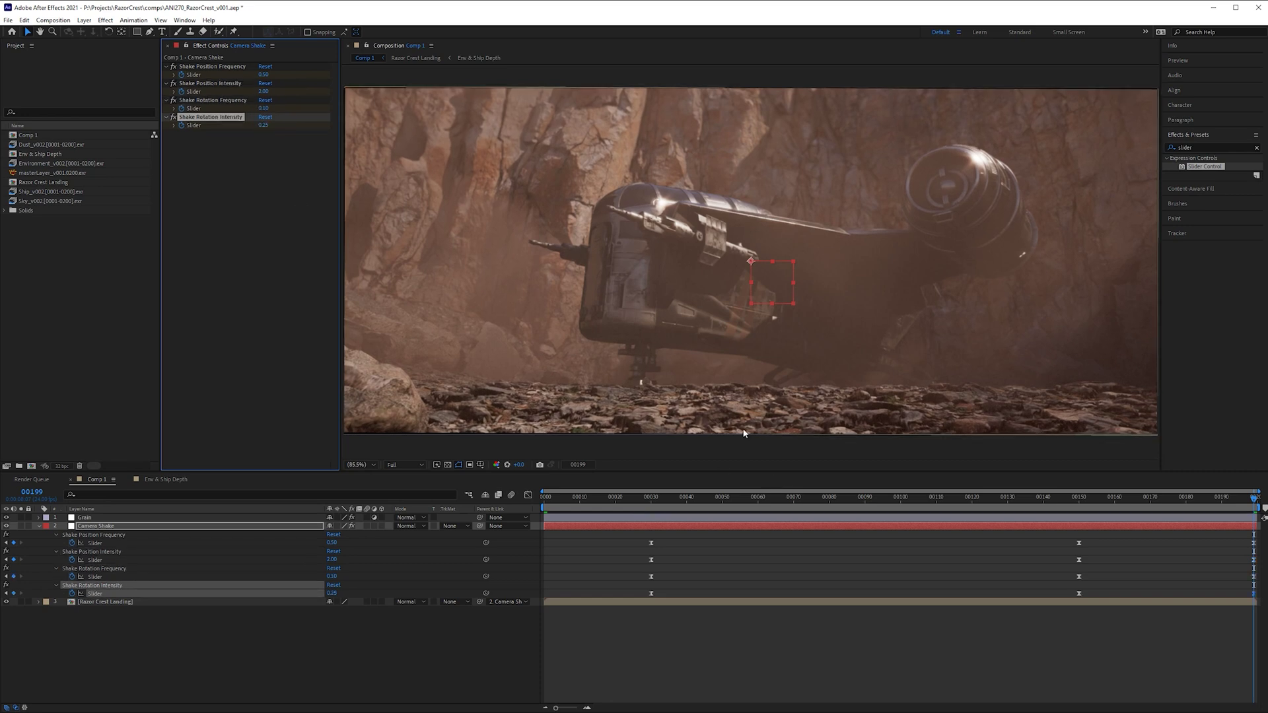
pyautogui.moveTo(264, 125); pyautogui.dragTo(262, 125)
pyautogui.click(262, 125)
pyautogui.write('.1')
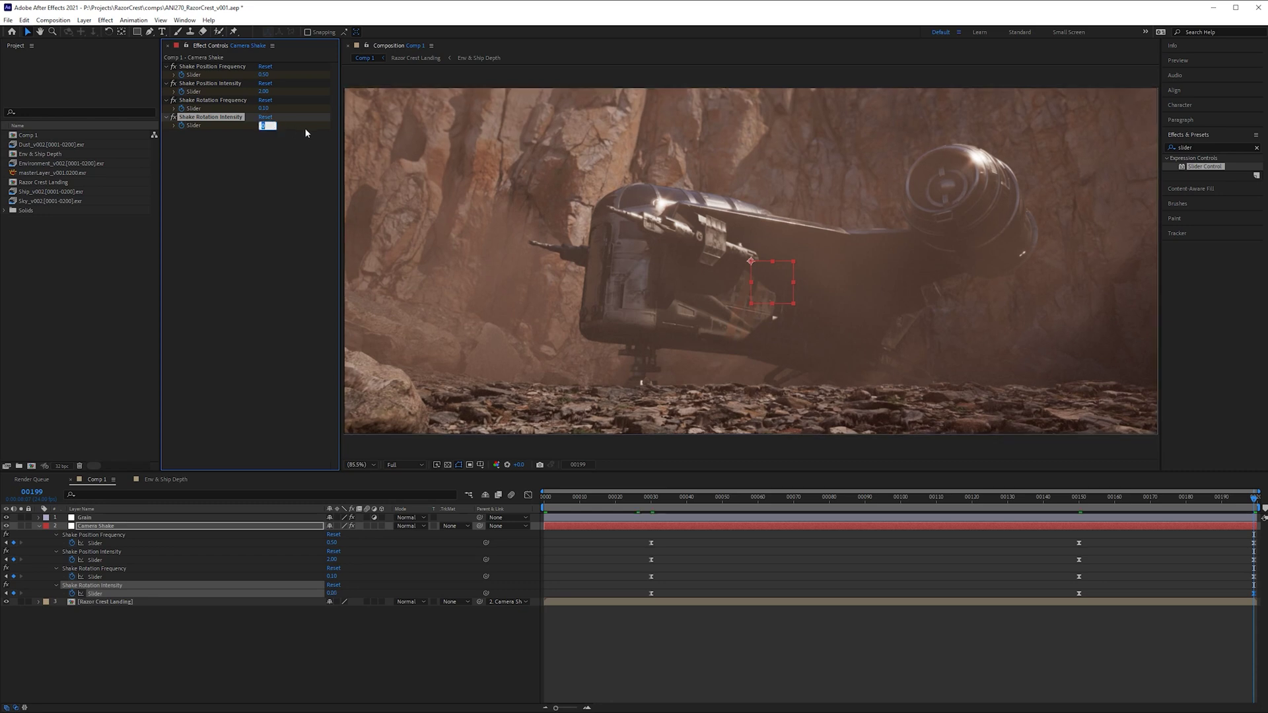
pyautogui.write('5')
pyautogui.press('Return')
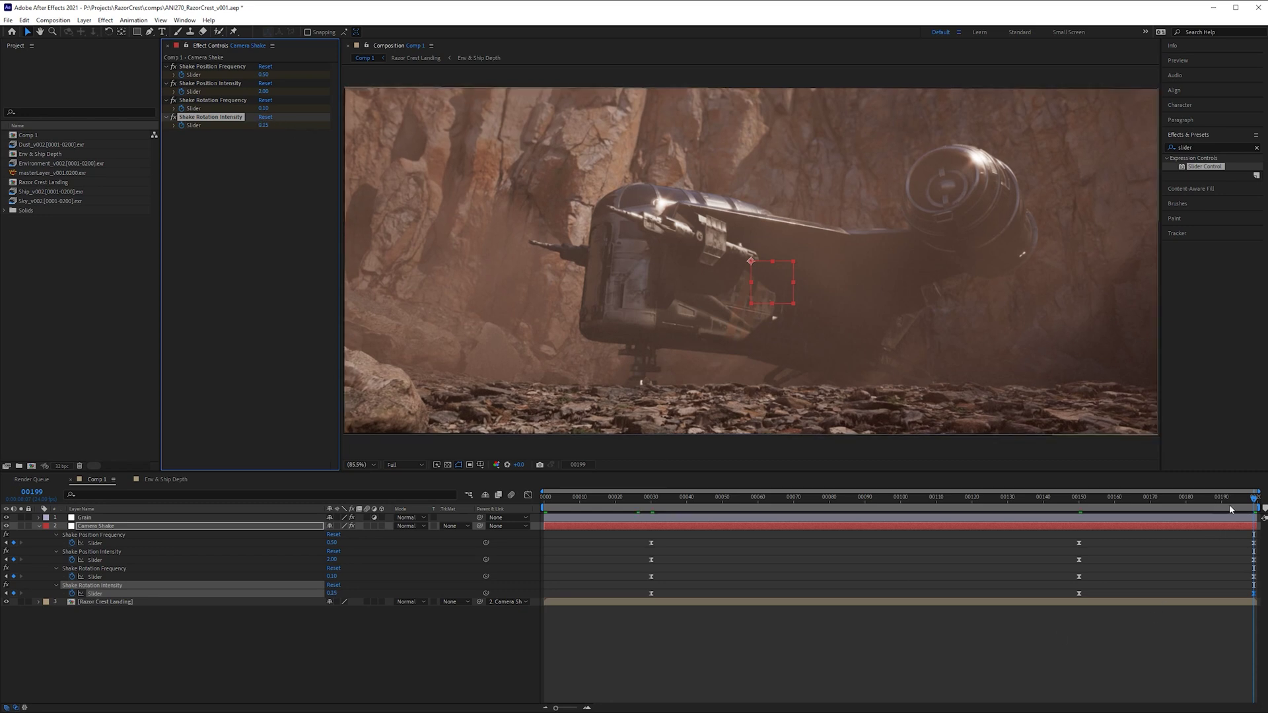
pyautogui.click(1223, 659)
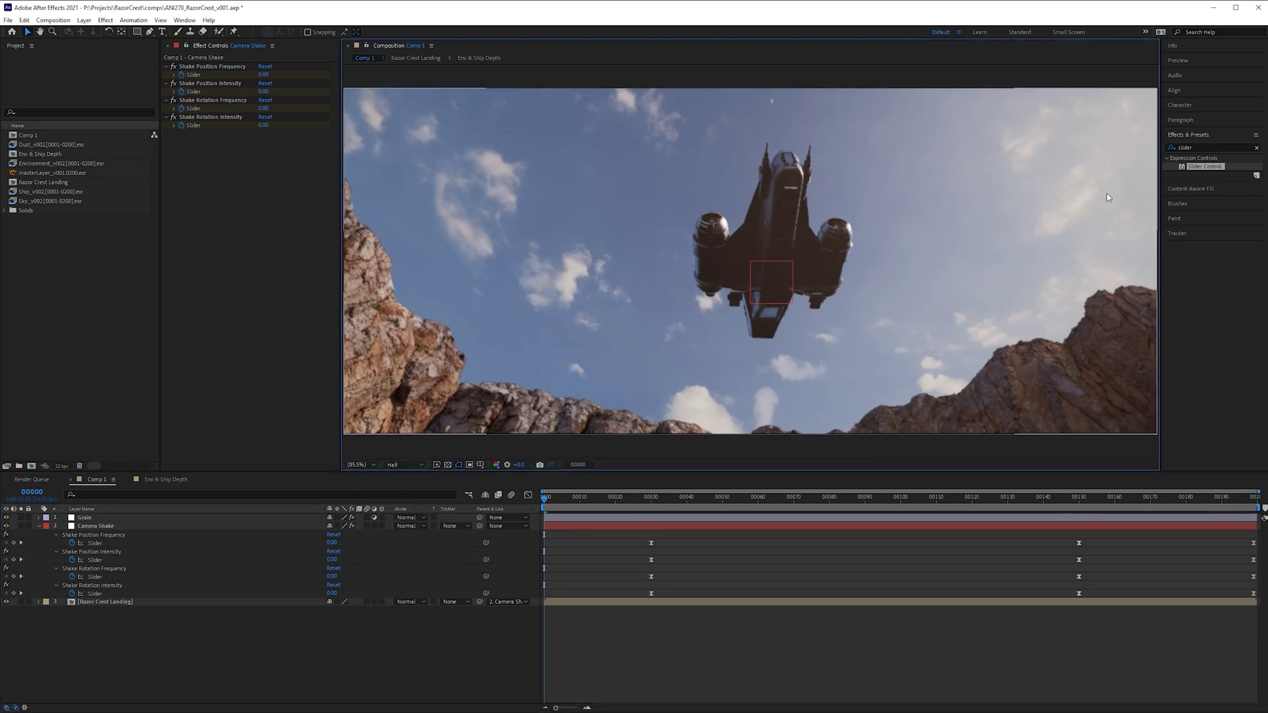
# - Open the Preview panel and play Comp 1 to watch the new camera shake
pyautogui.click(1182, 61)
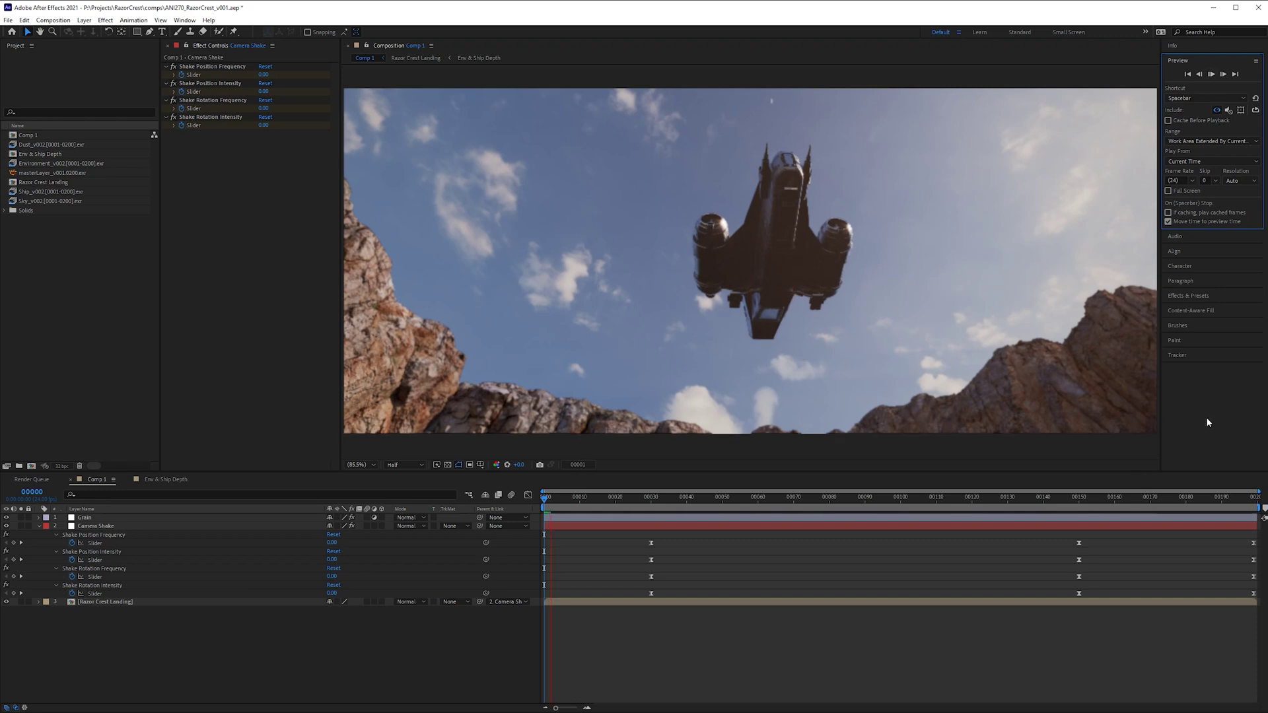
pyautogui.press('space')
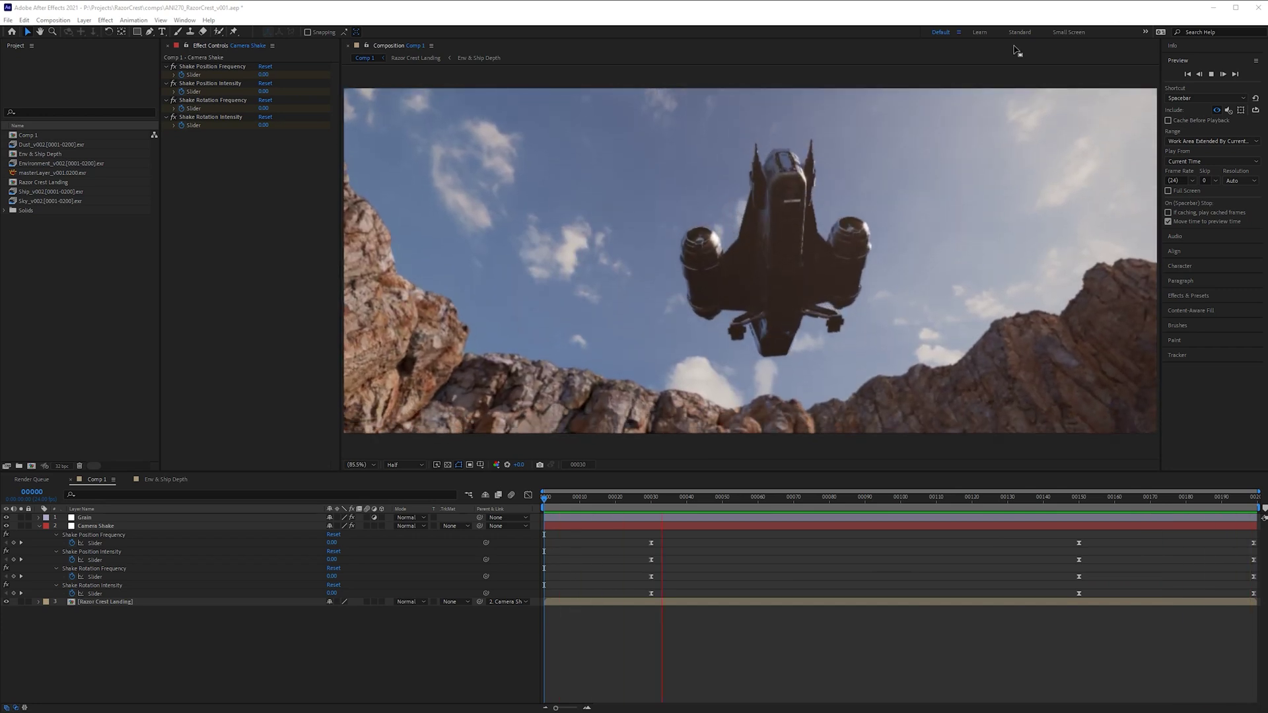
# - At the dusty landing frame 150, raise Shake Position Intensity to 10
pyautogui.moveTo(1089, 502)
pyautogui.mouseDown()
pyautogui.moveTo(1108, 503)
pyautogui.moveTo(1030, 503)
pyautogui.moveTo(1081, 503)
pyautogui.mouseUp()
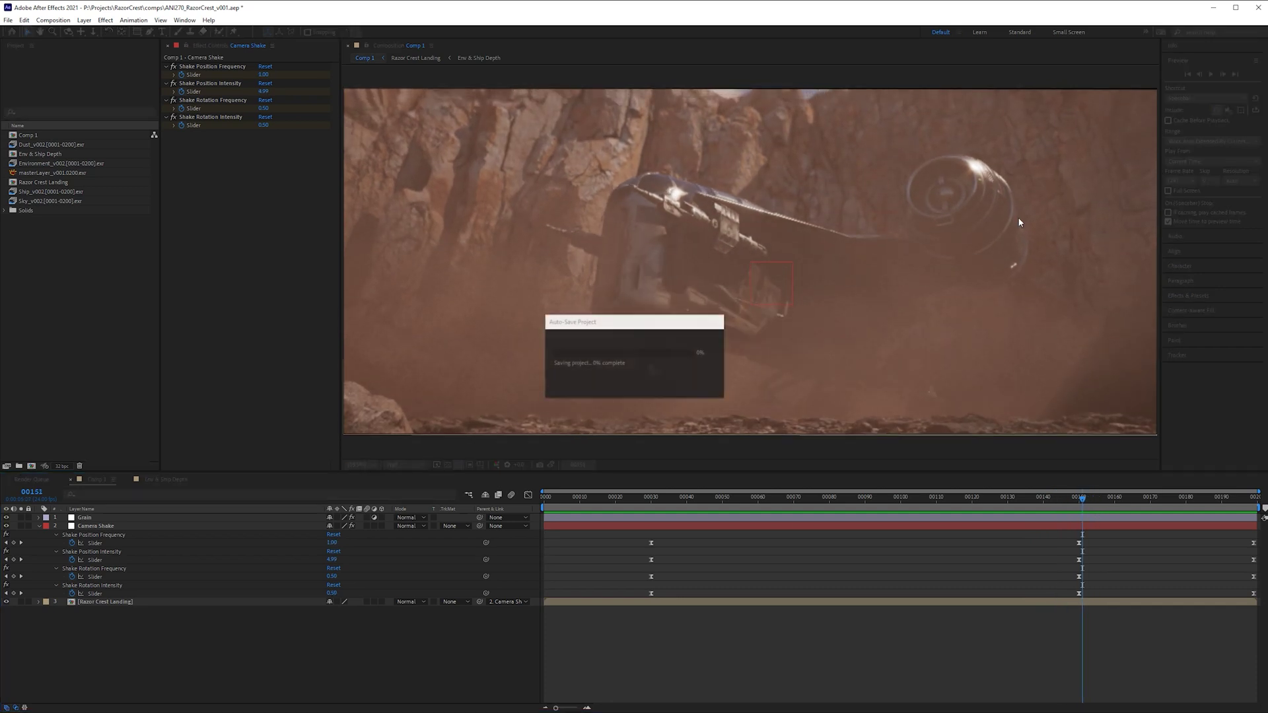
pyautogui.scroll(6, 936, 229)
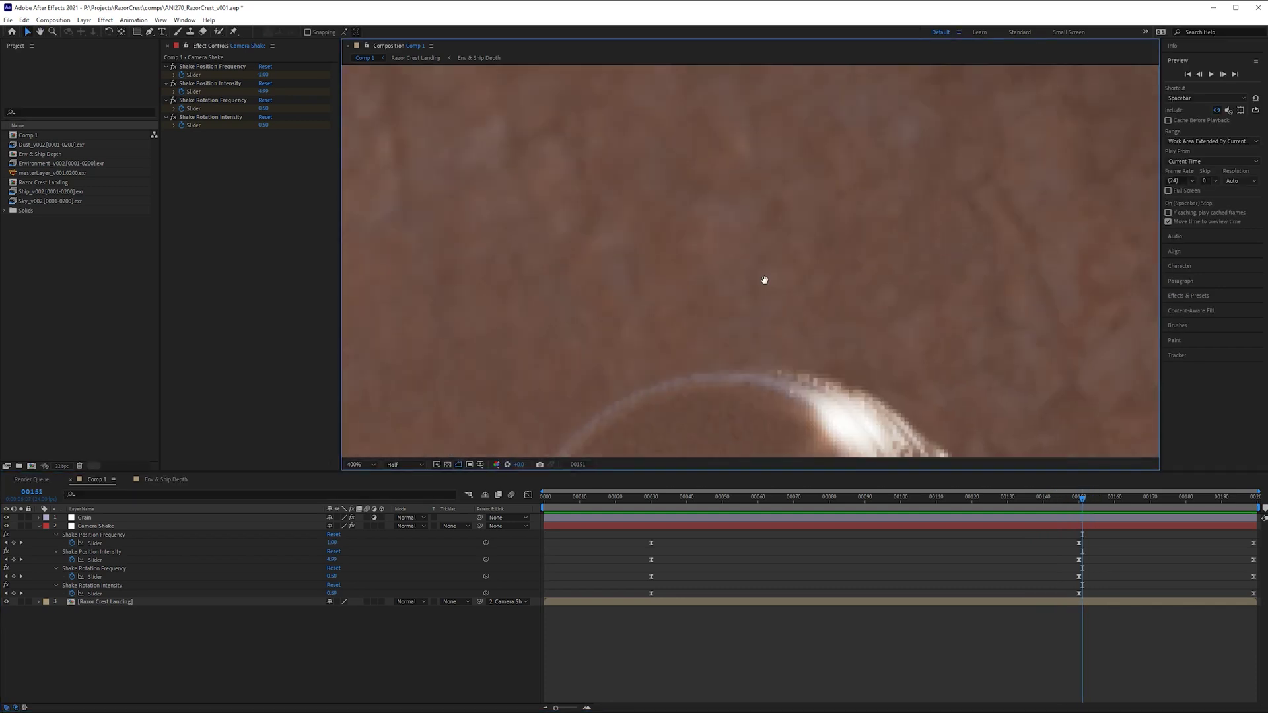
pyautogui.scroll(3, 764, 280)
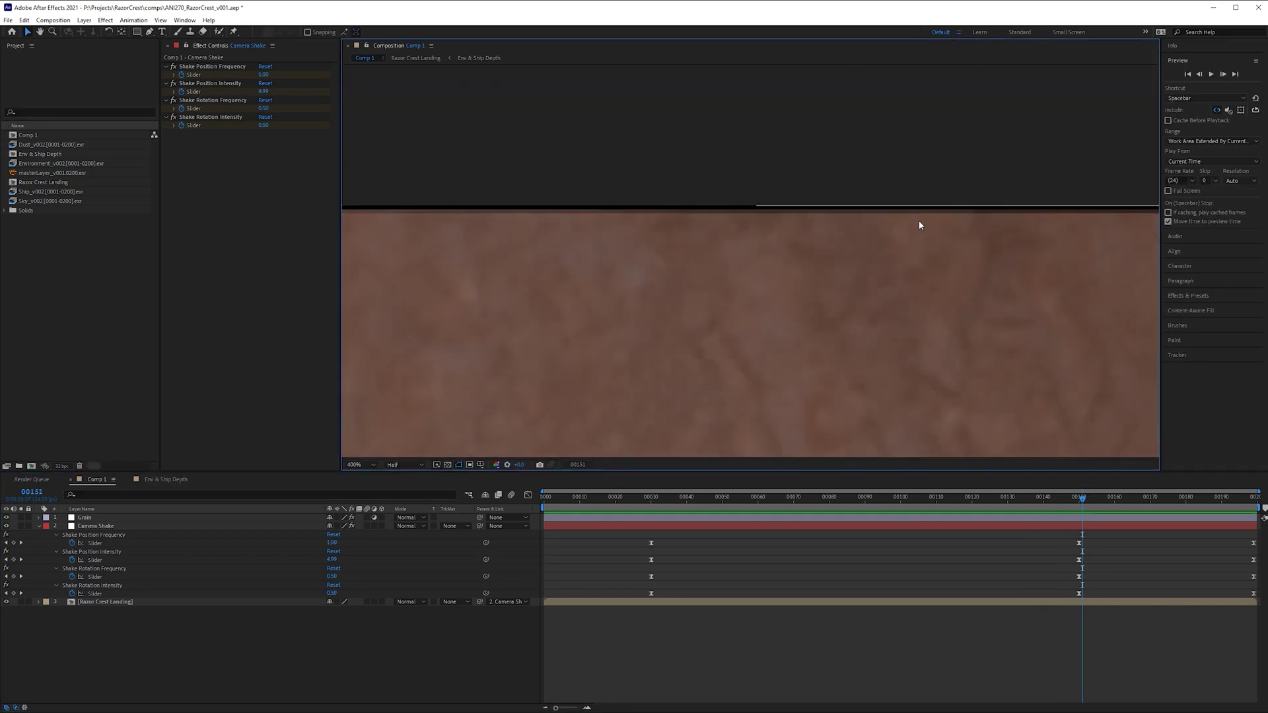
pyautogui.moveTo(1003, 233); pyautogui.dragTo(572, 272, button='middle')
pyautogui.moveTo(1096, 501)
pyautogui.mouseDown()
pyautogui.moveTo(1034, 511)
pyautogui.moveTo(1116, 515)
pyautogui.moveTo(987, 518)
pyautogui.moveTo(1078, 517)
pyautogui.mouseUp()
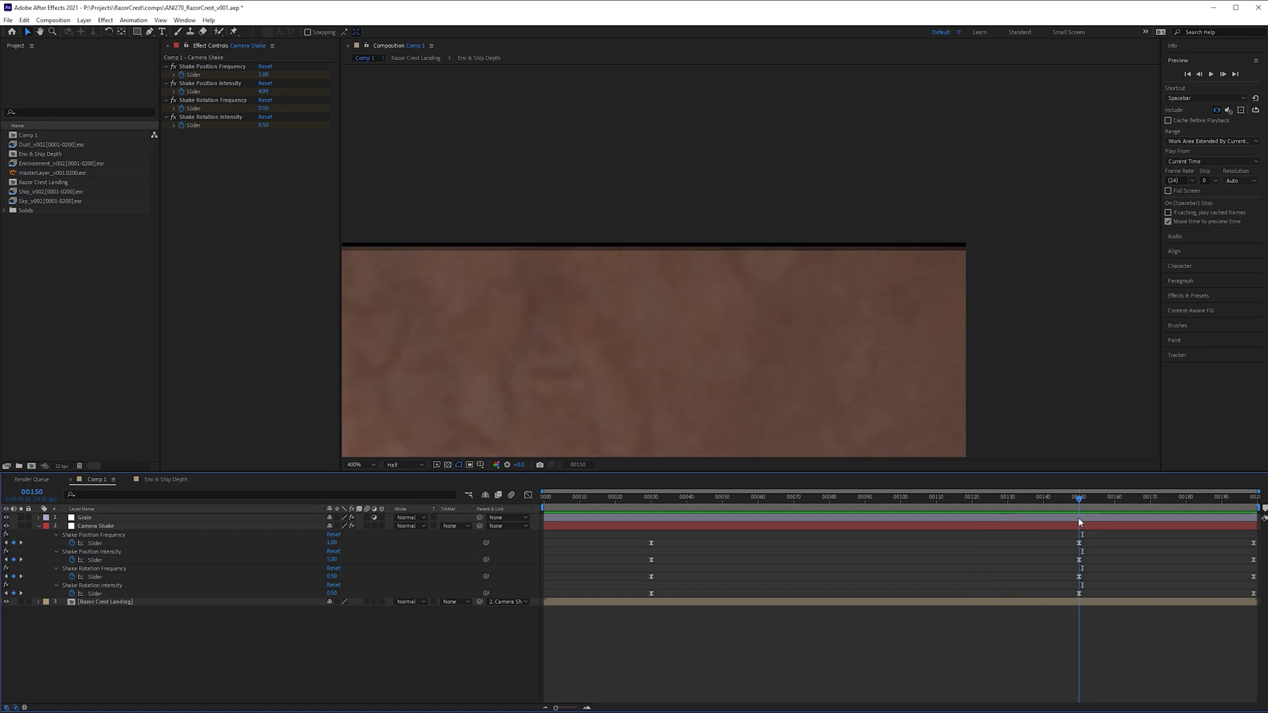
pyautogui.click(266, 92)
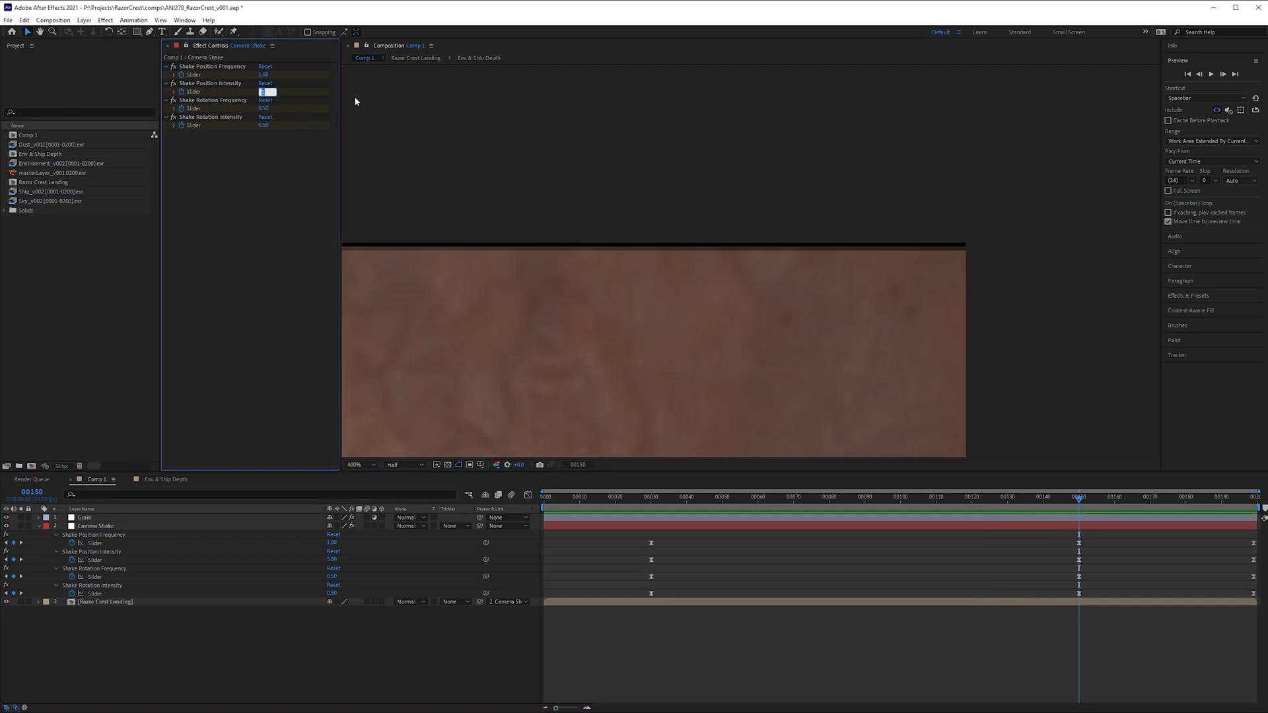
pyautogui.write('10')
pyautogui.press('Return')
# - Fit the composition in the viewer and play the shot back from frame 30
pyautogui.scroll(-6, 901, 228)
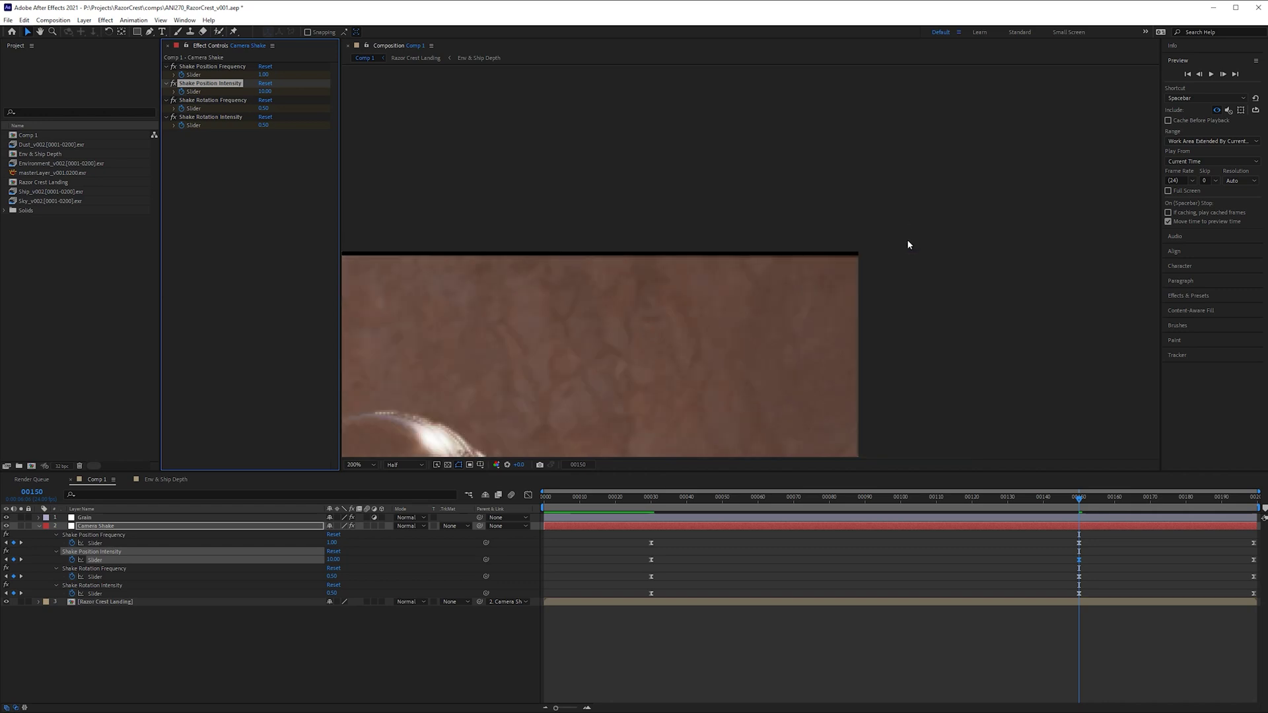
pyautogui.moveTo(934, 276); pyautogui.dragTo(1009, 227)
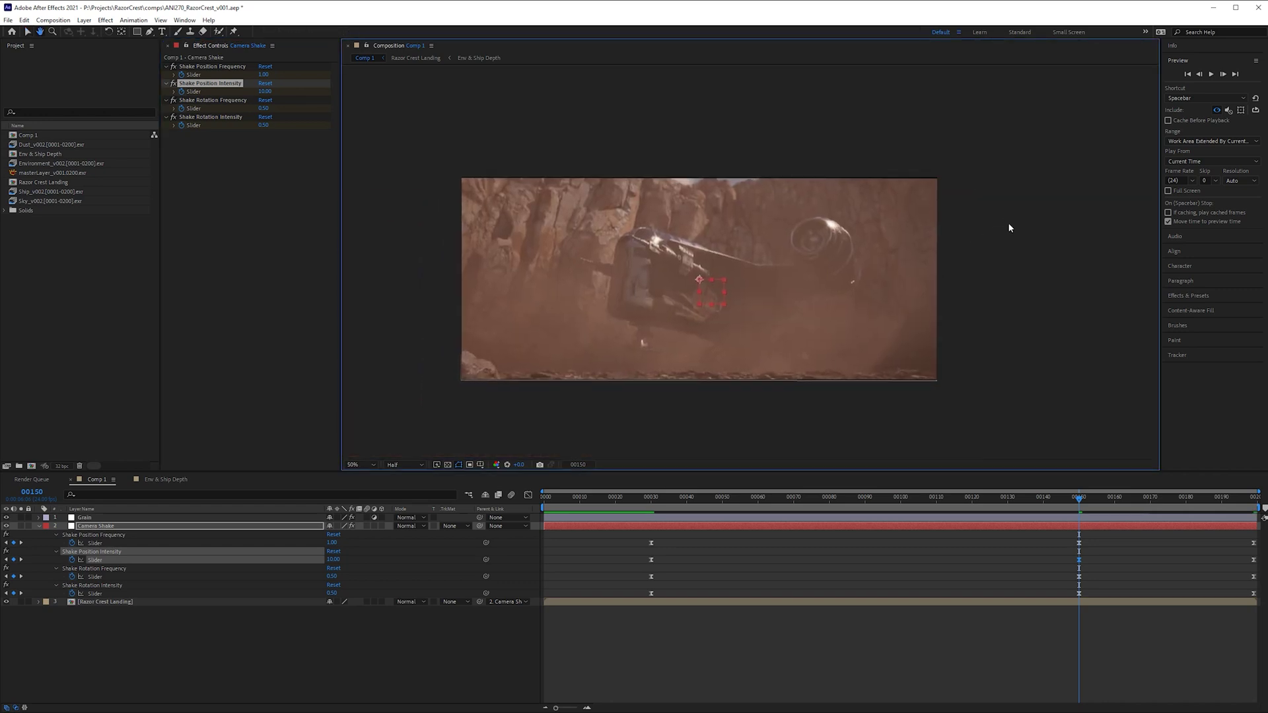
pyautogui.hotkey('shift', '/')
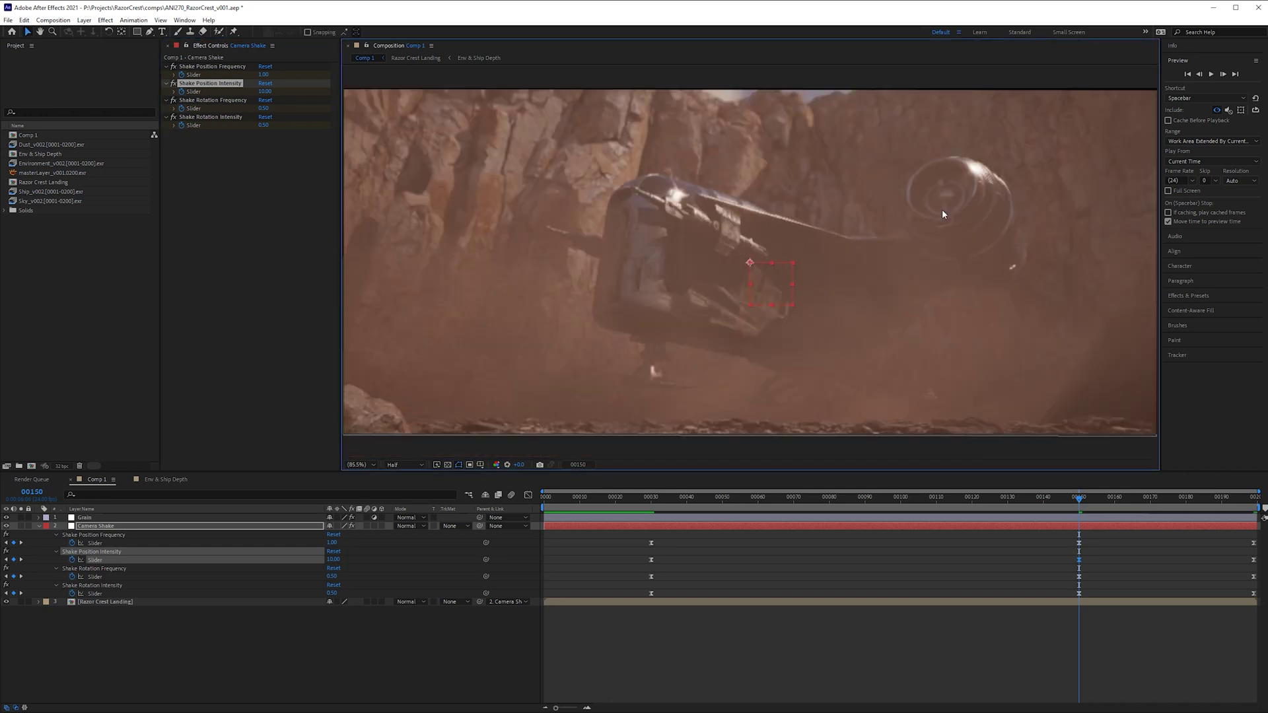
pyautogui.click(651, 507)
pyautogui.press('v')
pyautogui.press('space')
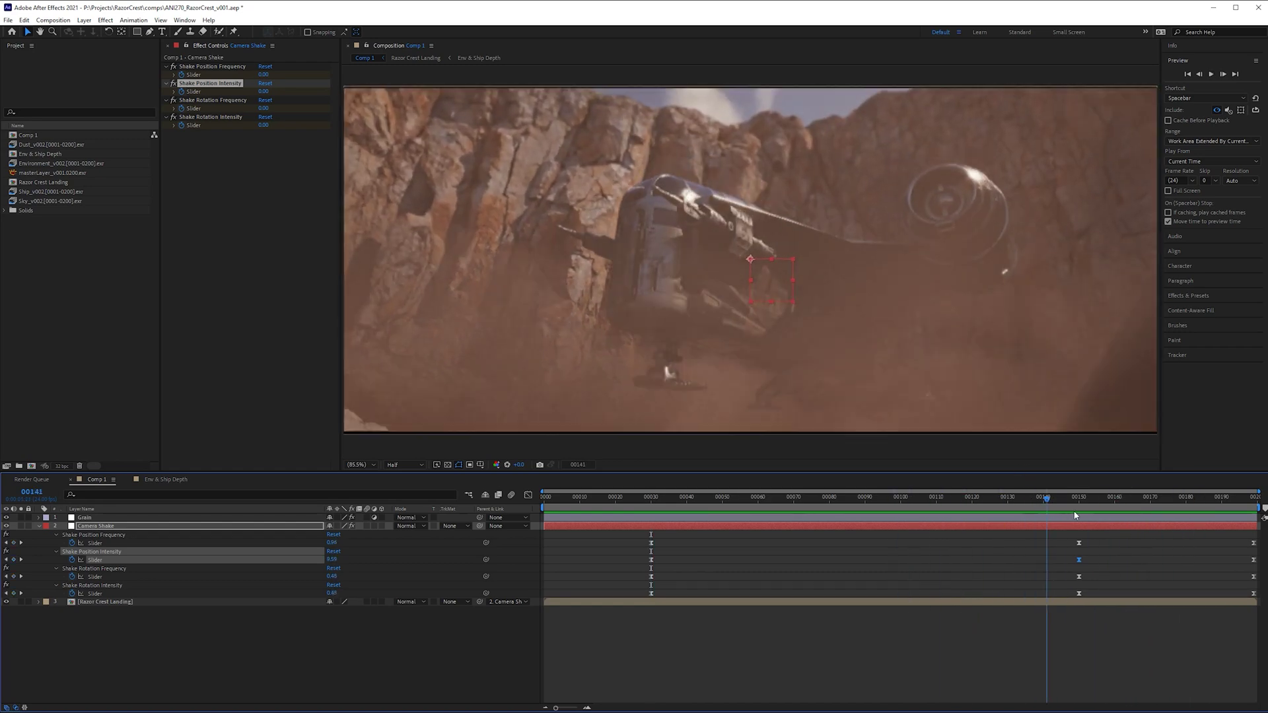
# - Around frame 151, magnify the viewer to inspect the frame edges, then select Razor Crest Landing
pyautogui.moveTo(1074, 513)
pyautogui.mouseDown()
pyautogui.moveTo(1134, 506)
pyautogui.moveTo(1080, 514)
pyautogui.mouseUp()
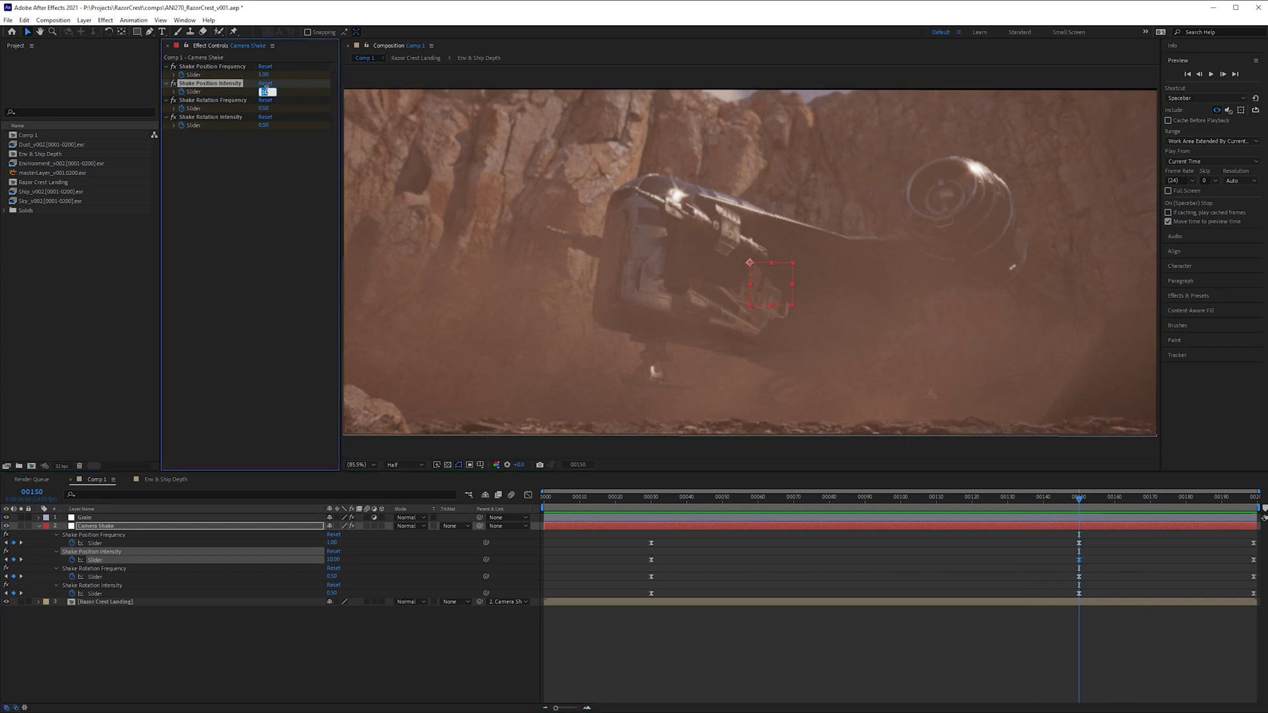
pyautogui.moveTo(858, 198); pyautogui.dragTo(735, 236, button='middle')
pyautogui.click(1049, 88)
pyautogui.scroll(1, 1051, 89)
pyautogui.moveTo(1051, 89); pyautogui.dragTo(835, 213, button='middle')
pyautogui.scroll(1, 836, 212)
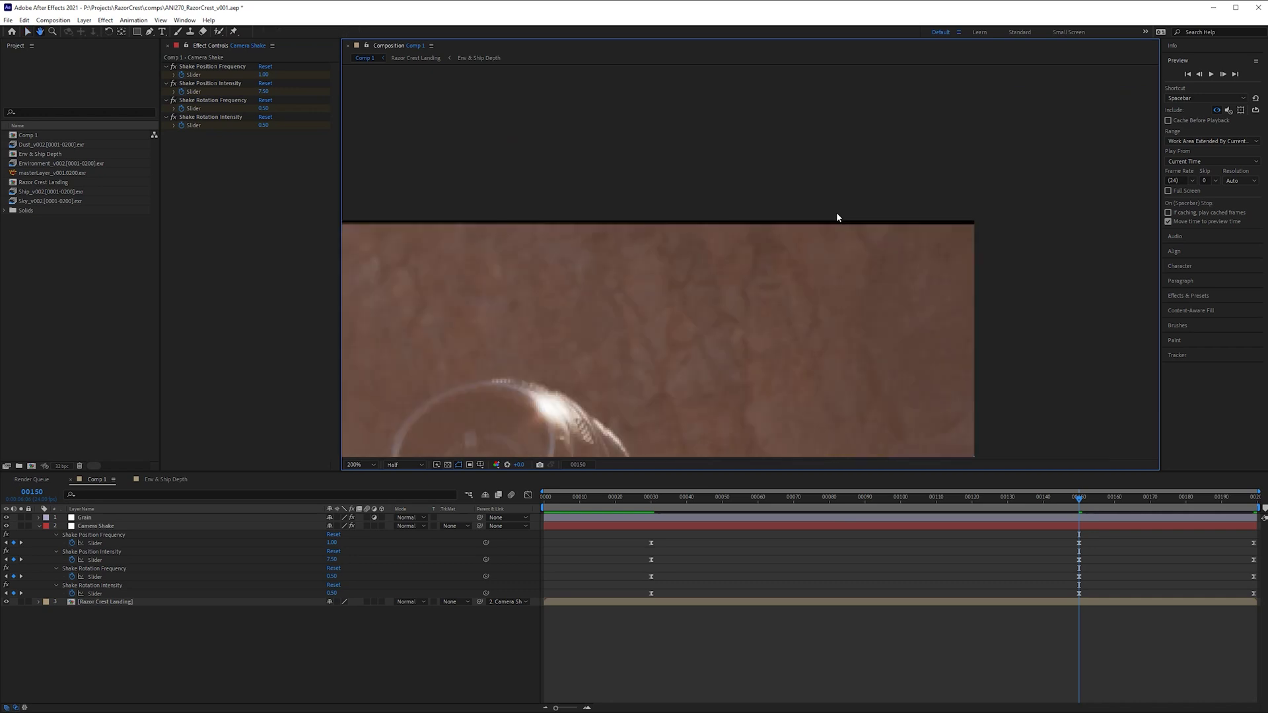
pyautogui.scroll(1, 984, 216)
pyautogui.moveTo(1066, 203); pyautogui.dragTo(759, 226, button='middle')
pyautogui.scroll(-4, 870, 215)
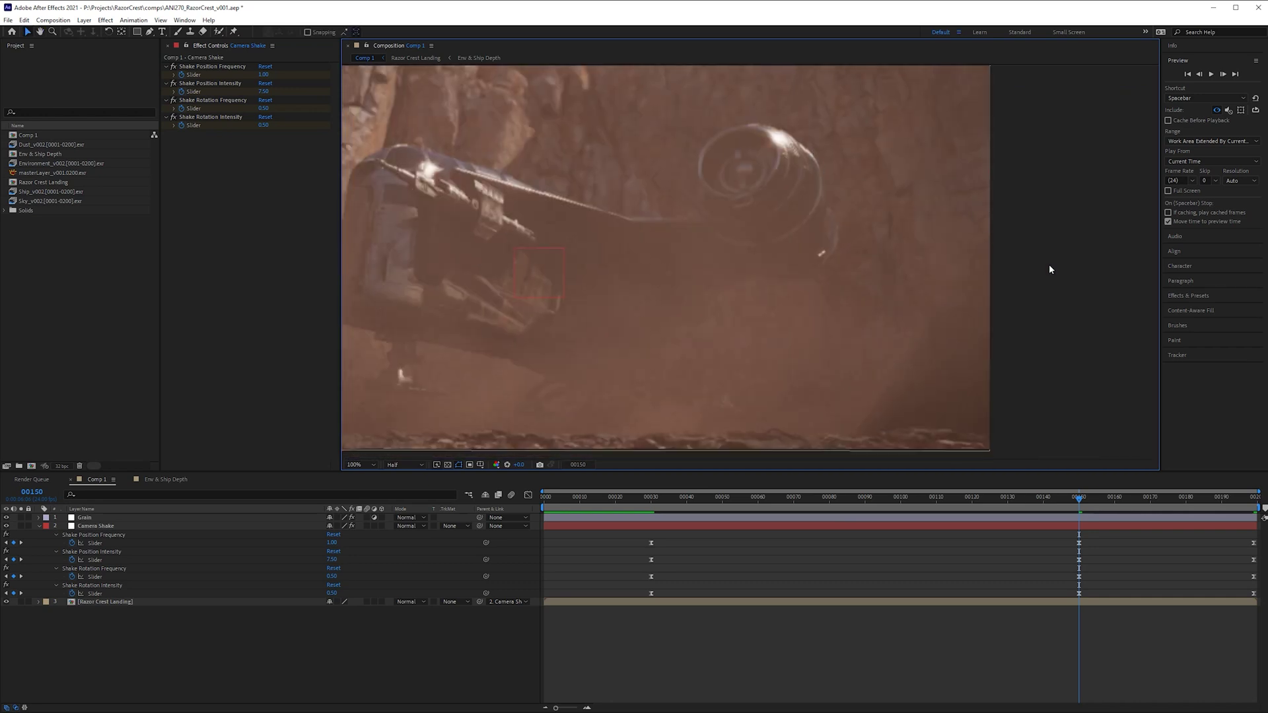
pyautogui.click(121, 602)
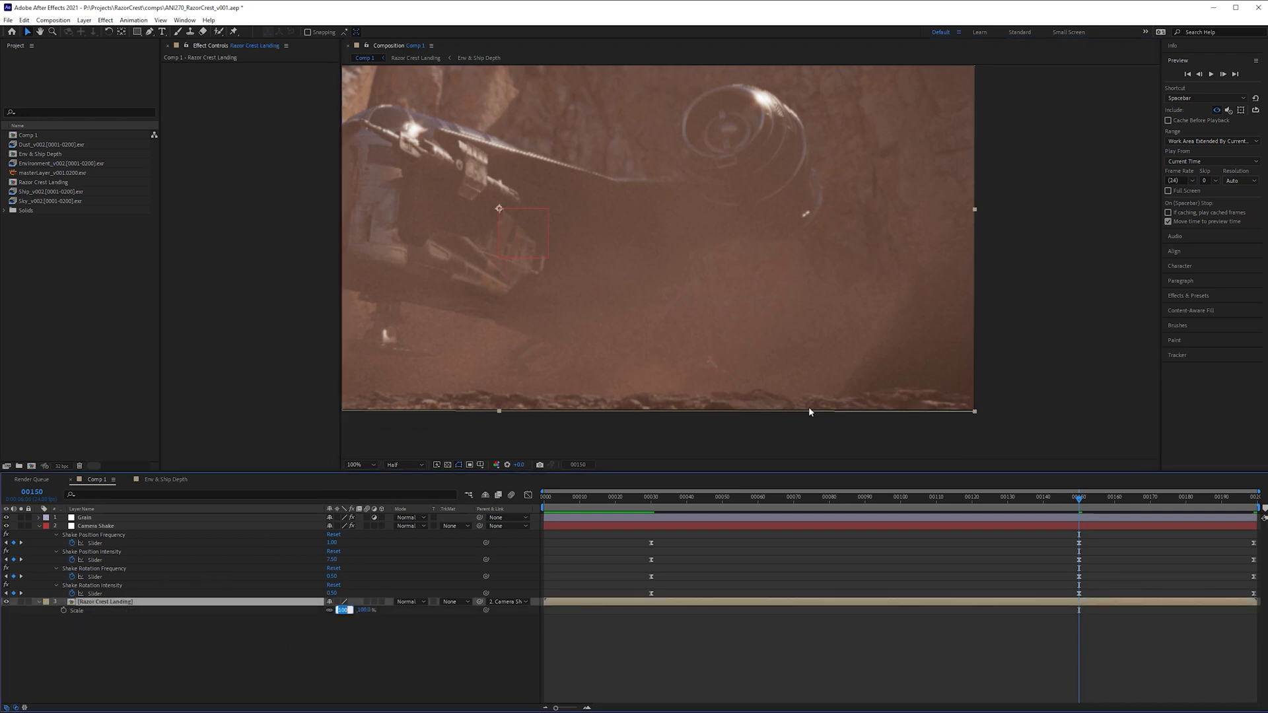
# - Set the Razor Crest Landing layer's Scale to 101%
pyautogui.scroll(1, 808, 343)
pyautogui.moveTo(861, 315); pyautogui.dragTo(792, 365, button='middle')
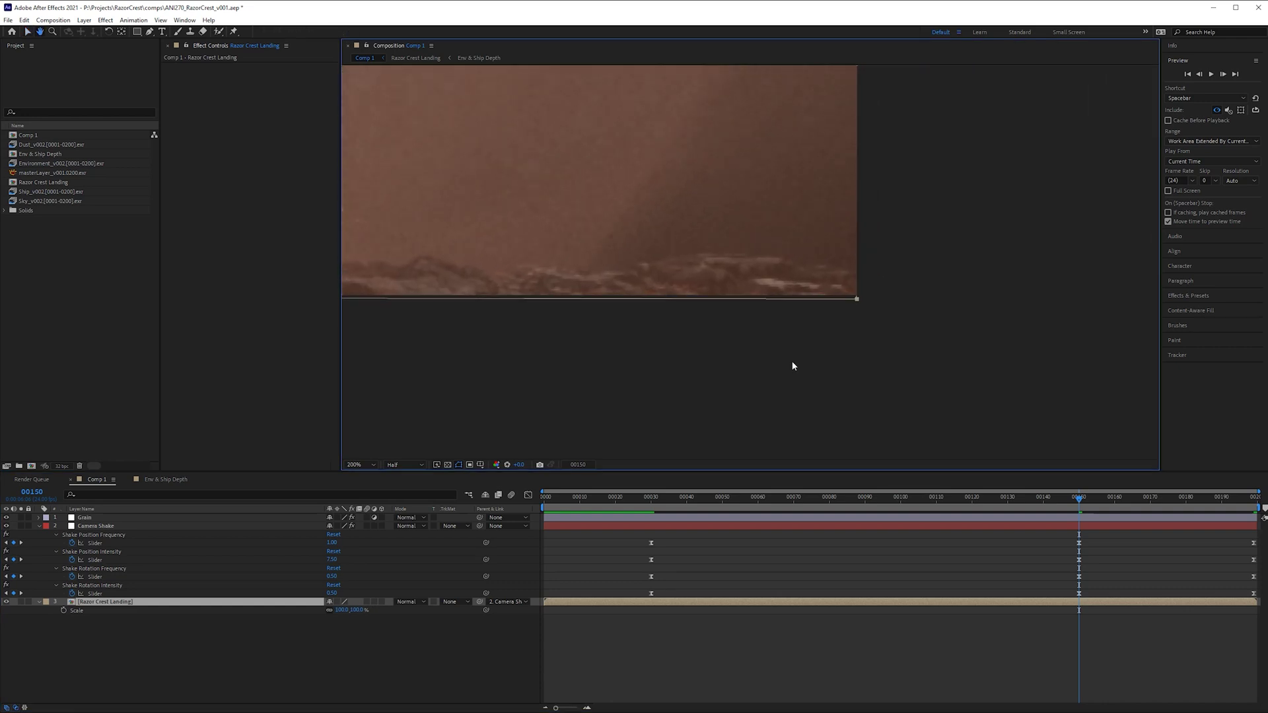
pyautogui.scroll(1, 807, 350)
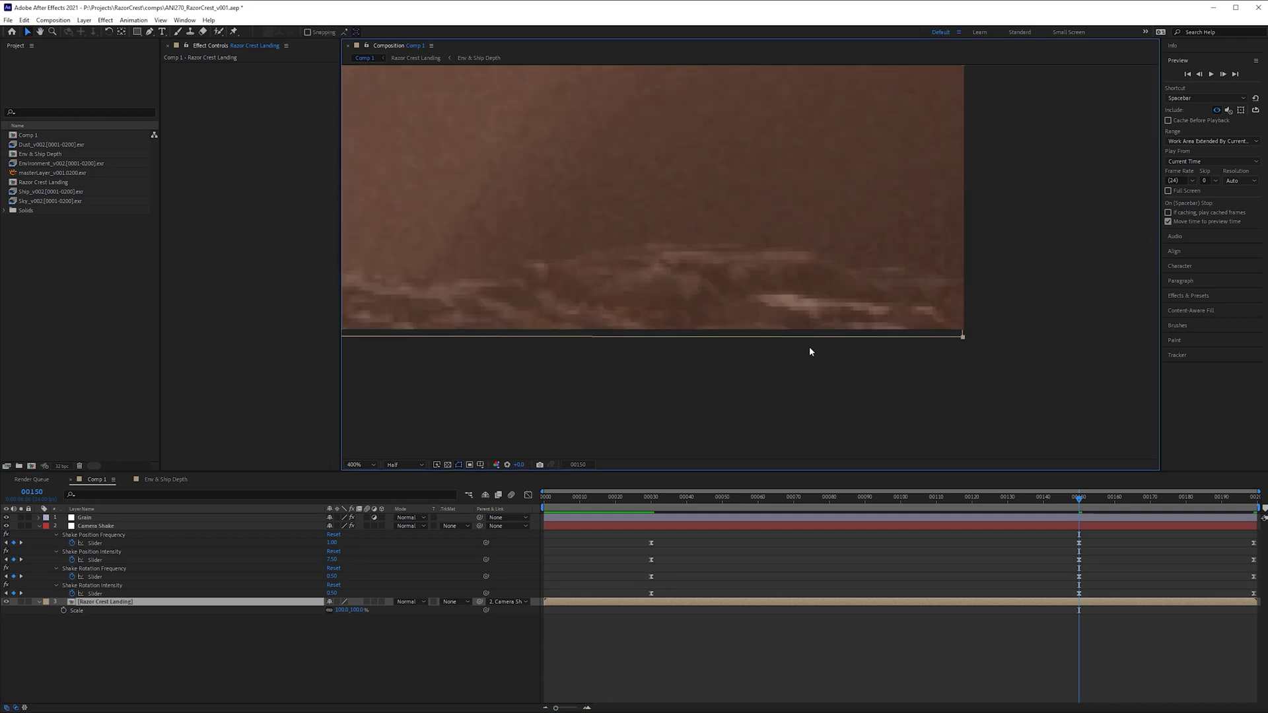
pyautogui.click(342, 610)
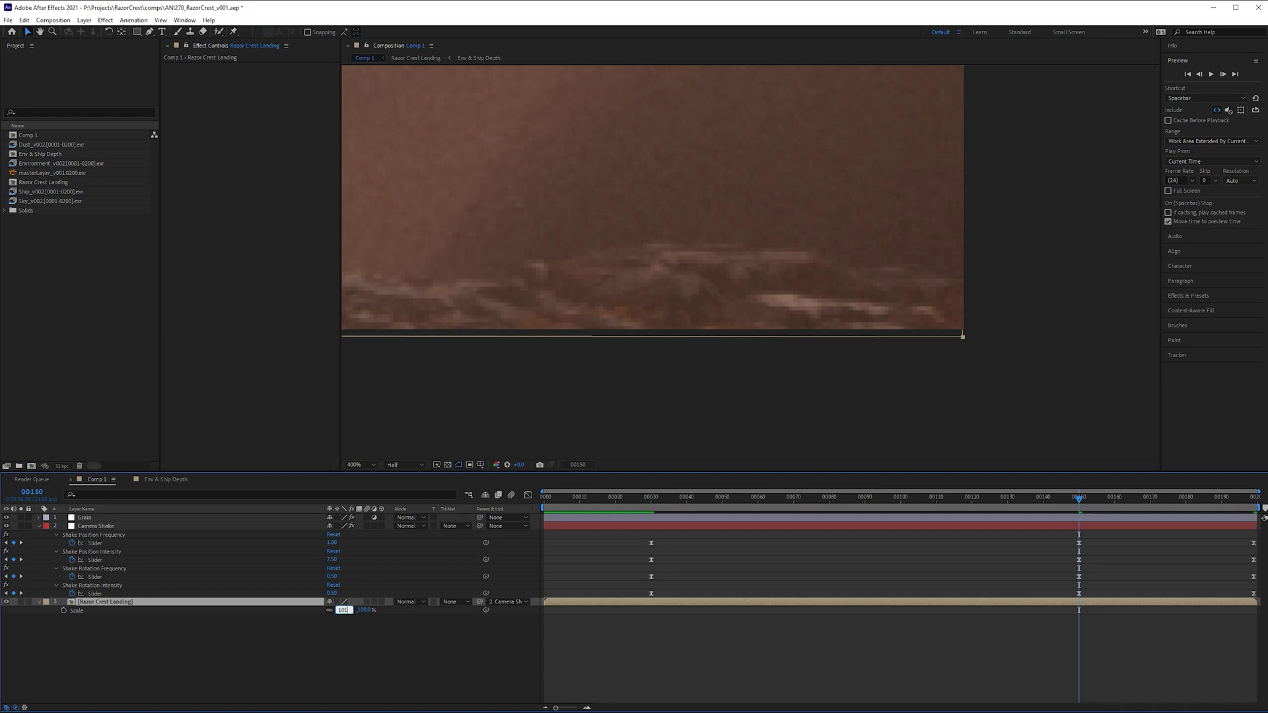
pyautogui.press('Return')
# - Inspect the layer's top-right corner, then raise Scale to 101.5%
pyautogui.scroll(-2, 869, 224)
pyautogui.moveTo(896, 183); pyautogui.dragTo(889, 444, button='middle')
pyautogui.moveTo(808, 182); pyautogui.dragTo(811, 227, button='middle')
pyautogui.scroll(1, 828, 157)
pyautogui.scroll(-1, 829, 156)
pyautogui.scroll(5, 909, 131)
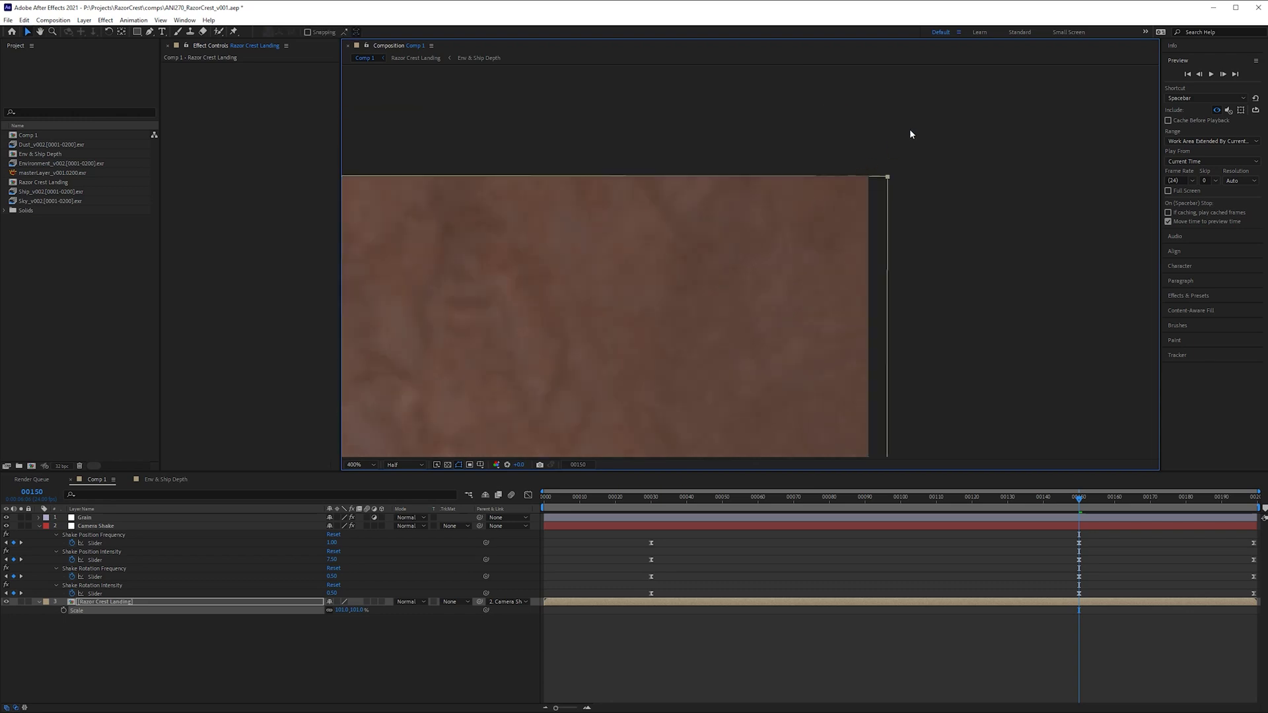
pyautogui.moveTo(1034, 204); pyautogui.dragTo(932, 256)
pyautogui.click(340, 617)
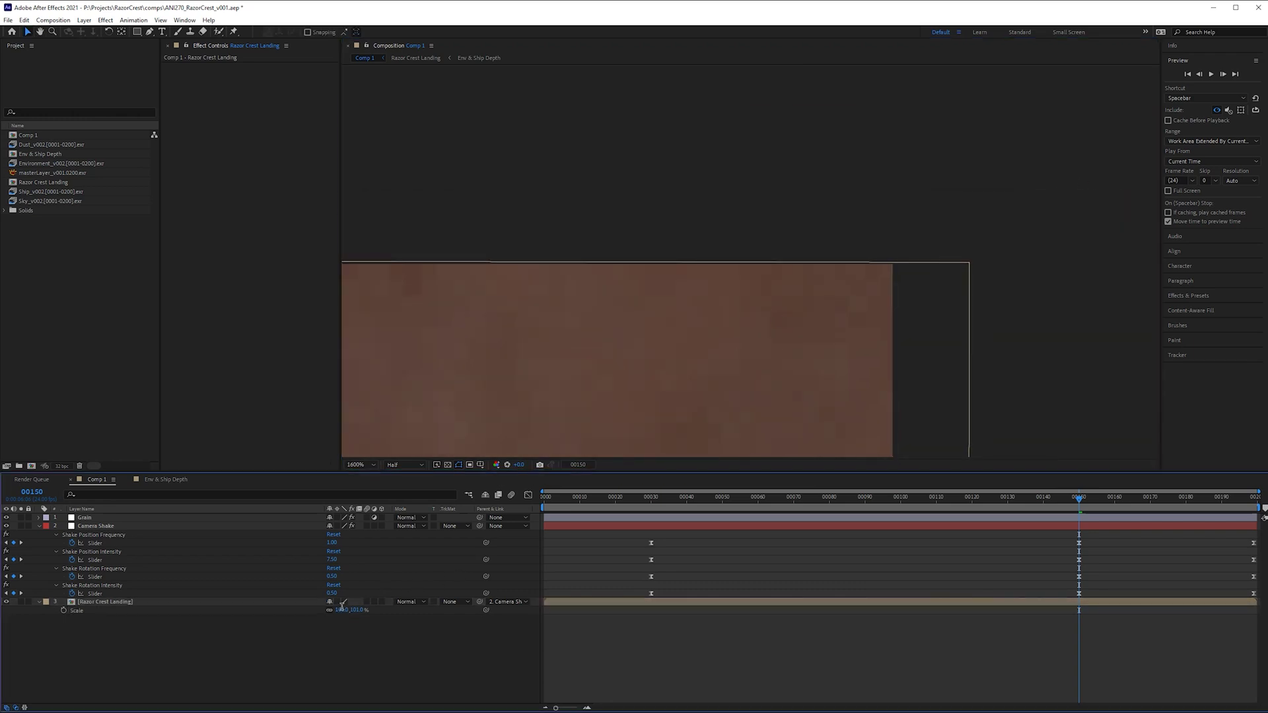
pyautogui.write('.5')
pyautogui.press('Return')
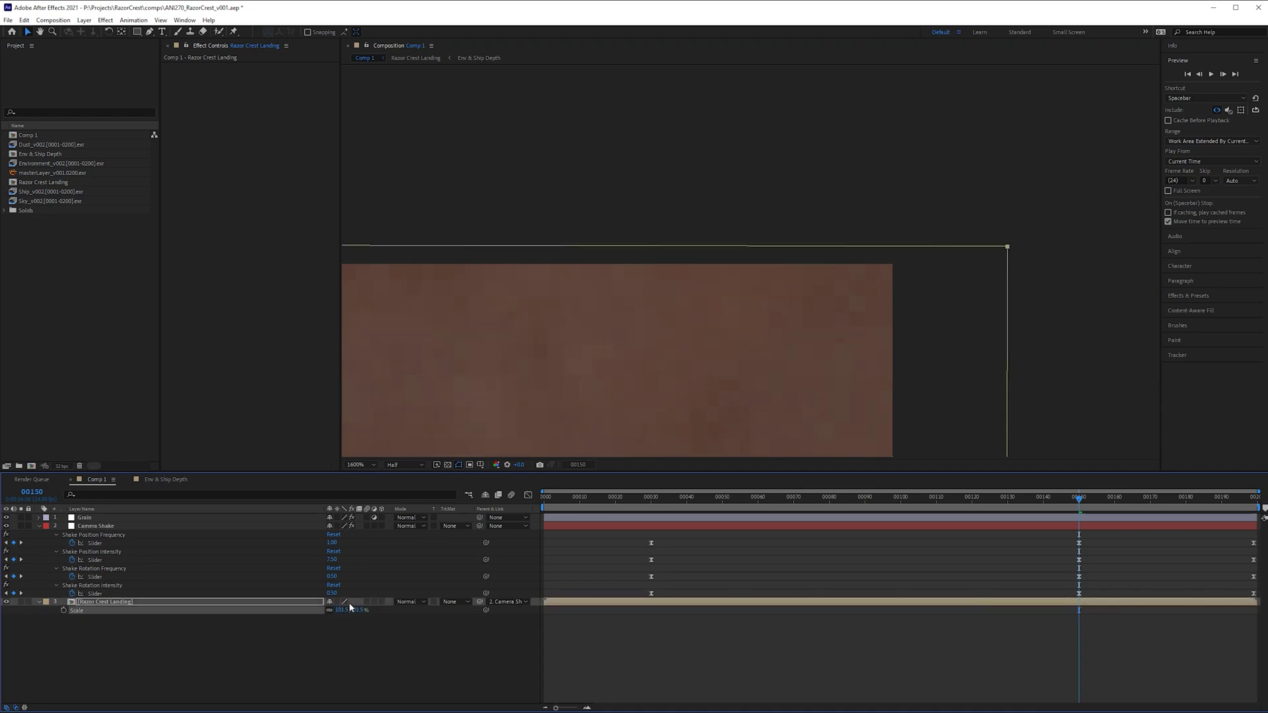
# - Check the scaled layer's edges and scrub through the shot to review the shake
pyautogui.scroll(-5, 640, 362)
pyautogui.moveTo(709, 356); pyautogui.dragTo(1167, 271, button='middle')
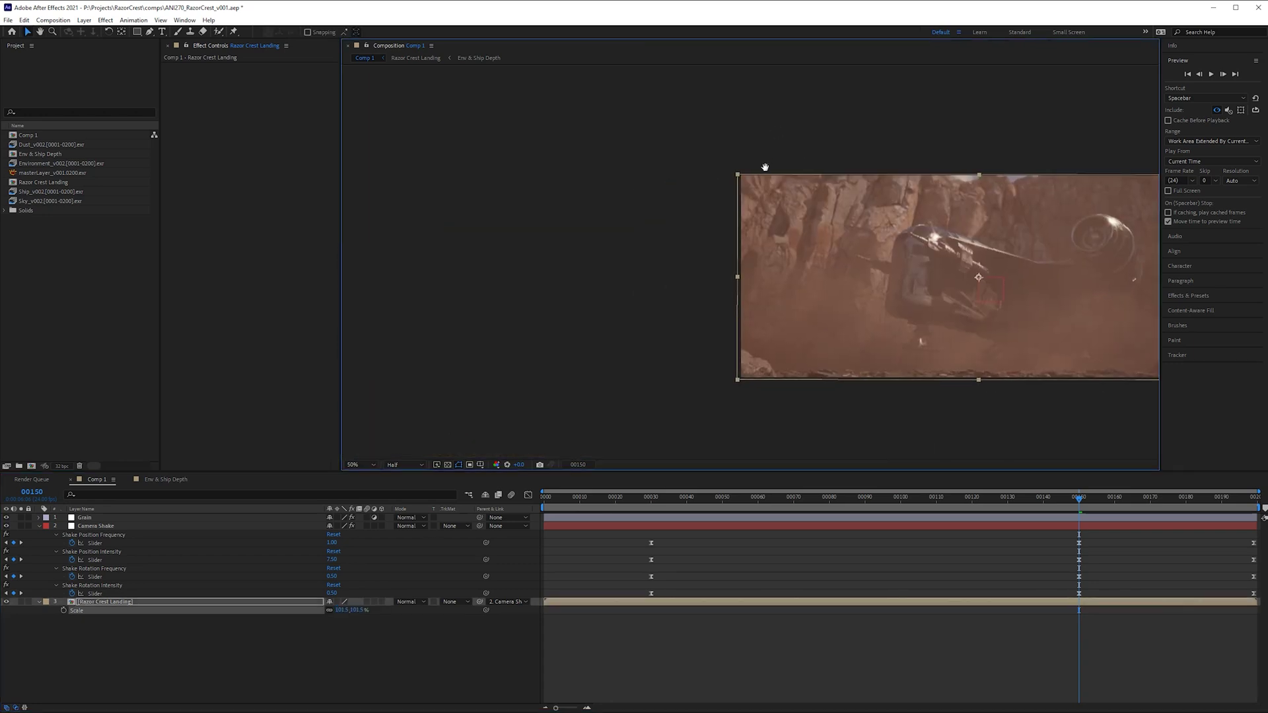
pyautogui.scroll(6, 692, 208)
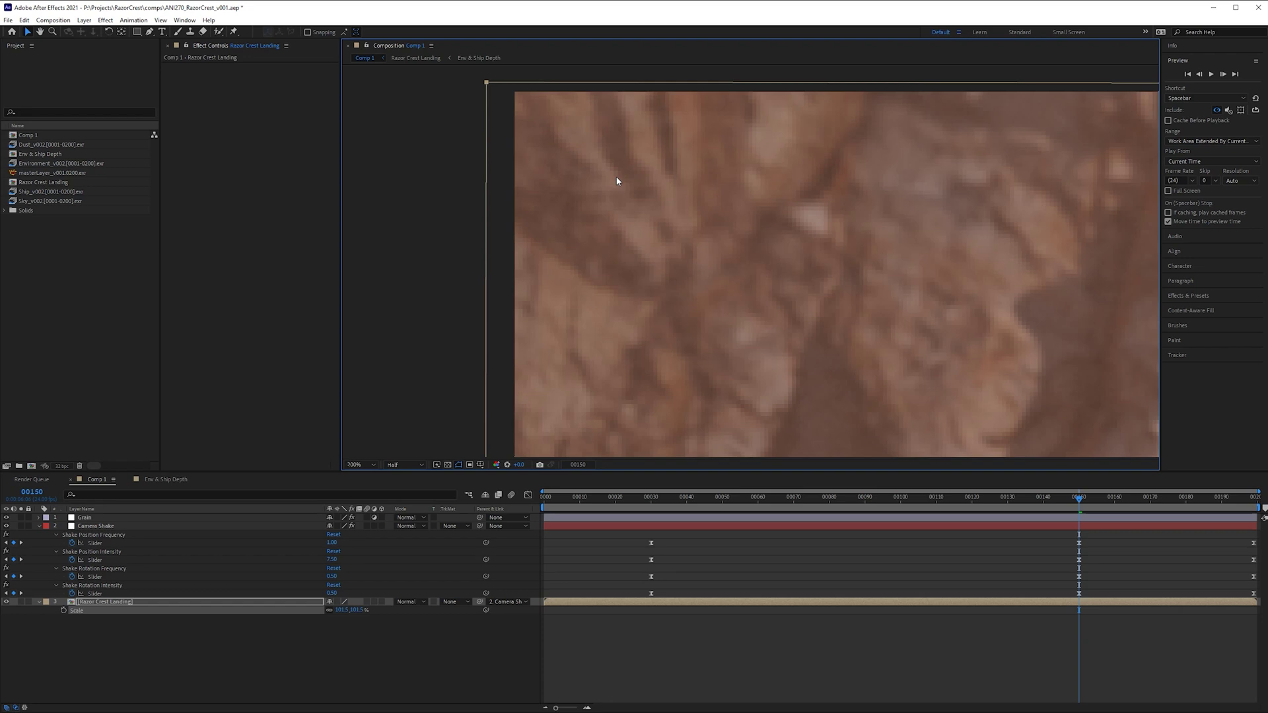
pyautogui.scroll(-2, 617, 182)
pyautogui.moveTo(896, 298); pyautogui.dragTo(707, 158, button='middle')
pyautogui.moveTo(807, 218); pyautogui.dragTo(693, 99, button='middle')
pyautogui.moveTo(708, 197)
pyautogui.mouseDown(button='middle')
pyautogui.moveTo(607, 195)
pyautogui.moveTo(539, 241)
pyautogui.moveTo(653, 288)
pyautogui.moveTo(653, 319)
pyautogui.mouseUp(button='middle')
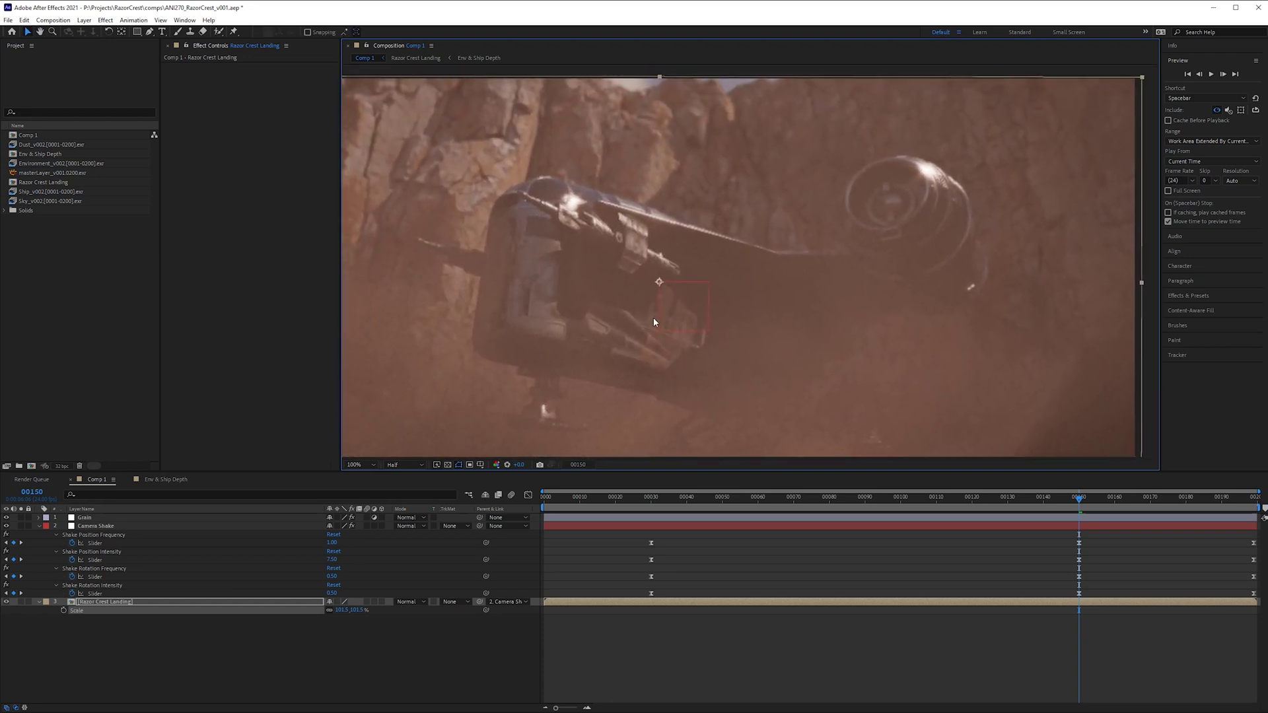
pyautogui.scroll(-1, 655, 322)
pyautogui.moveTo(723, 335); pyautogui.dragTo(699, 320, button='middle')
pyautogui.moveTo(1079, 505); pyautogui.dragTo(501, 508)
pyautogui.moveTo(594, 517); pyautogui.dragTo(1043, 522)
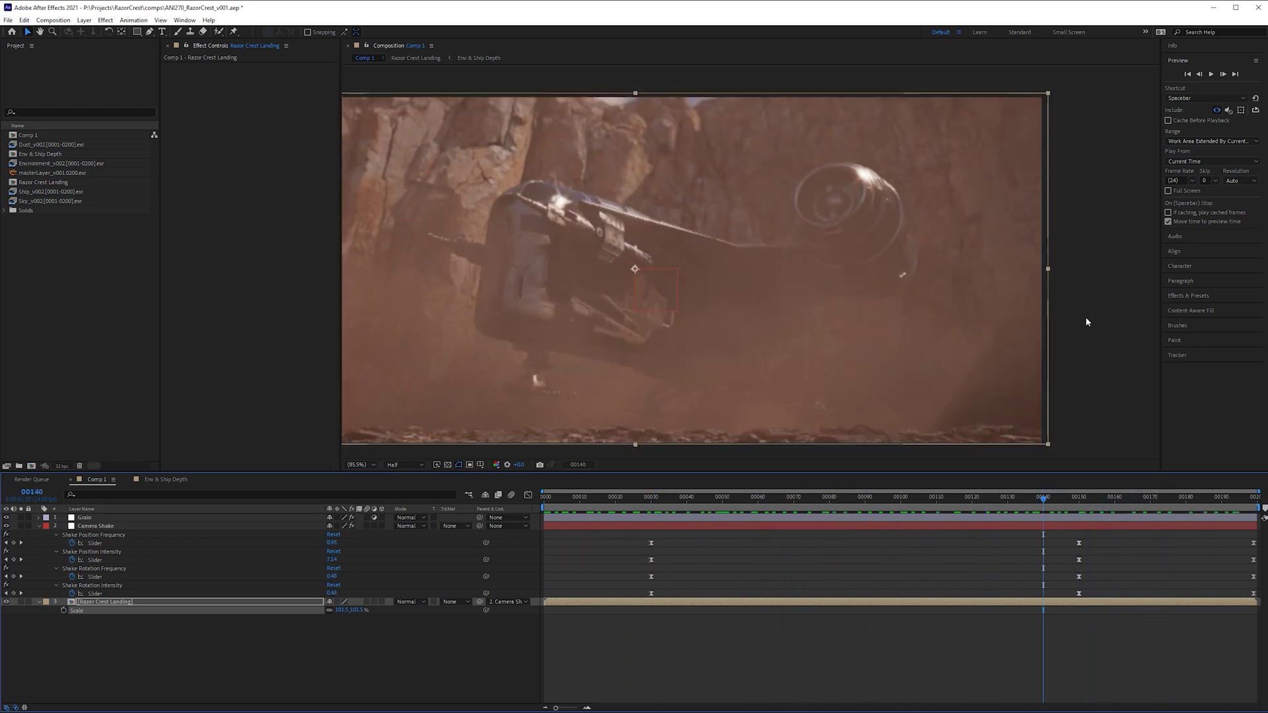
pyautogui.moveTo(1022, 278); pyautogui.dragTo(852, 334, button='middle')
pyautogui.scroll(1, 892, 136)
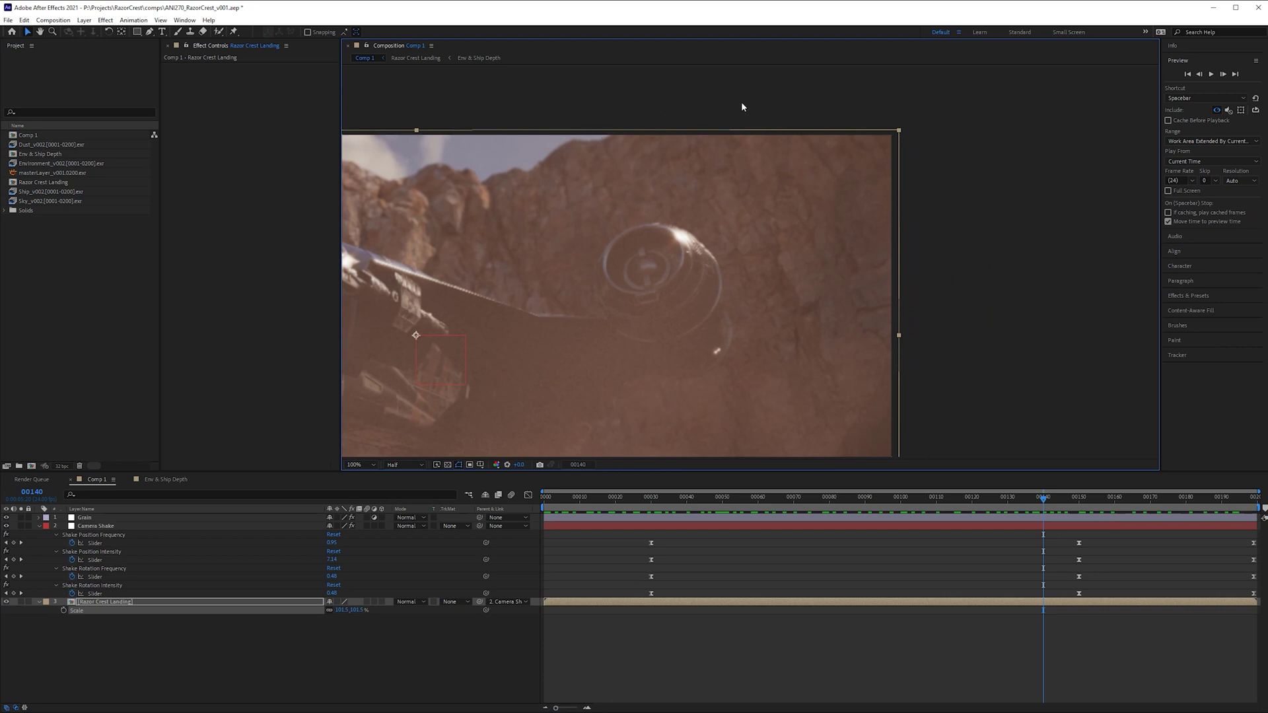
pyautogui.scroll(1, 900, 293)
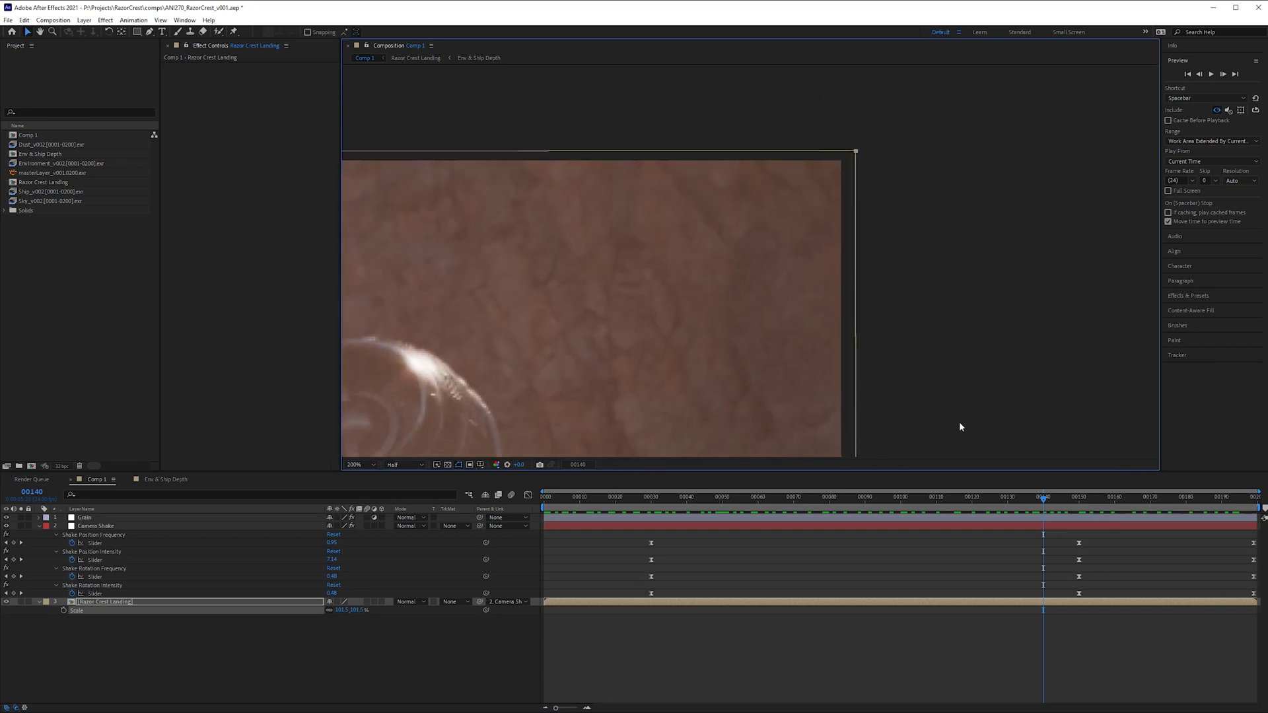
pyautogui.moveTo(1047, 501); pyautogui.dragTo(1086, 503)
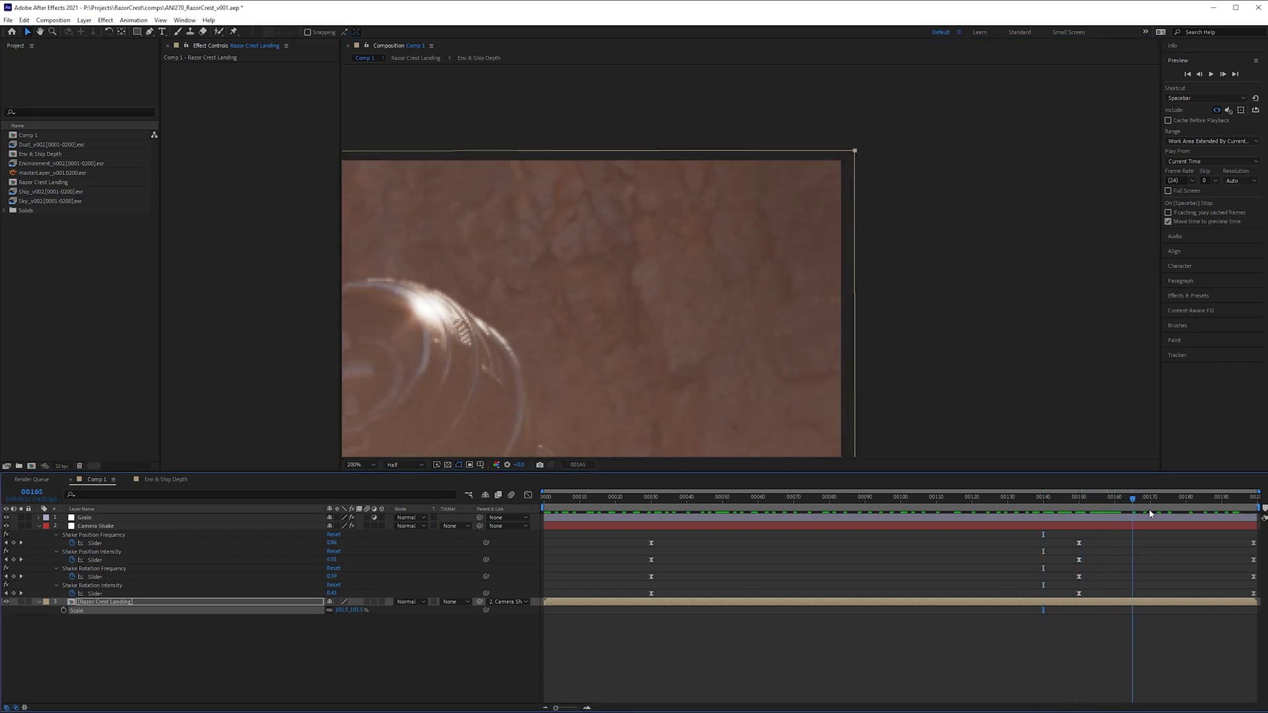
pyautogui.moveTo(1259, 519); pyautogui.dragTo(1265, 550)
pyautogui.scroll(-1, 908, 332)
pyautogui.moveTo(909, 332); pyautogui.dragTo(923, 237, button='middle')
pyautogui.scroll(1, 918, 241)
pyautogui.moveTo(770, 315); pyautogui.dragTo(919, 409, button='middle')
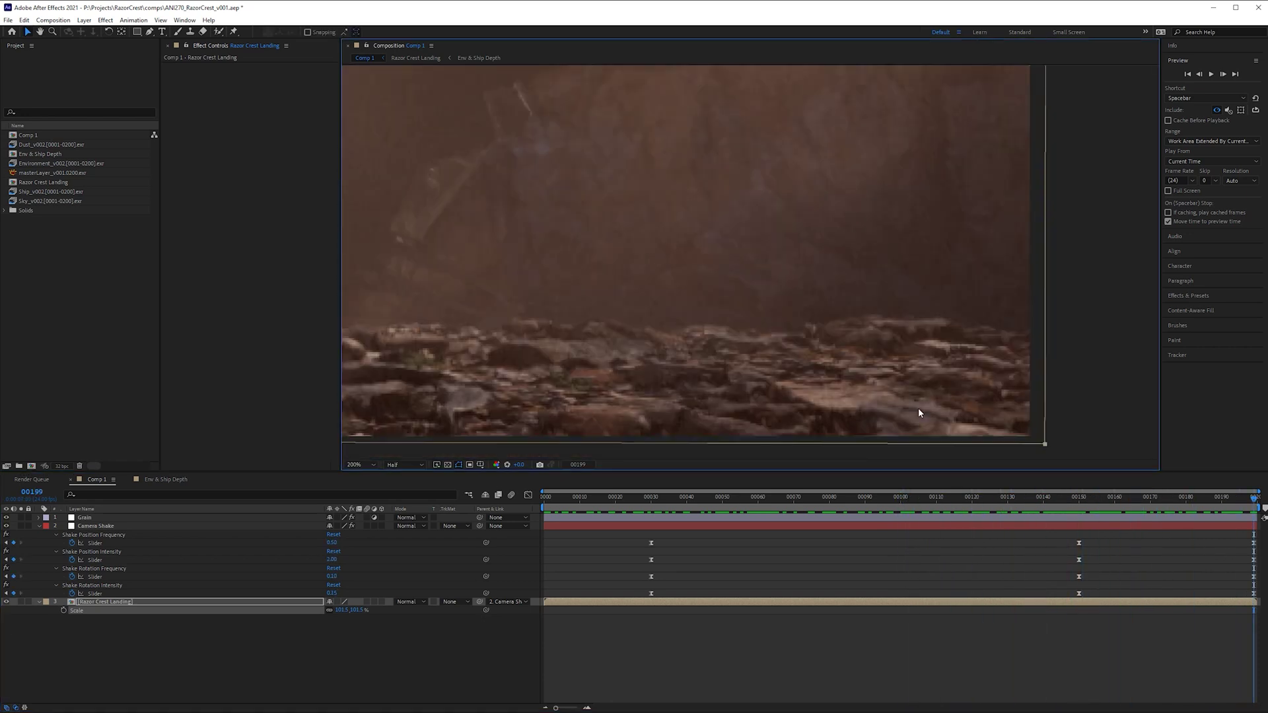
pyautogui.moveTo(918, 407); pyautogui.dragTo(856, 305)
pyautogui.moveTo(591, 506); pyautogui.dragTo(509, 504)
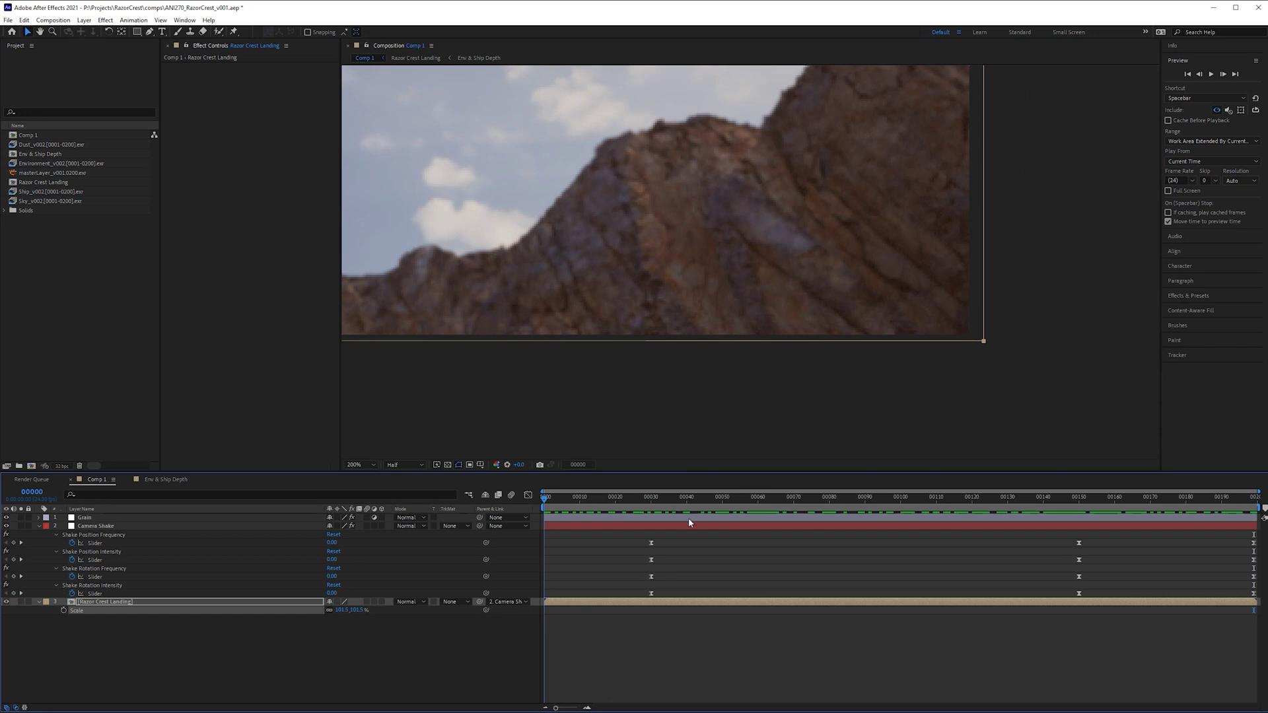
pyautogui.moveTo(687, 519); pyautogui.dragTo(1203, 520)
pyautogui.moveTo(959, 362); pyautogui.dragTo(1142, 334, button='middle')
pyautogui.moveTo(541, 371); pyautogui.dragTo(1219, 363, button='middle')
pyautogui.moveTo(634, 337); pyautogui.dragTo(953, 349, button='middle')
pyautogui.moveTo(1214, 499); pyautogui.dragTo(540, 525)
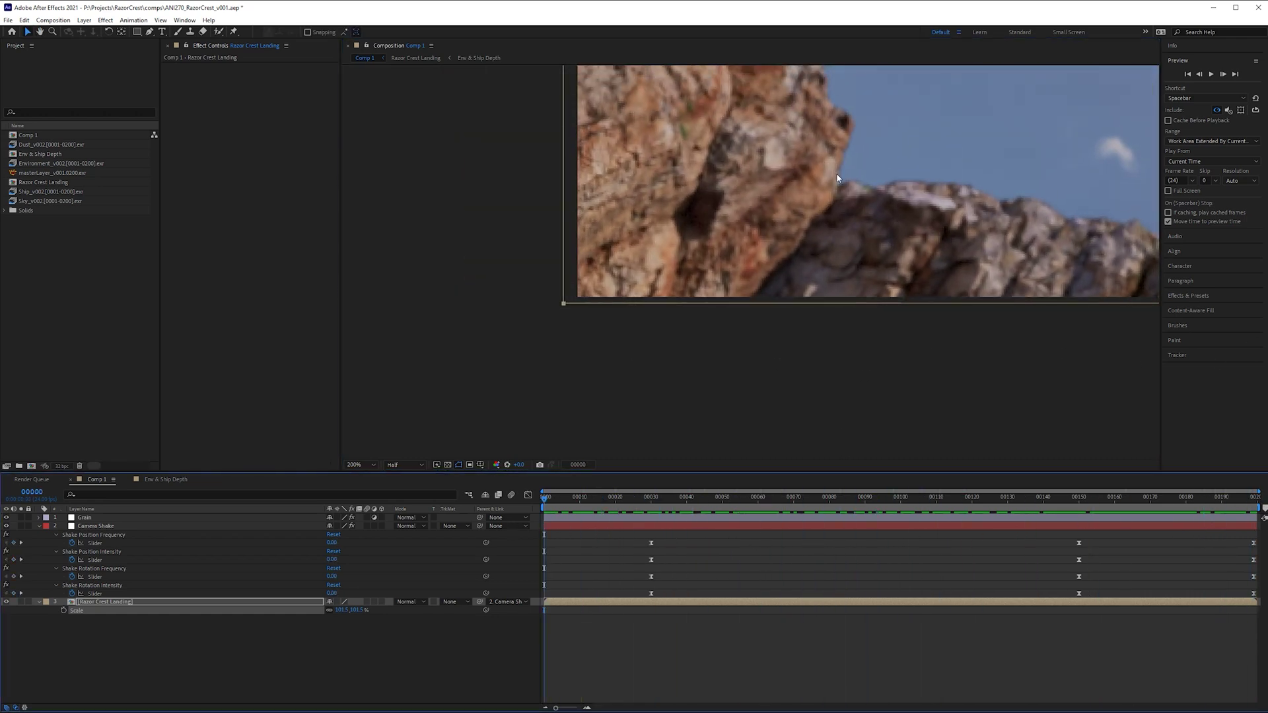
pyautogui.scroll(-1, 837, 178)
pyautogui.moveTo(798, 315); pyautogui.dragTo(730, 654, button='middle')
pyautogui.scroll(1, 684, 209)
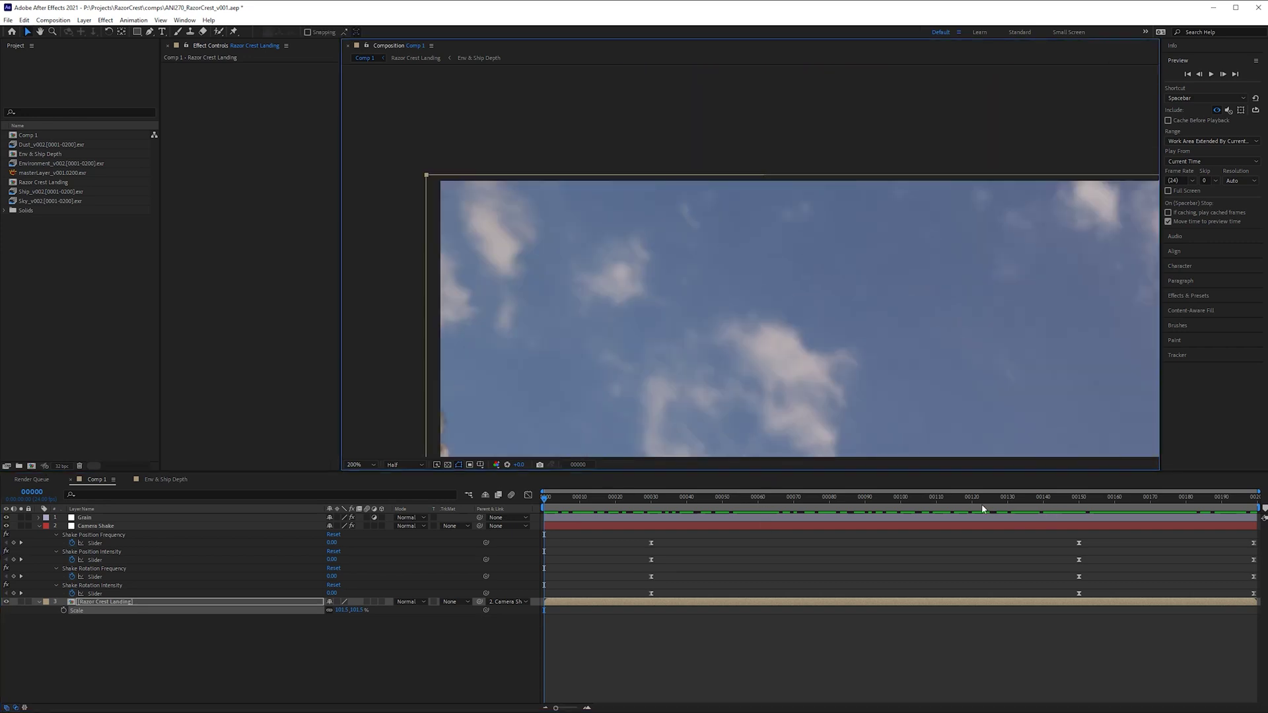
pyautogui.moveTo(599, 510); pyautogui.dragTo(1251, 540)
pyautogui.scroll(-1, 1016, 343)
pyautogui.moveTo(1016, 343); pyautogui.dragTo(687, 197, button='middle')
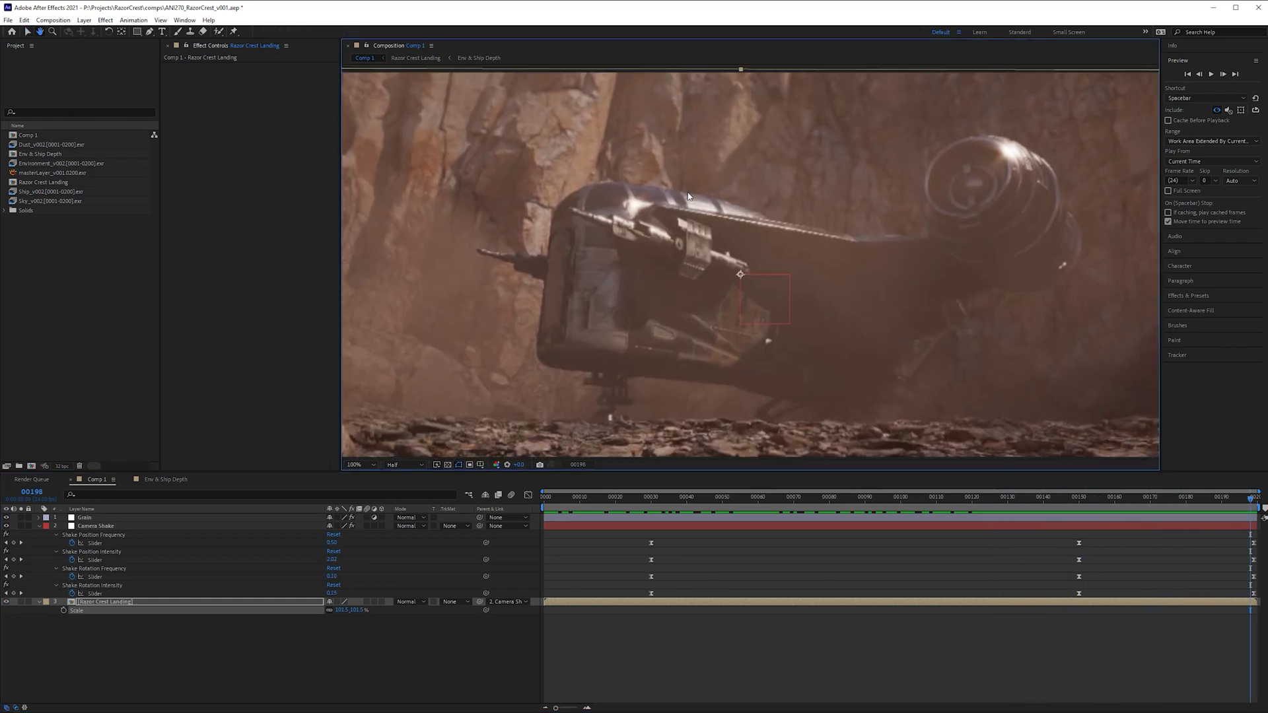
pyautogui.scroll(-1, 688, 196)
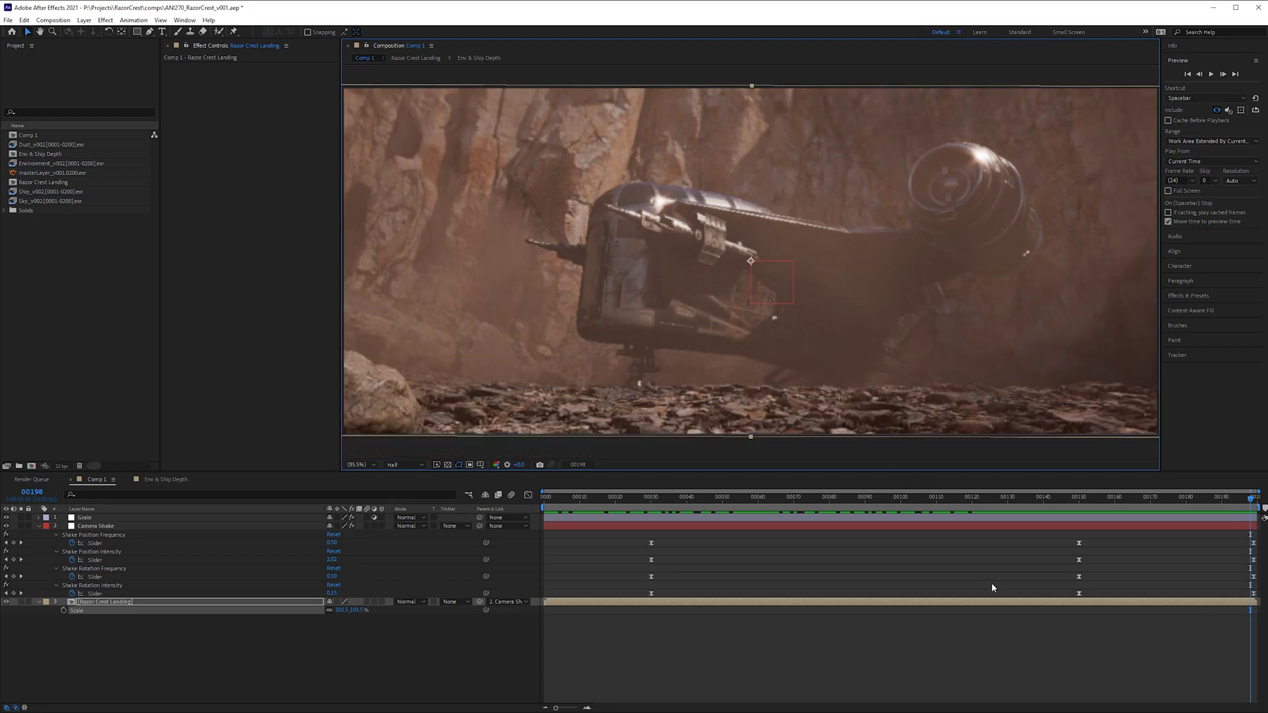
pyautogui.moveTo(1078, 500); pyautogui.dragTo(929, 578)
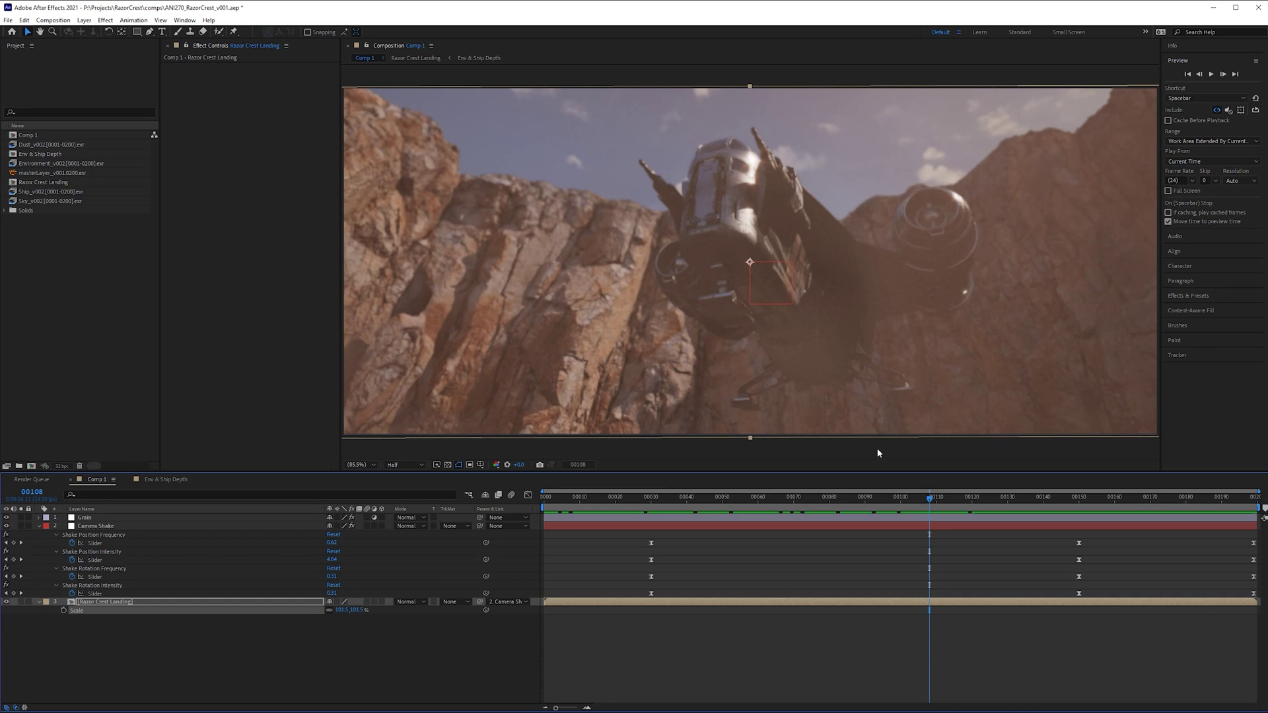
# - Open the Razor Crest Landing precomp and select the Dust_v002 layer
pyautogui.doubleClick(121, 602)
pyautogui.moveTo(588, 257); pyautogui.dragTo(618, 244)
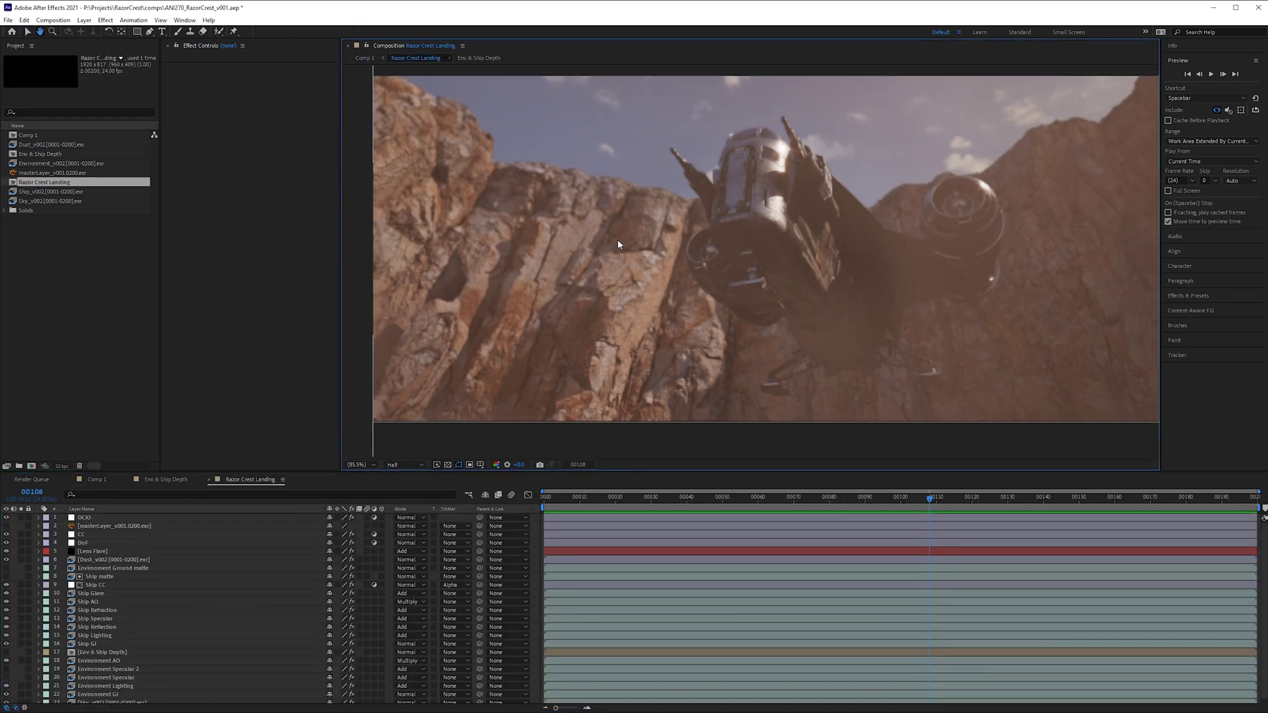
pyautogui.click(122, 561)
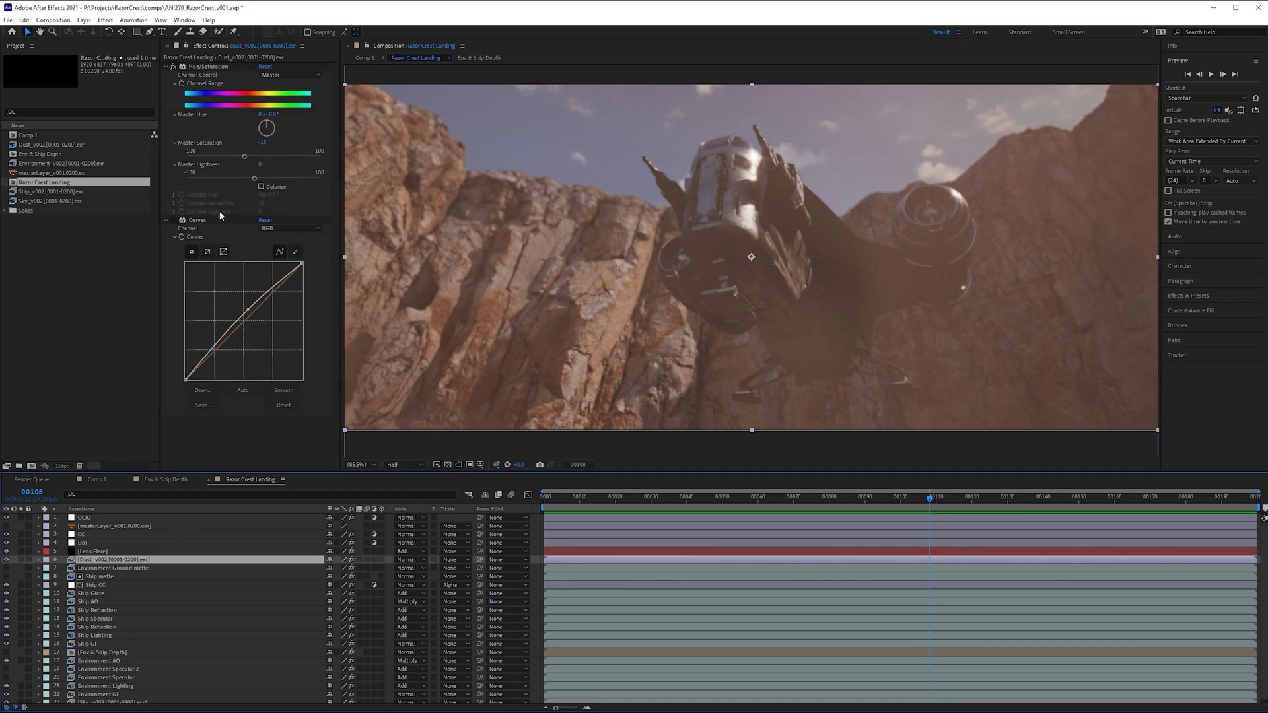
pyautogui.scroll(3, 997, 269)
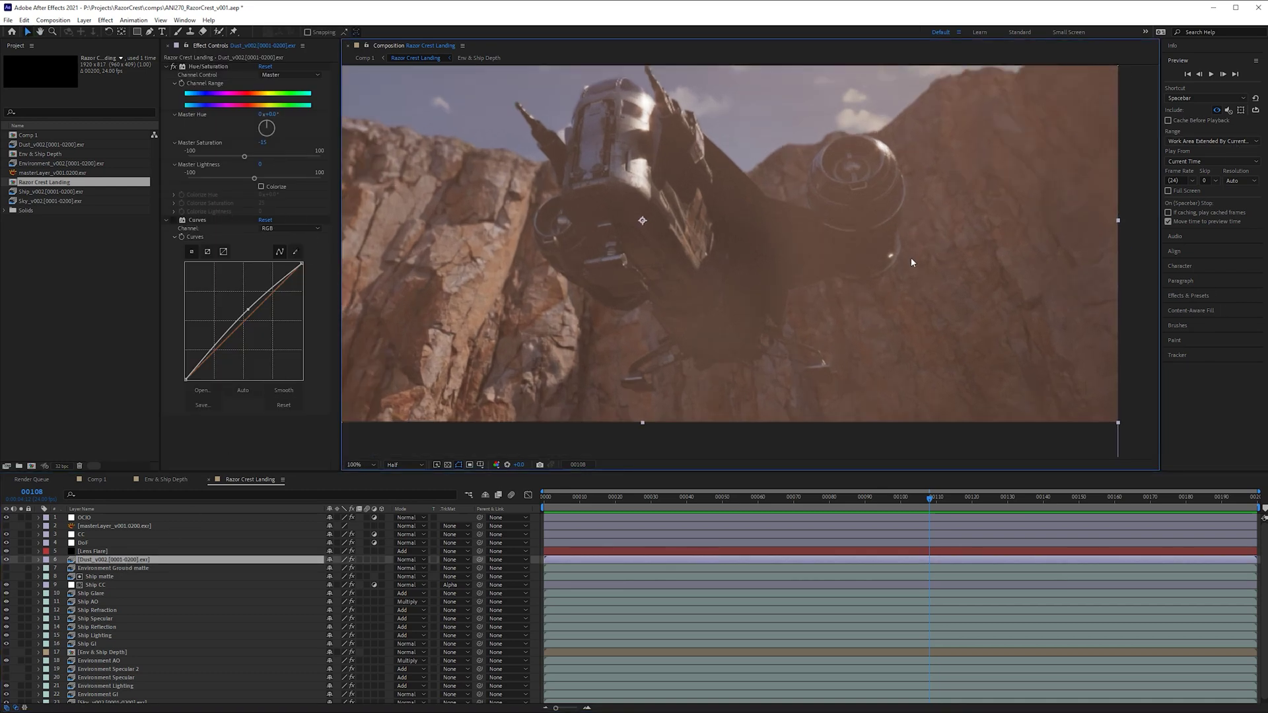
pyautogui.moveTo(862, 206); pyautogui.dragTo(912, 304, button='middle')
pyautogui.scroll(-1, 890, 255)
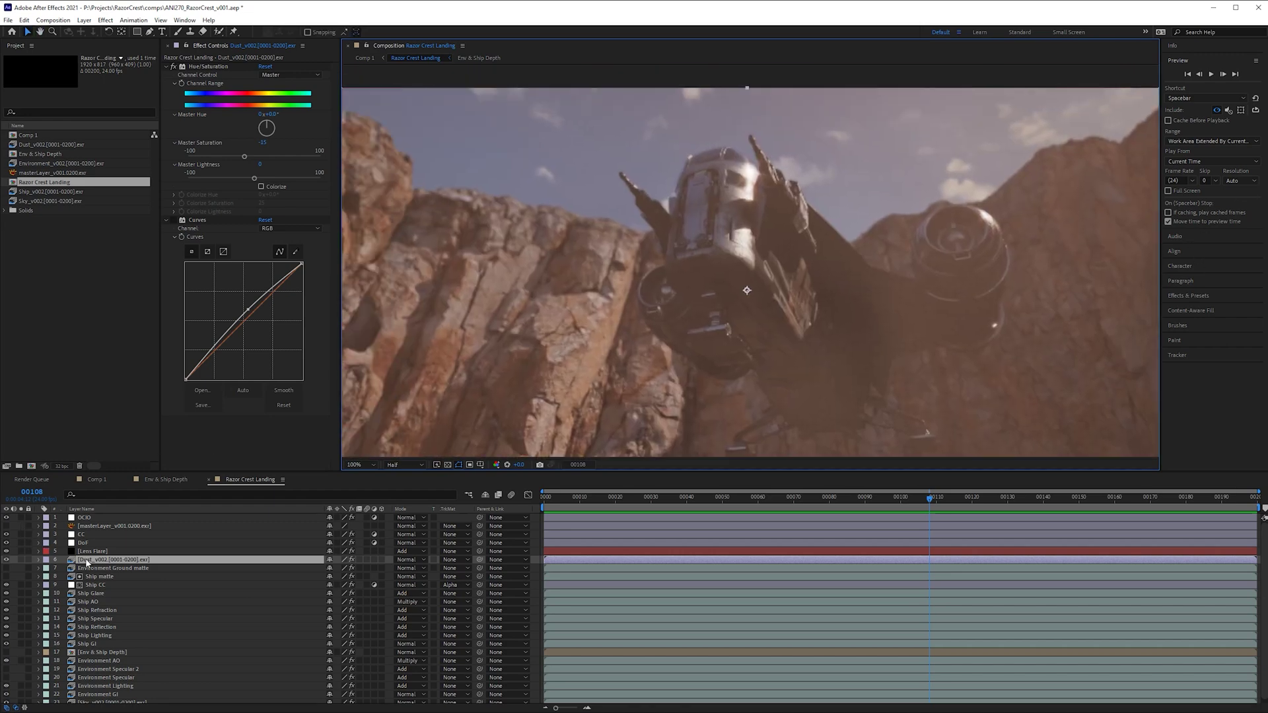
# - Solo Dust_v002 to inspect the isolated dust pass, and bring up the Effects & Presets search
pyautogui.click(21, 560)
pyautogui.scroll(1, 822, 274)
pyautogui.moveTo(822, 274); pyautogui.dragTo(731, 238, button='middle')
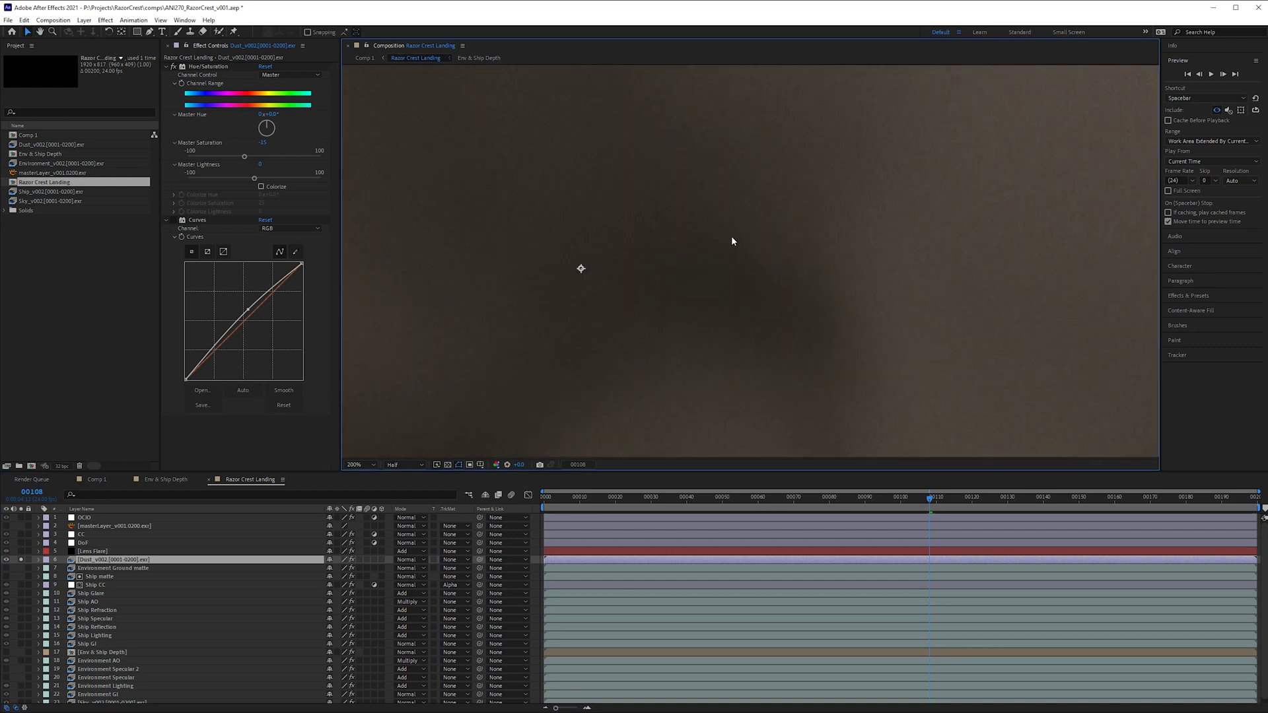
pyautogui.moveTo(856, 231); pyautogui.dragTo(626, 402, button='middle')
pyautogui.scroll(-3, 886, 260)
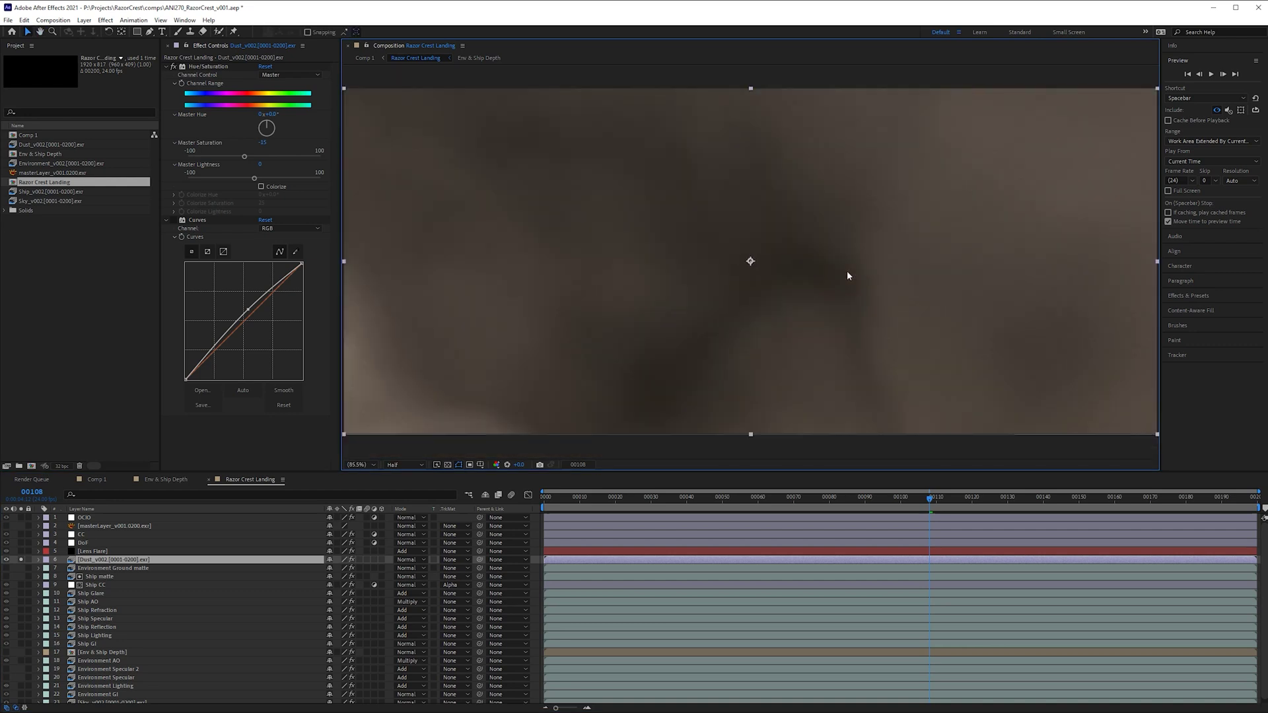
pyautogui.click(1208, 295)
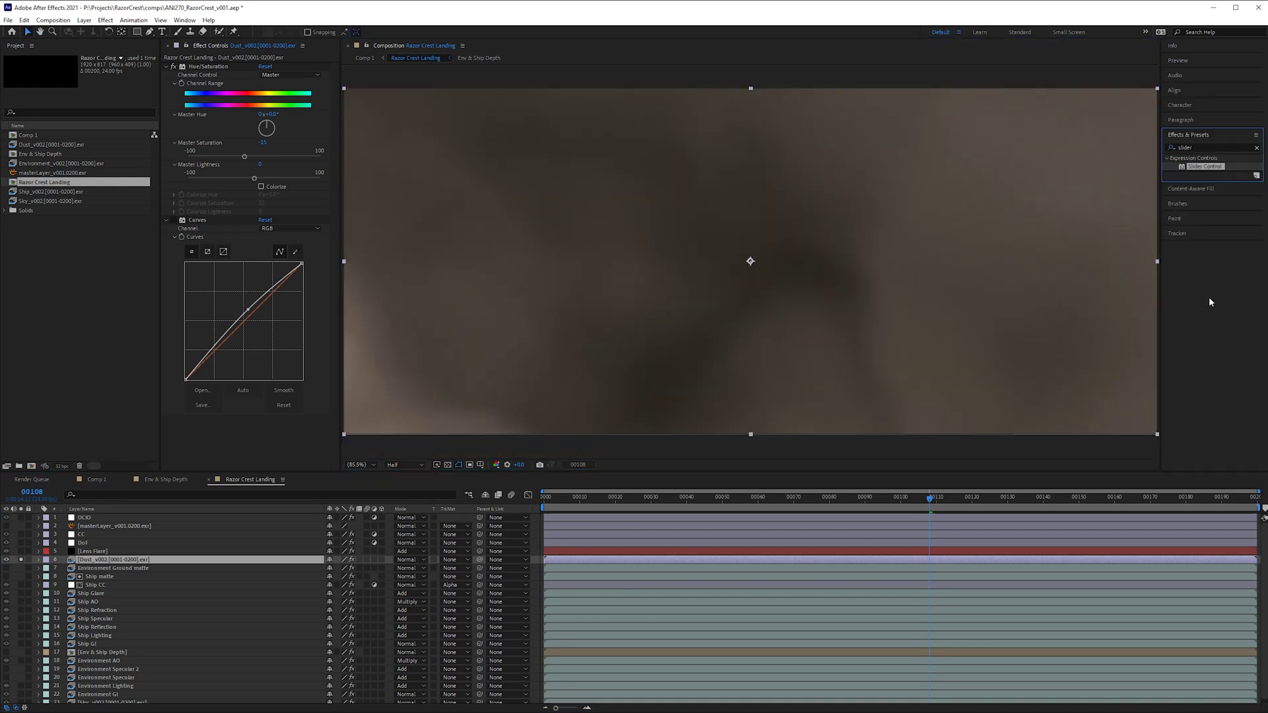
pyautogui.click(1214, 147)
# - Apply EXtractoR to the Dust layer above Hue/Saturation and set its Layers to denoiser
pyautogui.press('BackSpace')
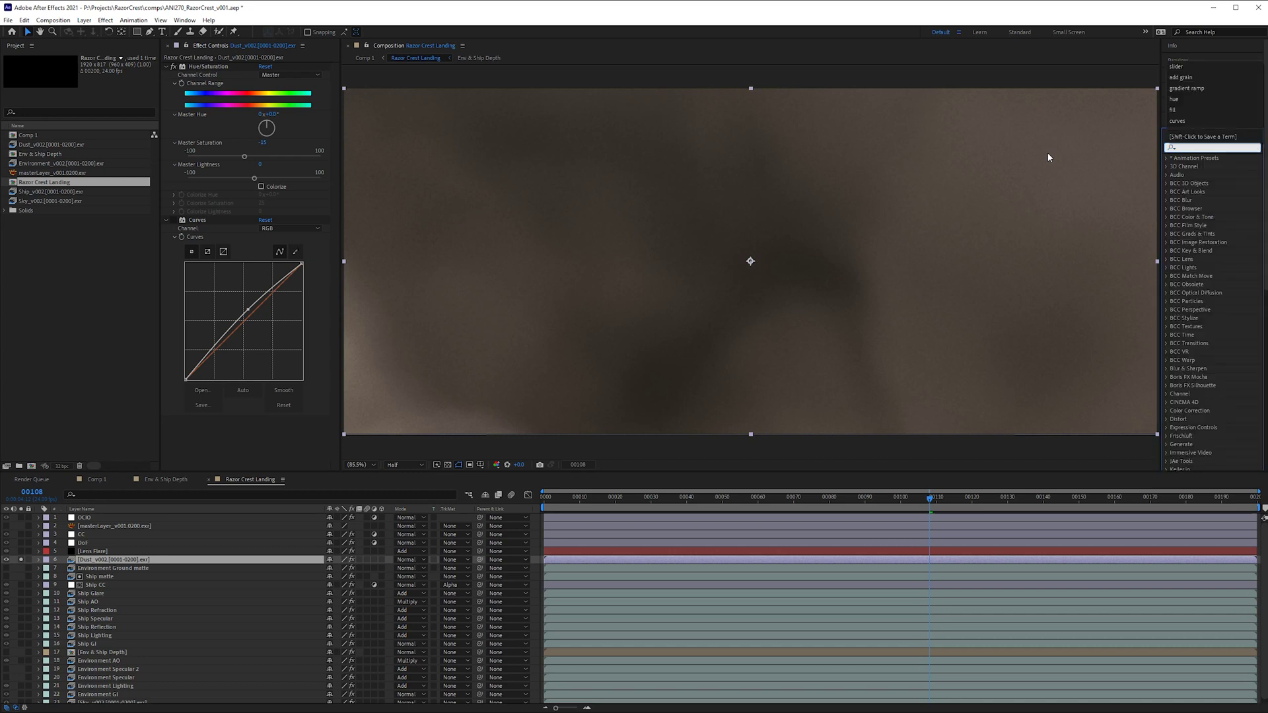
pyautogui.press('Escape')
pyautogui.write('rac')
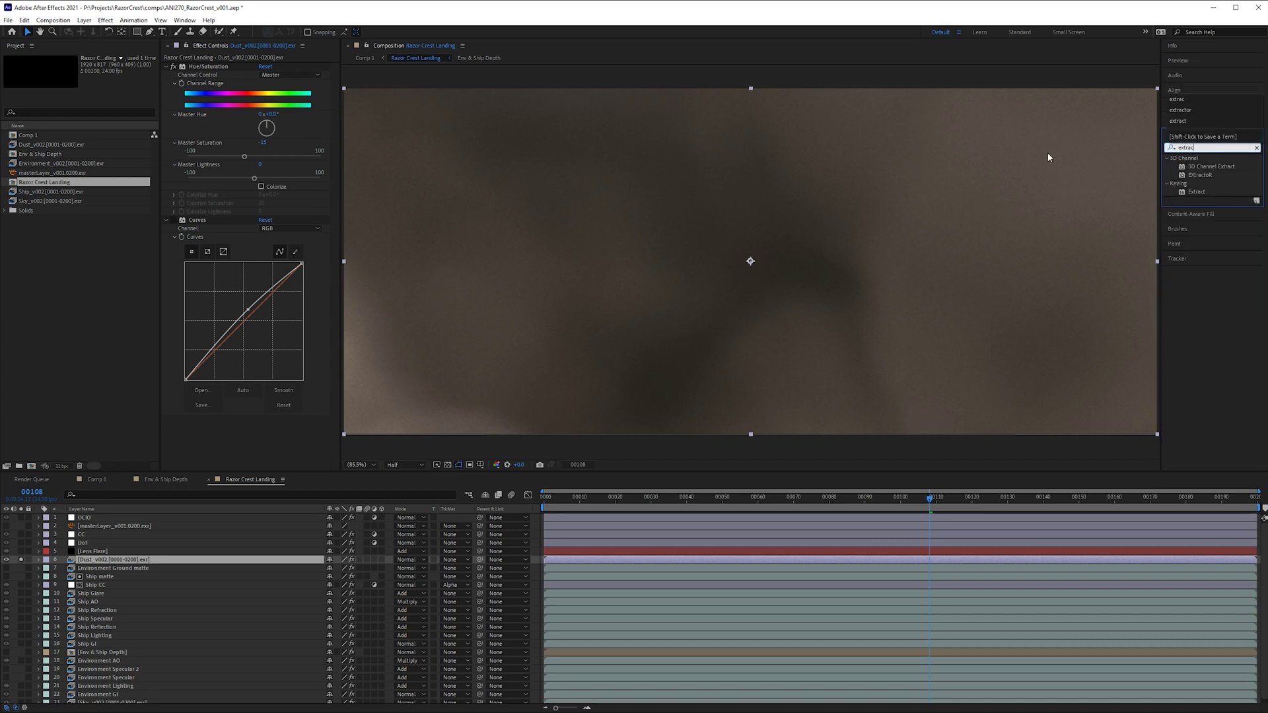
pyautogui.click(1211, 177)
pyautogui.moveTo(1214, 179); pyautogui.dragTo(208, 66)
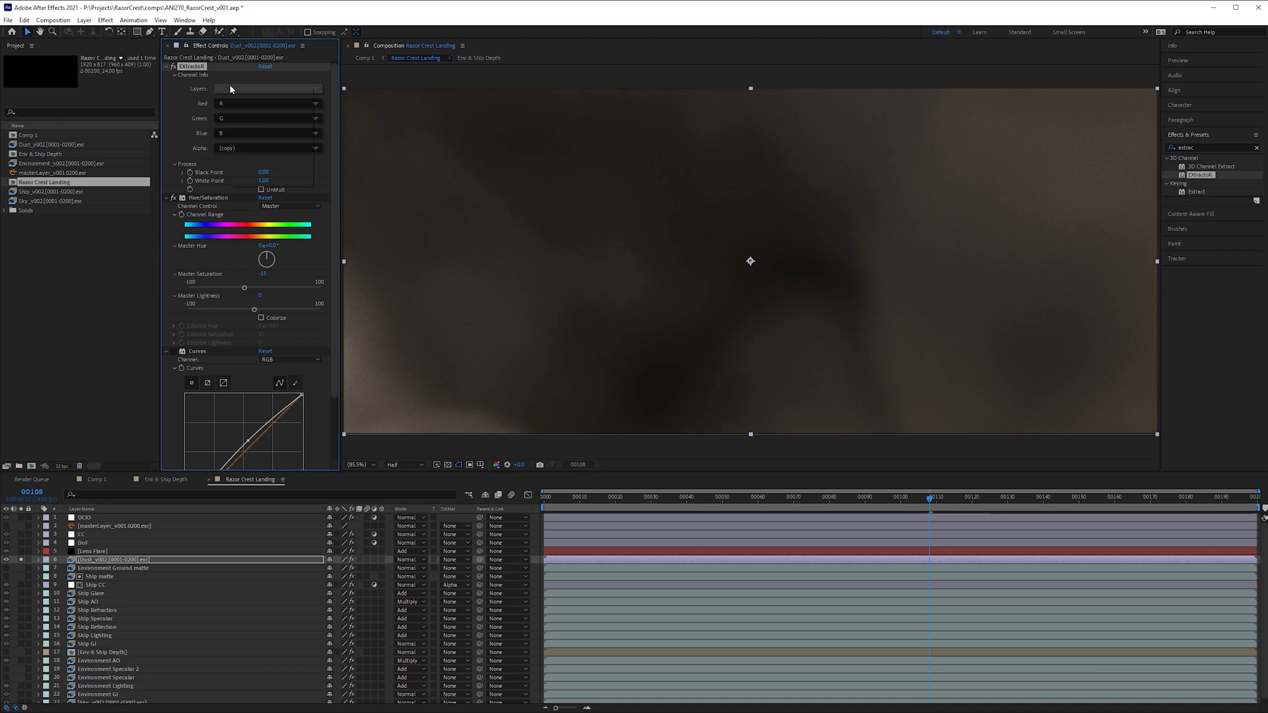
pyautogui.click(231, 88)
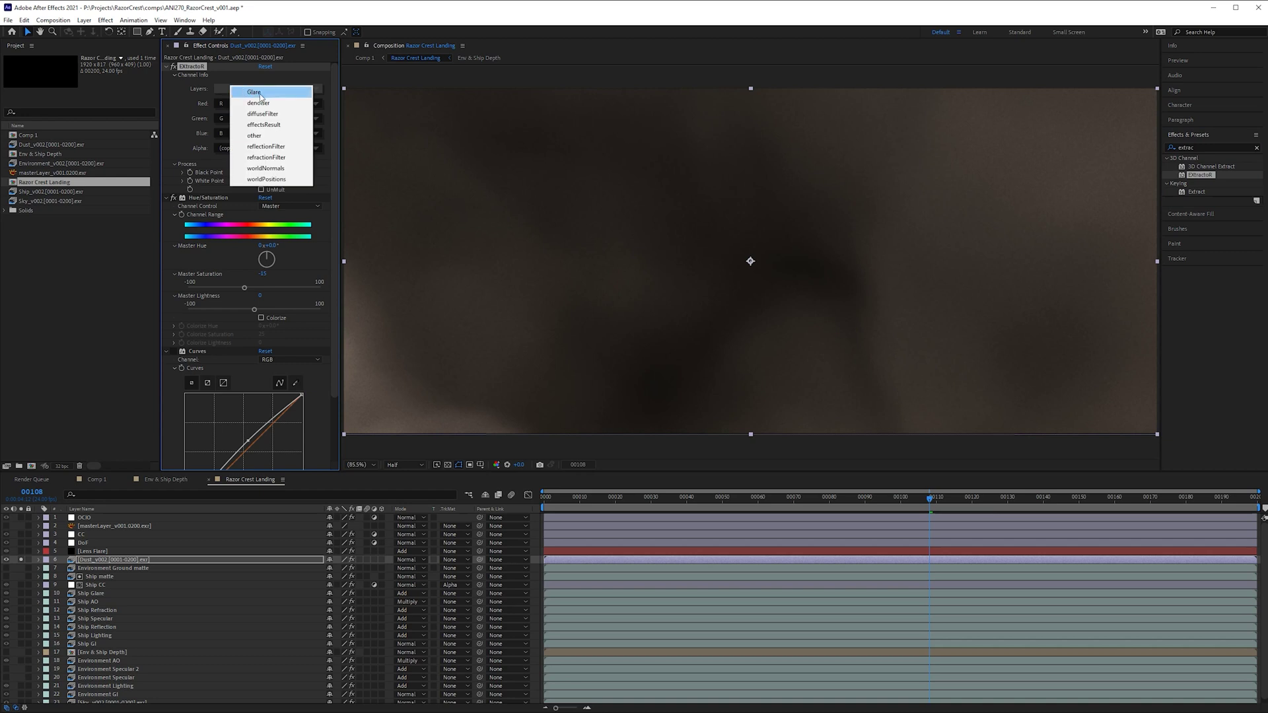
pyautogui.click(280, 104)
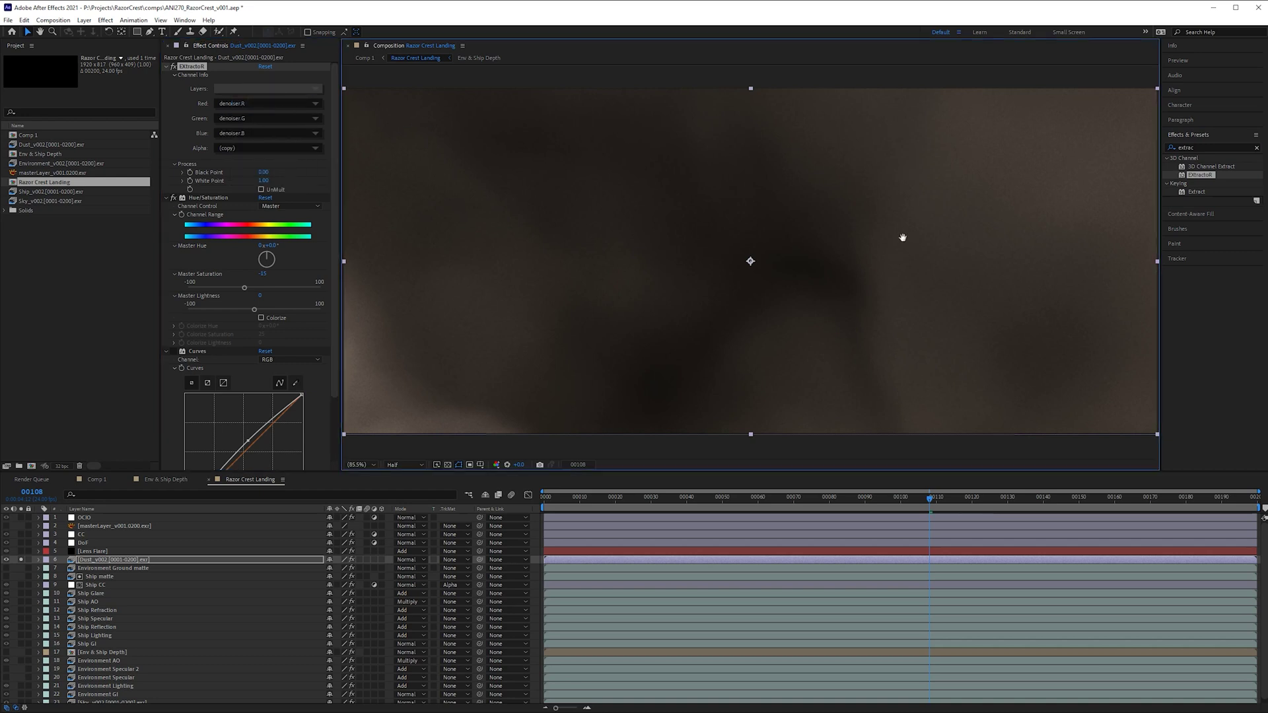
# - Toggle EXtractoR on and off to compare the dust, then fit the frame in the viewer
pyautogui.scroll(3, 732, 237)
pyautogui.scroll(1, 730, 240)
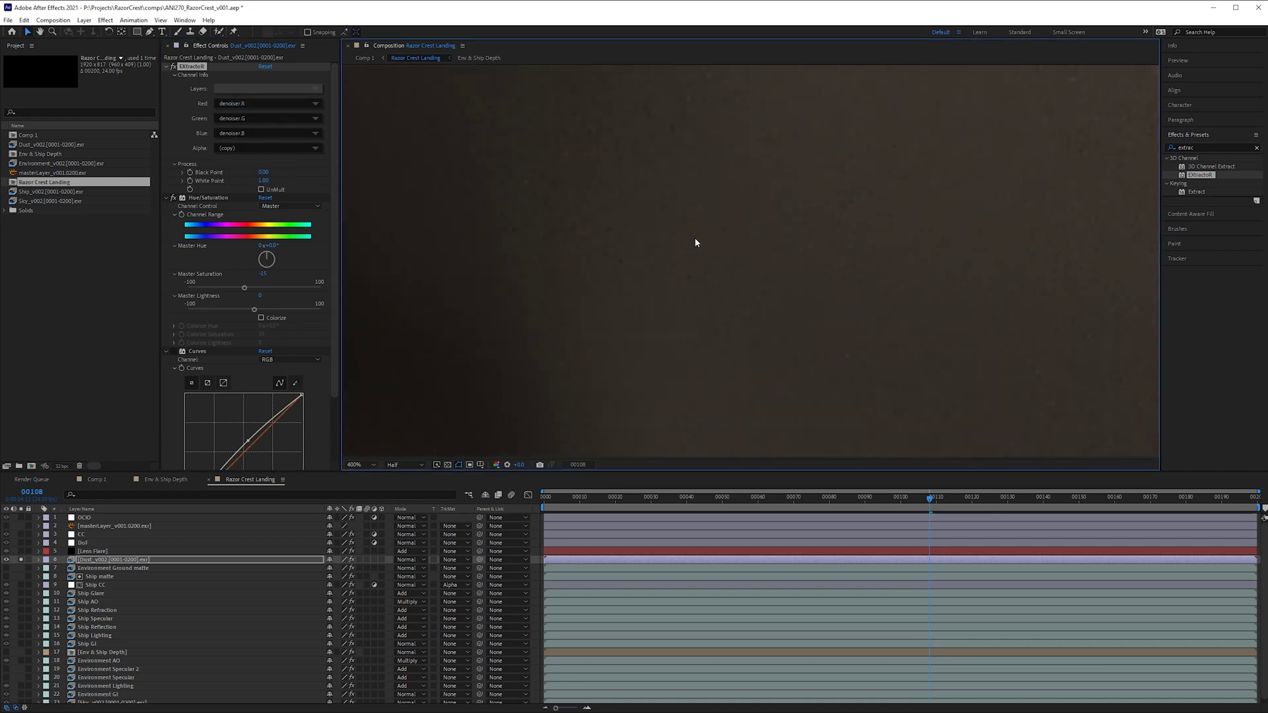
pyautogui.click(173, 67)
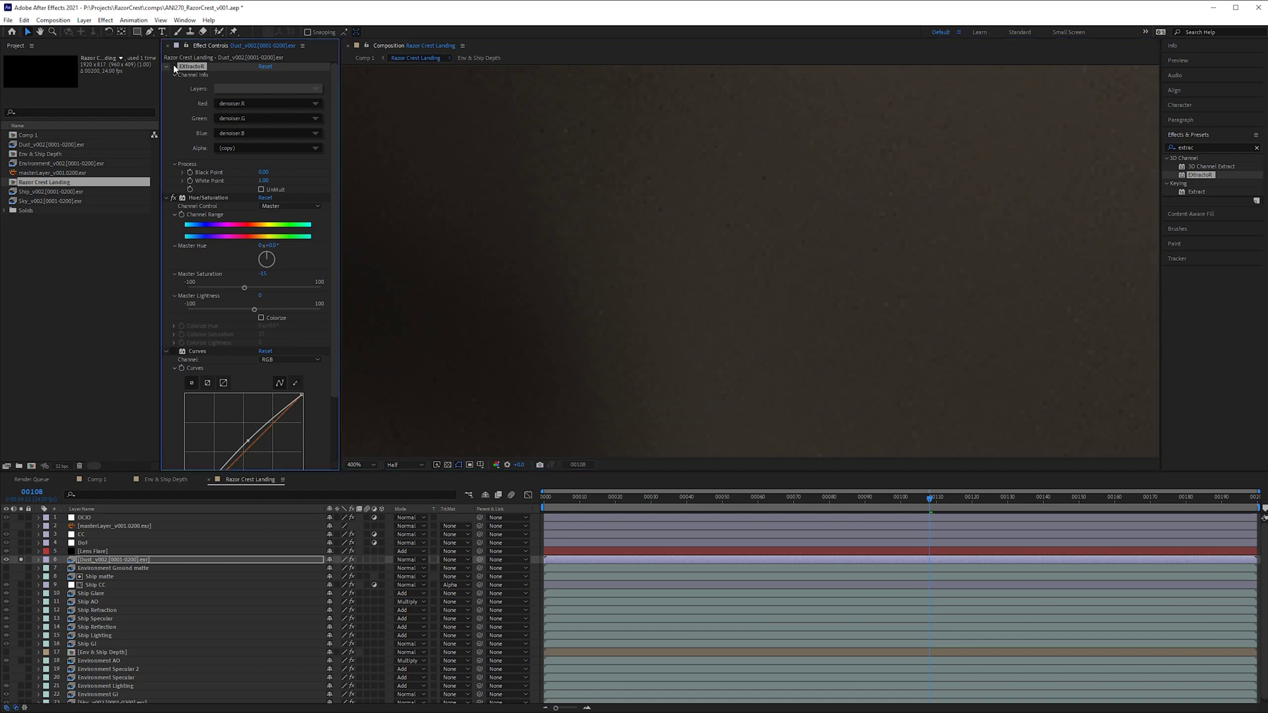
pyautogui.press(',')
pyautogui.click(173, 67)
pyautogui.click(174, 68)
pyautogui.click(174, 68)
pyautogui.click(174, 67)
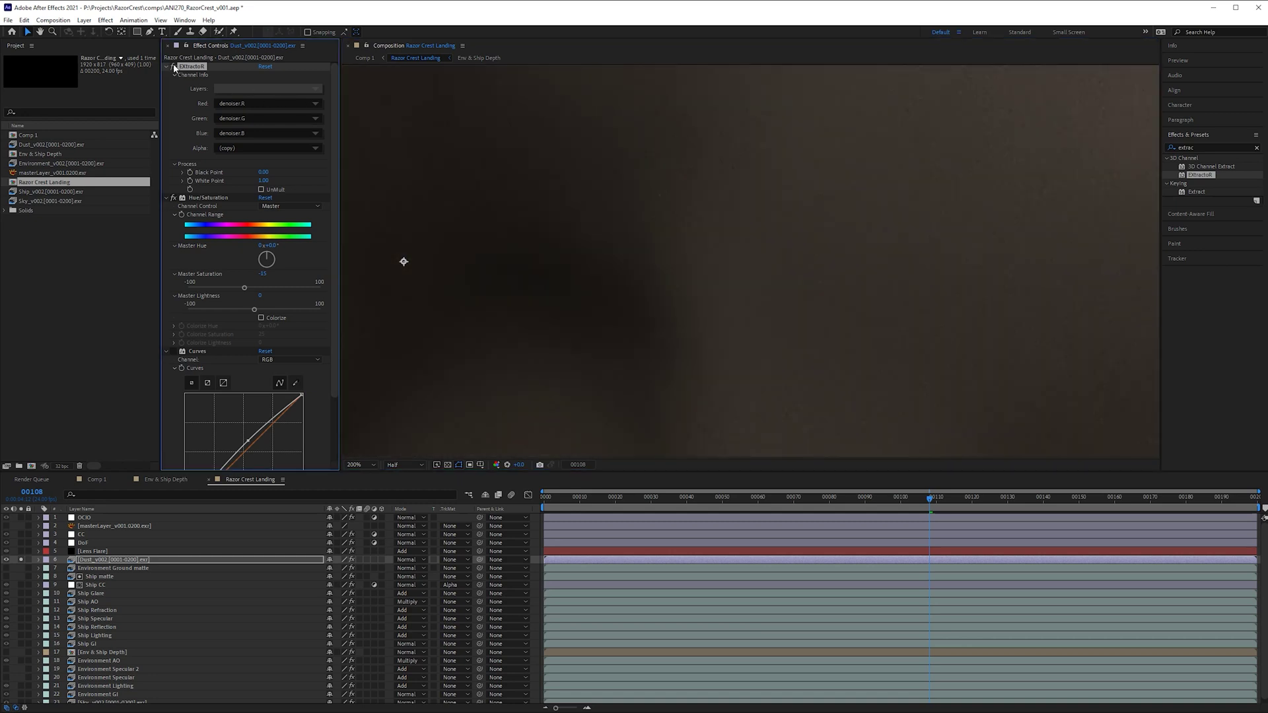
pyautogui.click(626, 171)
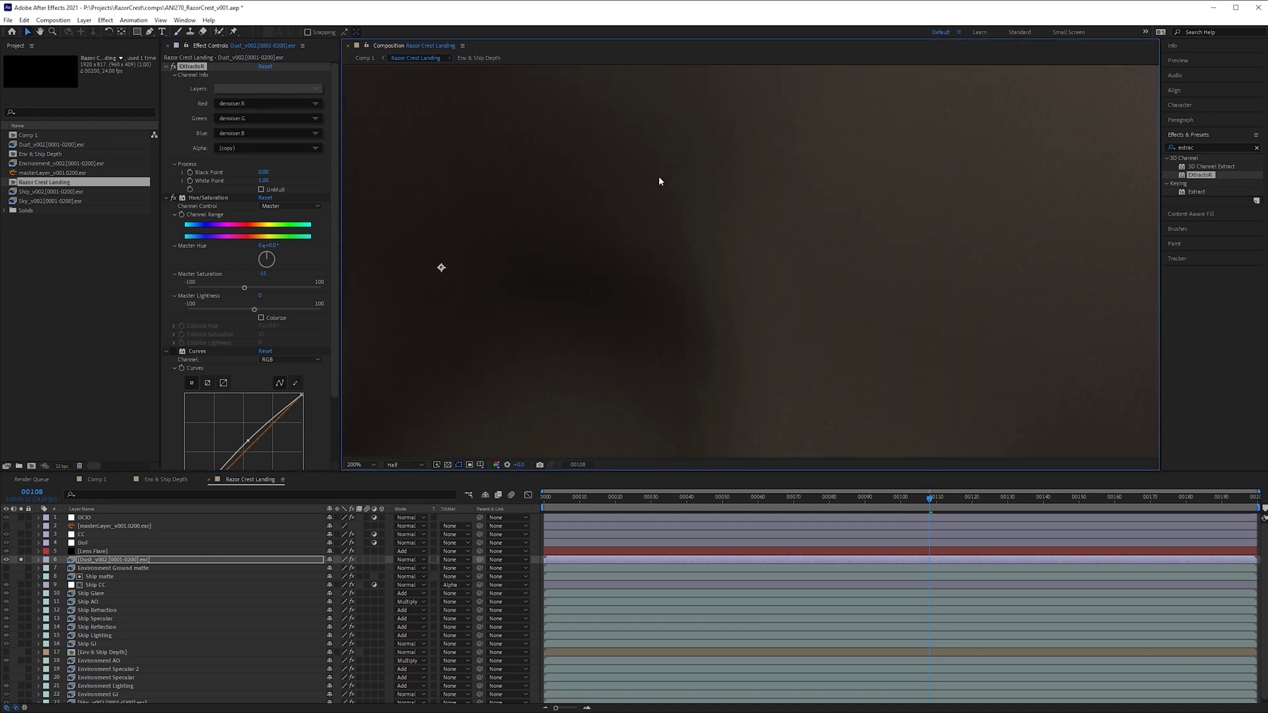
pyautogui.hotkey('shift', '/')
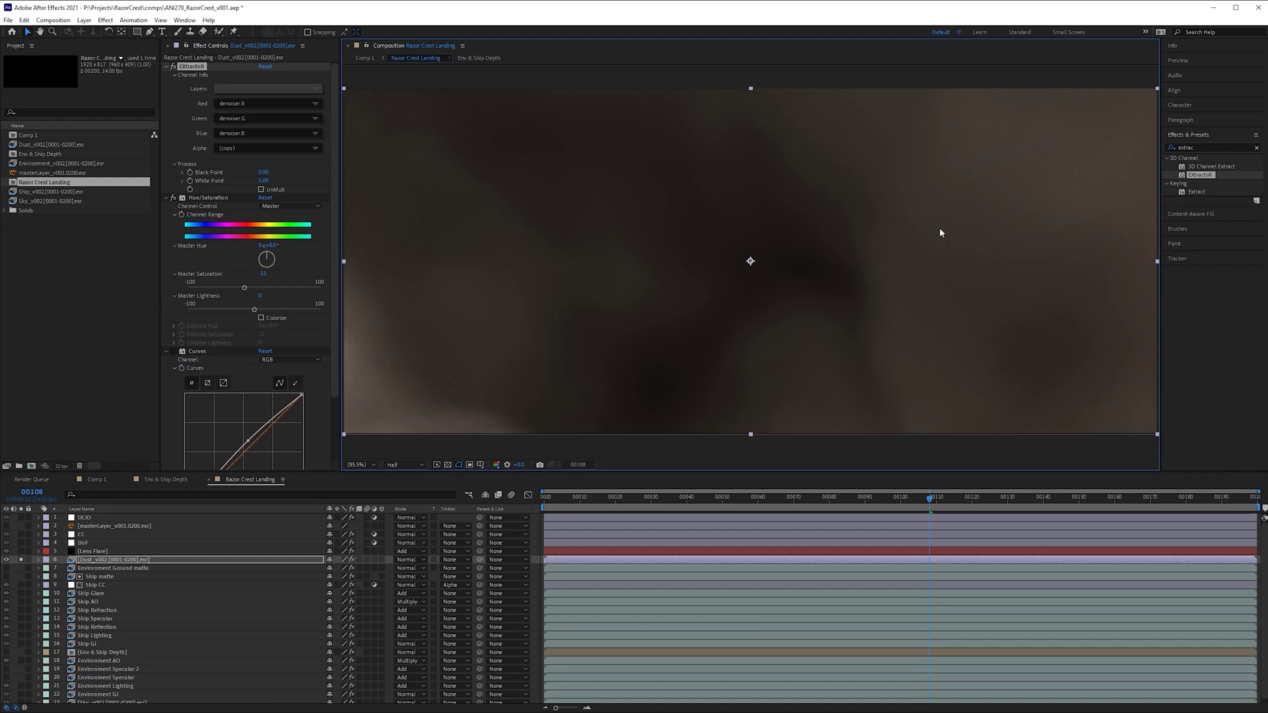
# - Unsolo the dust layer and toggle EXtractoR repeatedly to compare the denoised dust
pyautogui.click(19, 559)
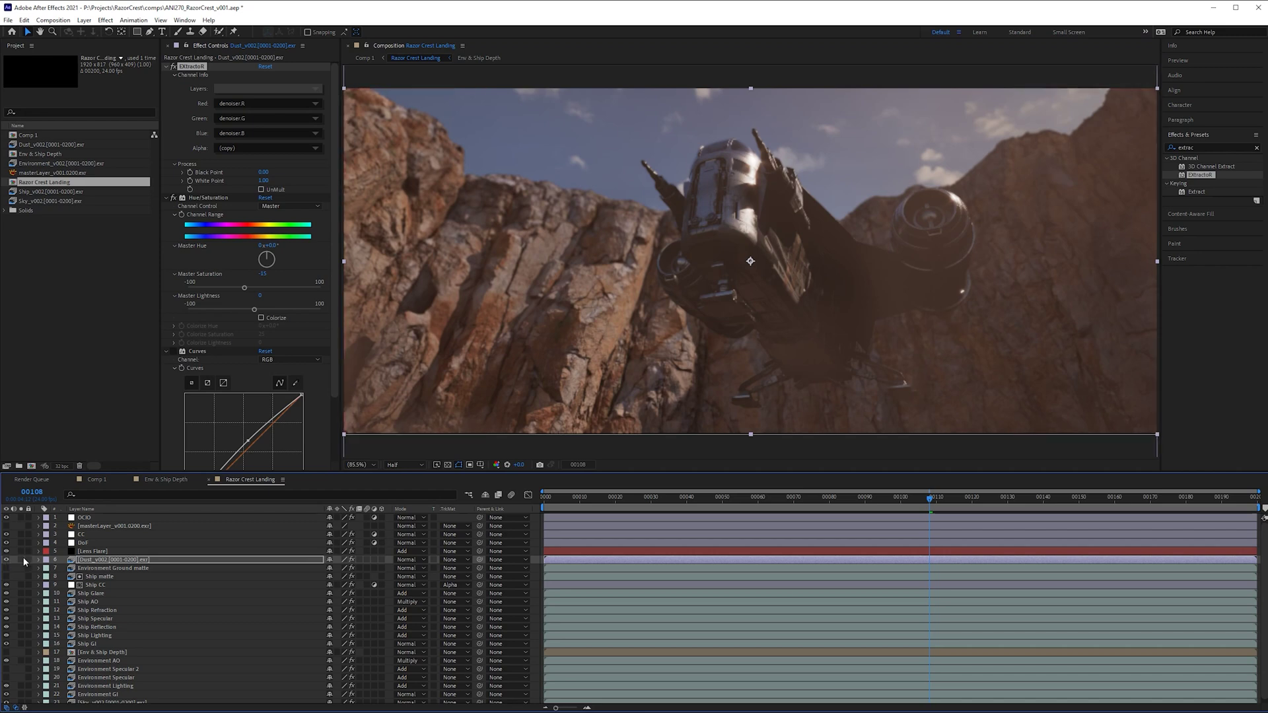
pyautogui.click(172, 68)
pyautogui.click(172, 68)
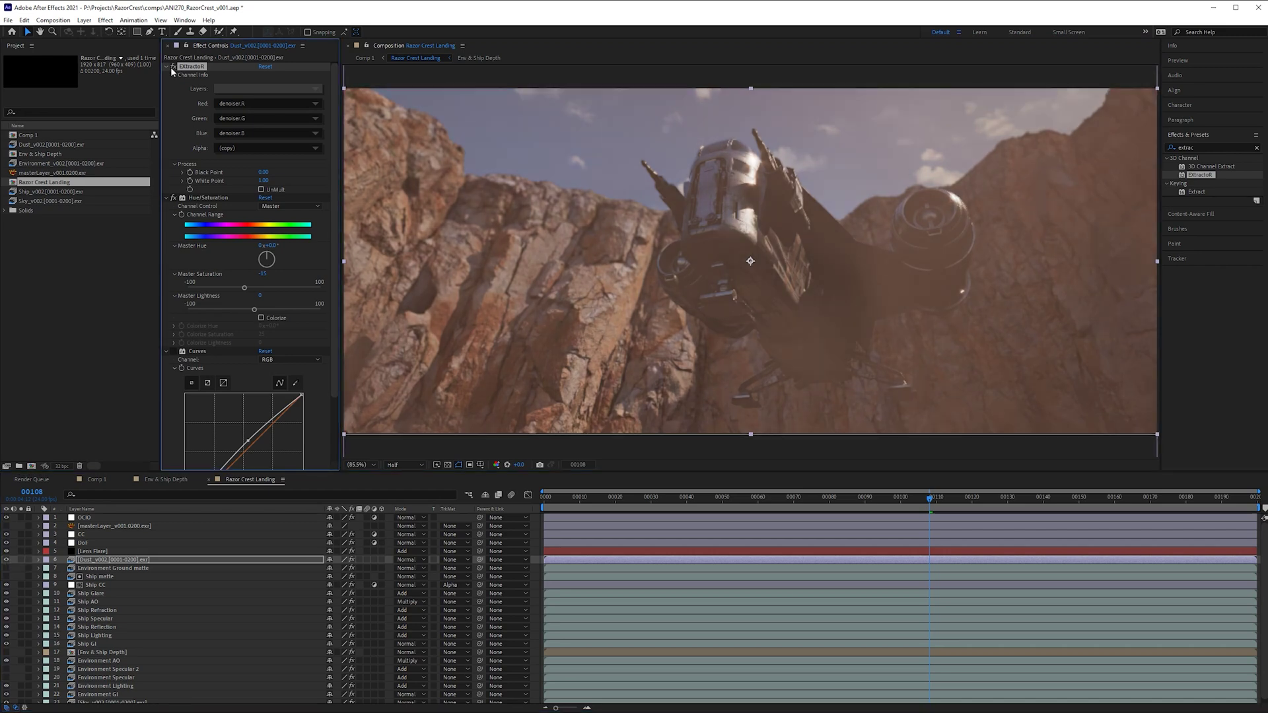
pyautogui.click(172, 68)
pyautogui.click(172, 68)
pyautogui.click(173, 67)
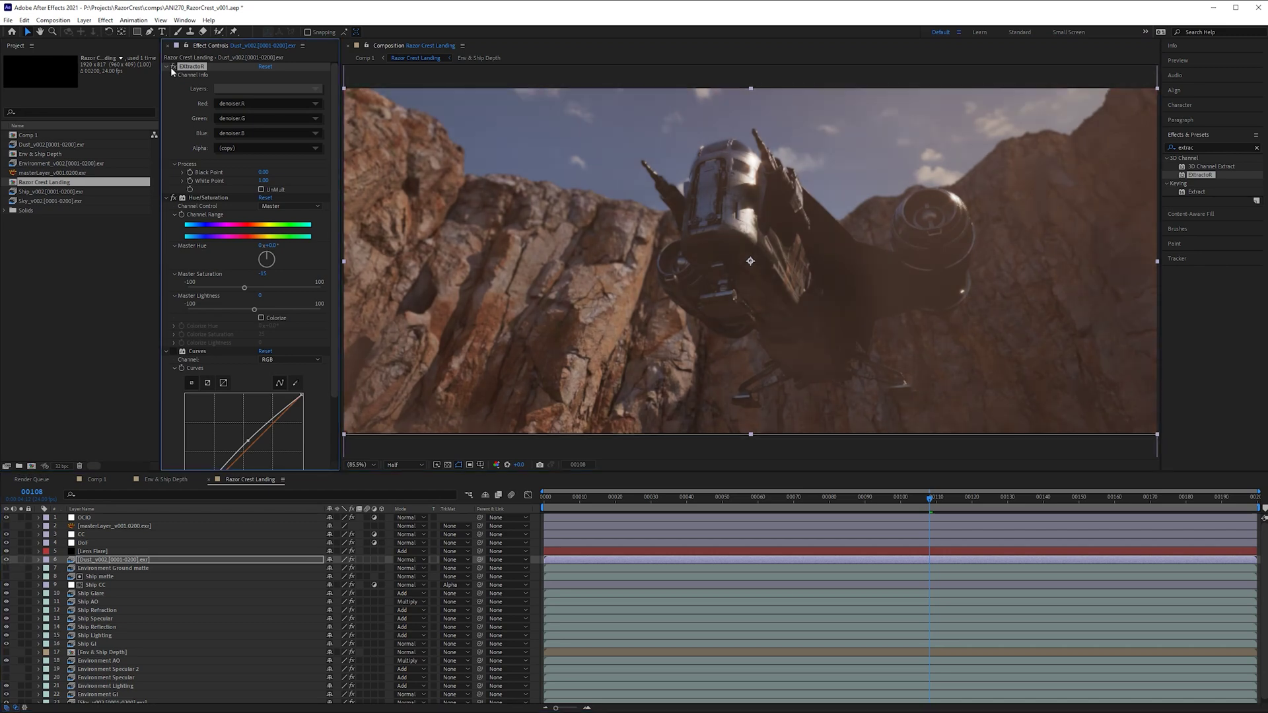
pyautogui.click(172, 68)
pyautogui.click(172, 67)
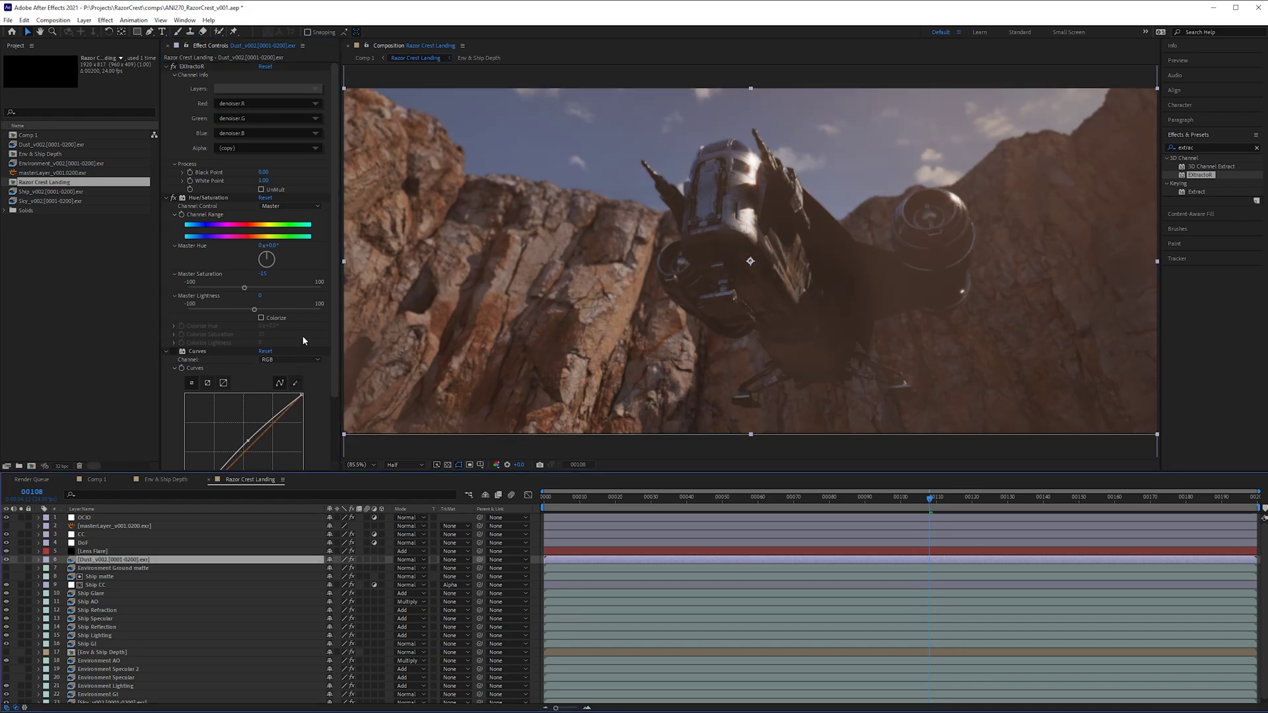
# - Re-enable Curves on Dust_v002 and raise a curve point to brighten the dust
pyautogui.scroll(-3, 284, 316)
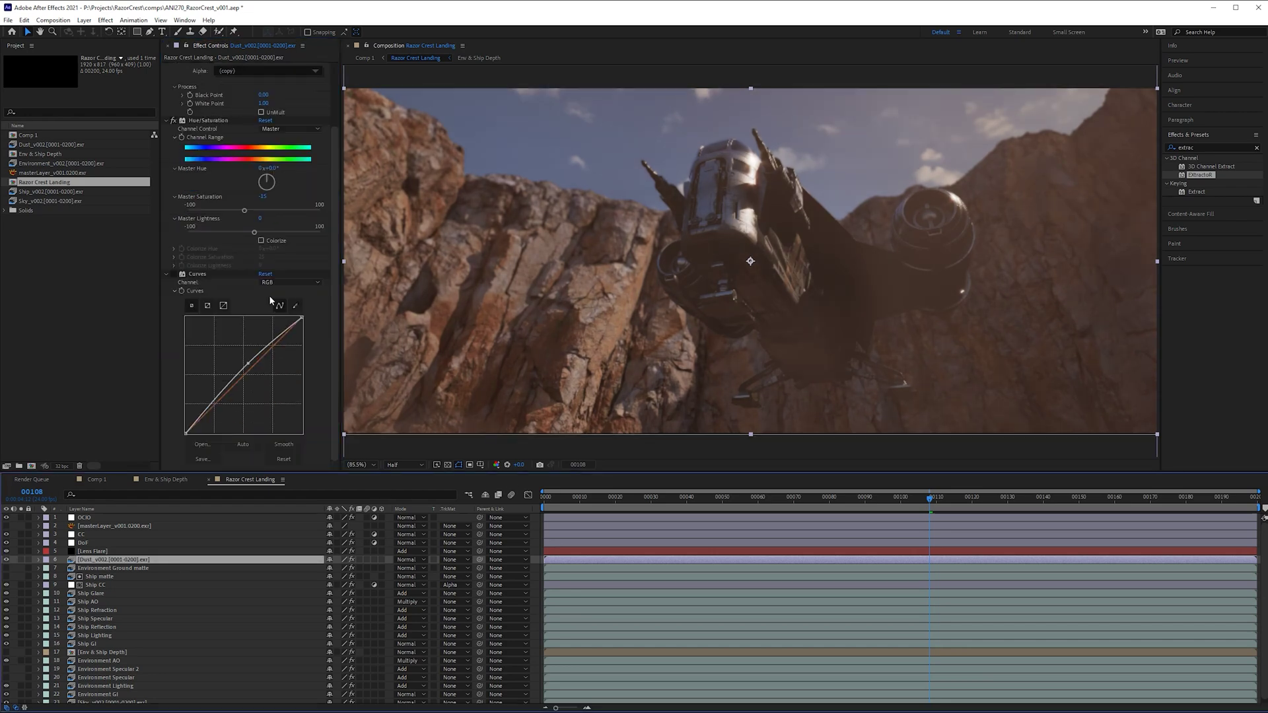
pyautogui.click(173, 274)
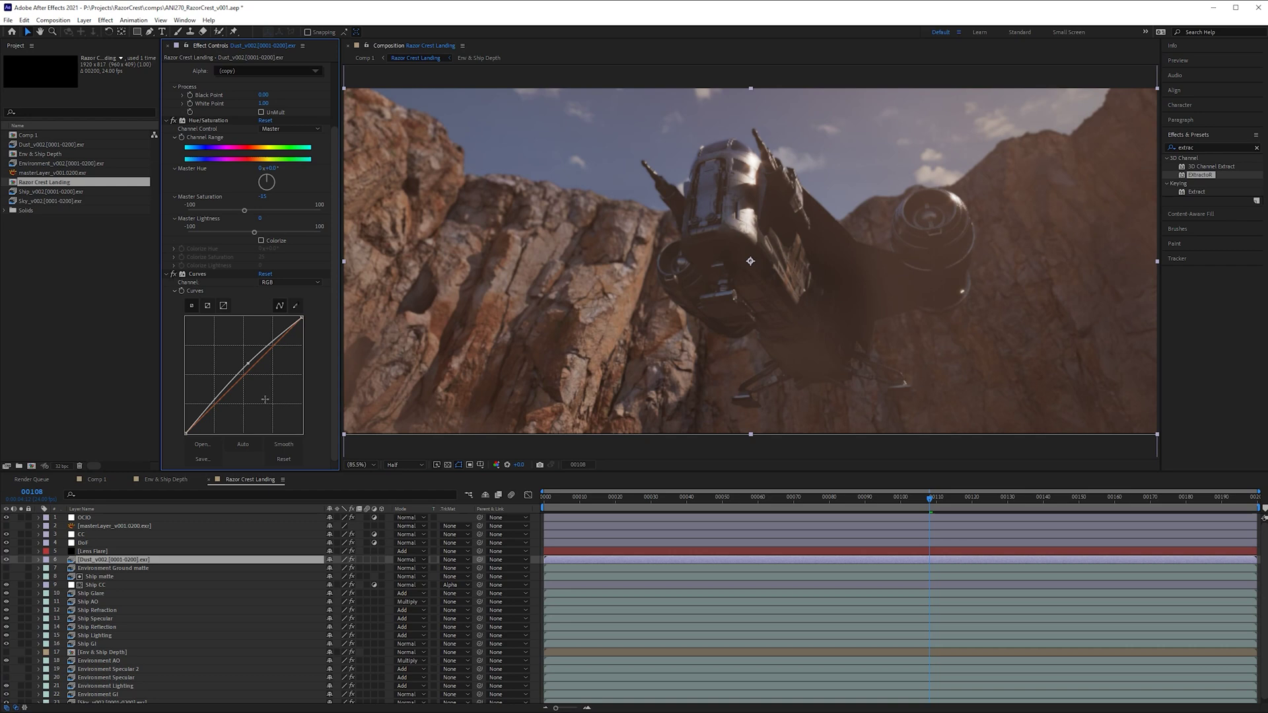
pyautogui.moveTo(245, 362); pyautogui.dragTo(241, 361)
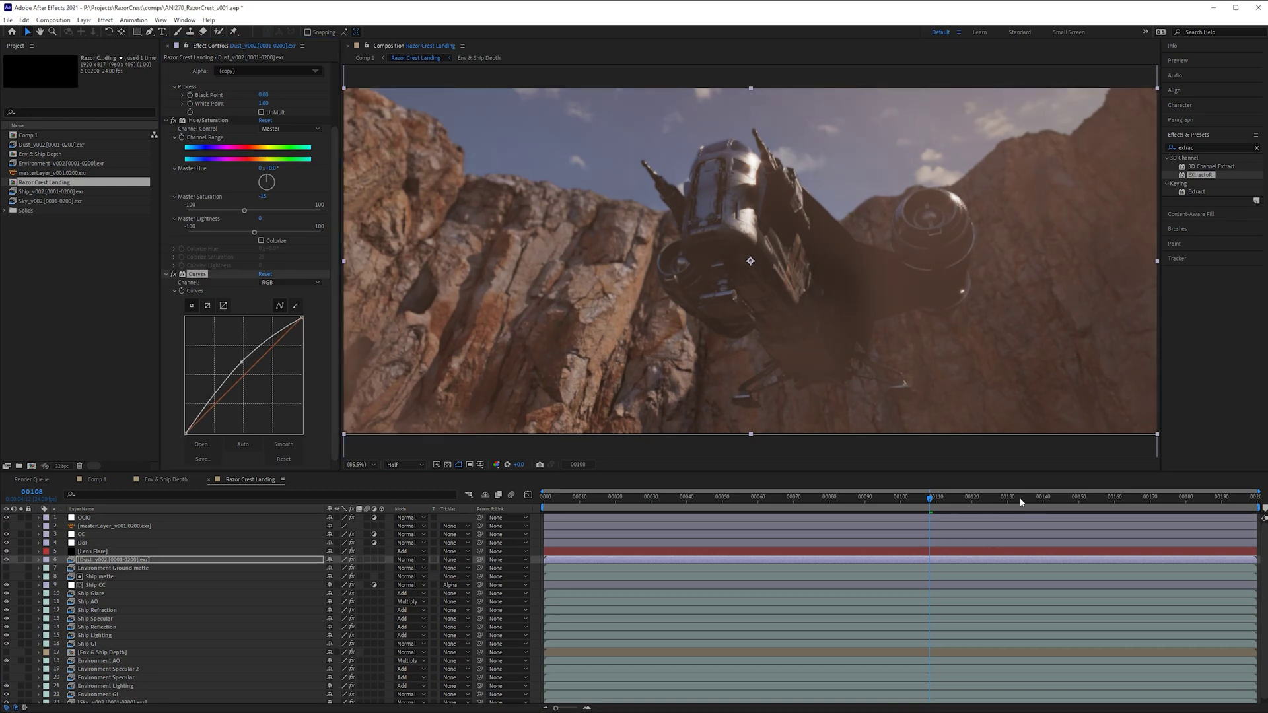
pyautogui.click(1043, 498)
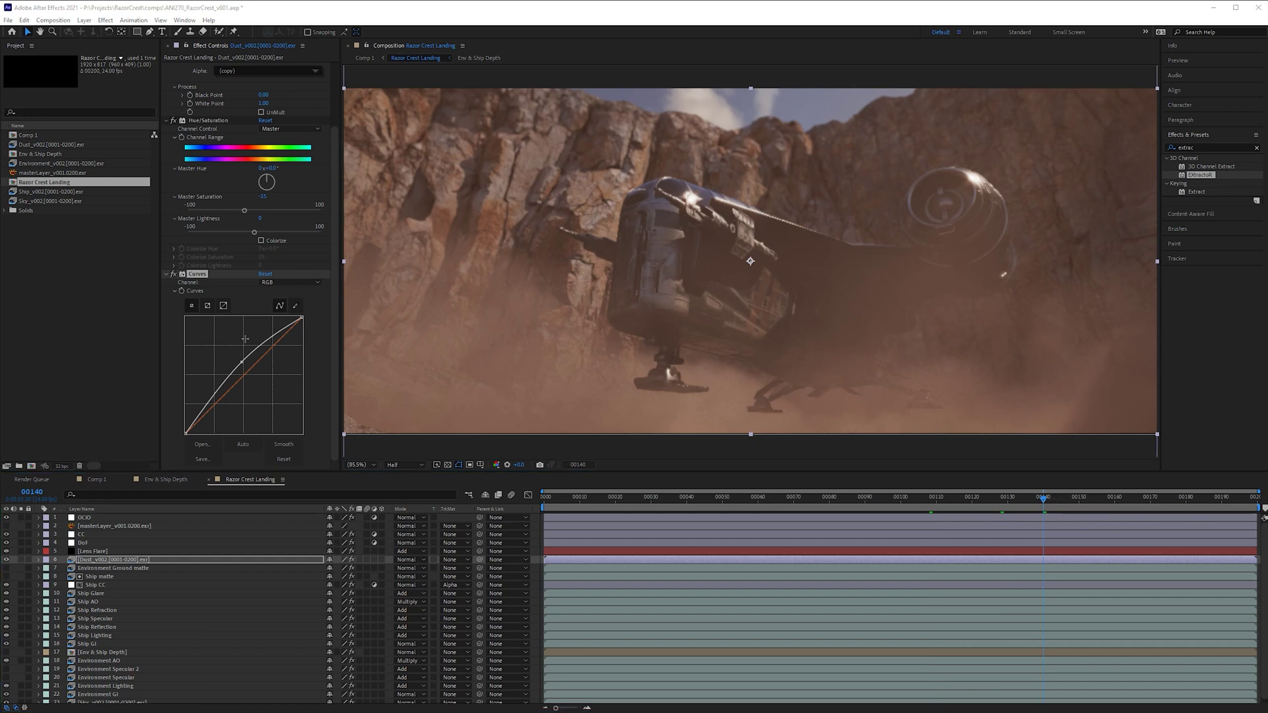
# - Ease the CC layer's Curves point back toward the neutral diagonal
pyautogui.click(88, 534)
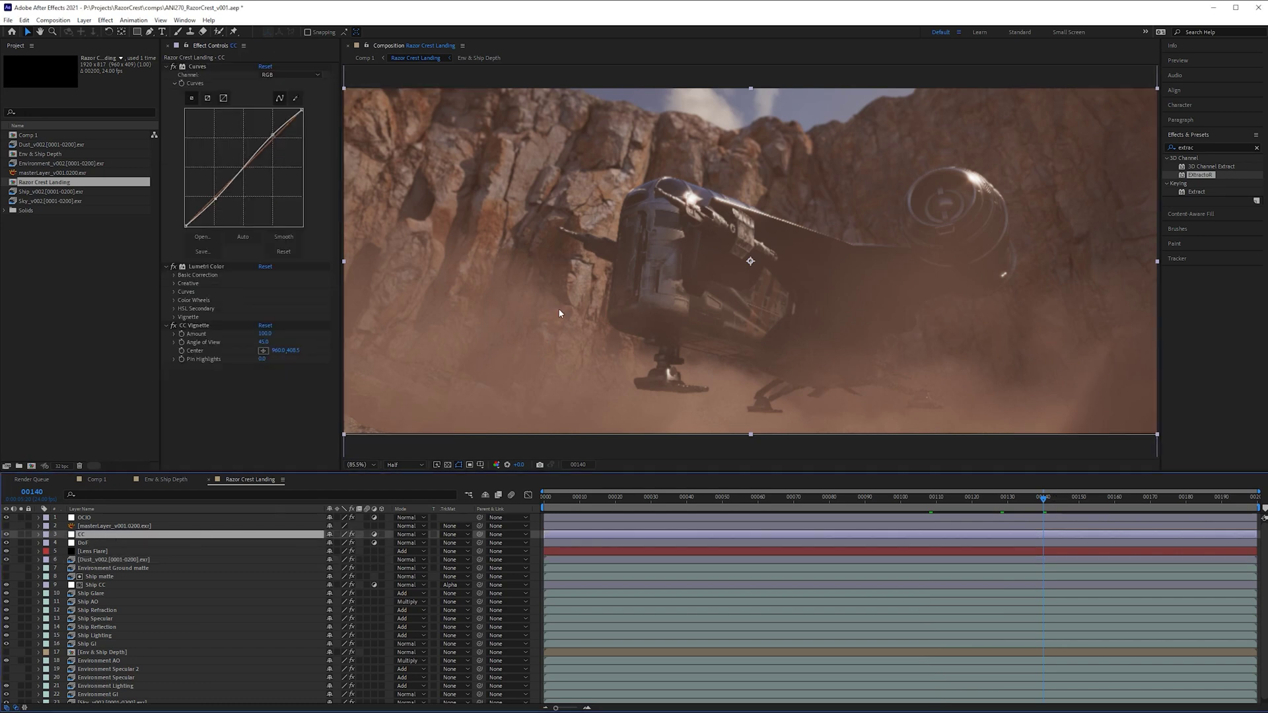
pyautogui.moveTo(542, 291); pyautogui.dragTo(558, 313, button='middle')
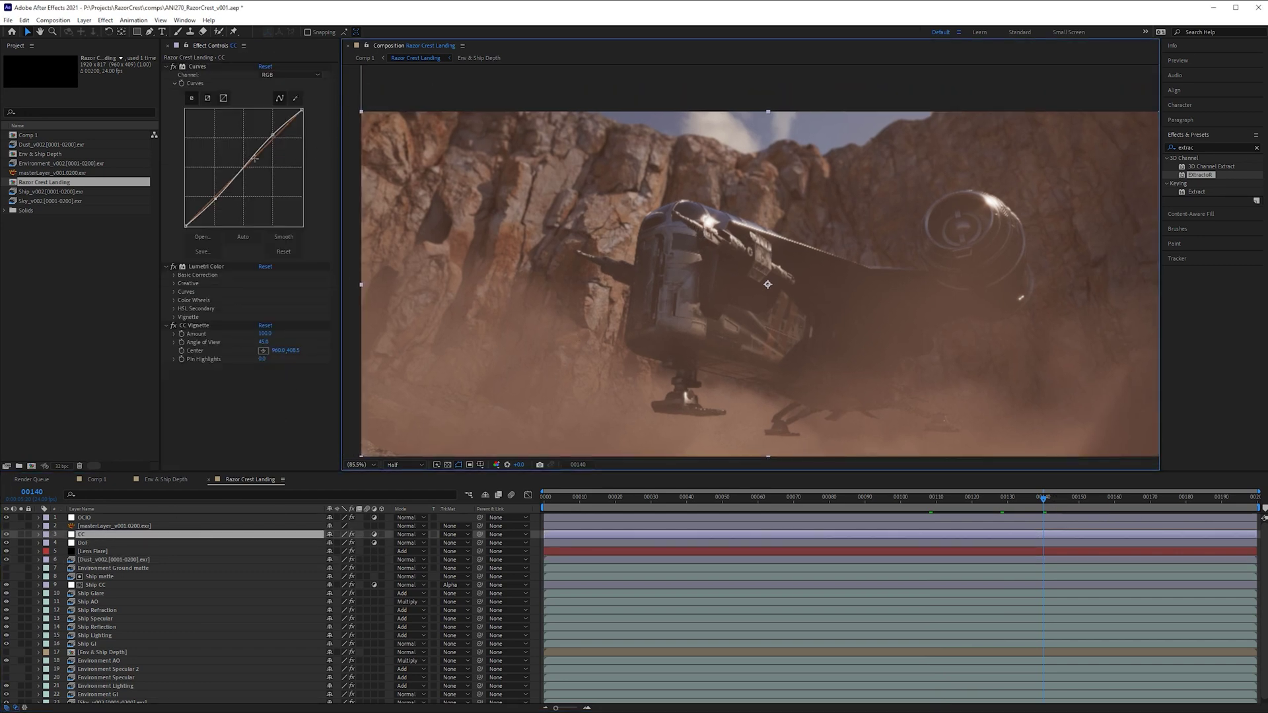
pyautogui.moveTo(215, 199); pyautogui.dragTo(215, 198)
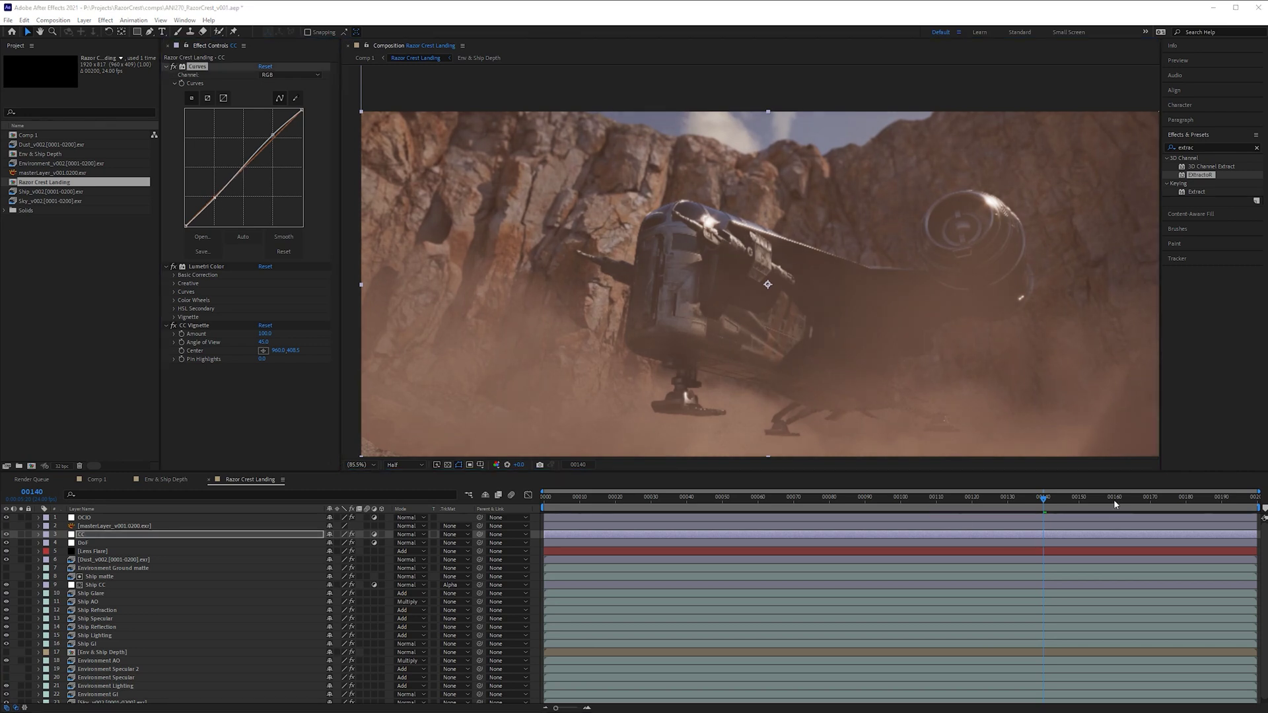
# - At frame 161, flatten the Dust_v002 Curves to near-straight and toggle it to compare
pyautogui.click(1116, 504)
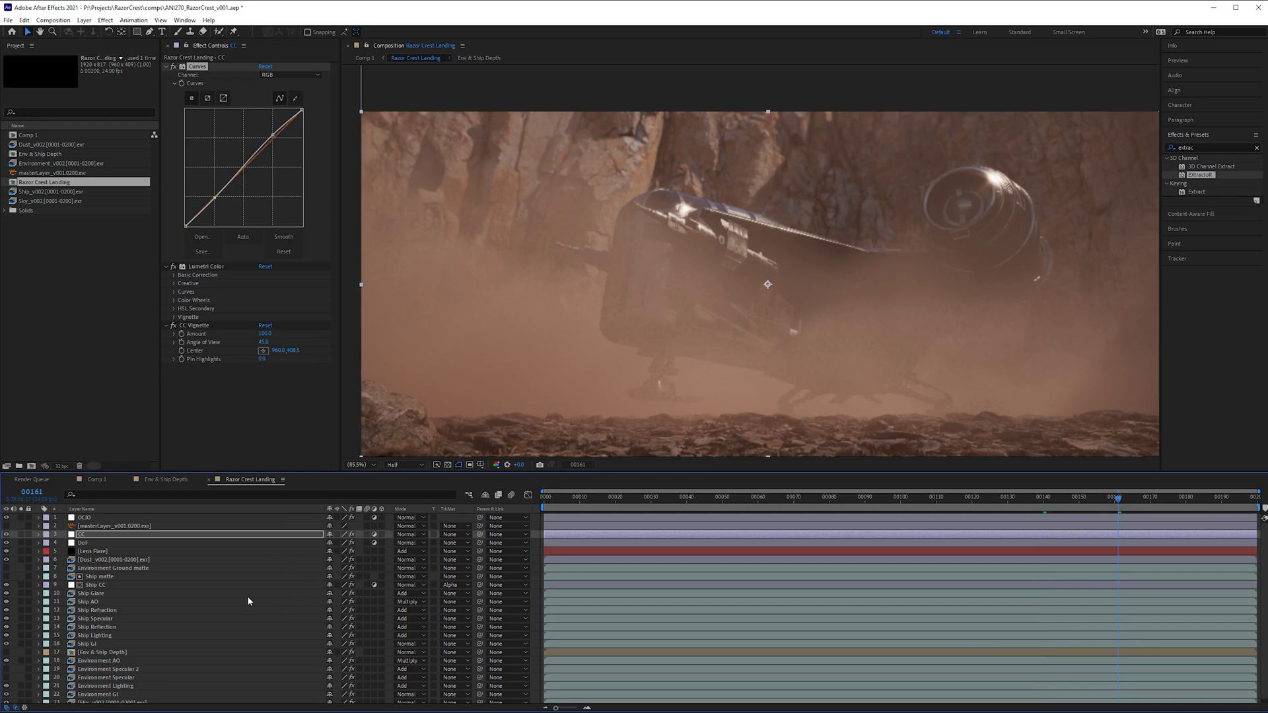
pyautogui.scroll(-1, 246, 598)
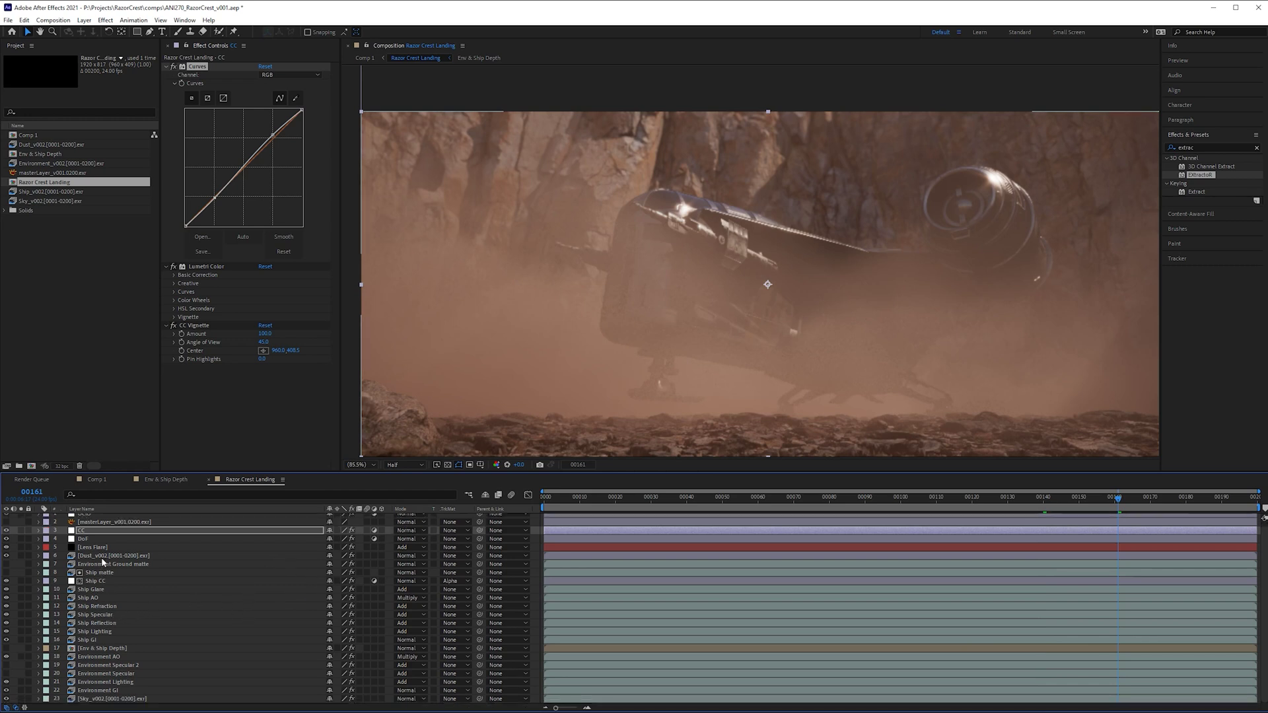
pyautogui.click(109, 555)
pyautogui.scroll(-3, 237, 330)
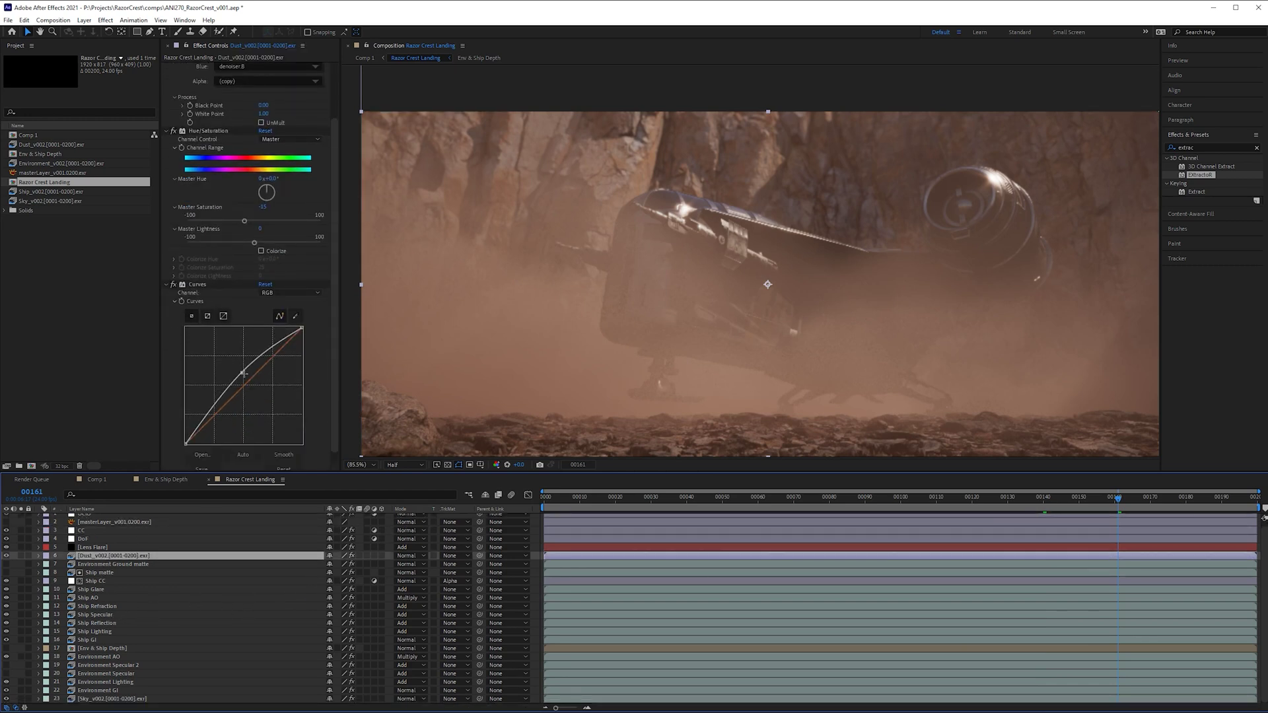
pyautogui.moveTo(243, 374); pyautogui.dragTo(246, 379)
pyautogui.click(173, 283)
pyautogui.click(172, 284)
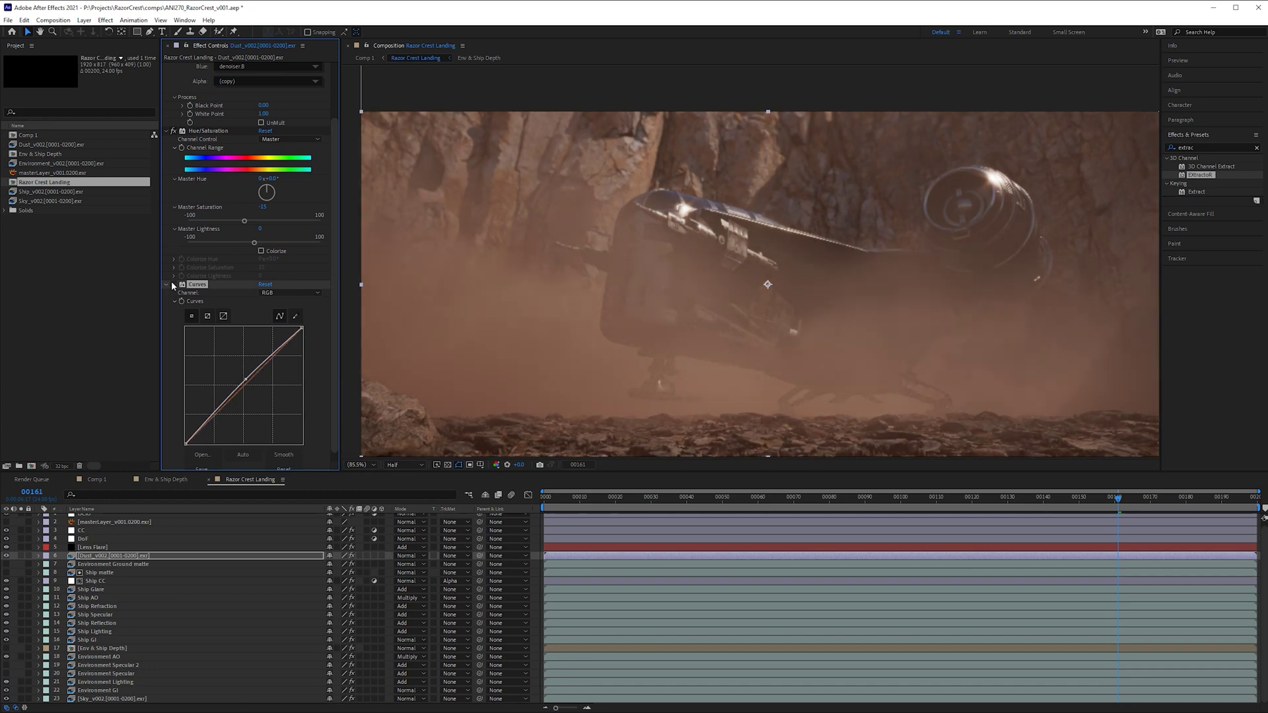
pyautogui.click(172, 283)
pyautogui.click(172, 284)
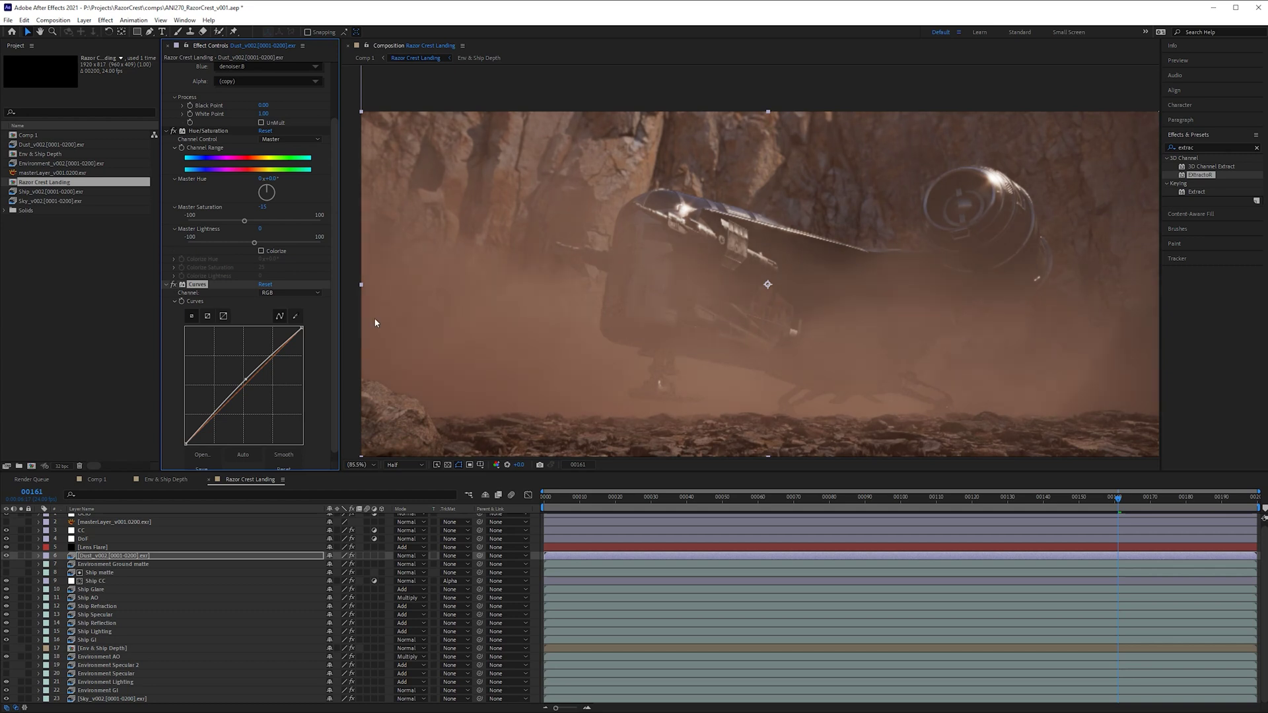
pyautogui.click(174, 284)
pyautogui.press('/')
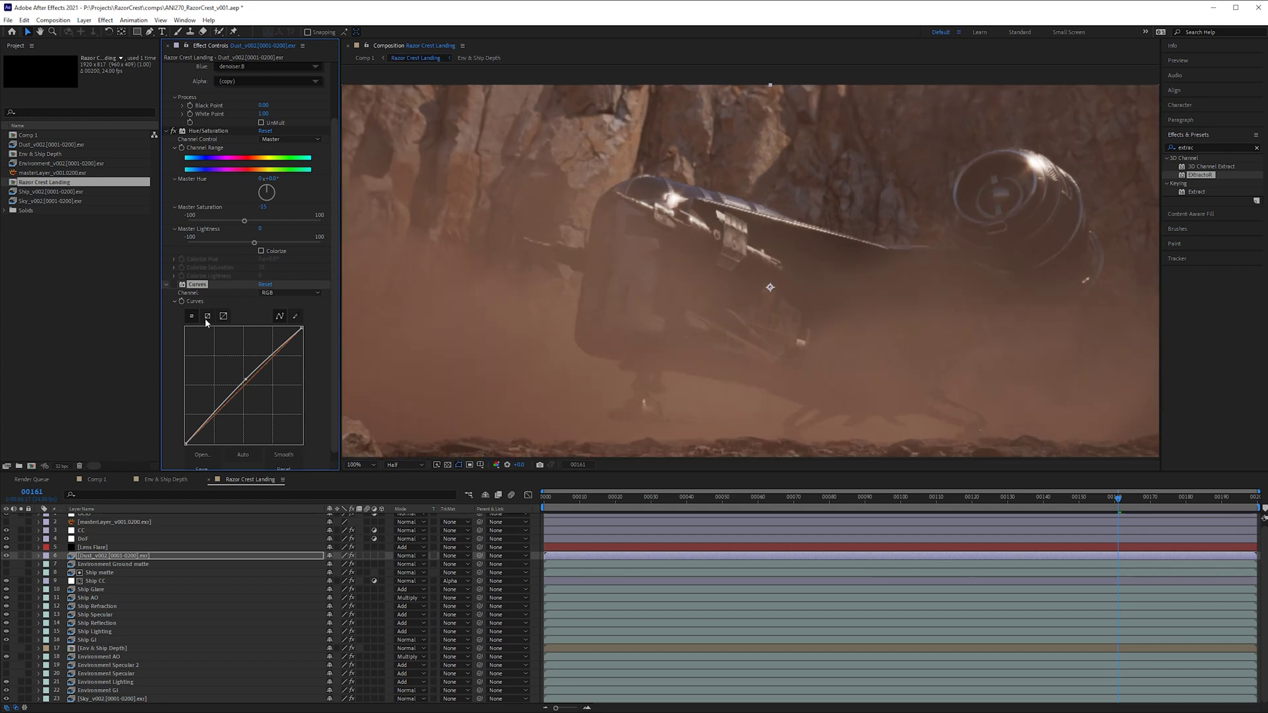
pyautogui.hotkey('shift', '/')
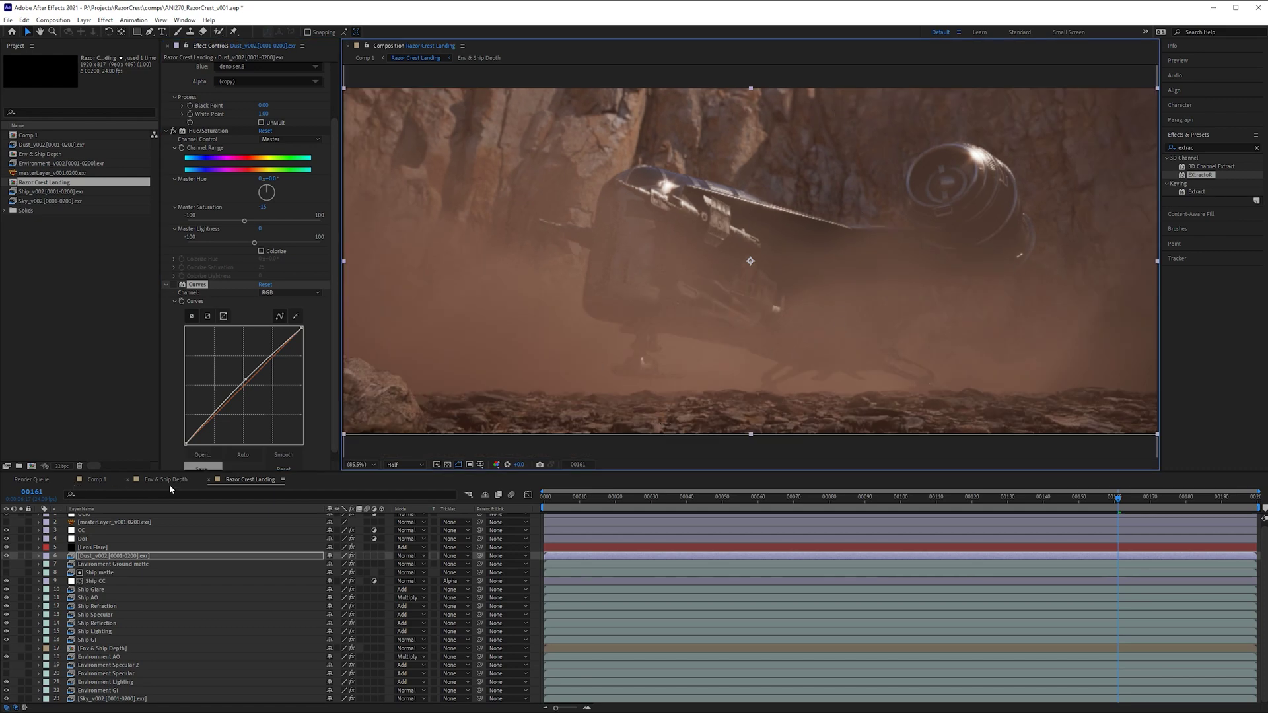
# - Drag the Razor Crest Landing timeline tab left of Env & Ship Depth, then view the depth comp
pyautogui.click(96, 480)
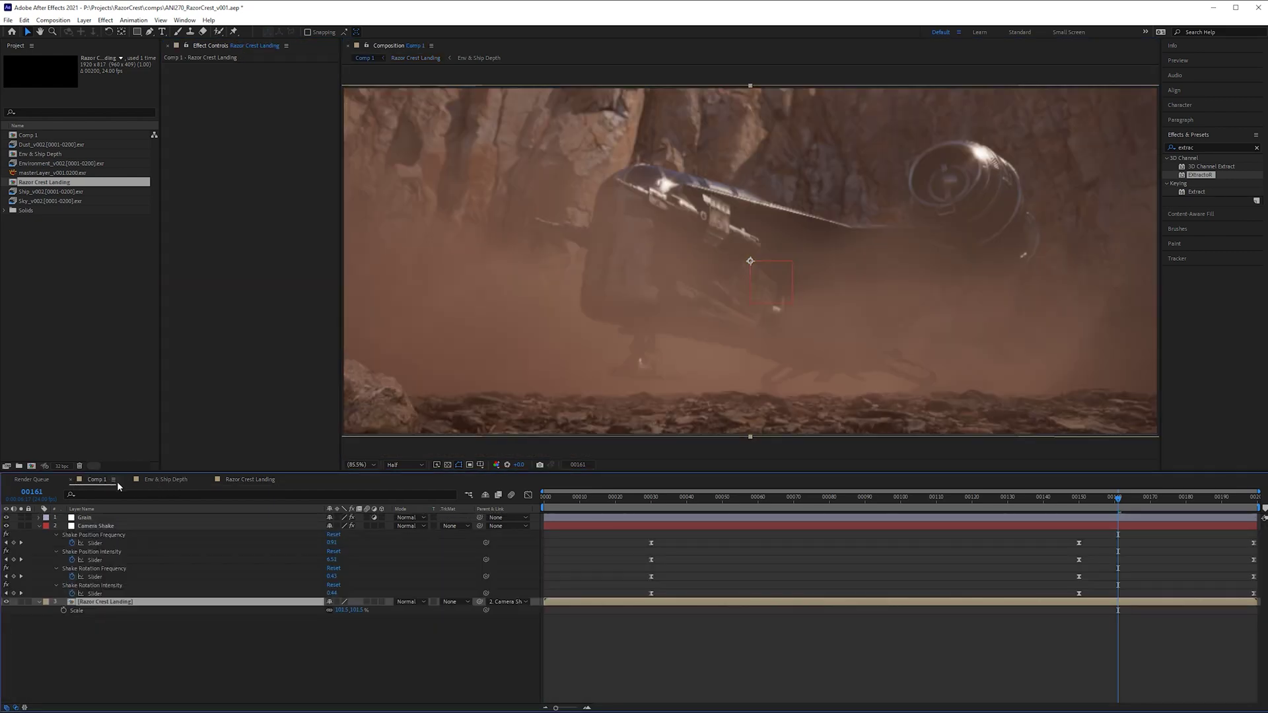
pyautogui.click(248, 480)
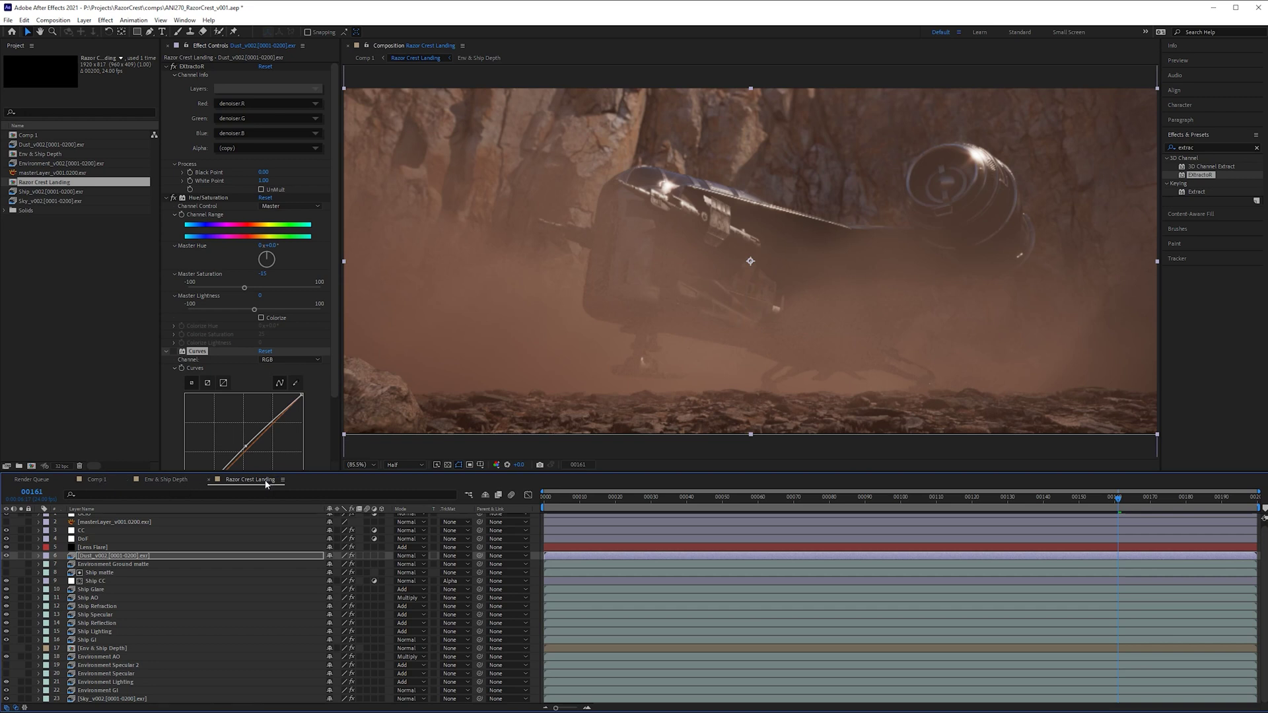
pyautogui.moveTo(263, 481); pyautogui.dragTo(181, 486)
pyautogui.click(253, 480)
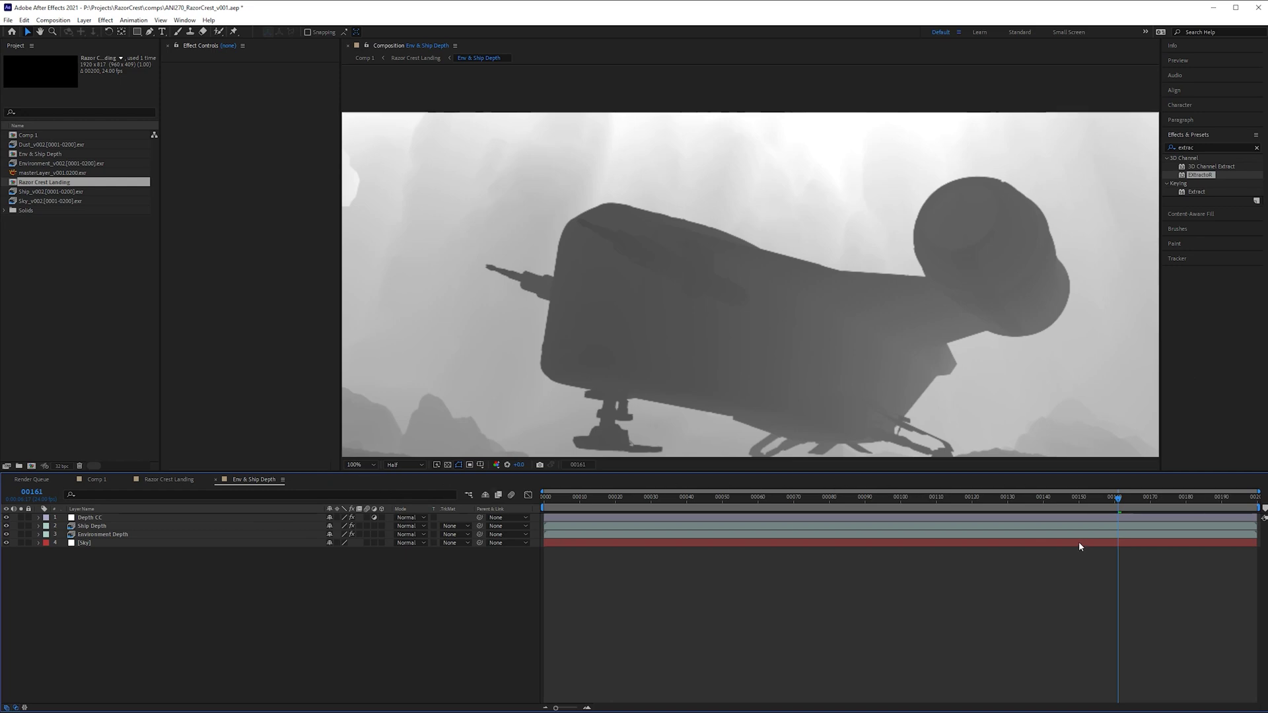
# - Check the Depth CC Curves effect, then climb the flowchart to Razor Crest Landing and Comp 1
pyautogui.click(713, 305)
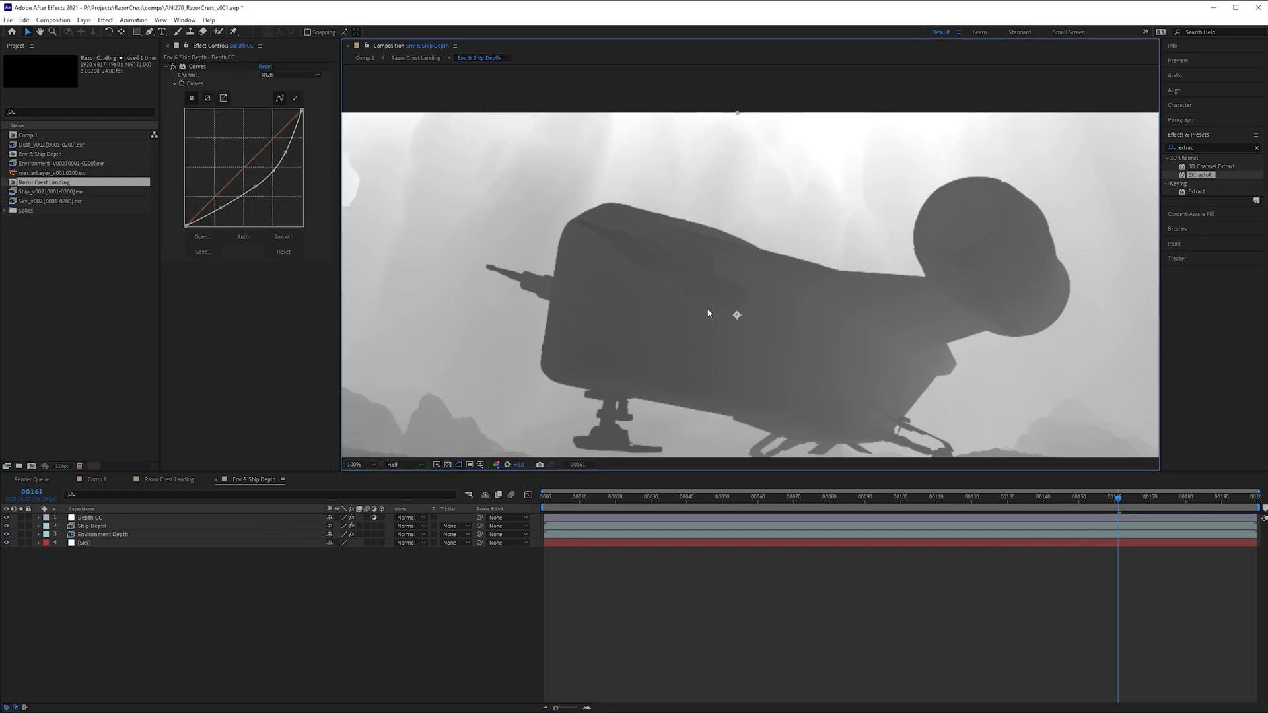
pyautogui.press('Tab')
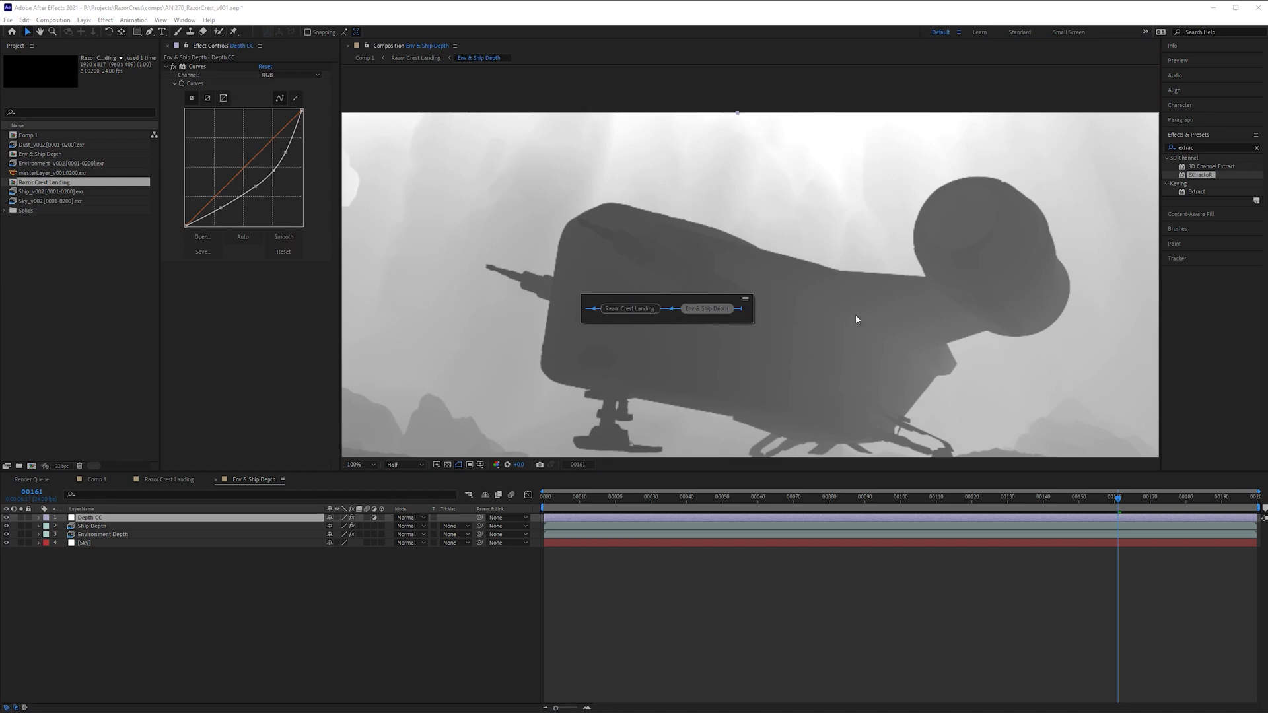
pyautogui.click(630, 309)
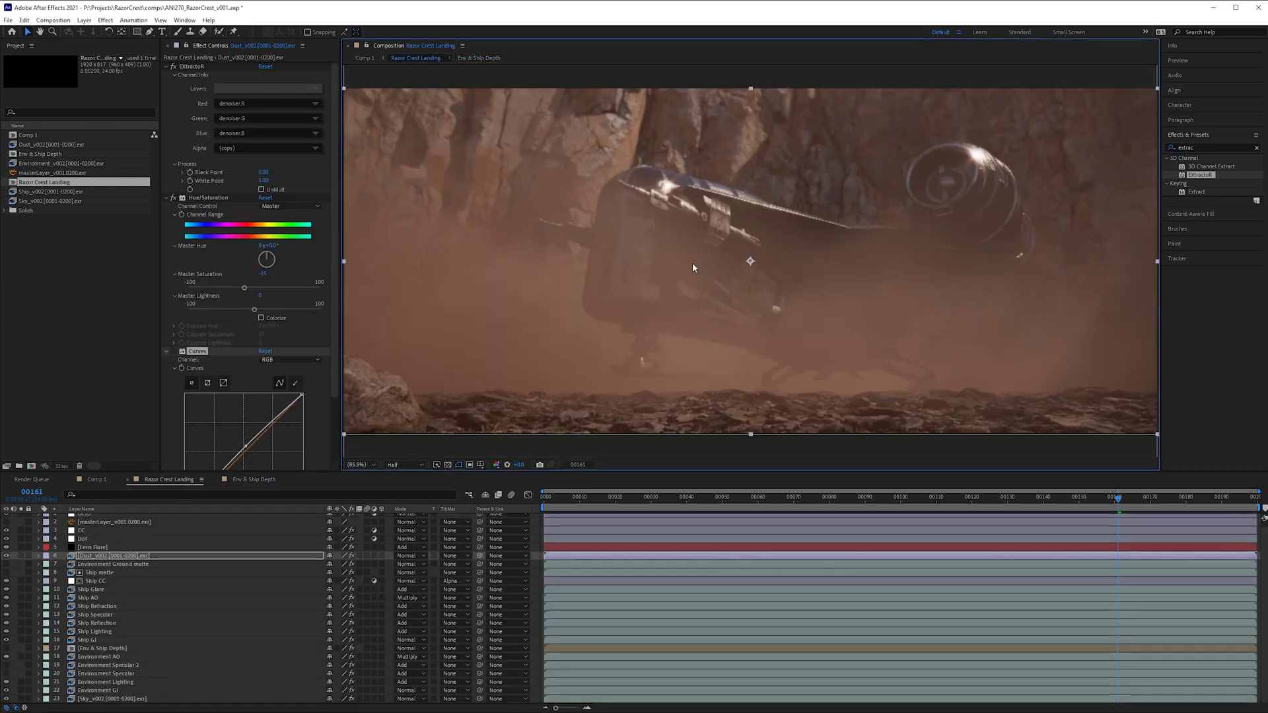
pyautogui.press('Tab')
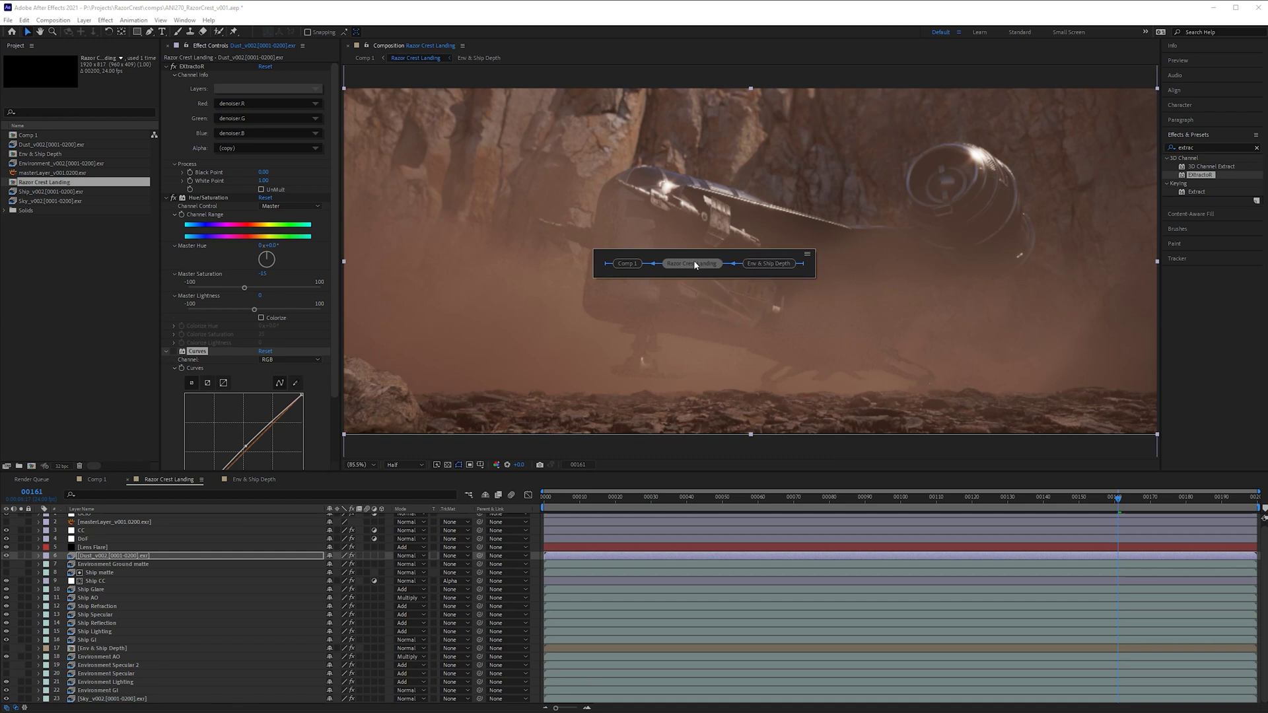
pyautogui.click(629, 267)
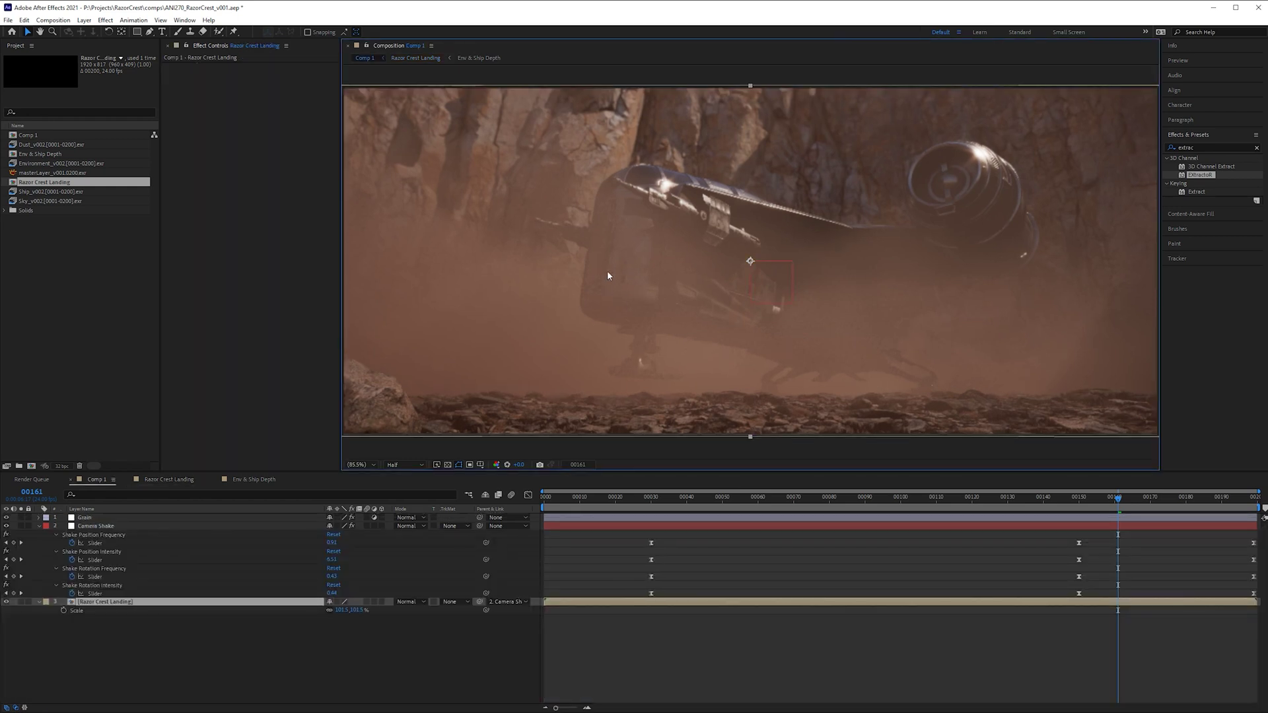
# - Close the flowchart and hide the Camera Shake layer in Comp 1
pyautogui.press('Tab')
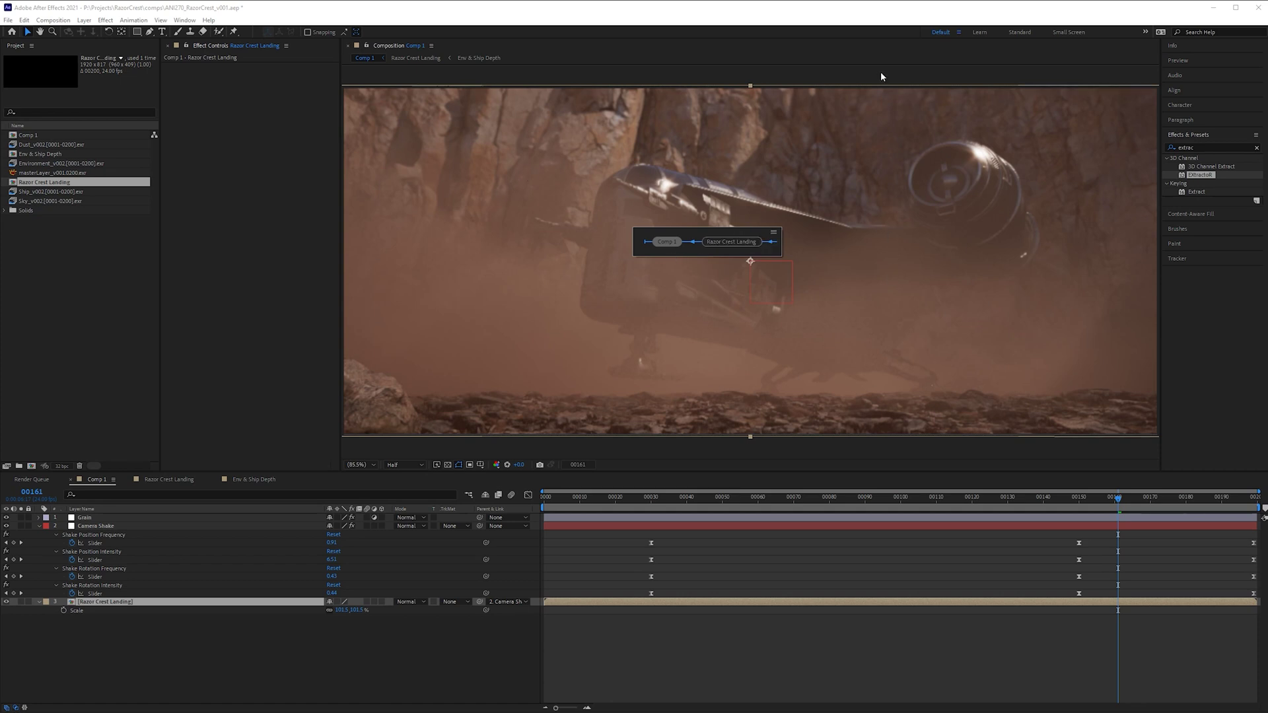
pyautogui.click(791, 70)
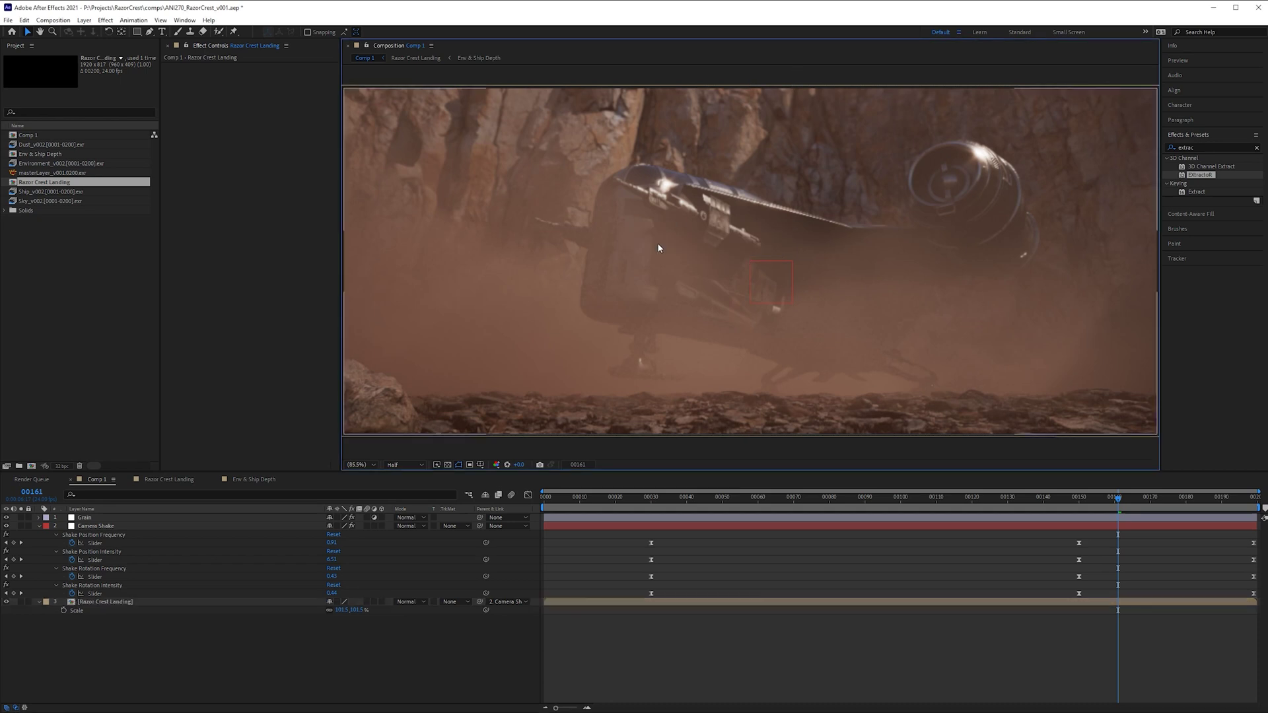
pyautogui.moveTo(499, 378); pyautogui.dragTo(506, 373, button='middle')
pyautogui.scroll(1, 796, 249)
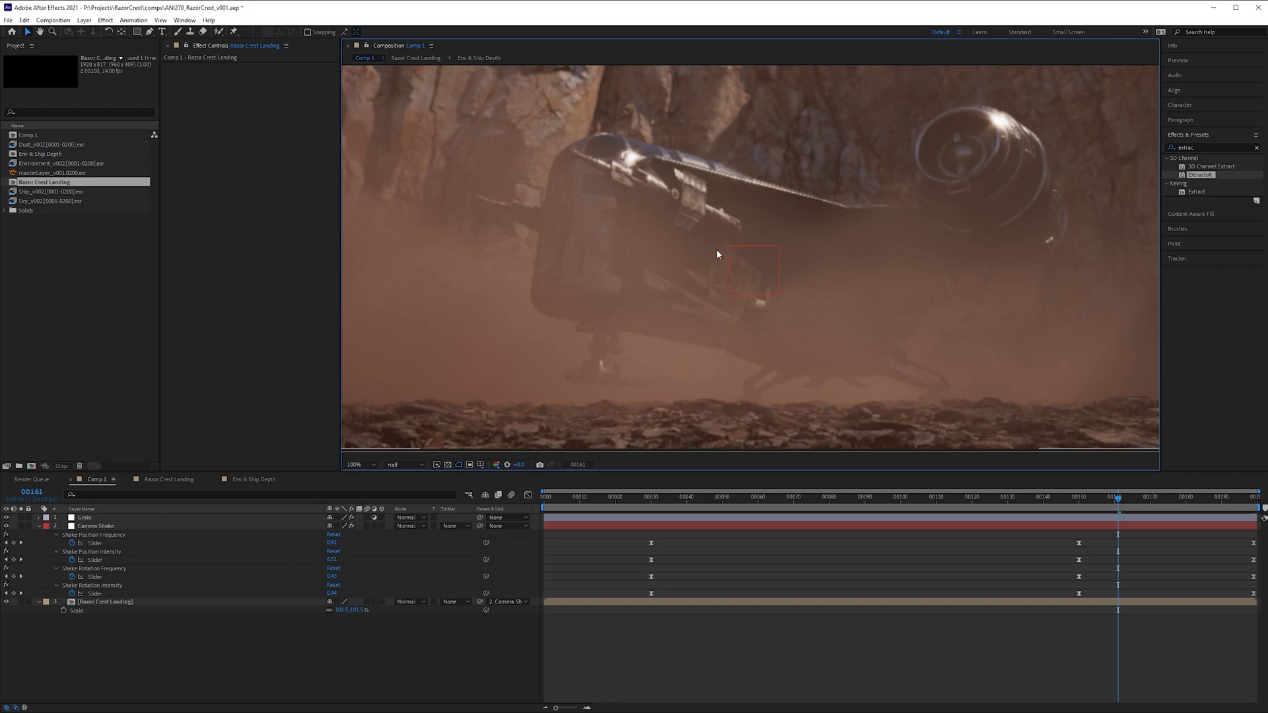
pyautogui.click(95, 526)
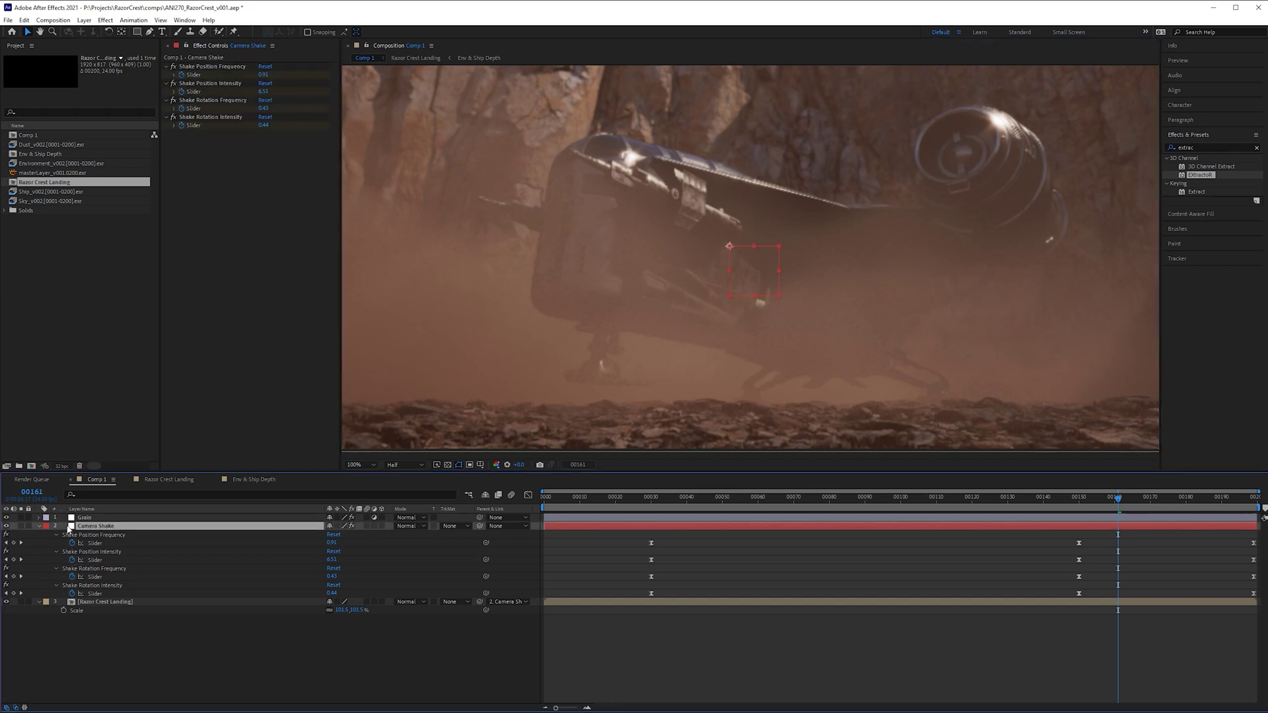
pyautogui.click(6, 527)
# - Fit the frame in view and enable motion blur on the Razor Crest Landing layer
pyautogui.hotkey('shift', '/')
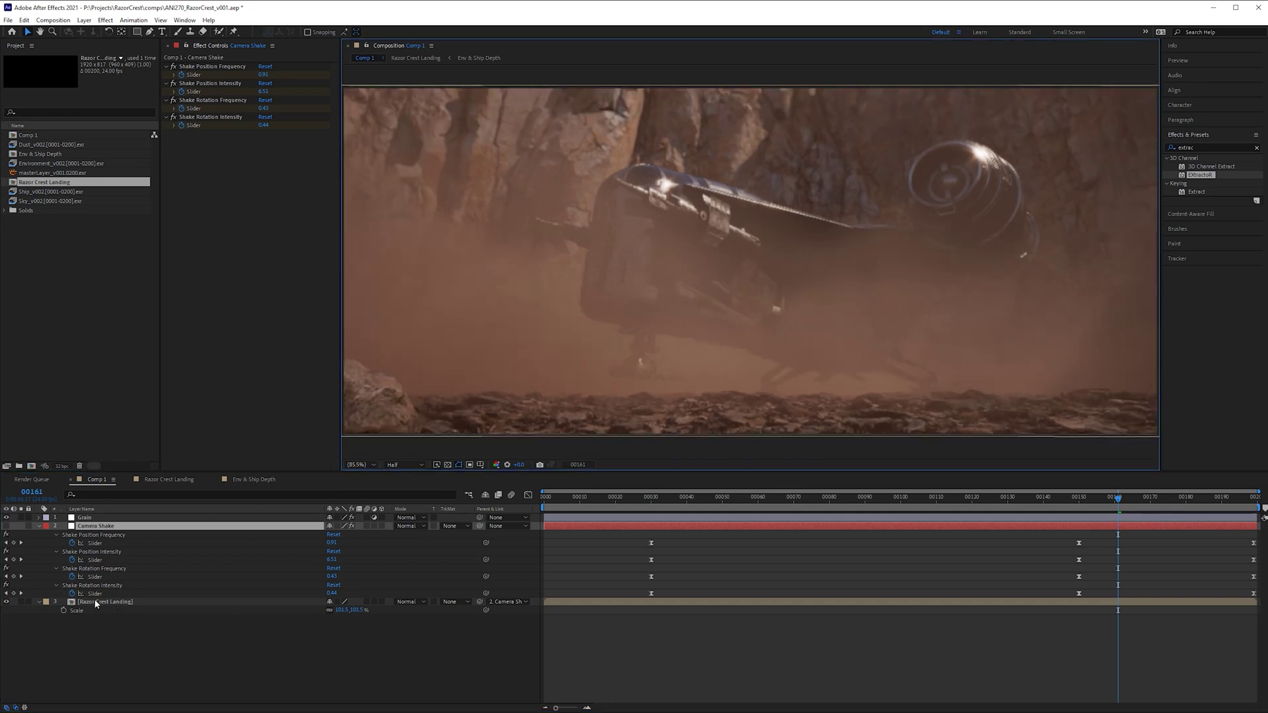
pyautogui.click(123, 602)
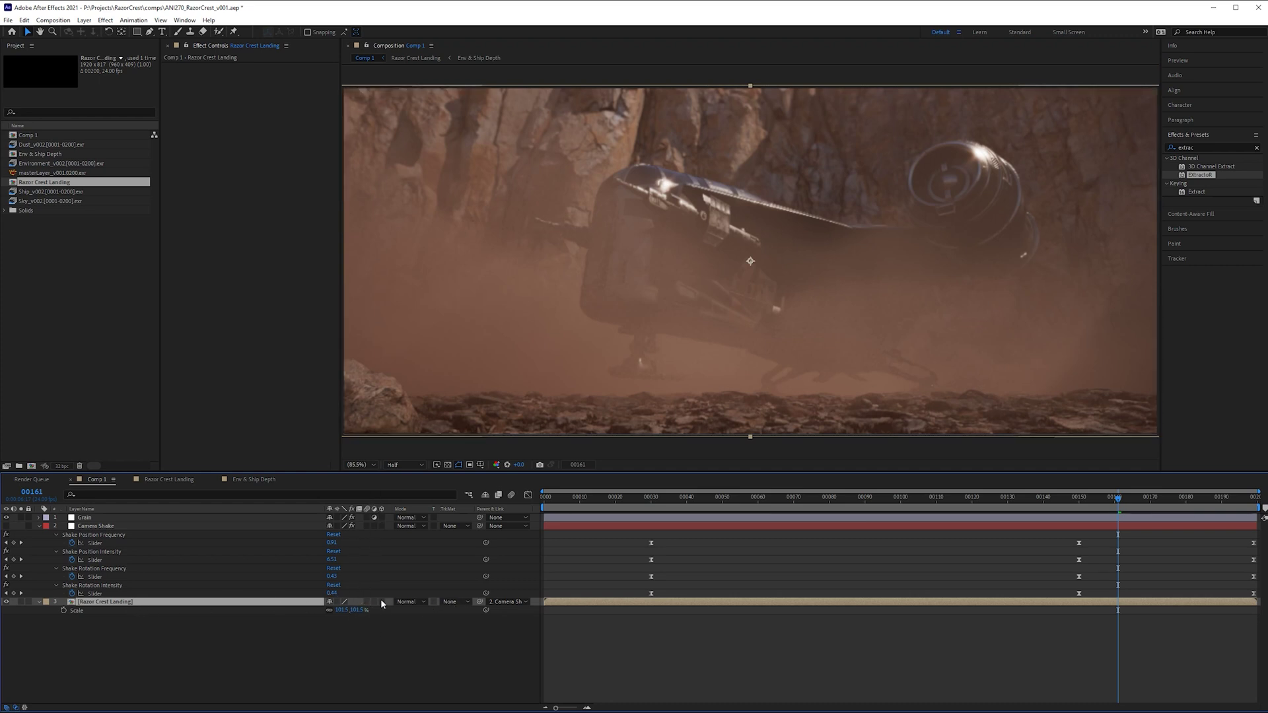
pyautogui.click(368, 601)
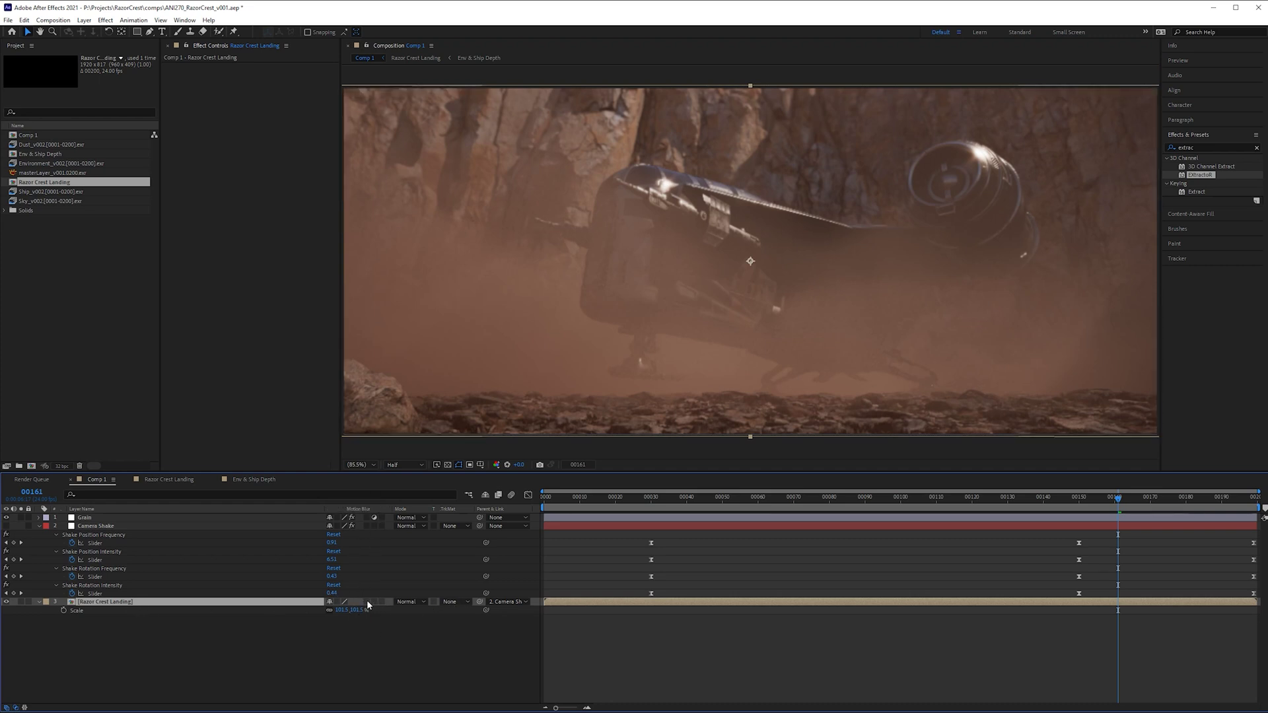